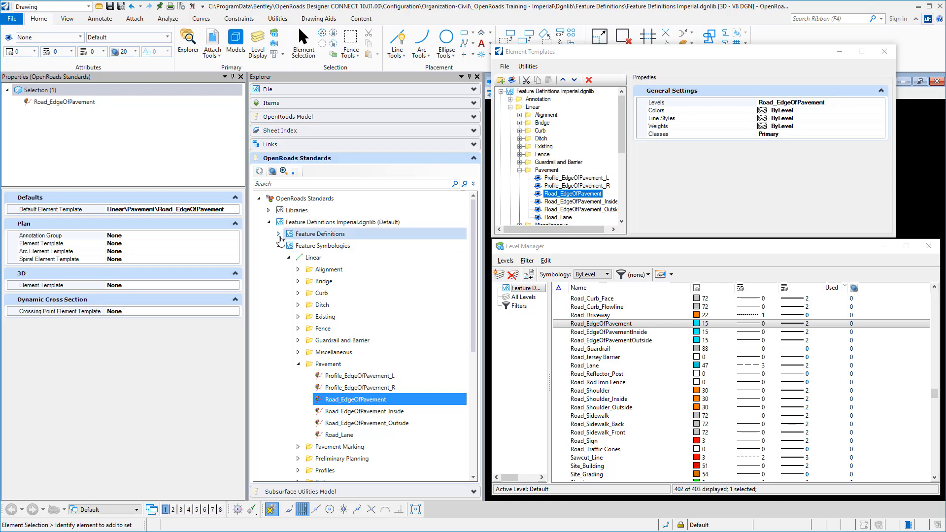
# Display the properties of the Road_EdgeOfPavement feature definition in the Linear Pavement category
pyautogui.click(279, 234)
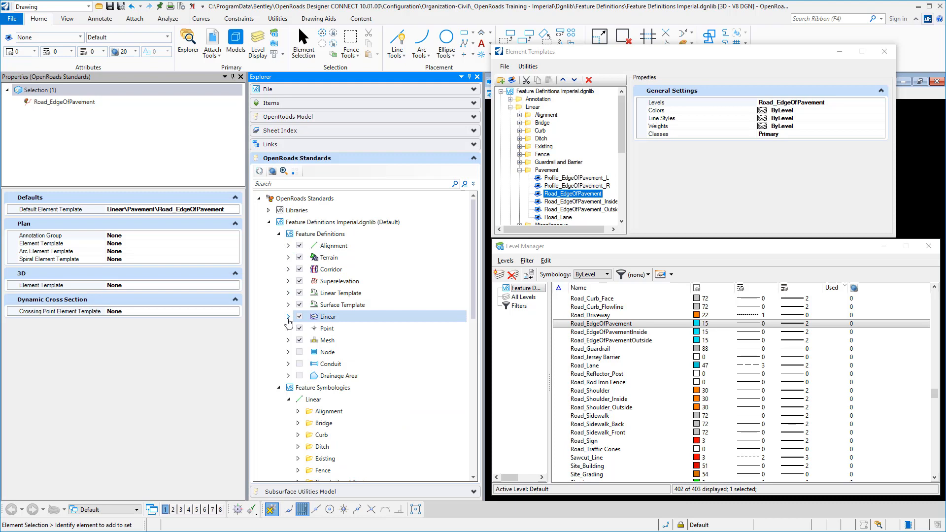
pyautogui.click(288, 317)
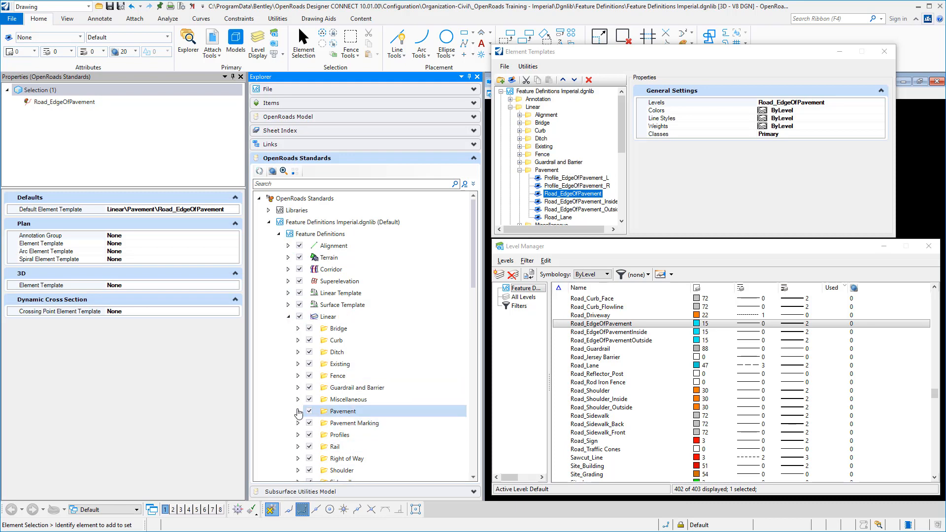
pyautogui.click(298, 412)
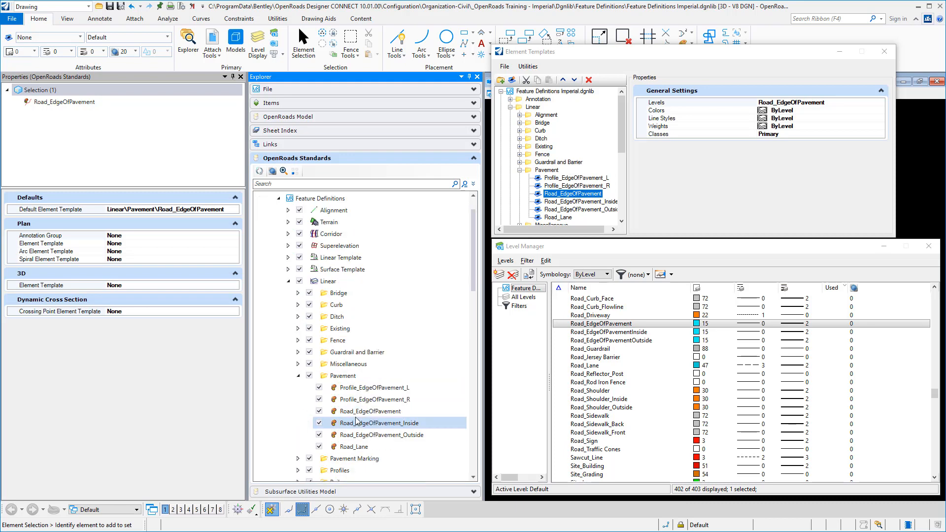
pyautogui.click(357, 412)
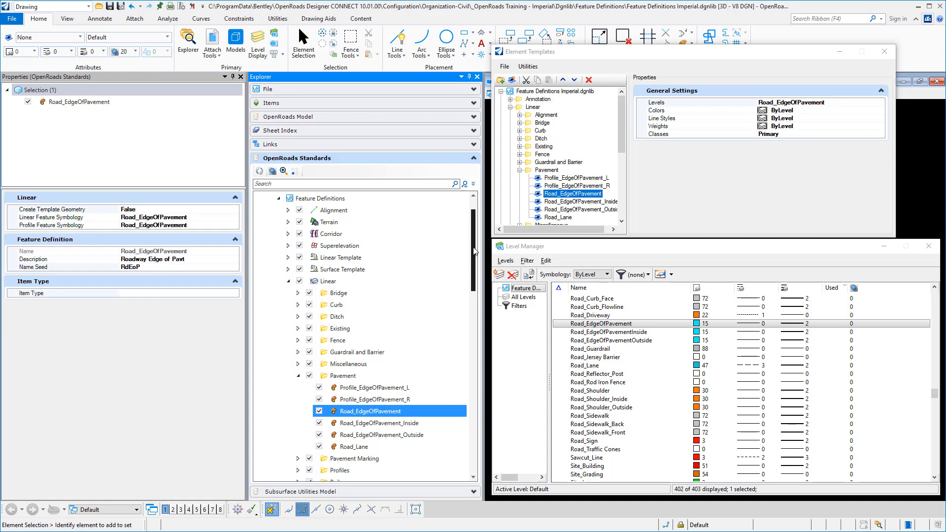
# Inspect the default element template assigned to the Road_EdgeOfPavement linear feature symbology
pyautogui.scroll(-4, 365, 258)
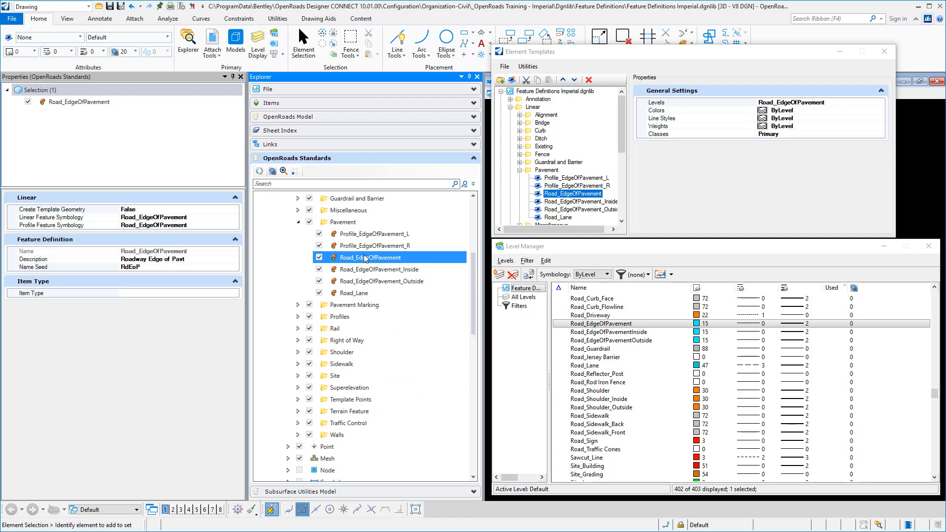
pyautogui.moveTo(475, 283); pyautogui.dragTo(460, 382)
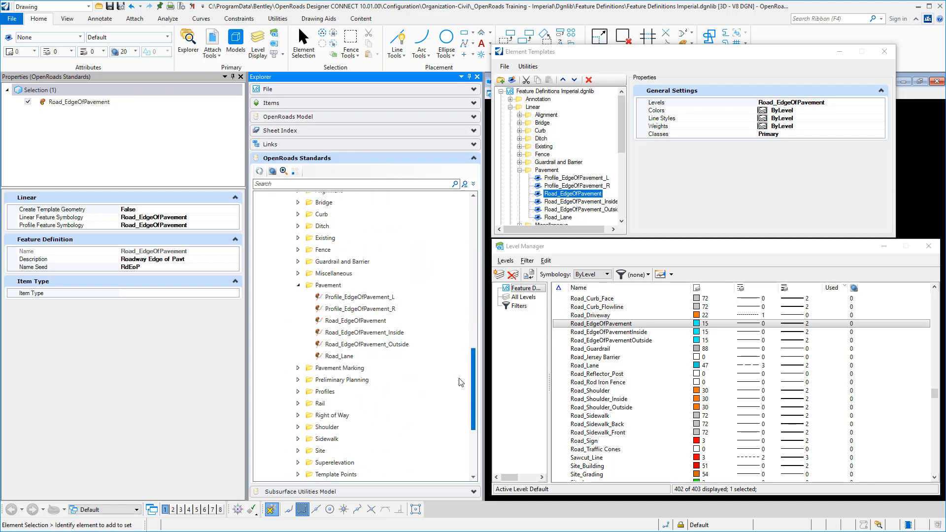
pyautogui.scroll(-1, 460, 382)
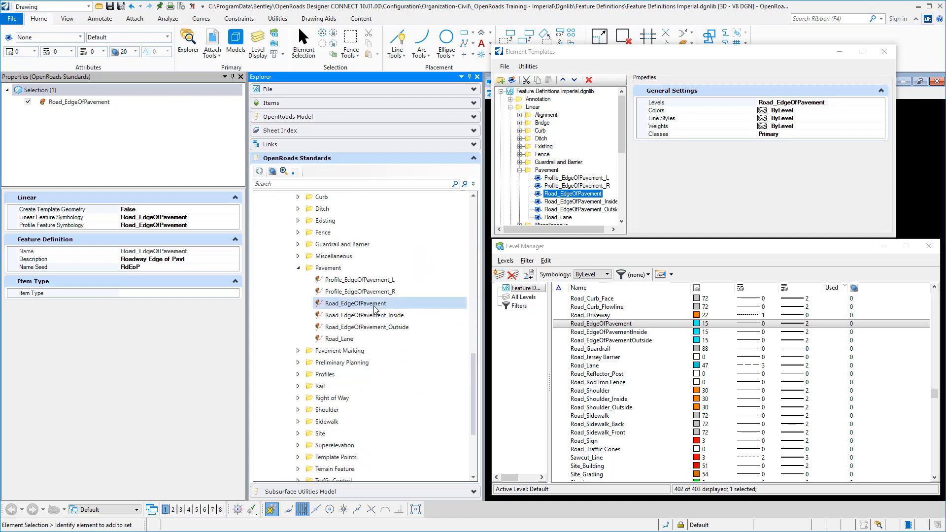
pyautogui.click(375, 303)
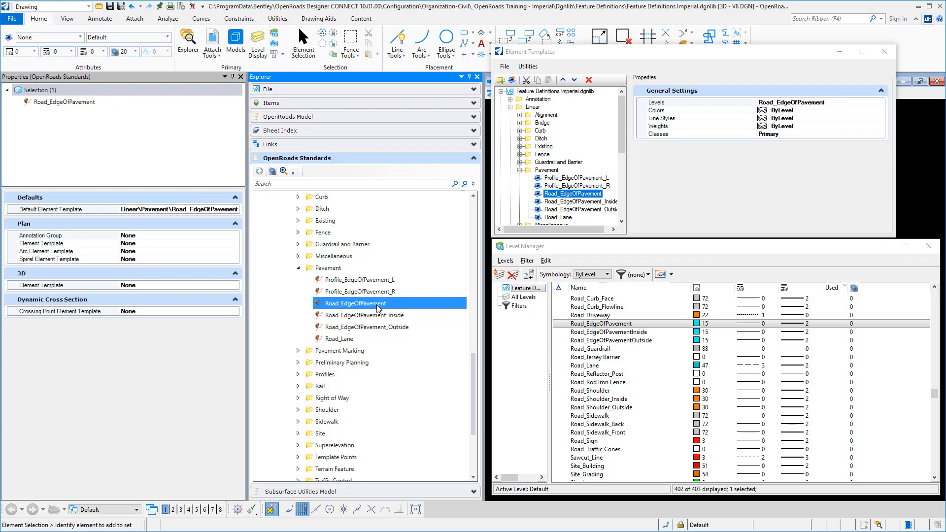
pyautogui.click(224, 211)
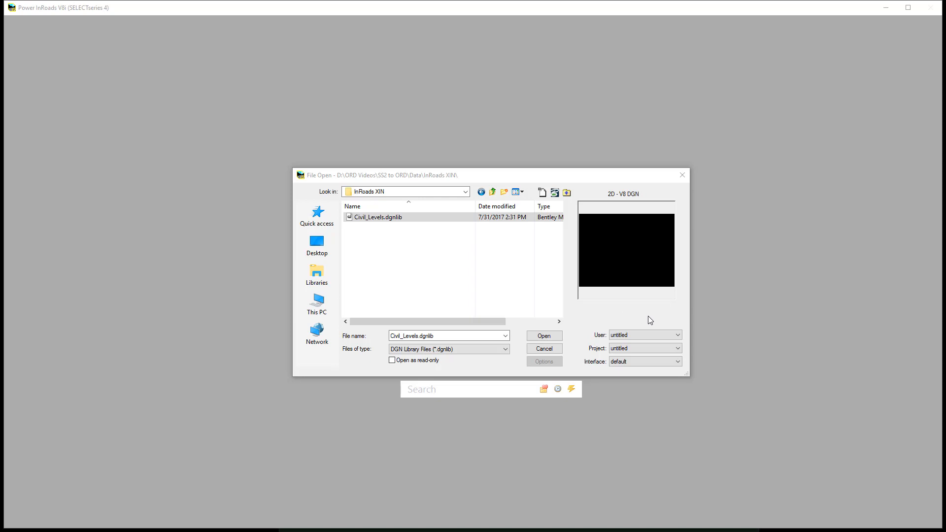
# Switch to Power InRoads and open Civil_Levels.dgnlib from the InRoads XIN folder with the default interface
pyautogui.click(636, 361)
pyautogui.click(630, 372)
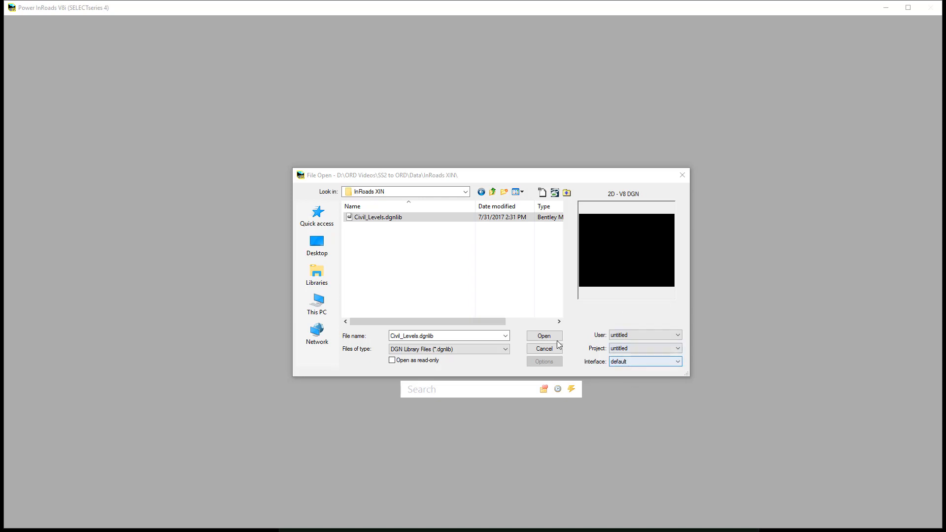
pyautogui.click(553, 339)
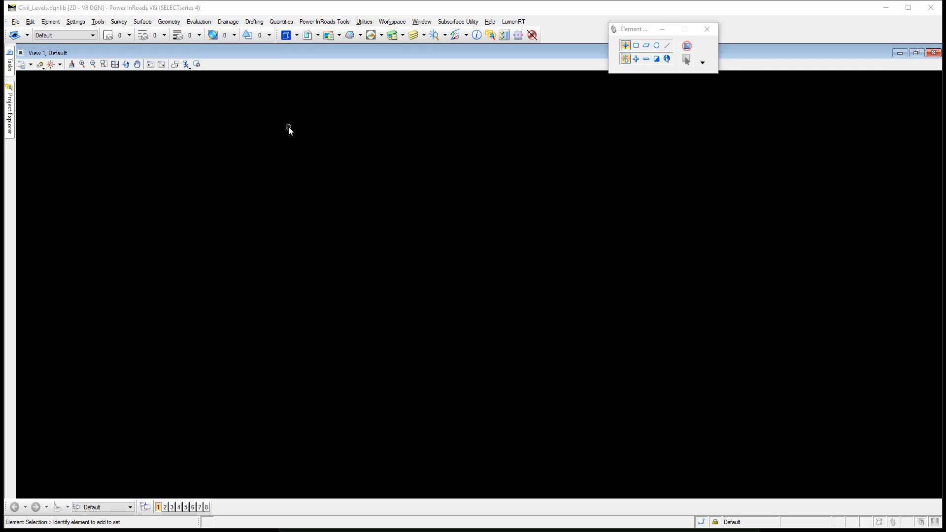
# Export the library's levels from the Level Manager to Levels.csv in the InRoads XIN folder and close the manager
pyautogui.click(392, 35)
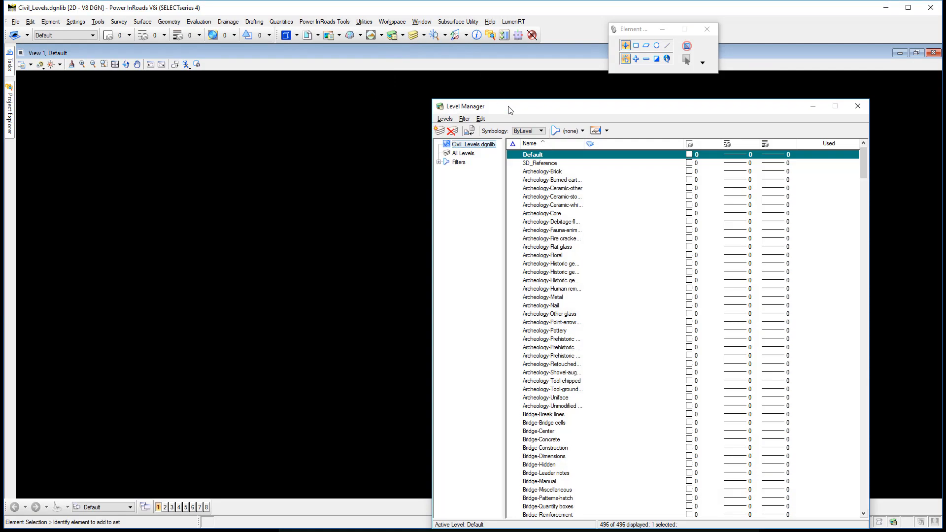
pyautogui.moveTo(507, 100); pyautogui.dragTo(337, 47)
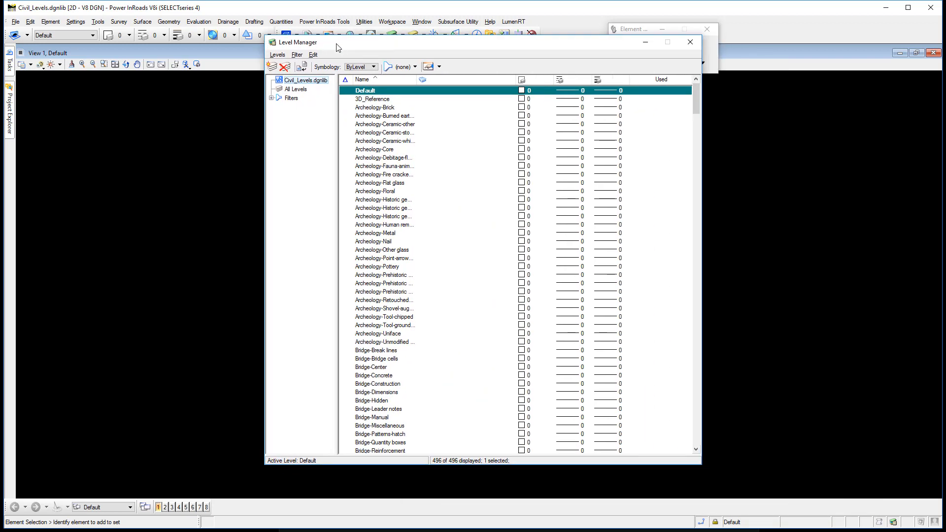
pyautogui.click(279, 55)
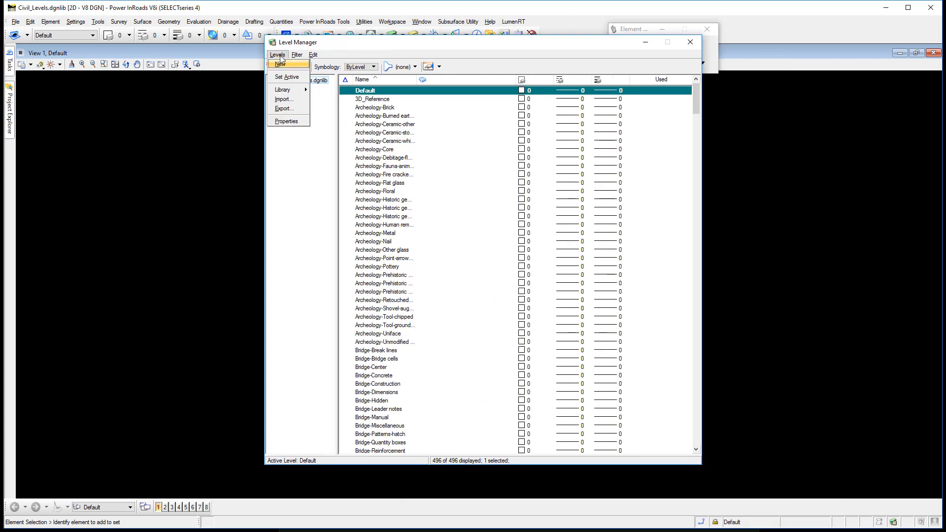
pyautogui.click(282, 109)
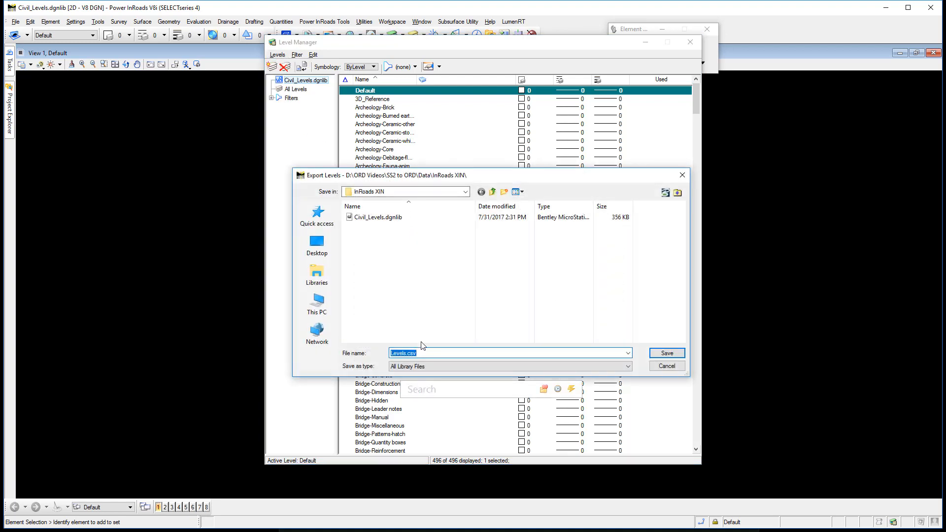
pyautogui.click(436, 354)
pyautogui.click(667, 354)
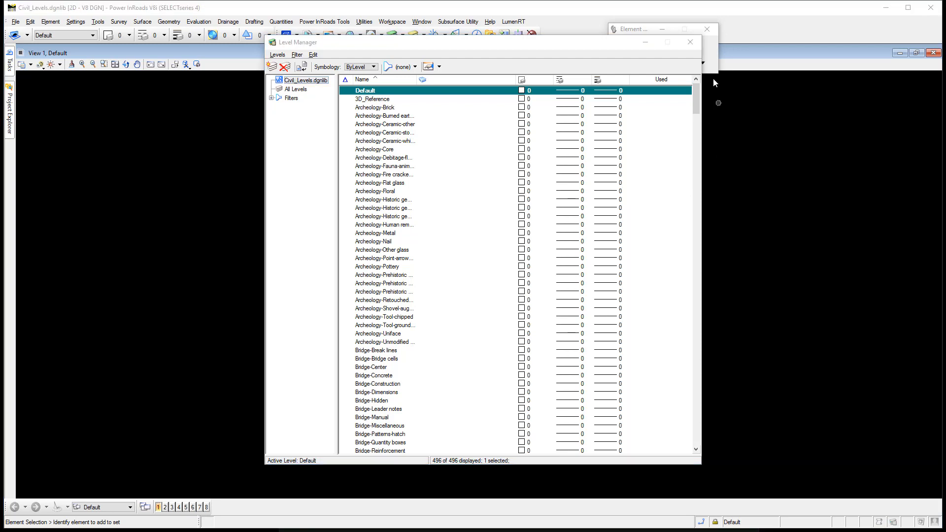
pyautogui.click(689, 42)
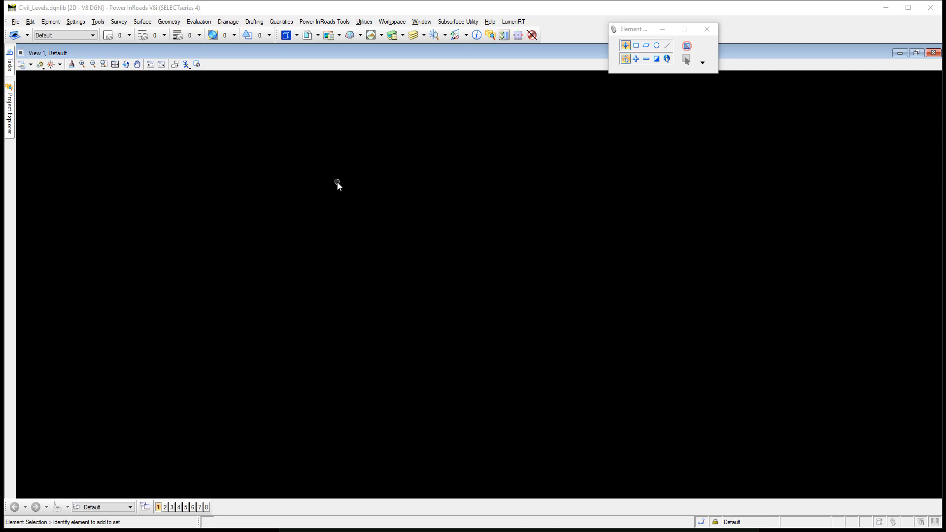
# Show the InRoads explorer and load the Civil_Features_Imperial.xin preference file
pyautogui.rightClick(354, 147)
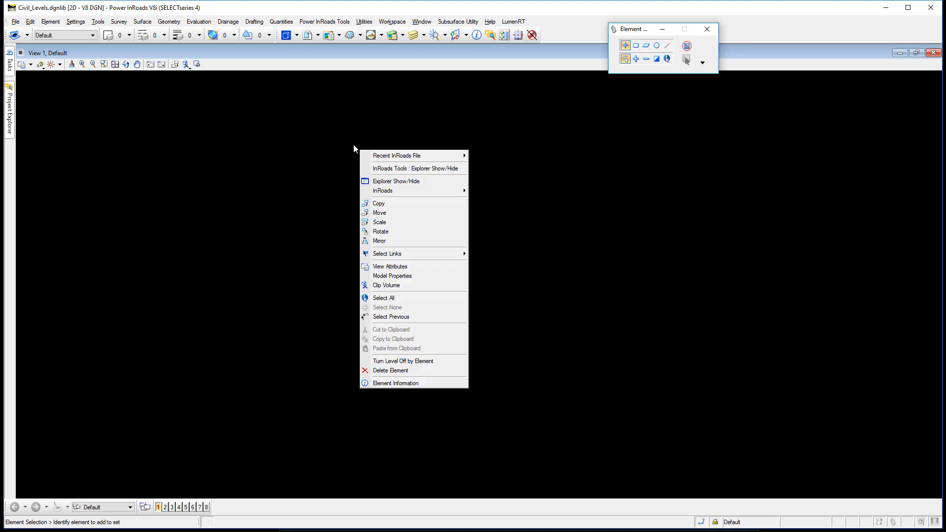
pyautogui.click(384, 182)
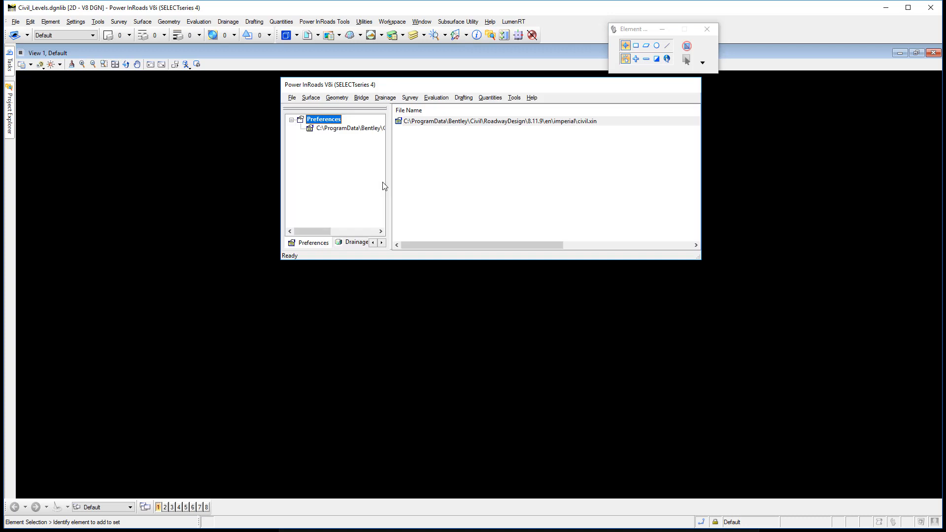
pyautogui.click(318, 245)
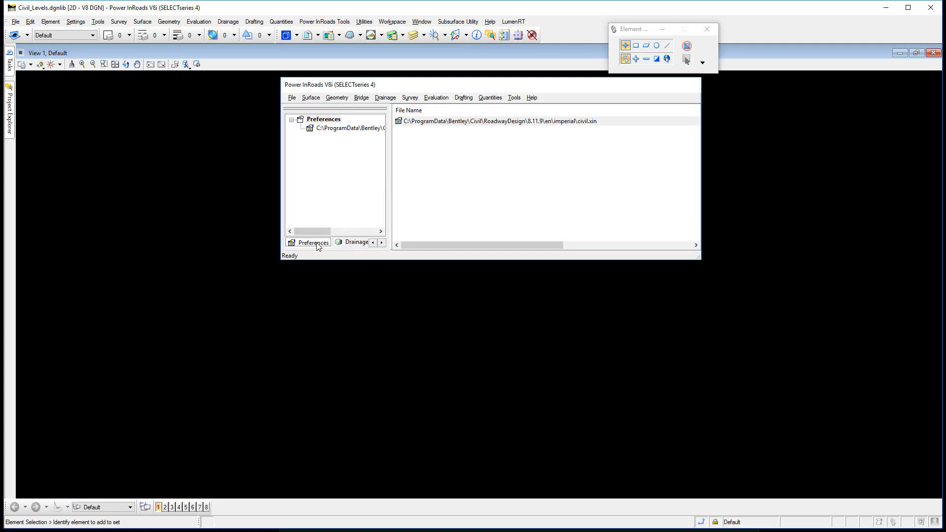
pyautogui.click(291, 99)
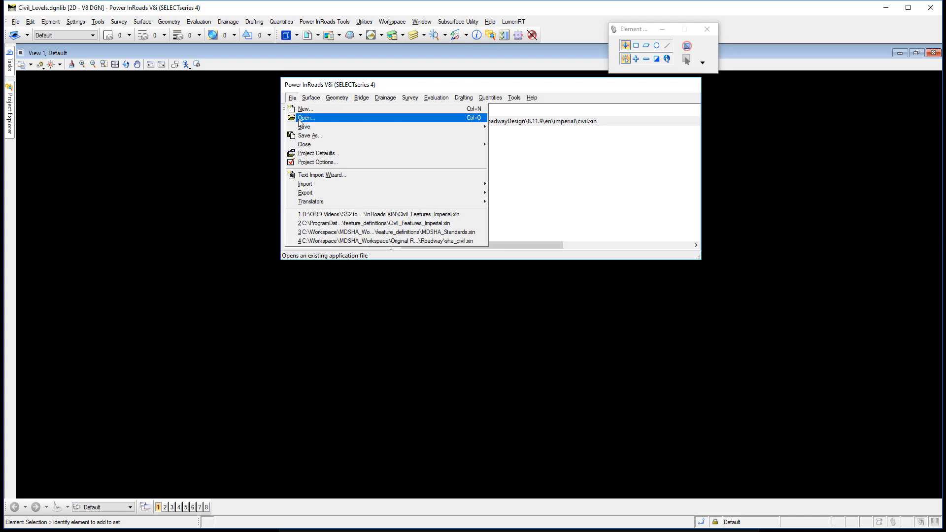
pyautogui.click(301, 118)
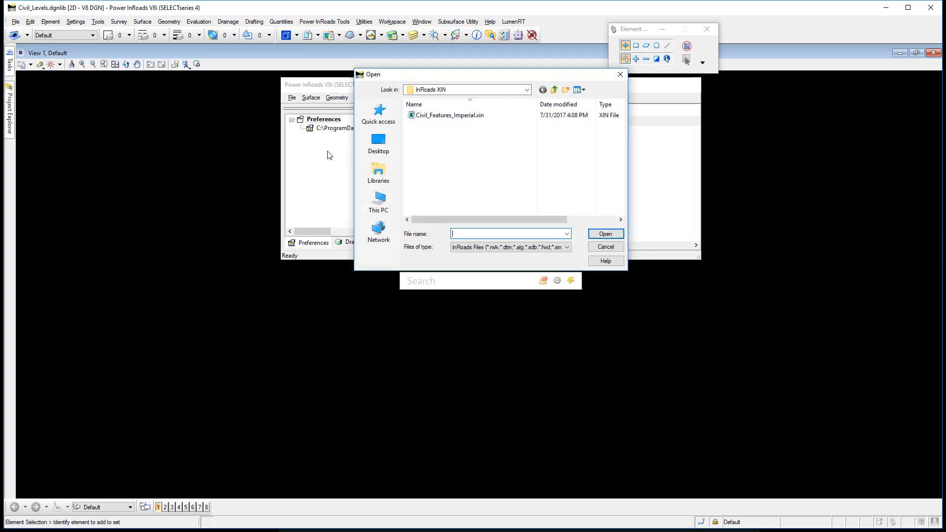
pyautogui.click(439, 116)
pyautogui.click(602, 235)
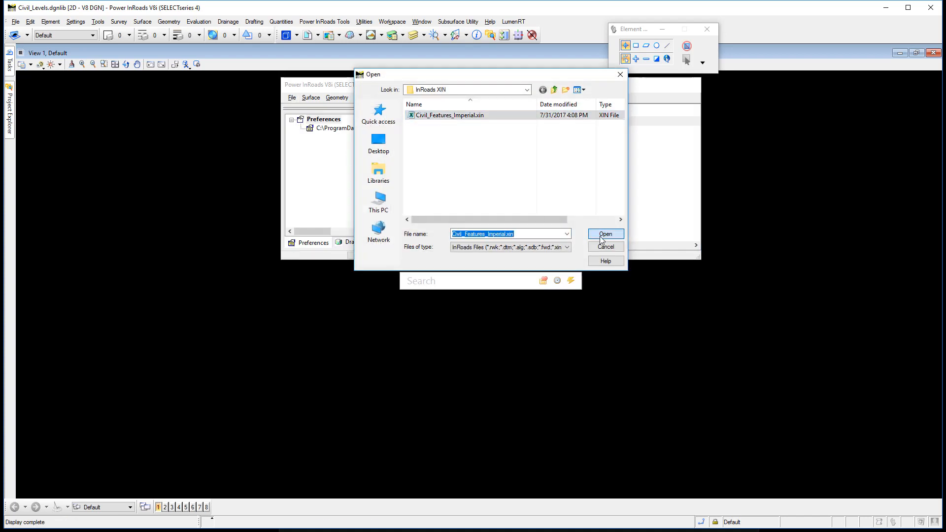
pyautogui.click(604, 247)
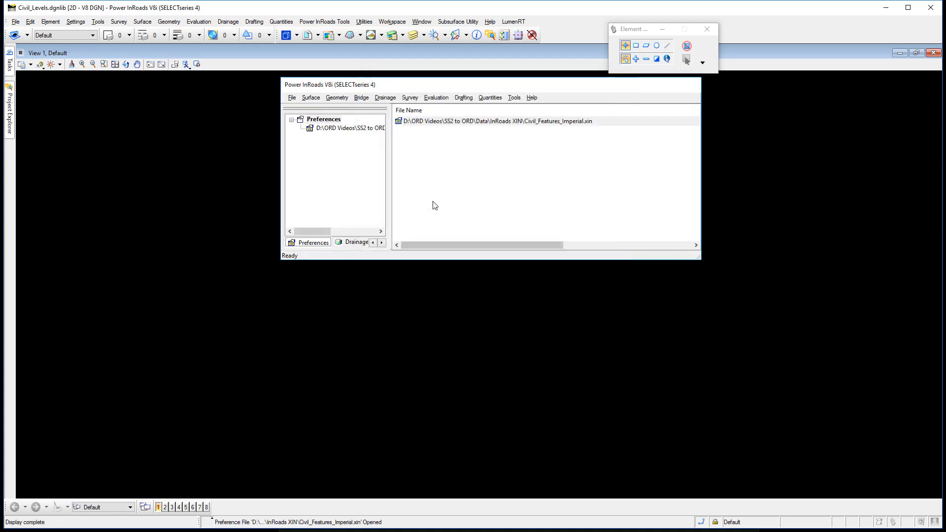
# Open the Style Manager and limit the style list to styles that include surface properties
pyautogui.click(514, 98)
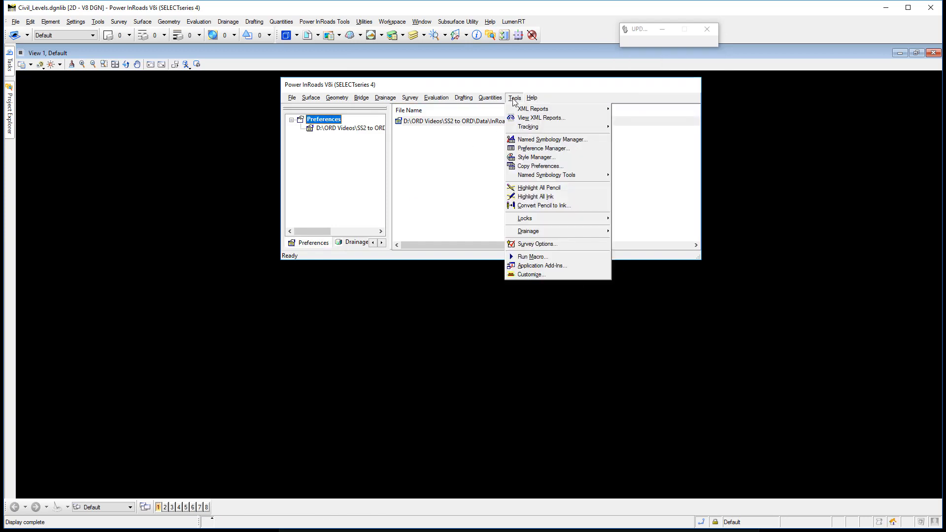
pyautogui.click(521, 157)
pyautogui.moveTo(462, 97); pyautogui.dragTo(473, 63)
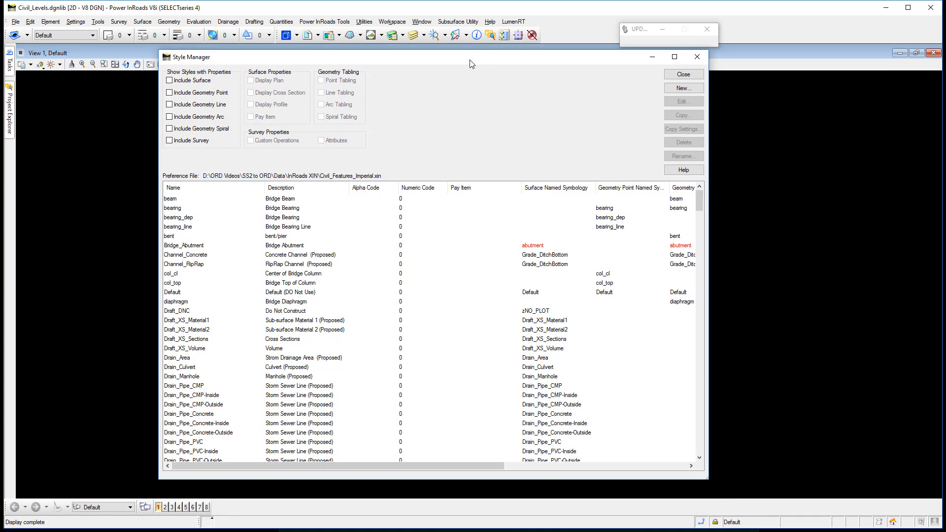
pyautogui.click(169, 80)
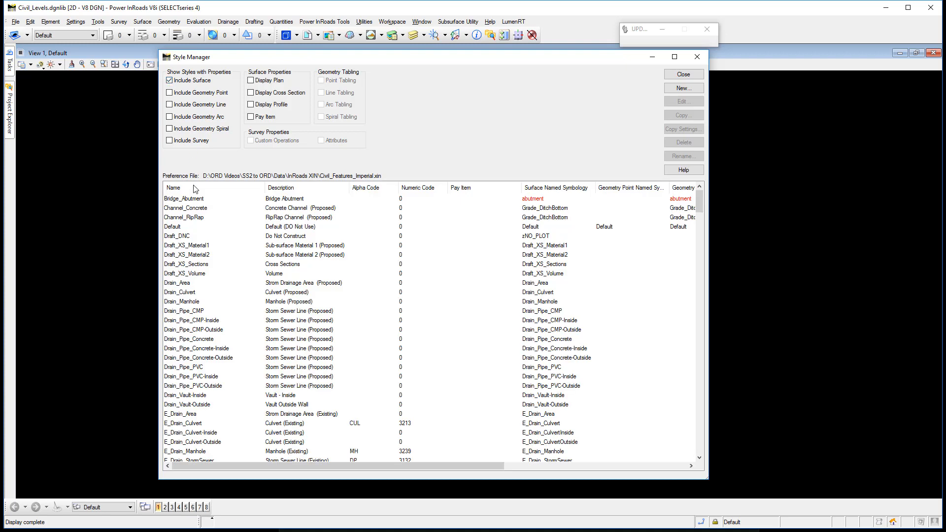
# Export all listed surface styles, from Bridge_Abutment to UtilZone_Sanitary, to "Components Element Template Input File.xml" in the InRoads XIN folder
pyautogui.click(182, 199)
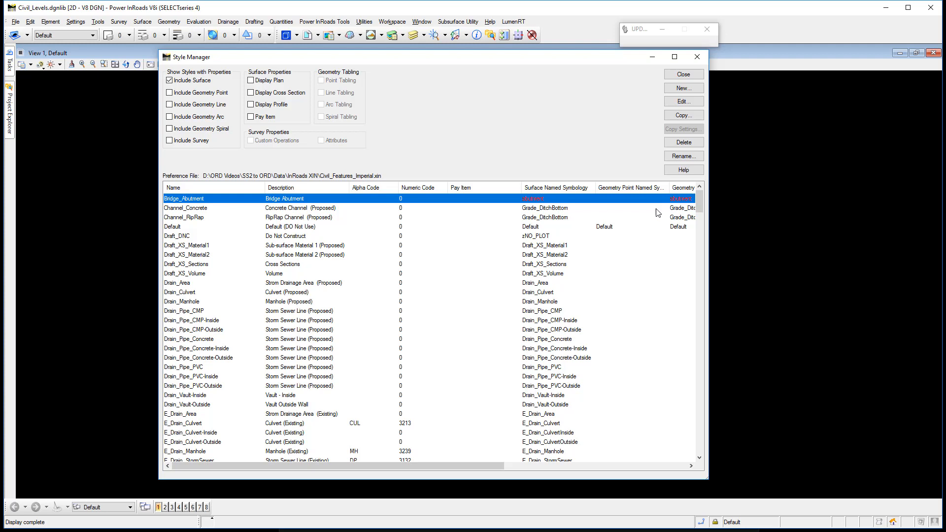
pyautogui.moveTo(699, 202); pyautogui.dragTo(699, 247)
pyautogui.moveTo(711, 301); pyautogui.dragTo(700, 462)
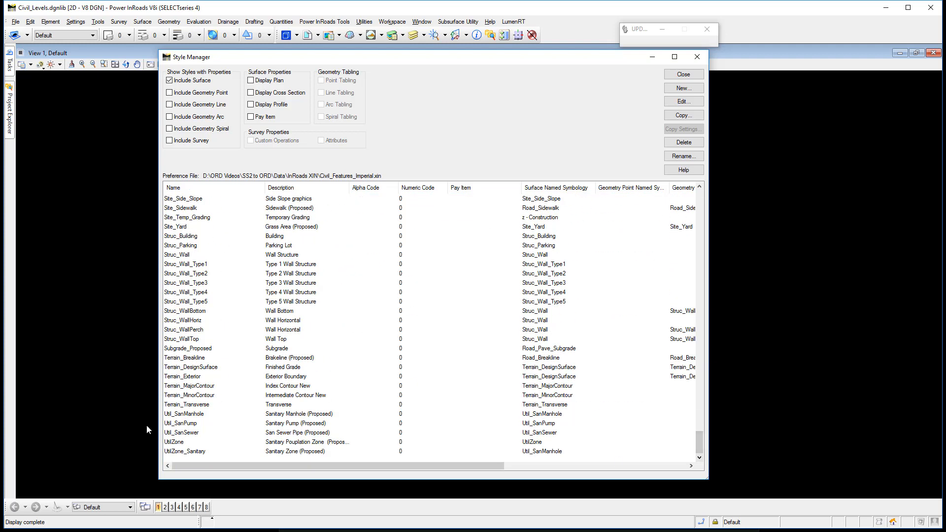
pyautogui.keyDown('shift'); pyautogui.click(172, 452); pyautogui.keyUp('shift')
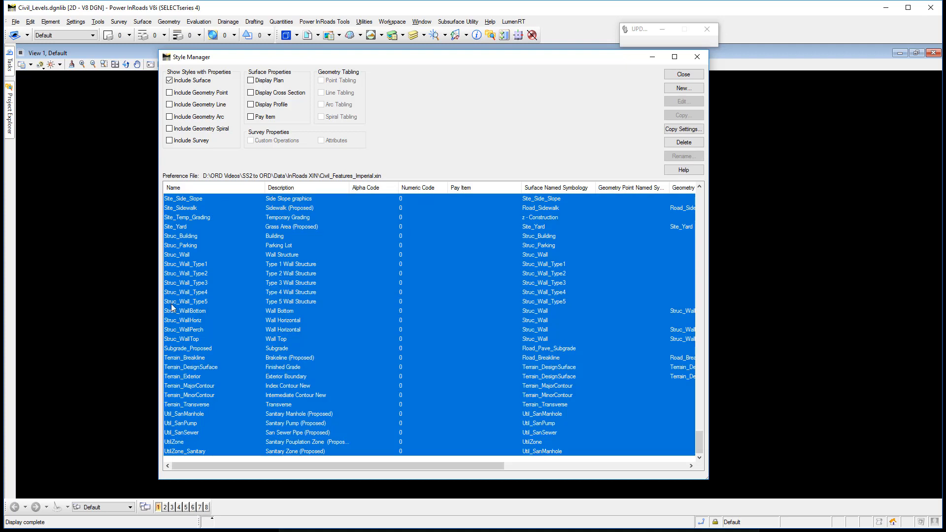
pyautogui.rightClick(174, 276)
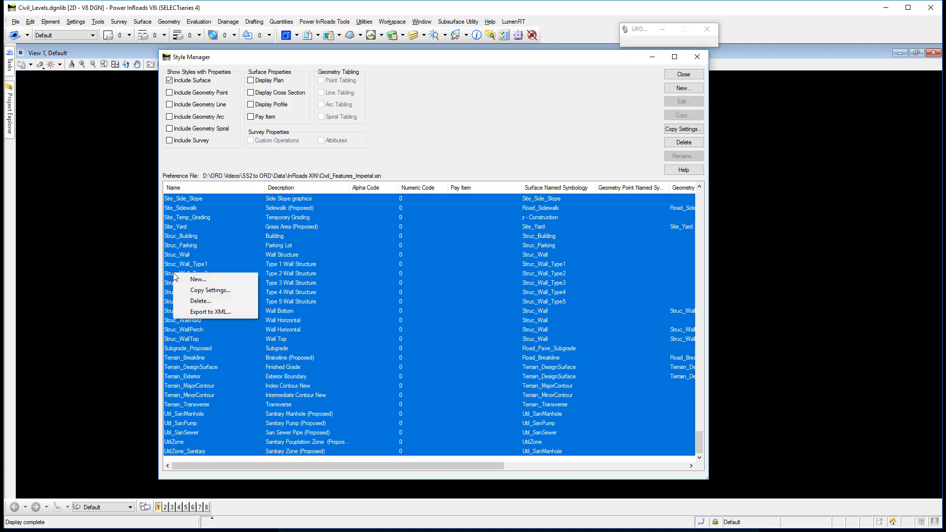
pyautogui.click(204, 312)
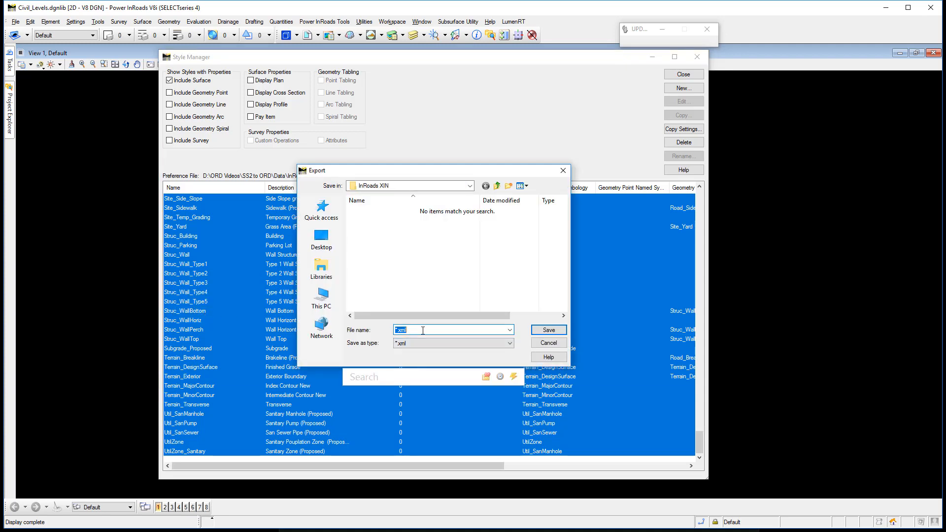
pyautogui.press('Home')
pyautogui.write('Components Element Template Input File')
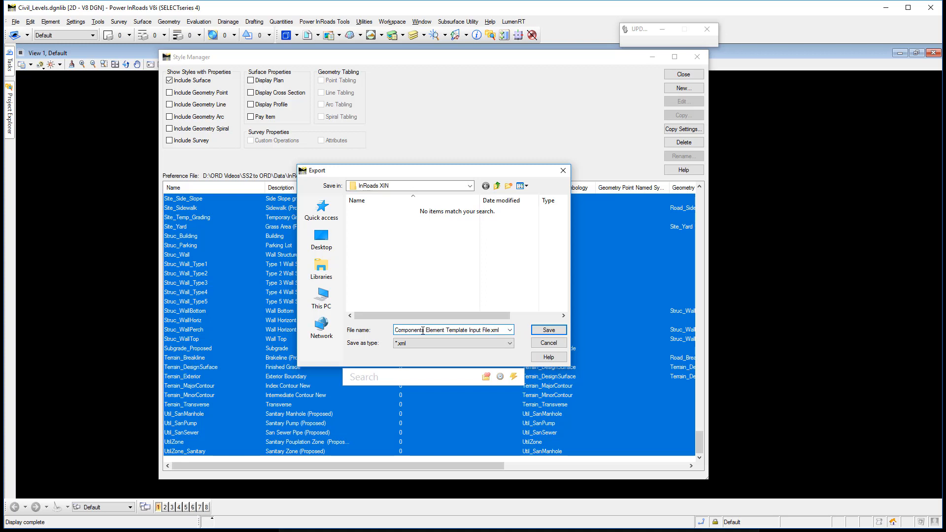
pyautogui.click(548, 330)
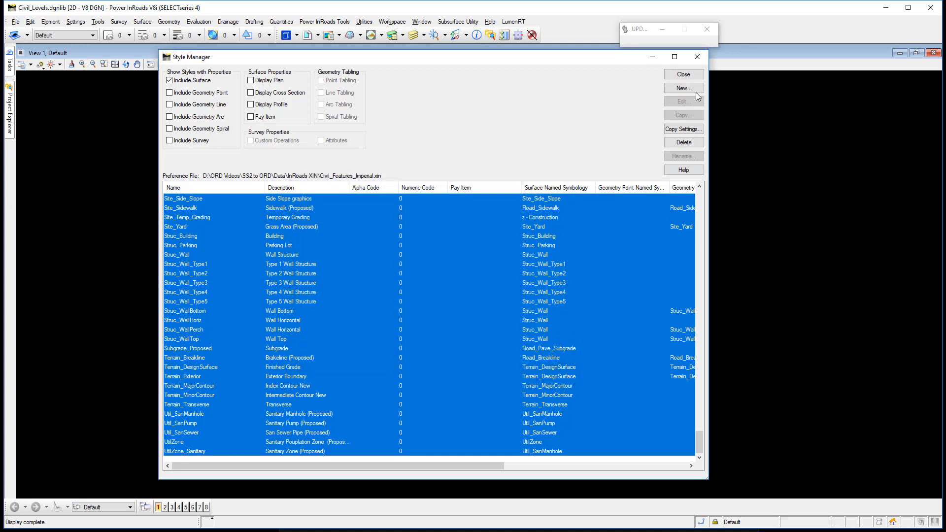
# Reopen the Style Manager, inspect the Road_Pavement style's general and surface feature settings, and close the manager
pyautogui.click(683, 75)
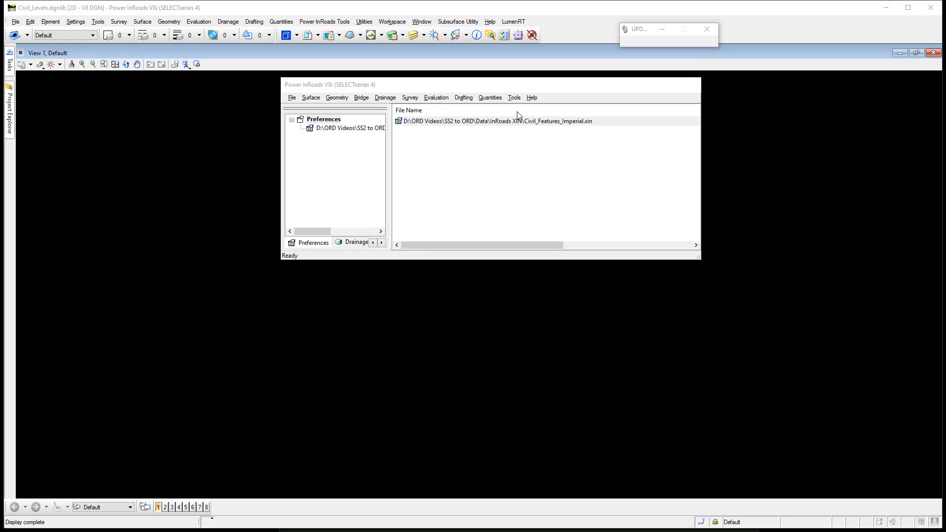
pyautogui.click(514, 98)
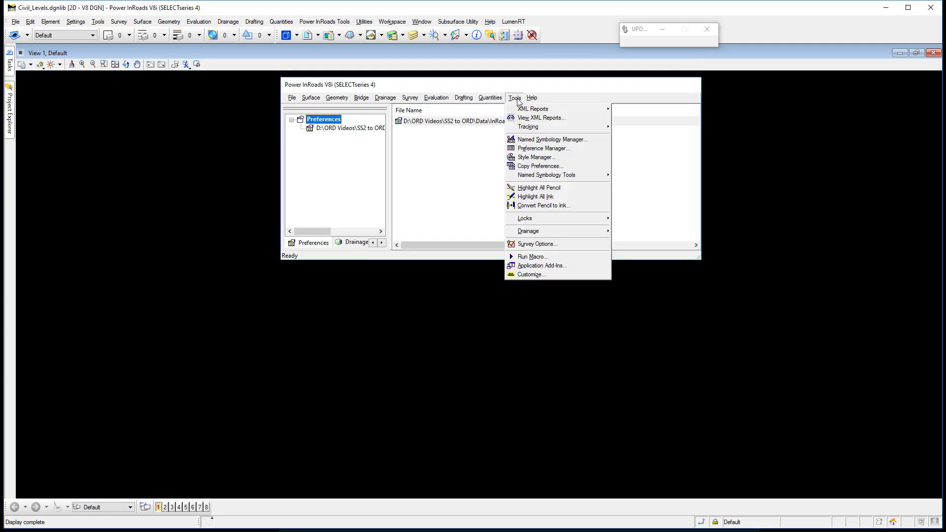
pyautogui.click(518, 157)
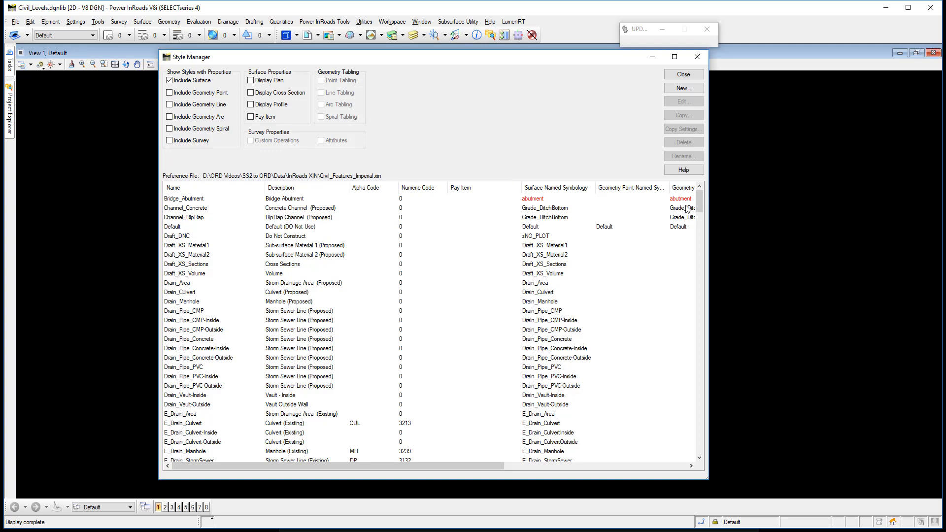
pyautogui.moveTo(700, 210); pyautogui.dragTo(712, 404)
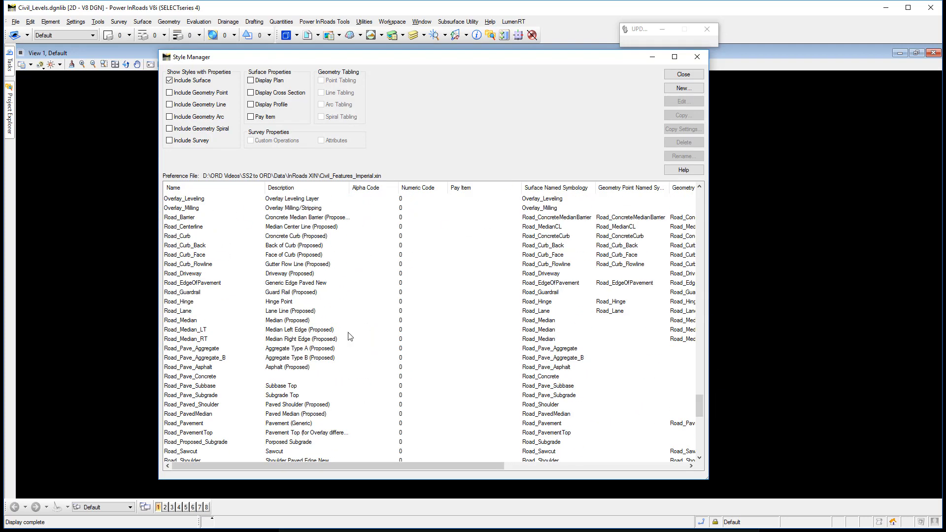
pyautogui.click(193, 424)
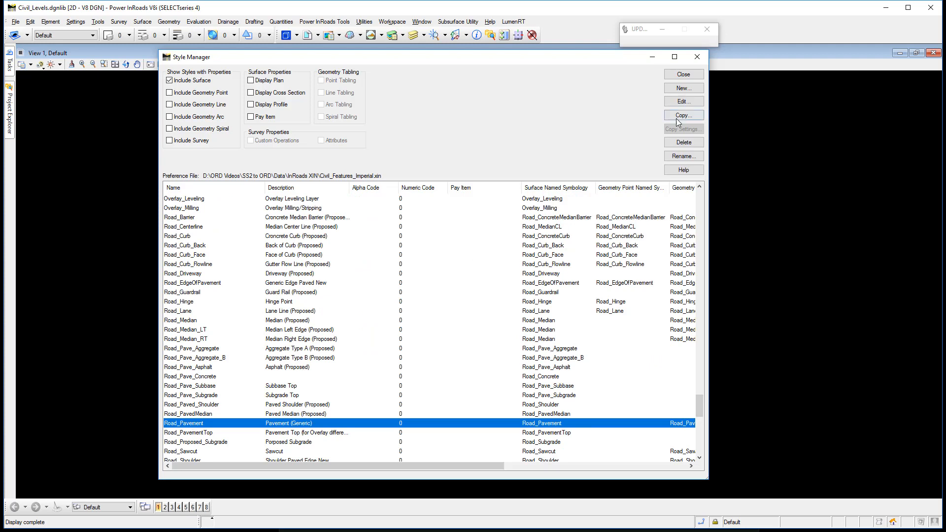
pyautogui.click(682, 101)
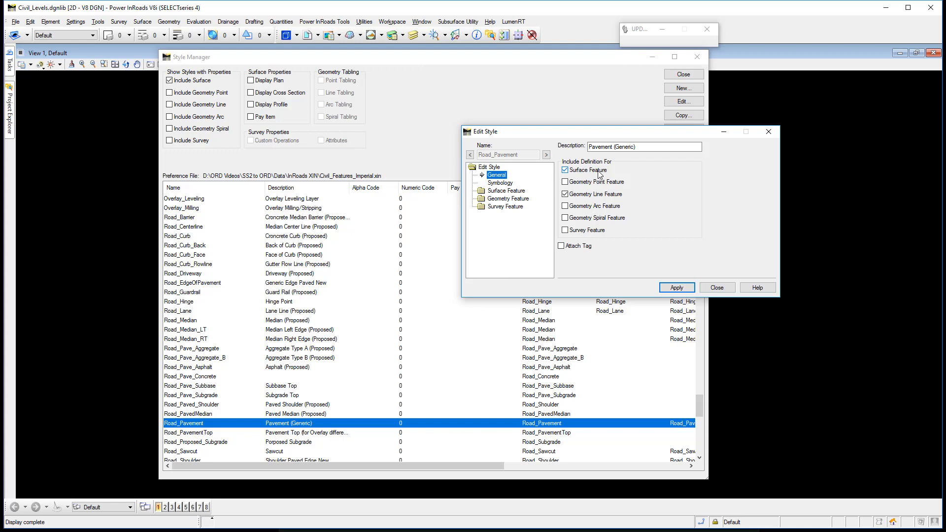
pyautogui.click(516, 192)
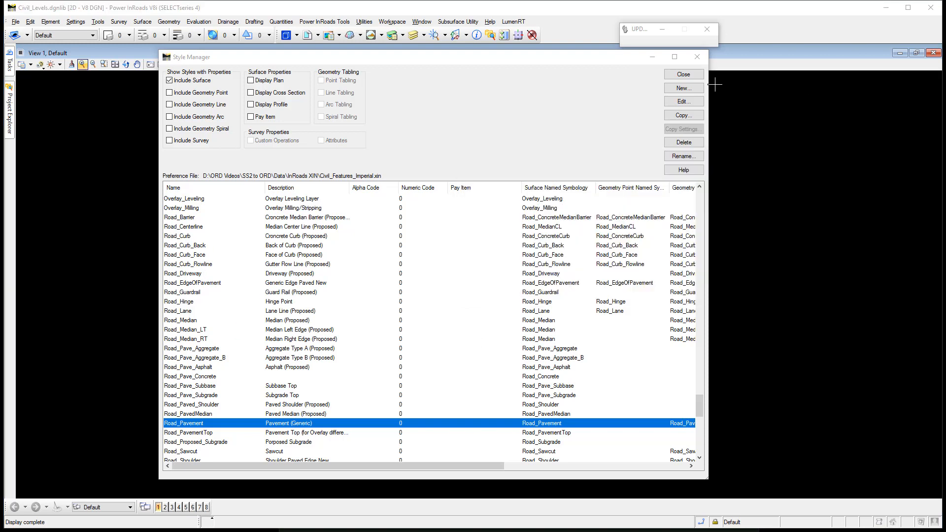
pyautogui.click(687, 75)
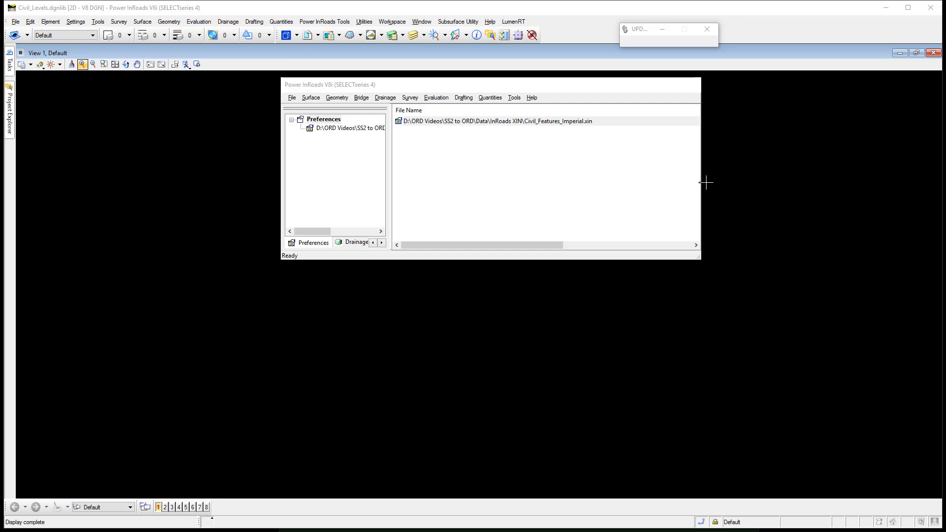
# Check the Named Symbology Tools Add-In in the application add-ins list and locate its command entry
pyautogui.click(514, 98)
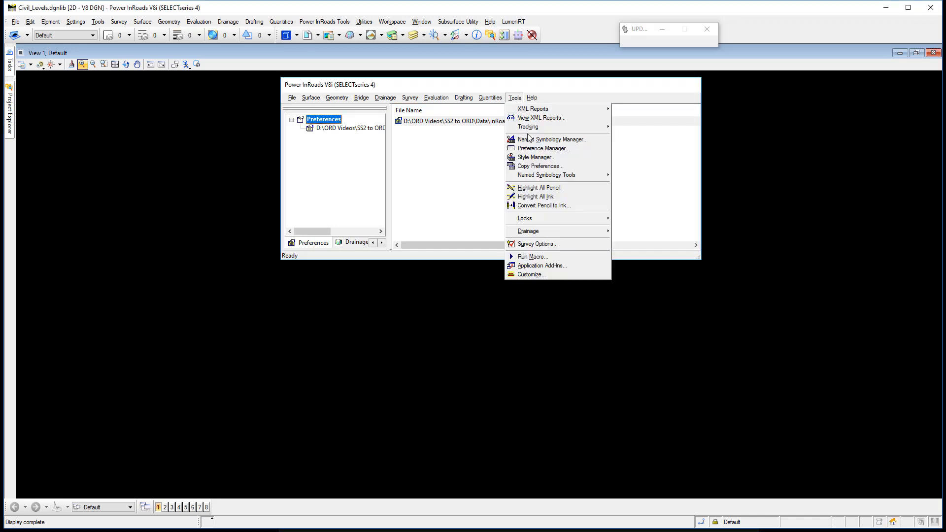
pyautogui.click(543, 267)
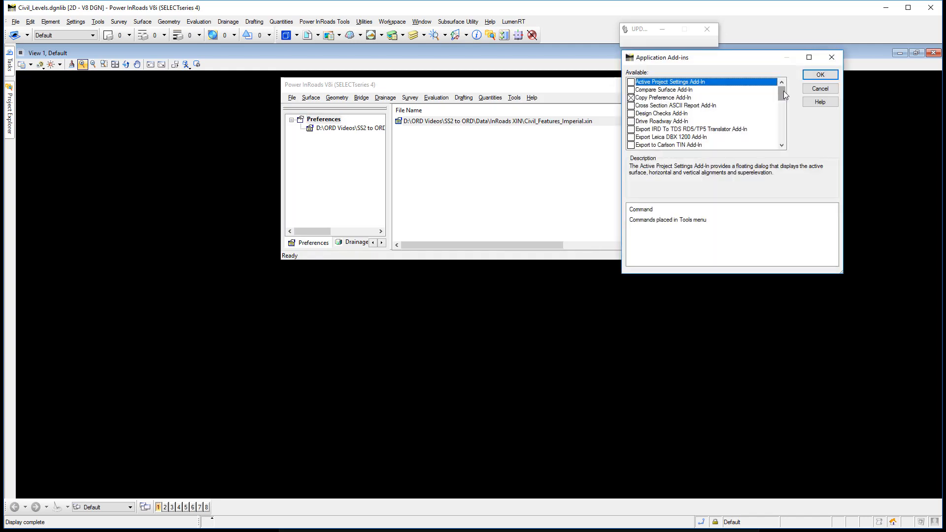
pyautogui.moveTo(783, 91); pyautogui.dragTo(791, 117)
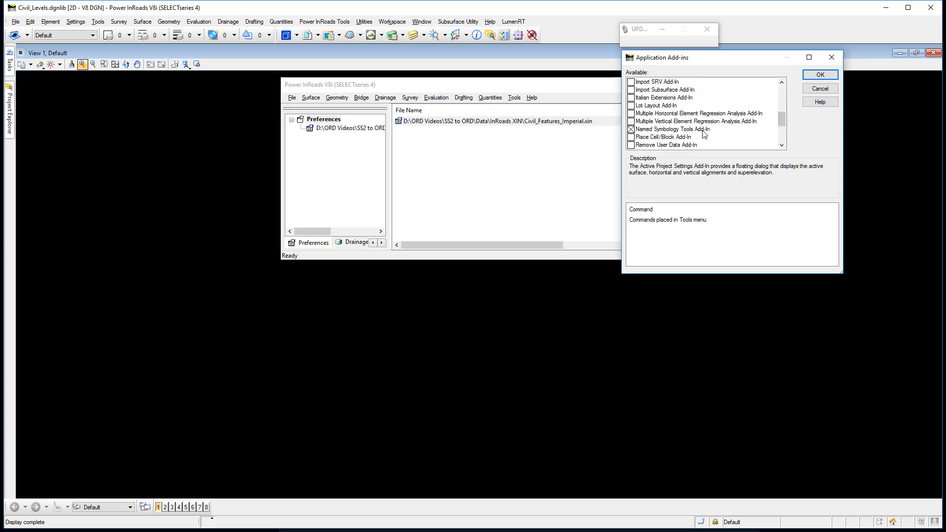
pyautogui.click(821, 89)
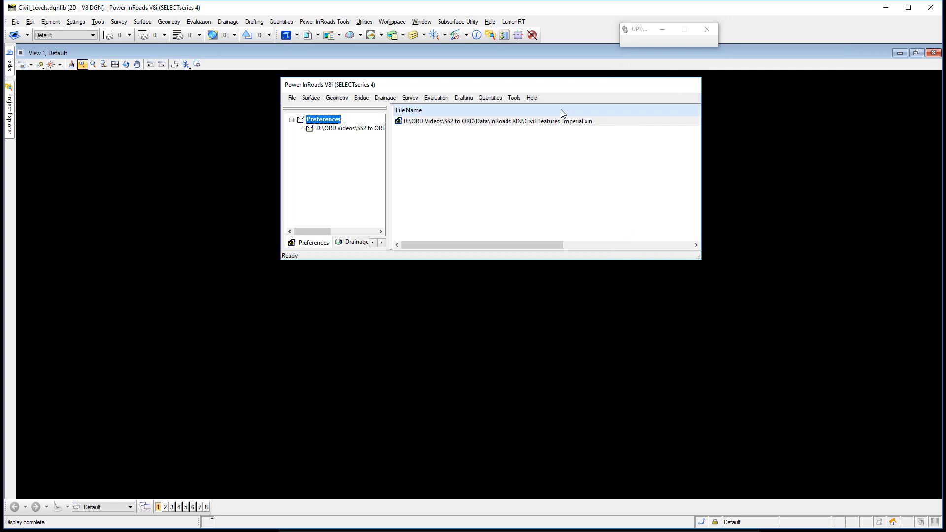
pyautogui.click(520, 100)
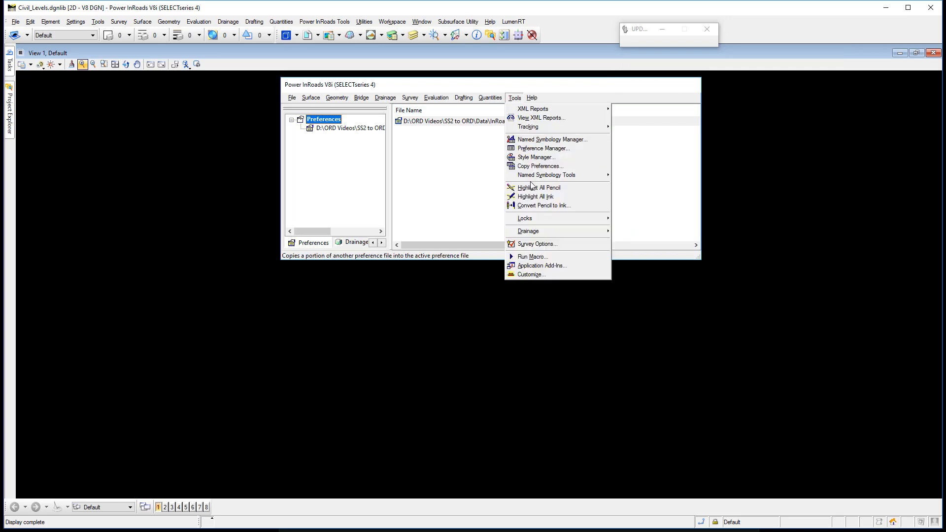
pyautogui.moveTo(535, 181)
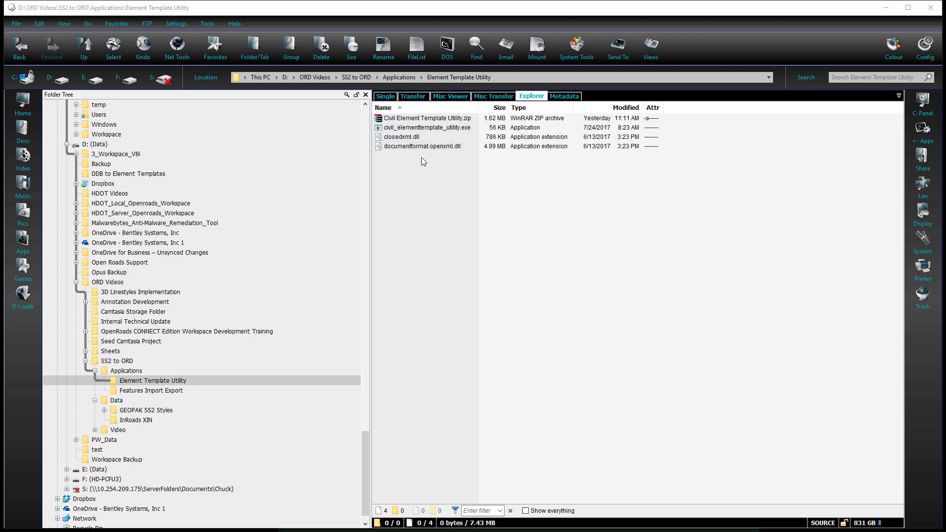
# Launch civil_elementtemplate_utility.exe from the Element Template Utility folder and load Civil_Features_Imperial.xin as the InRoads XIN source
pyautogui.doubleClick(451, 129)
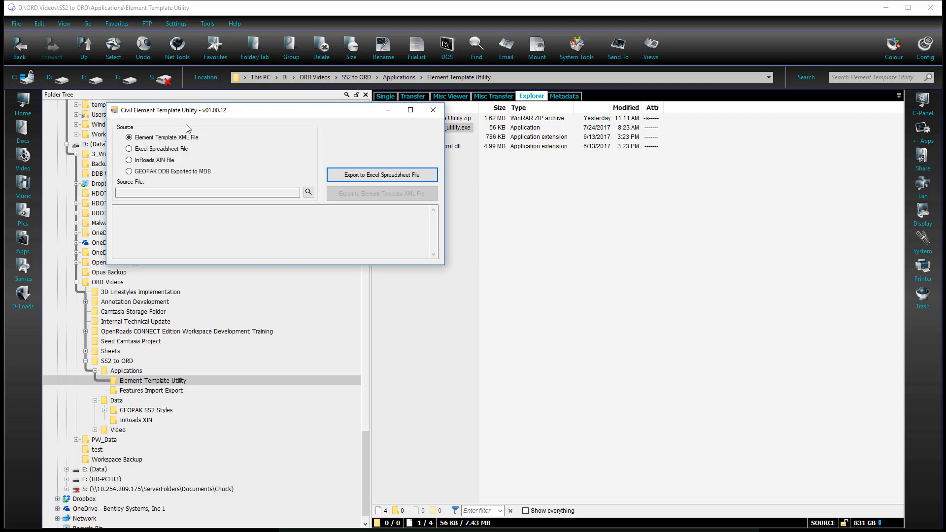
pyautogui.click(129, 160)
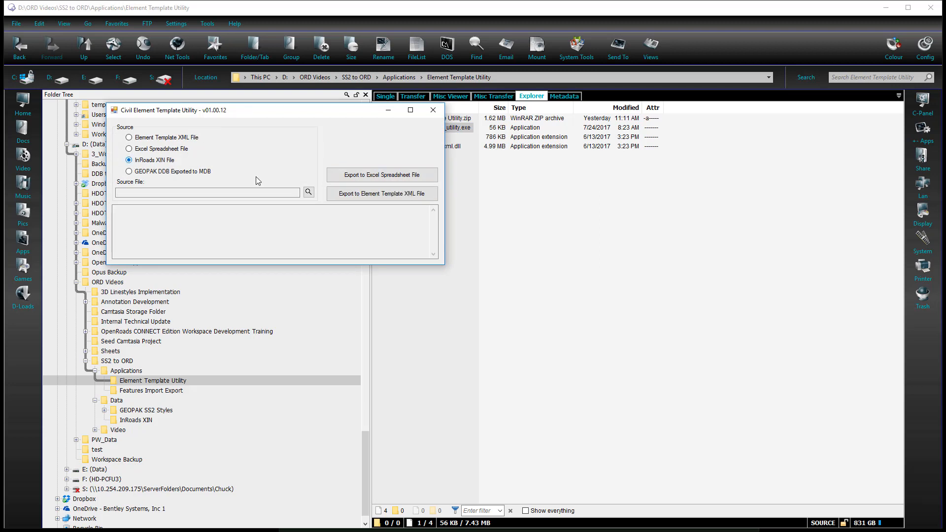
pyautogui.click(309, 192)
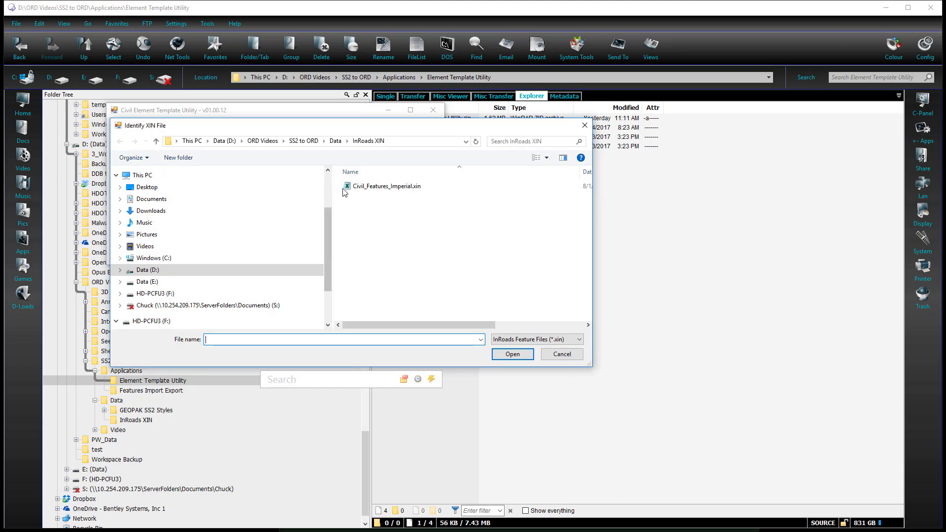
pyautogui.click(370, 186)
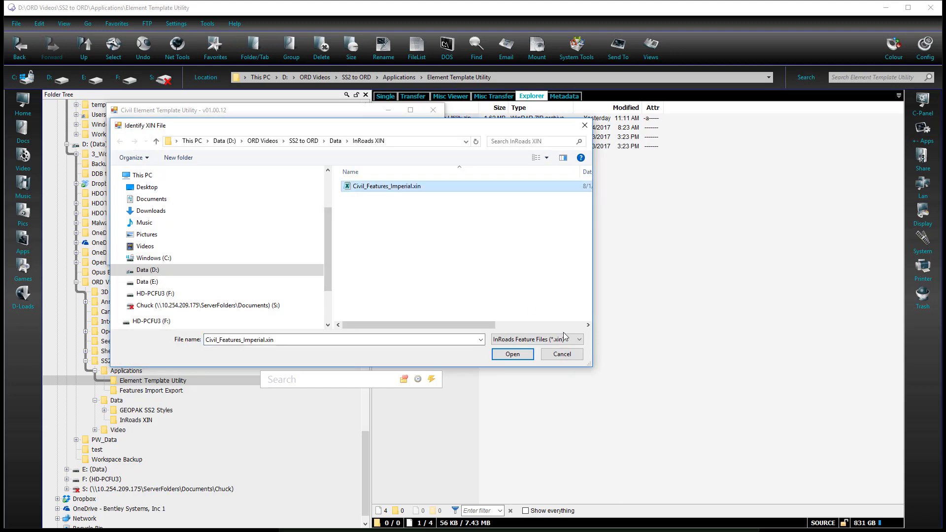
pyautogui.click(512, 354)
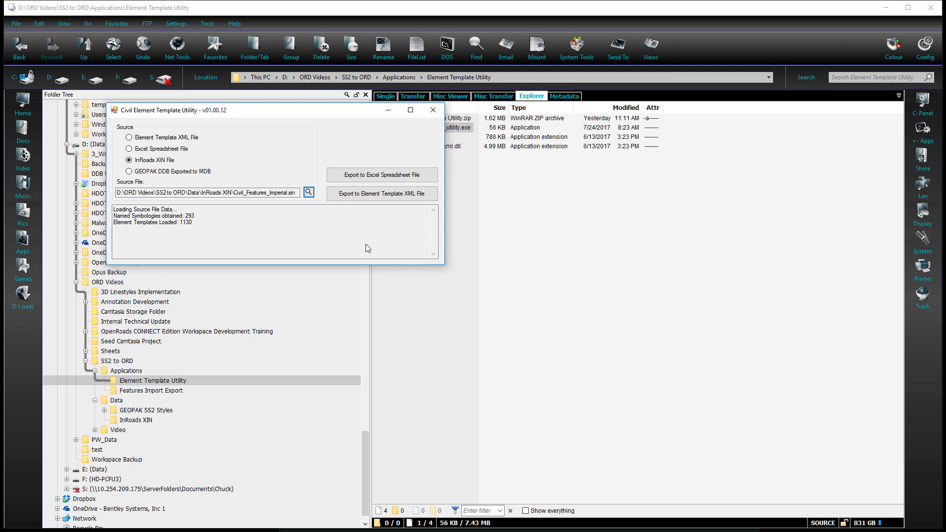
# Export the element templates to the Excel file Civil_Features_Imperial_Export.xlsx in the InRoads XIN folder and close the utility
pyautogui.click(338, 178)
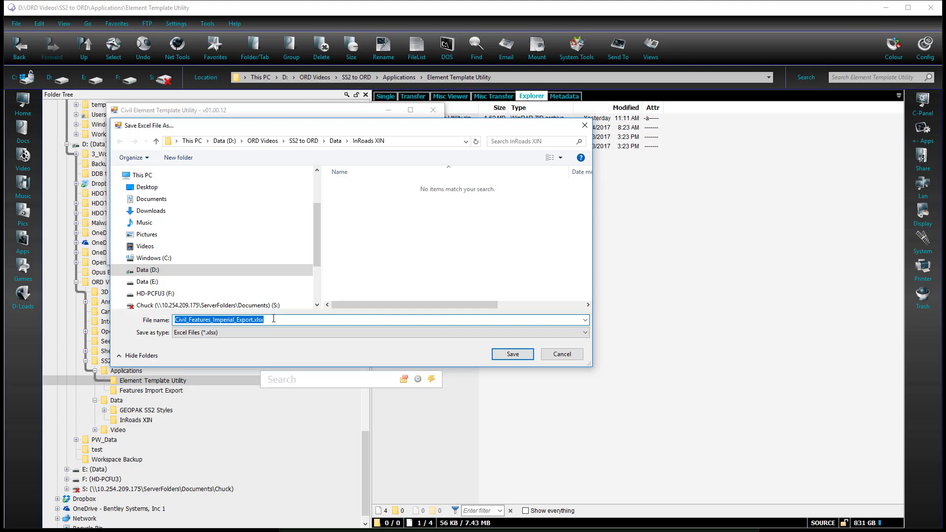
pyautogui.click(516, 358)
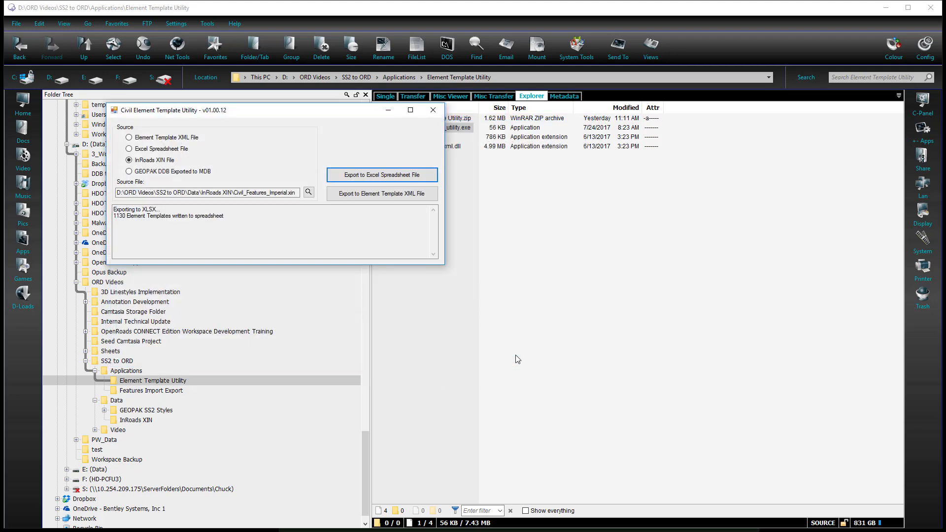
pyautogui.click(433, 110)
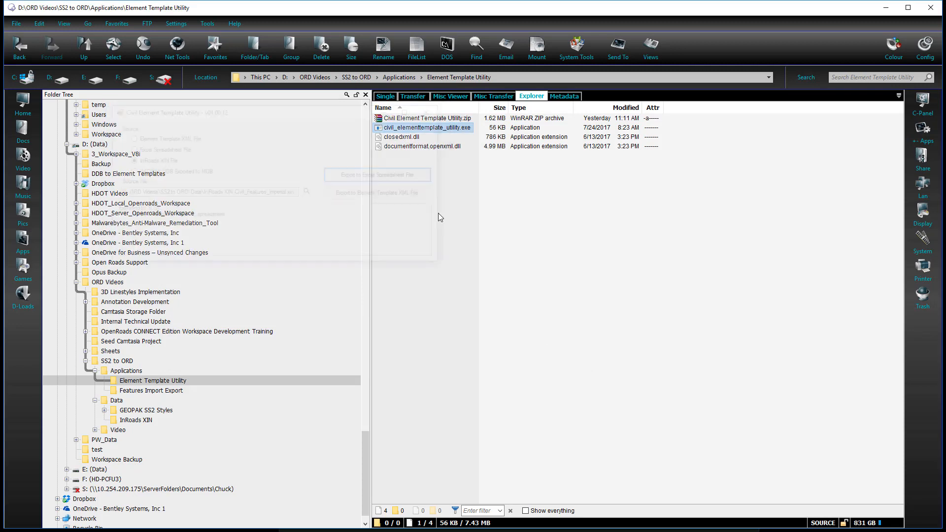
# Rename Civil_Features_Imperial_Export.xlsx in the InRoads XIN folder to Element_Templates_Export.xlsx
pyautogui.click(157, 420)
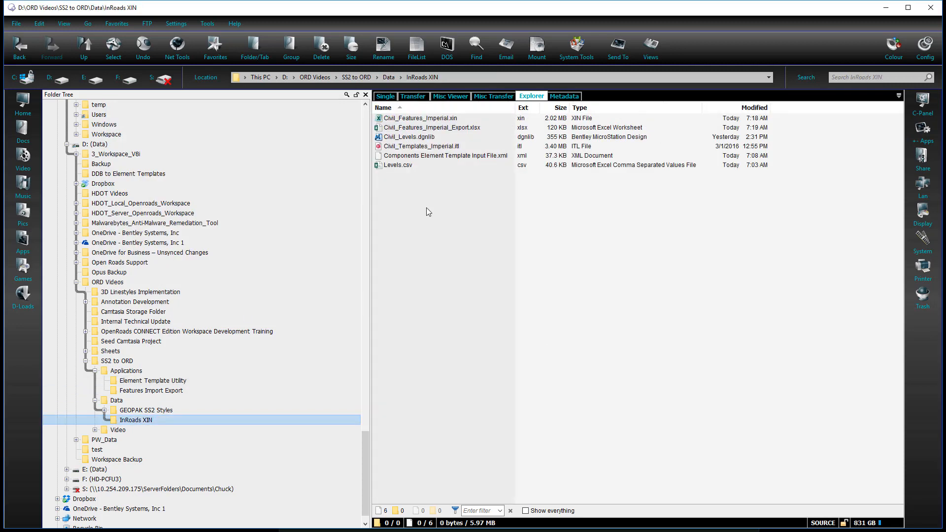
pyautogui.rightClick(431, 129)
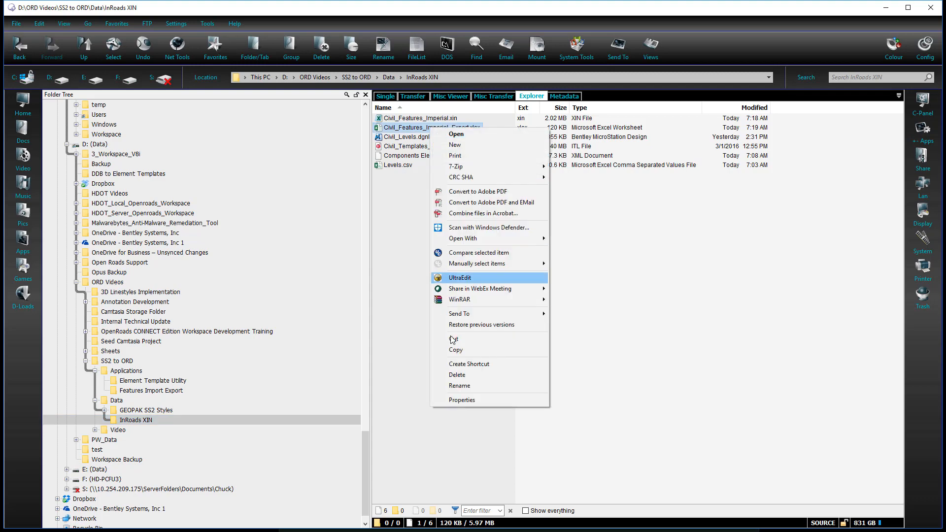
pyautogui.click(462, 387)
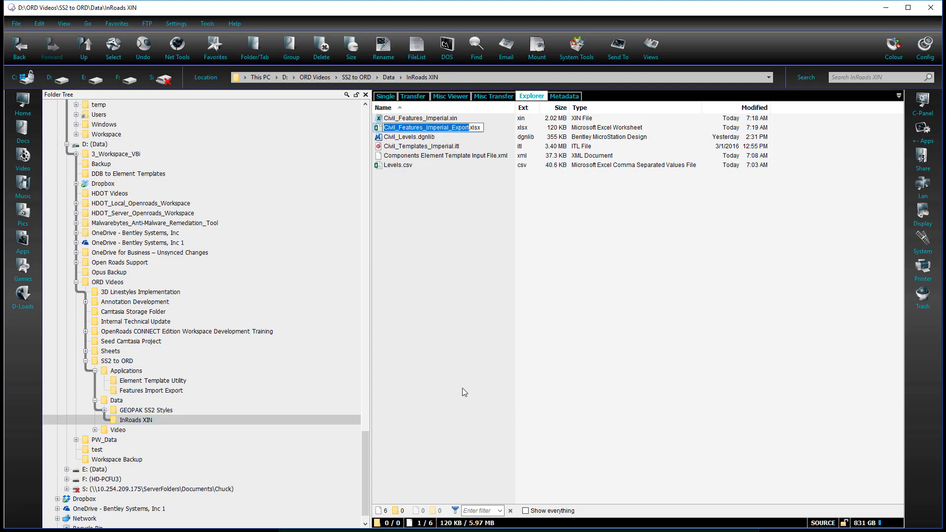
pyautogui.press('Right')
pyautogui.press('Home')
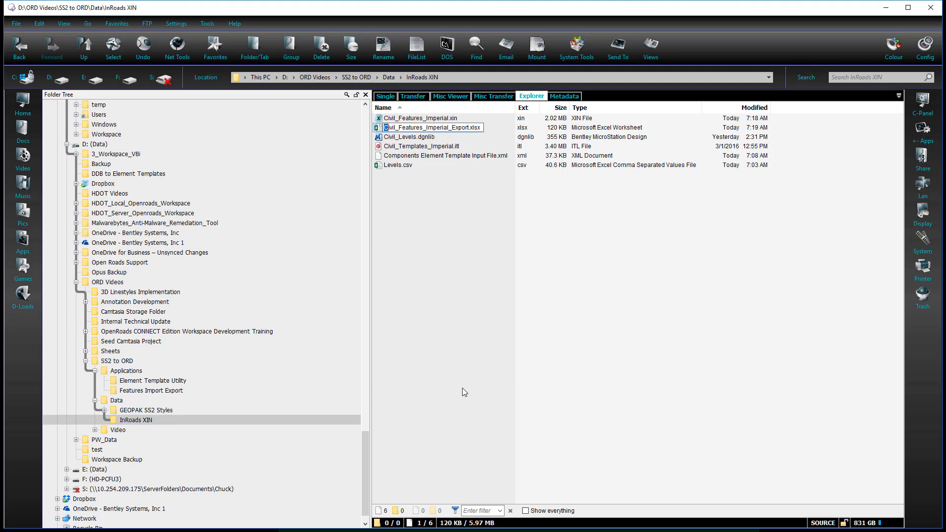
pyautogui.hotkey('shift', 'Right')
pyautogui.hotkey('shift', 'Right')
pyautogui.hotkey('shift', 'Right')
pyautogui.hotkey('shift', 'Right')
pyautogui.hotkey('shift', 'Right')
pyautogui.hotkey('shift', 'Right')
pyautogui.hotkey('shift', 'Right')
pyautogui.hotkey('shift', 'Right')
pyautogui.hotkey('shift', 'Right')
pyautogui.hotkey('shift', 'Right')
pyautogui.hotkey('shift', 'Right')
pyautogui.hotkey('shift', 'Right')
pyautogui.hotkey('shift', 'Right')
pyautogui.hotkey('shift', 'Right')
pyautogui.hotkey('shift', 'Right')
pyautogui.hotkey('shift', 'Right')
pyautogui.hotkey('shift', 'Right')
pyautogui.hotkey('shift', 'Right')
pyautogui.hotkey('shift', 'Right')
pyautogui.hotkey('shift', 'Right')
pyautogui.write('Element')
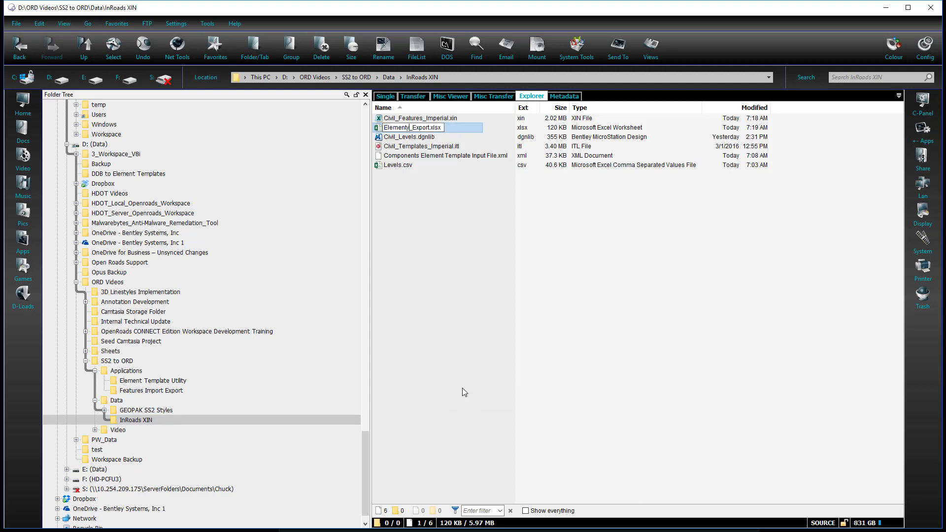
pyautogui.write('_Templates')
pyautogui.press('Return')
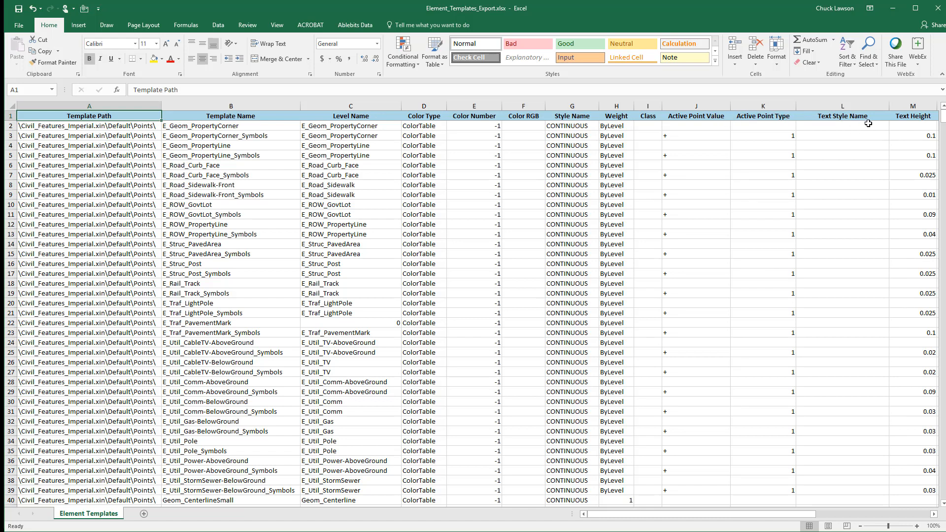
# Review the exported element templates in Excel, examining the template paths, names, levels and symbology for points, lines and text
pyautogui.click(129, 127)
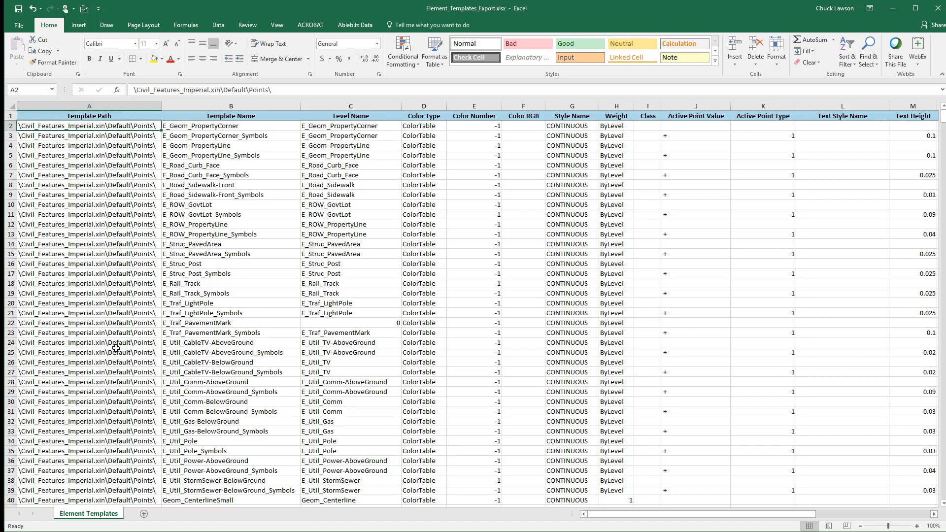
pyautogui.scroll(-5, 116, 348)
pyautogui.scroll(-12, 116, 348)
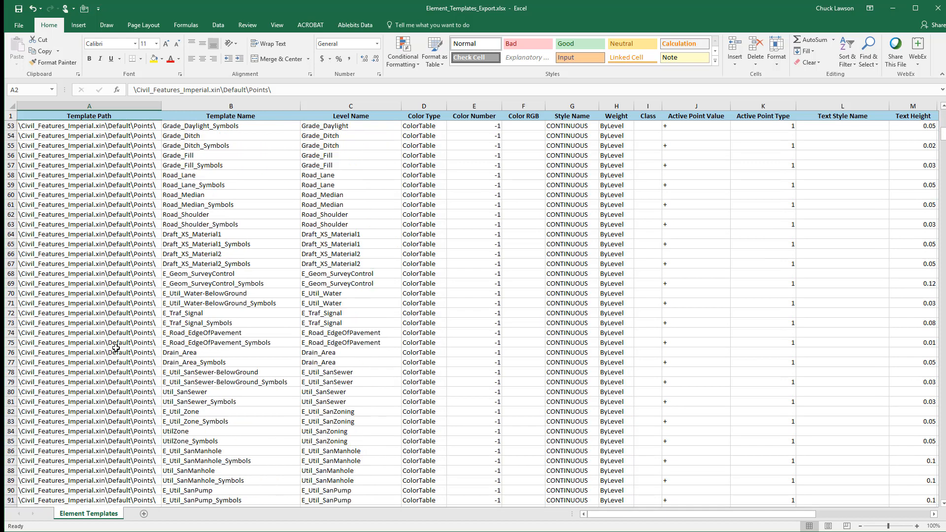
pyautogui.press('pagedown')
pyautogui.press('pagedown')
pyautogui.press('pagedown')
pyautogui.press('pagedown')
pyautogui.press('pagedown')
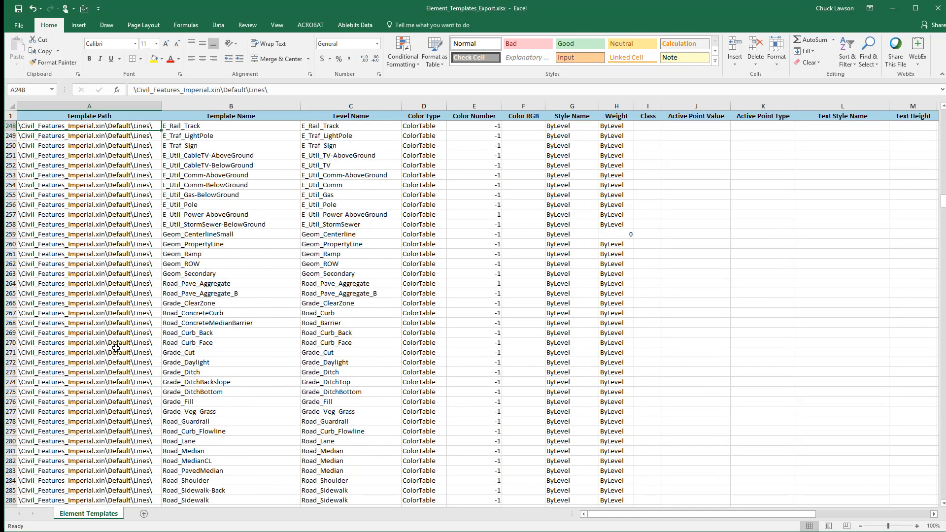
pyautogui.press('pagedown')
pyautogui.press('pagedown')
pyautogui.press('pagedown')
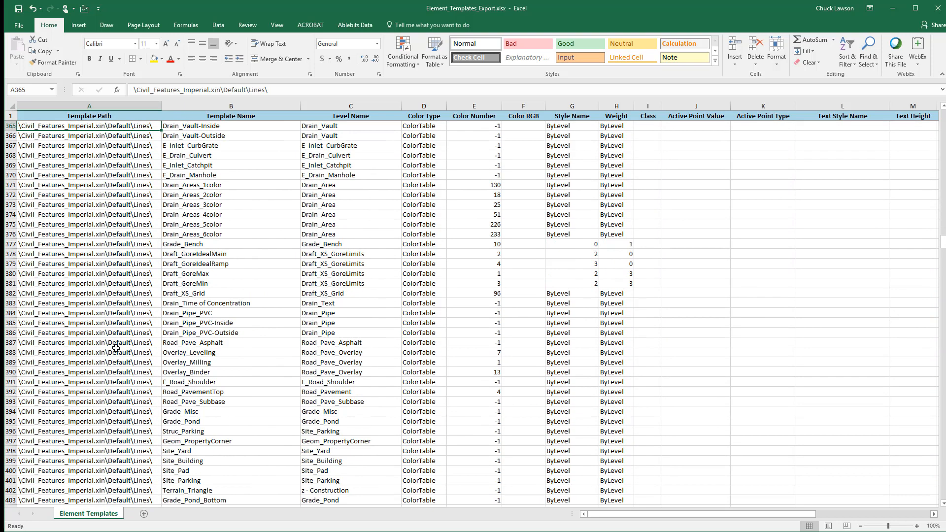
pyautogui.press('pagedown')
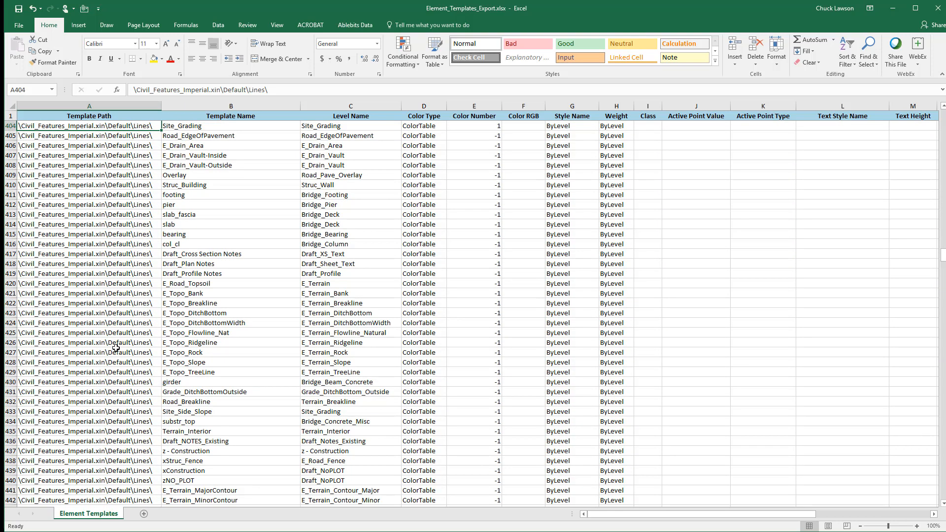
pyautogui.press('pagedown')
pyautogui.press('pagedown')
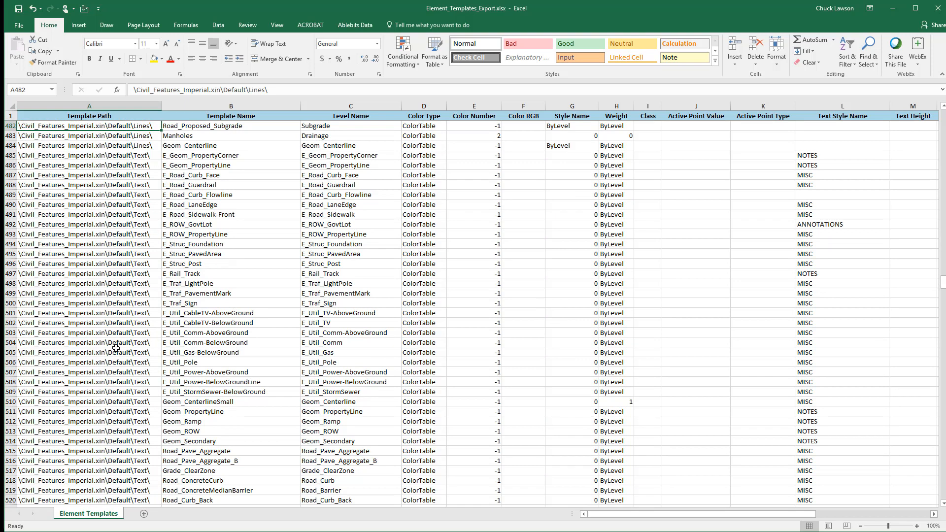
pyautogui.press('pagedown')
pyautogui.press('pagedown')
pyautogui.press('pagedown')
pyautogui.press('pagedown')
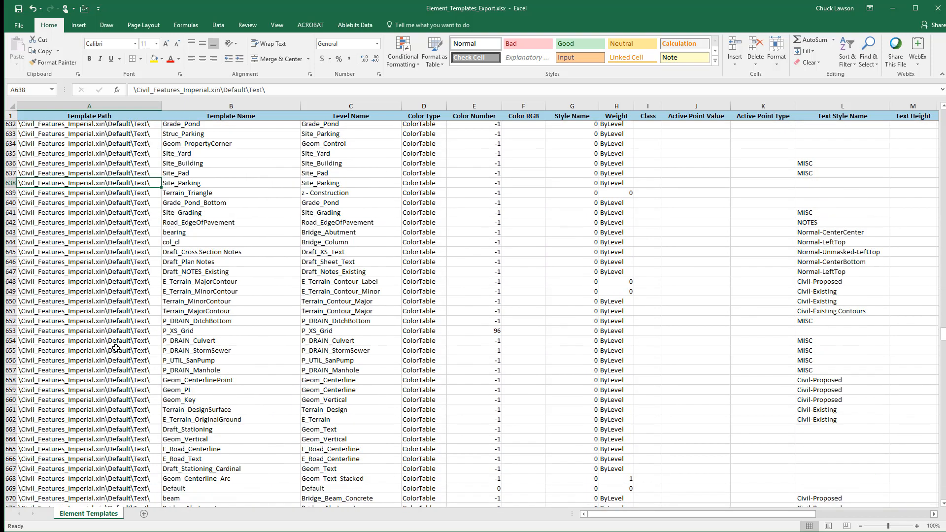
# Examine the remaining exported element templates for the Plan, Profile and XS paths, and close the workbook
pyautogui.press('pagedown')
pyautogui.press('pagedown')
pyautogui.press('pagedown')
pyautogui.press('pagedown')
pyautogui.press('pagedown')
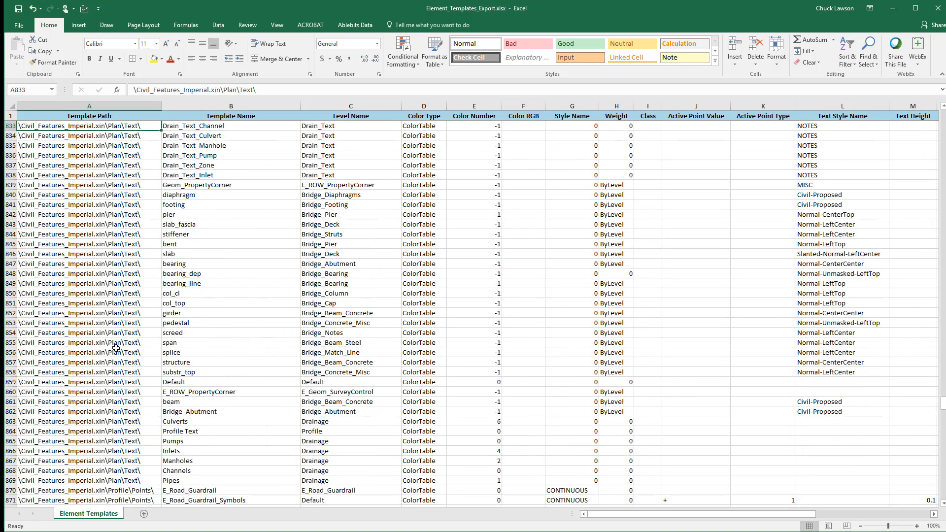
pyautogui.press('pagedown')
pyautogui.press('pagedown')
pyautogui.press('pagedown')
pyautogui.press('pagedown')
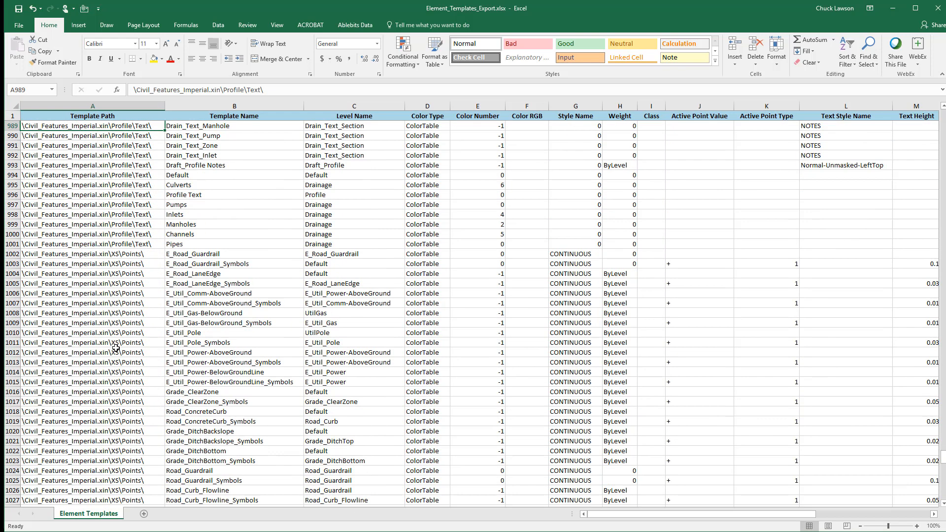
pyautogui.press('pagedown')
pyautogui.press('pagedown')
pyautogui.press('pagedown')
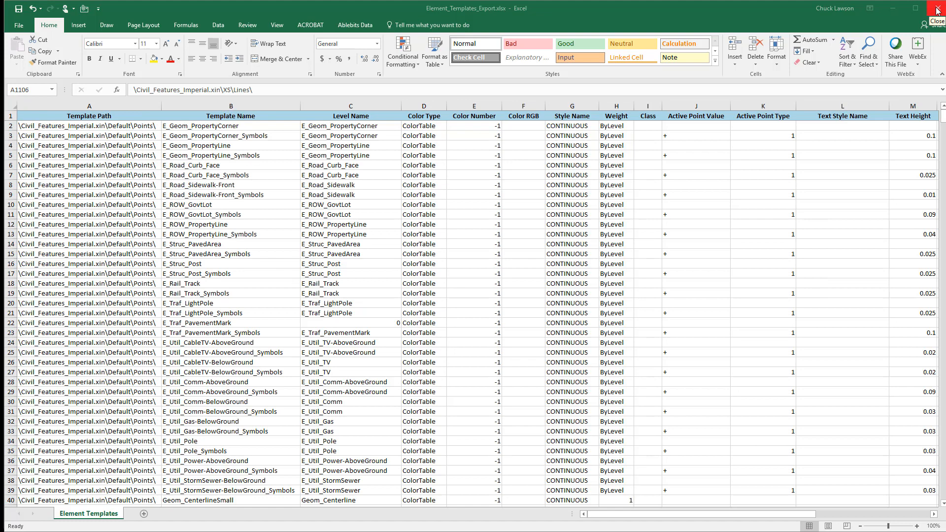
pyautogui.click(937, 9)
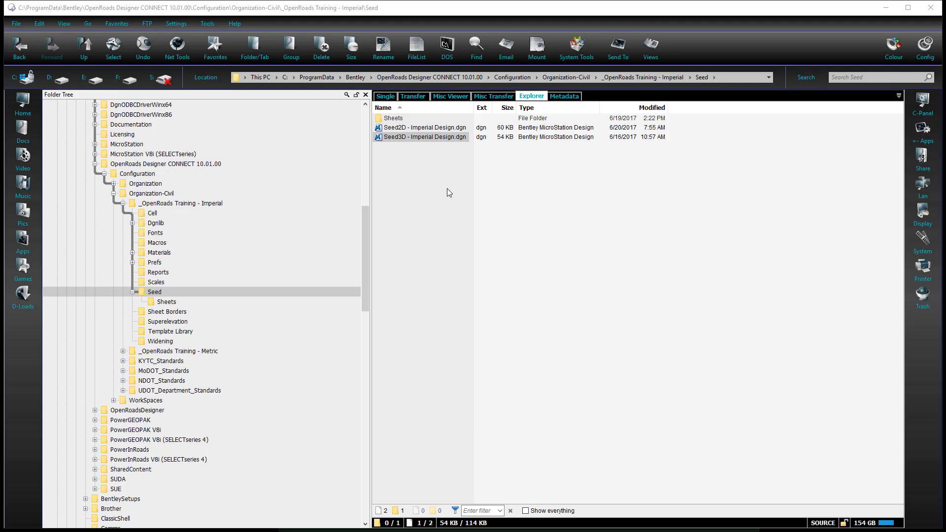
# Copy Seed3D - Imperial Design.dgn from the _OpenRoads Training - Imperial Seed folder into the InRoads XIN folder
pyautogui.rightClick(418, 138)
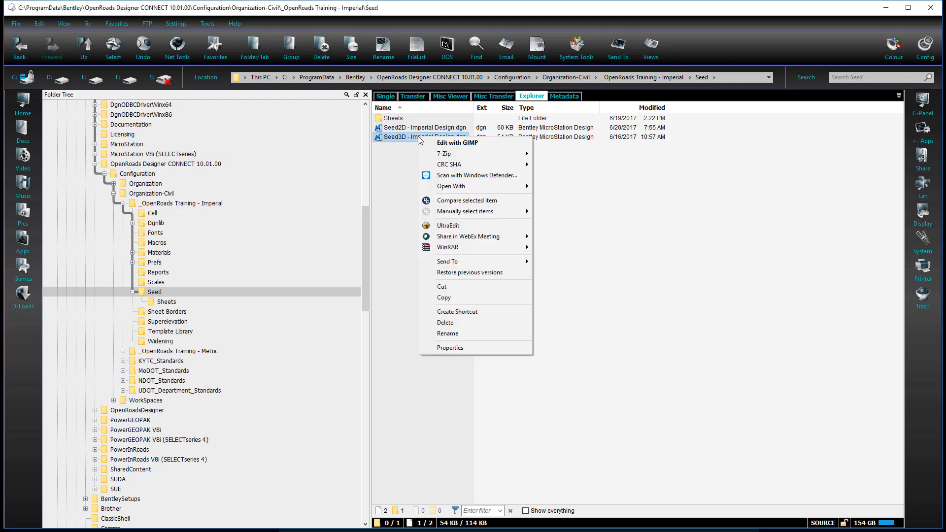
pyautogui.click(445, 298)
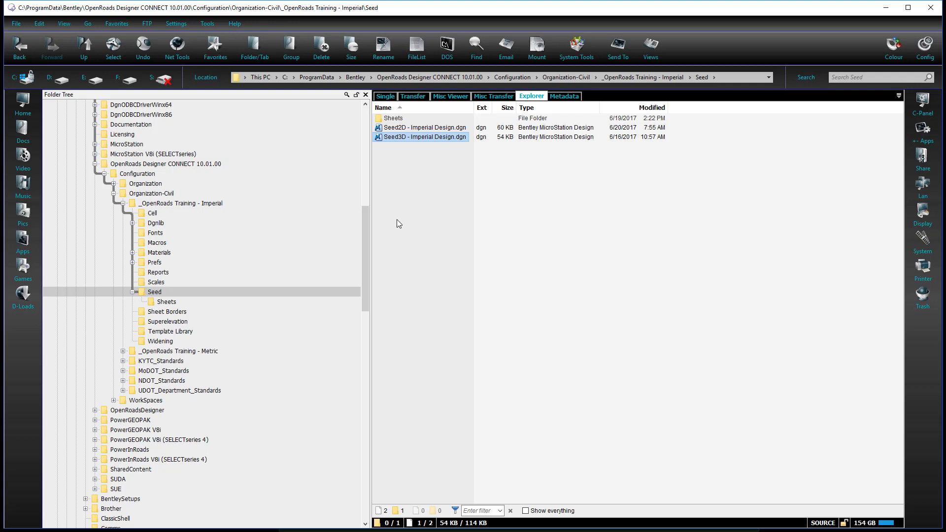
pyautogui.moveTo(367, 215); pyautogui.dragTo(368, 442)
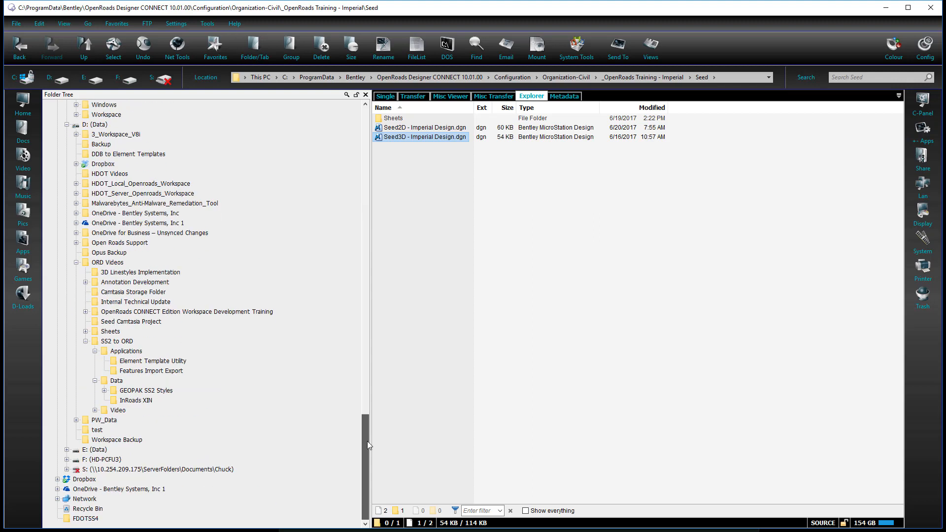
pyautogui.click(186, 400)
pyautogui.click(394, 218)
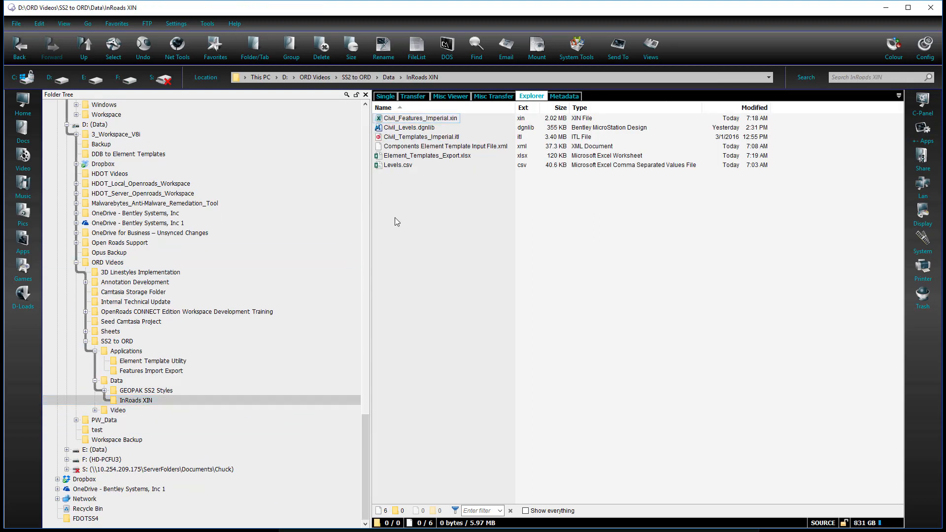
pyautogui.rightClick(395, 217)
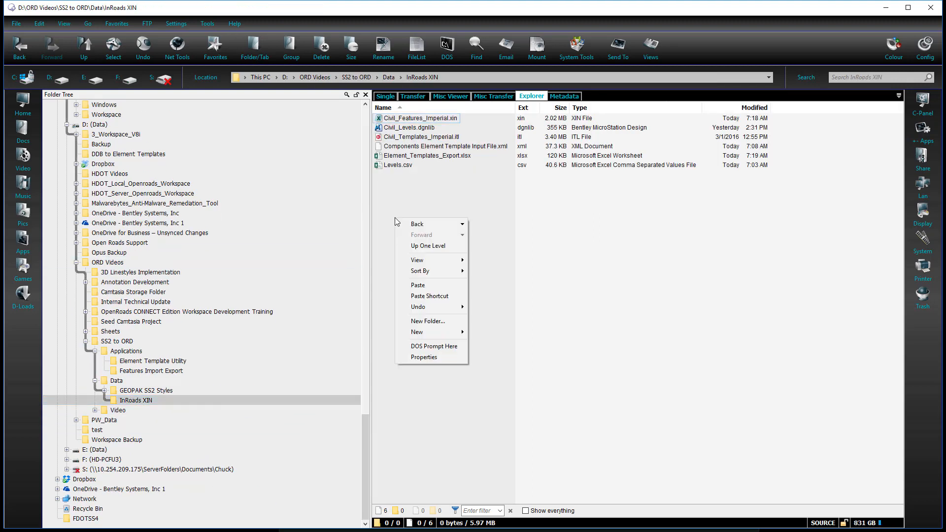
pyautogui.click(410, 287)
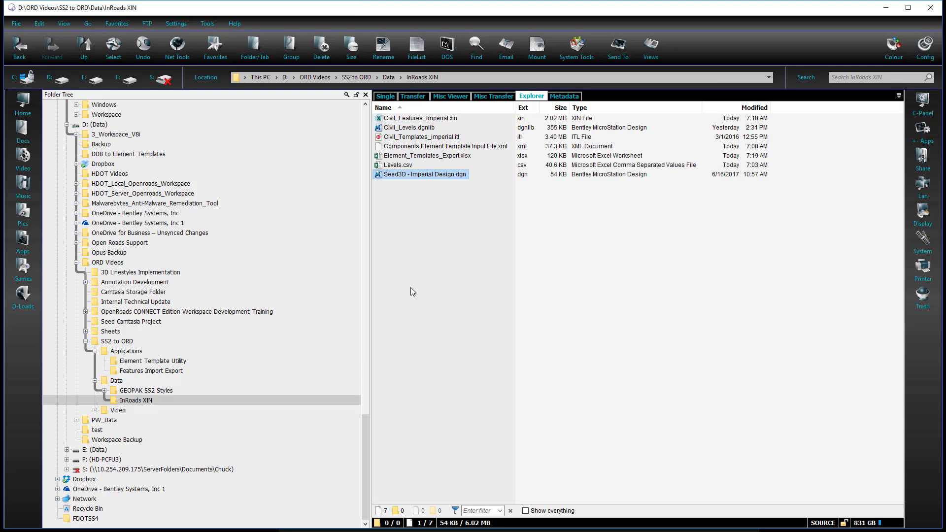
# Rename the copied seed file in the InRoads XIN folder to Features.dgnlib
pyautogui.rightClick(437, 175)
pyautogui.click(457, 373)
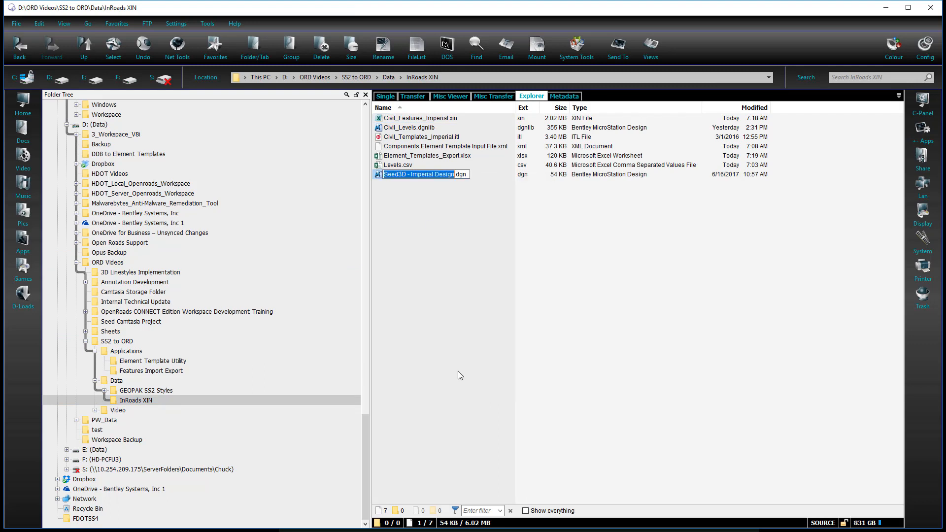
pyautogui.write('Features')
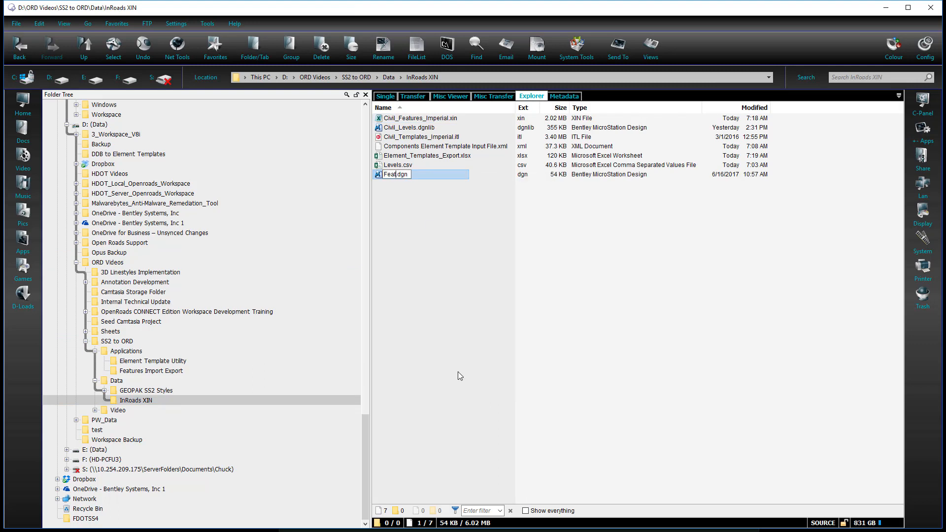
pyautogui.write('.dgnlib')
pyautogui.press('Delete')
pyautogui.press('Delete')
pyautogui.press('Delete')
pyautogui.press('Delete')
pyautogui.press('Return')
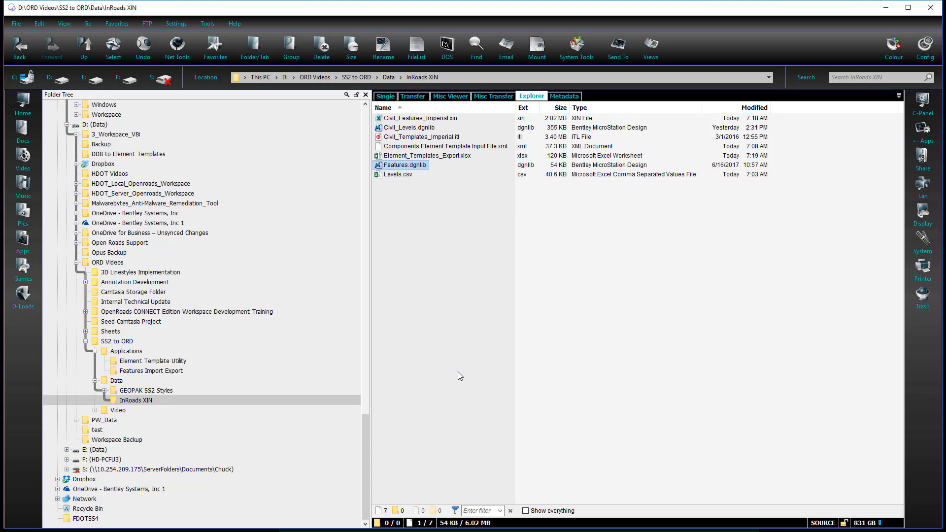
# Duplicate Features.dgnlib within the InRoads XIN folder
pyautogui.moveTo(422, 167)
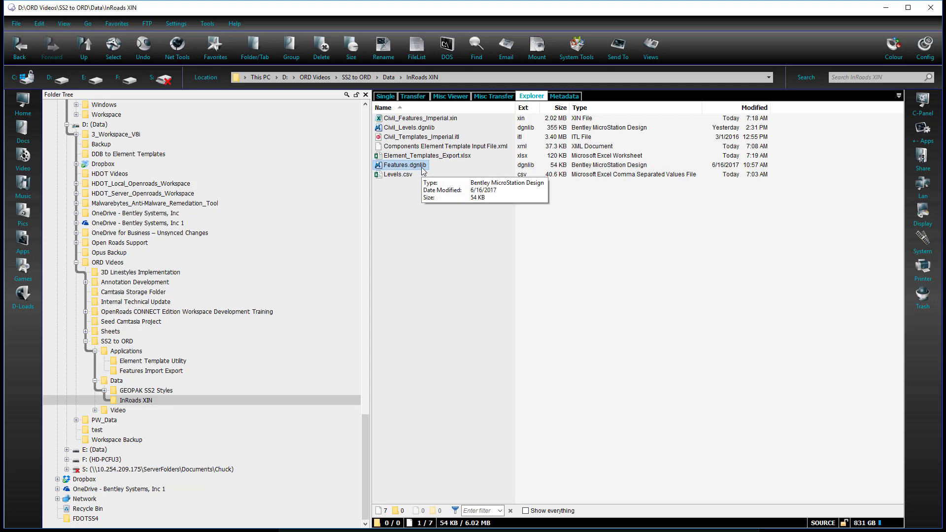
pyautogui.rightClick(421, 167)
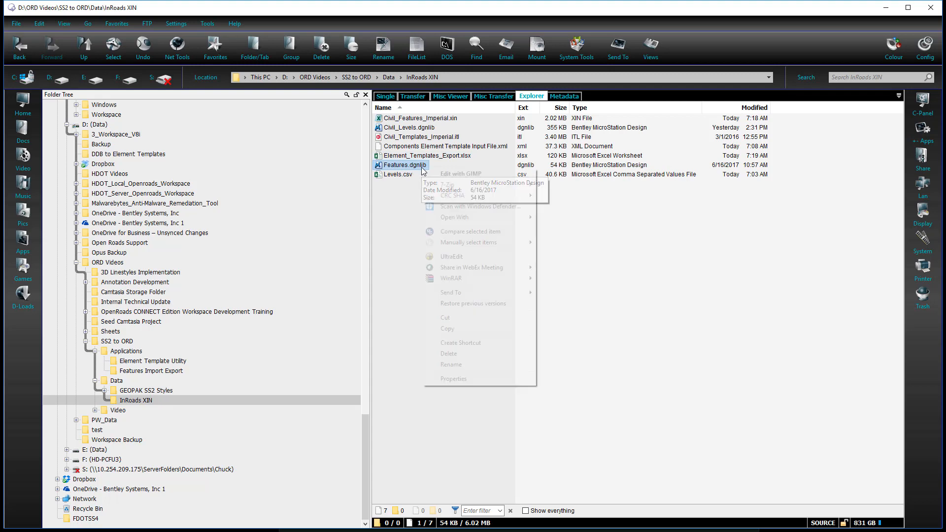
pyautogui.click(447, 328)
pyautogui.click(413, 215)
pyautogui.rightClick(412, 218)
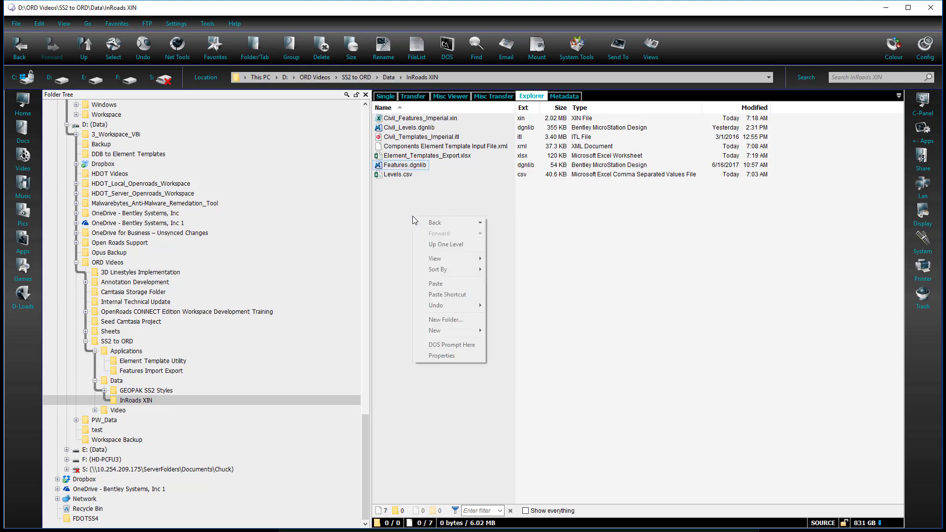
pyautogui.click(436, 285)
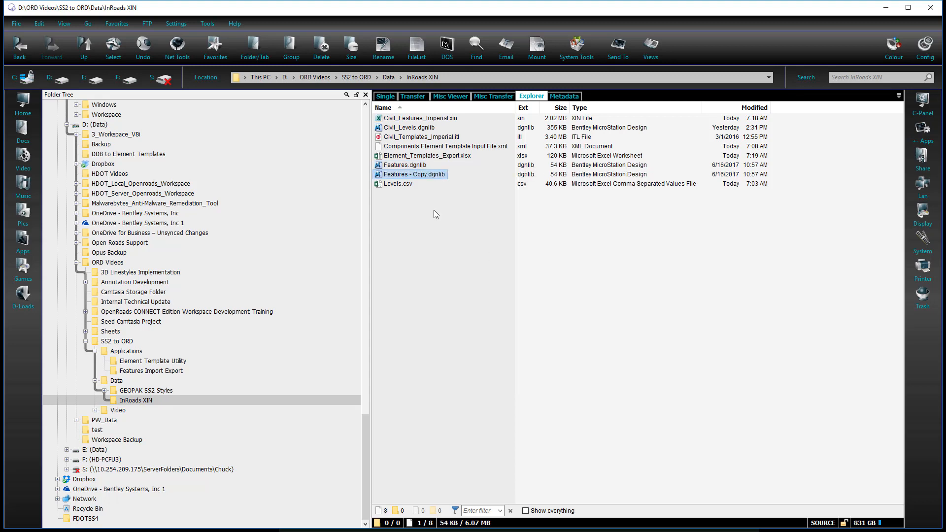
pyautogui.click(449, 190)
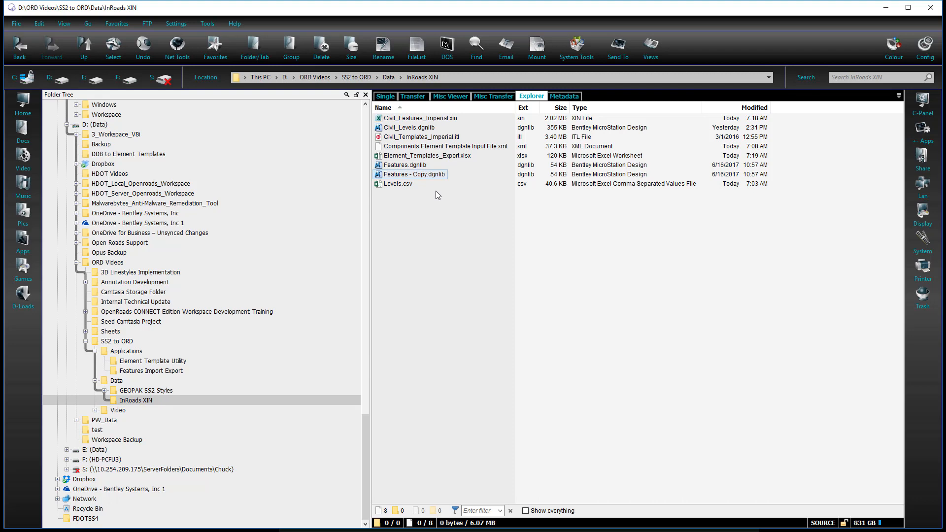
pyautogui.click(409, 187)
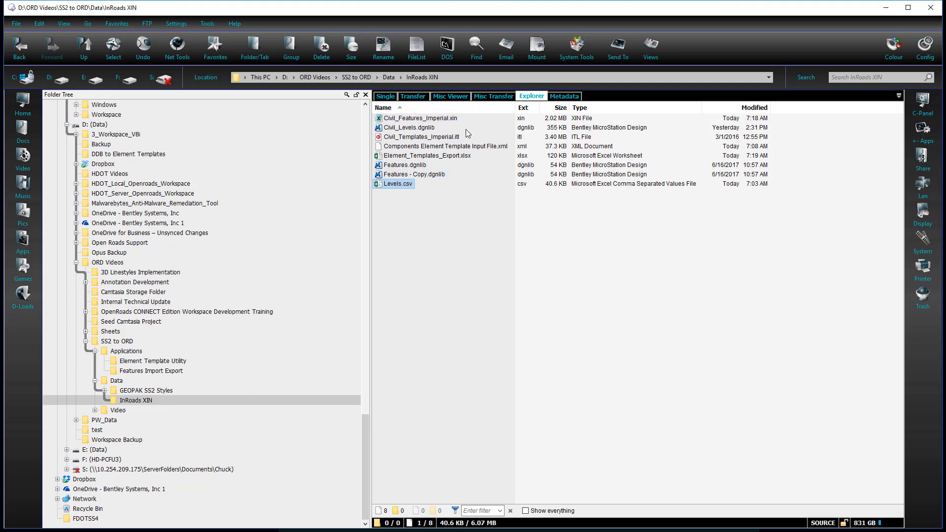
pyautogui.click(464, 156)
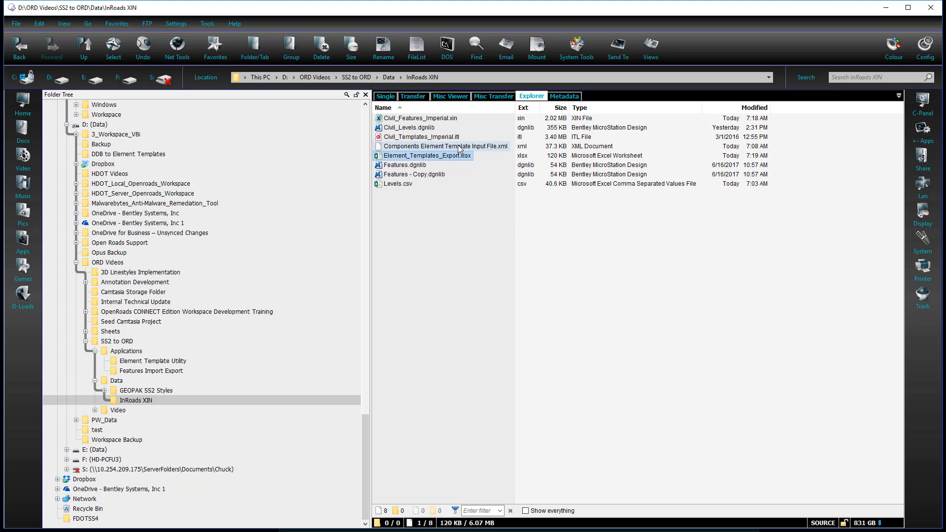
pyautogui.click(458, 148)
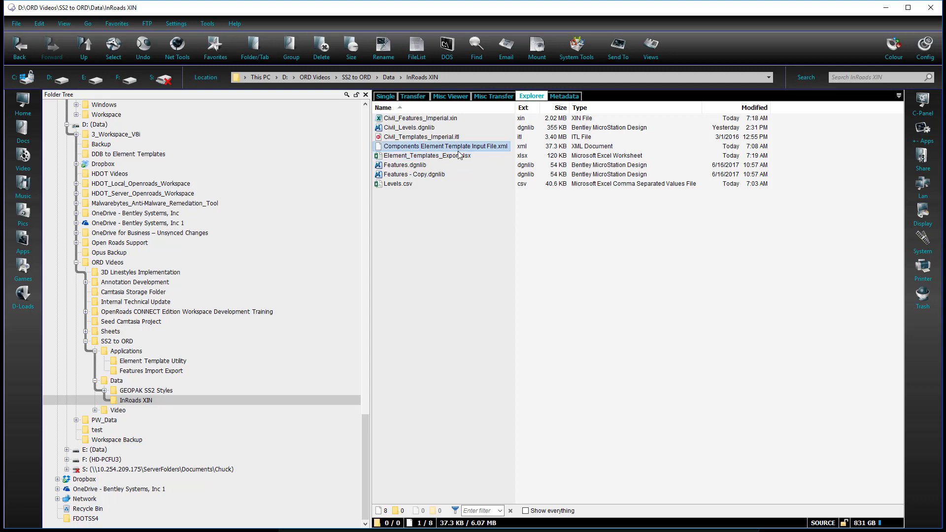
pyautogui.click(458, 157)
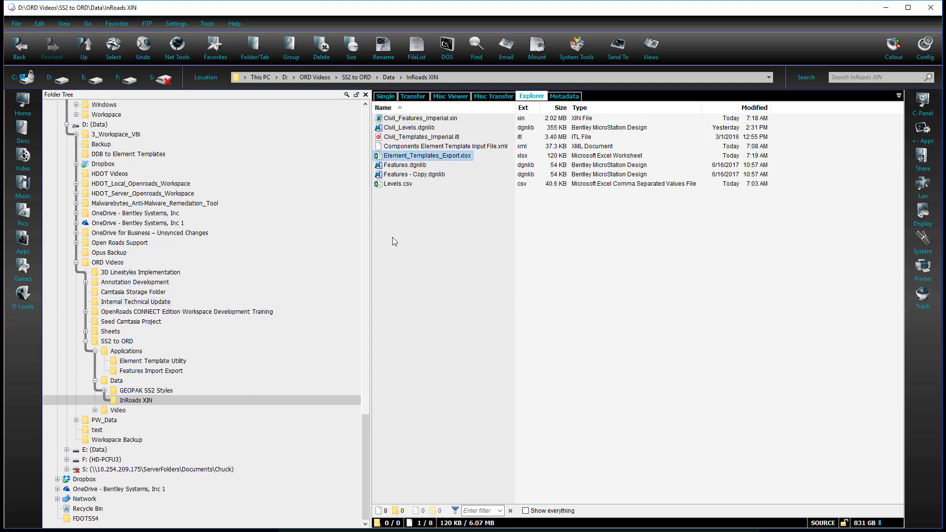
# Launch civil_elementtemplate_utility.exe from the Element Template Utility folder and load Element_Templates_Export.xlsx as the Excel spreadsheet source
pyautogui.click(183, 362)
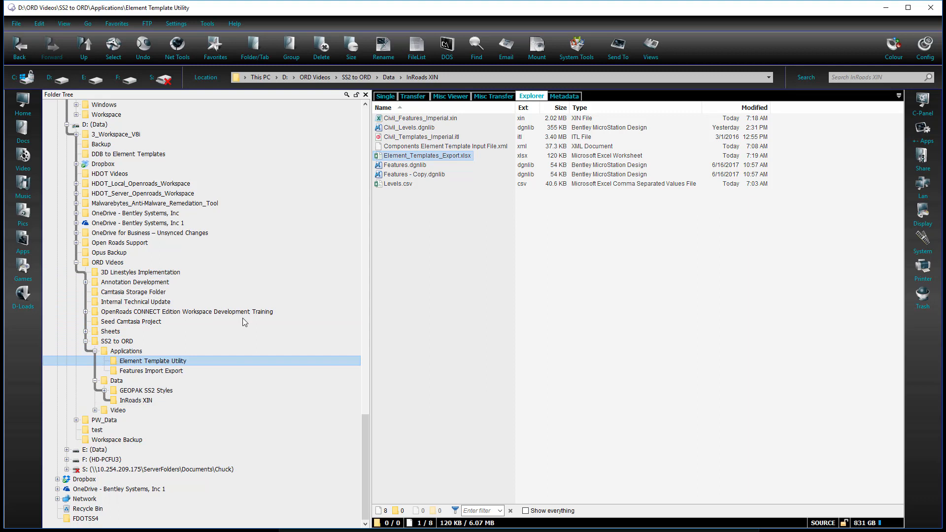
pyautogui.doubleClick(418, 127)
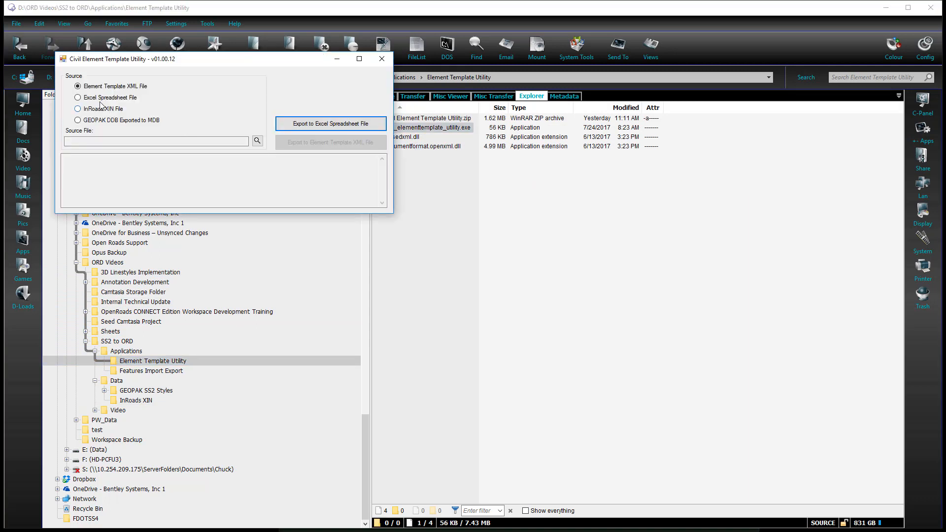
pyautogui.click(89, 101)
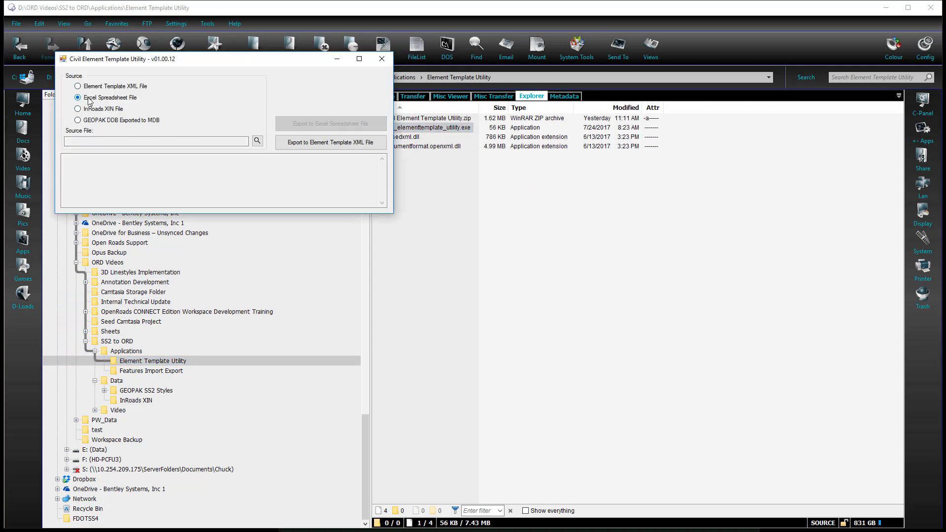
pyautogui.click(257, 142)
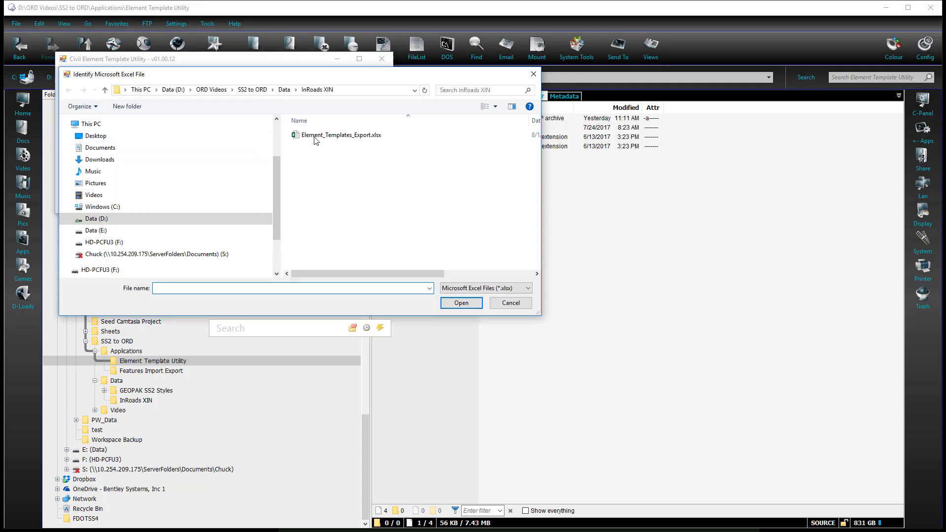
pyautogui.click(316, 136)
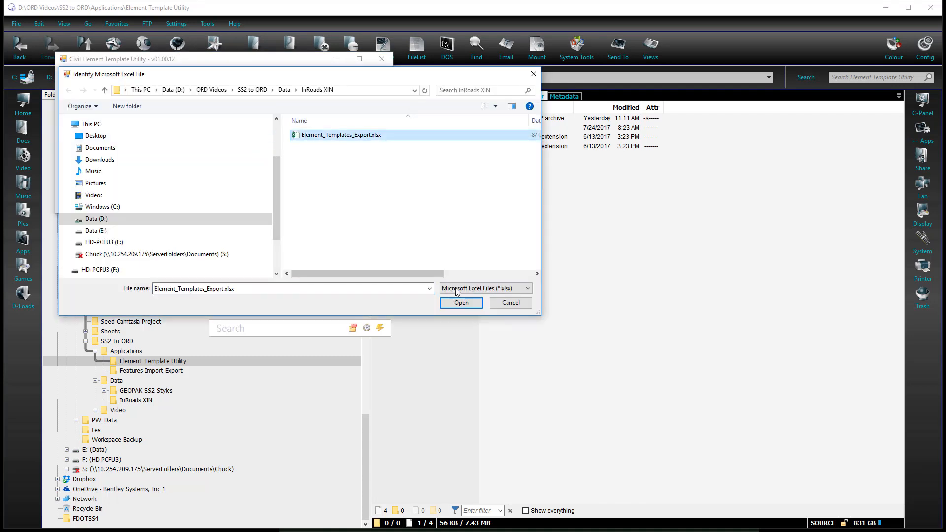
pyautogui.click(460, 303)
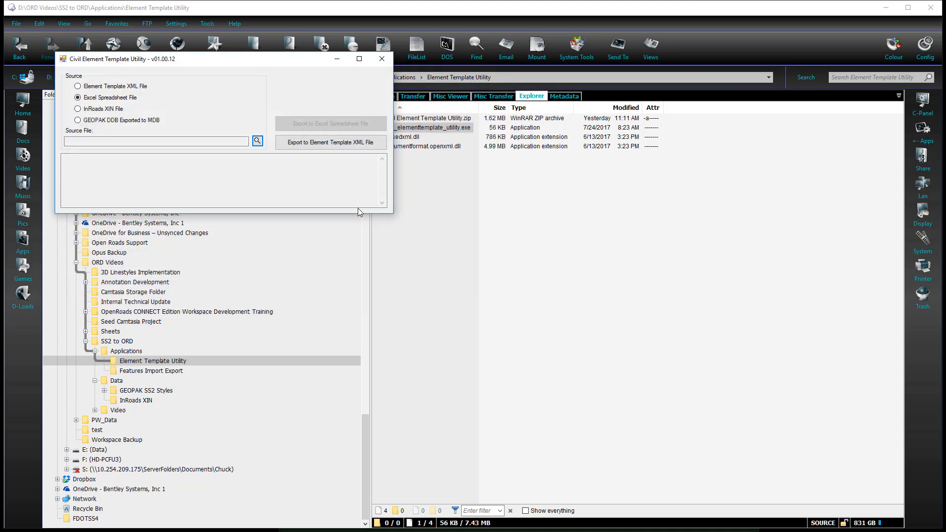
# Export the element templates to the XML file Element_Templates_Export.xml in the InRoads XIN folder and close the utility
pyautogui.click(306, 142)
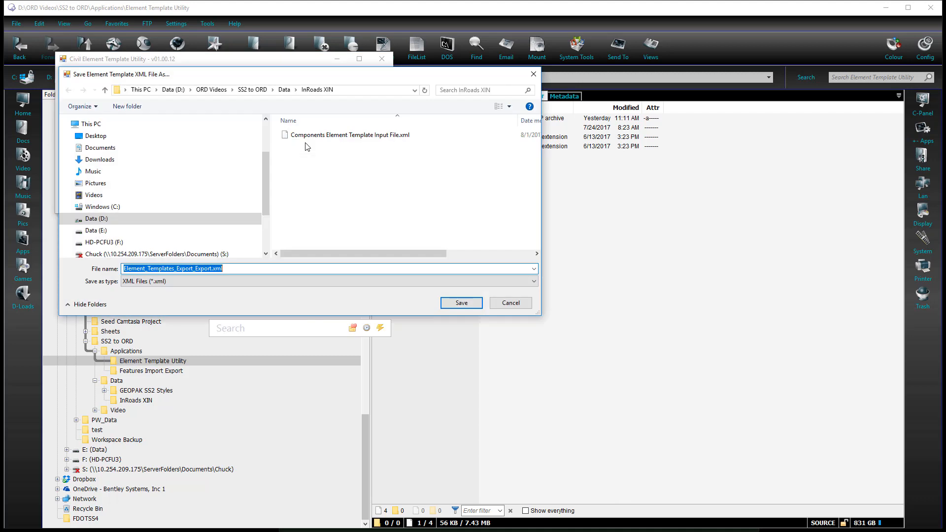
pyautogui.click(252, 268)
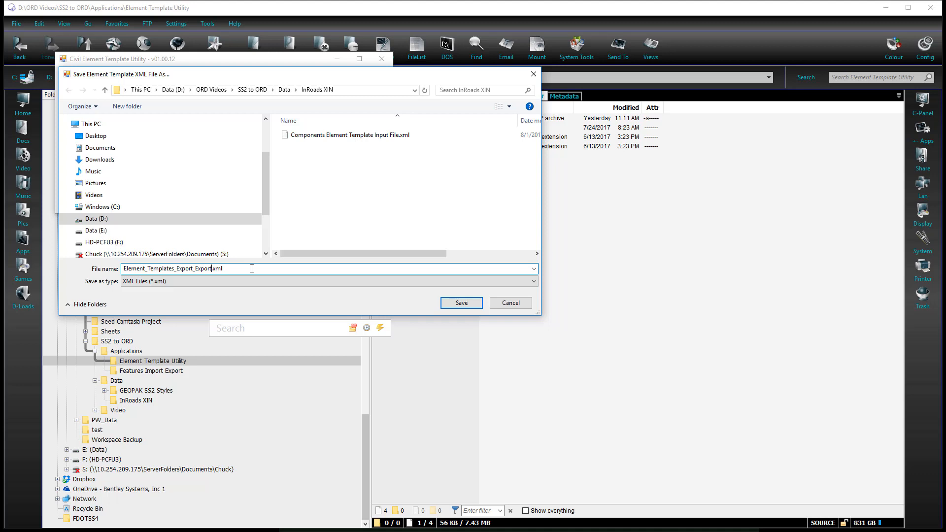
pyautogui.press('BackSpace')
pyautogui.press('BackSpace')
pyautogui.press('BackSpace')
pyautogui.press('BackSpace')
pyautogui.press('BackSpace')
pyautogui.press('BackSpace')
pyautogui.press('BackSpace')
pyautogui.click(453, 303)
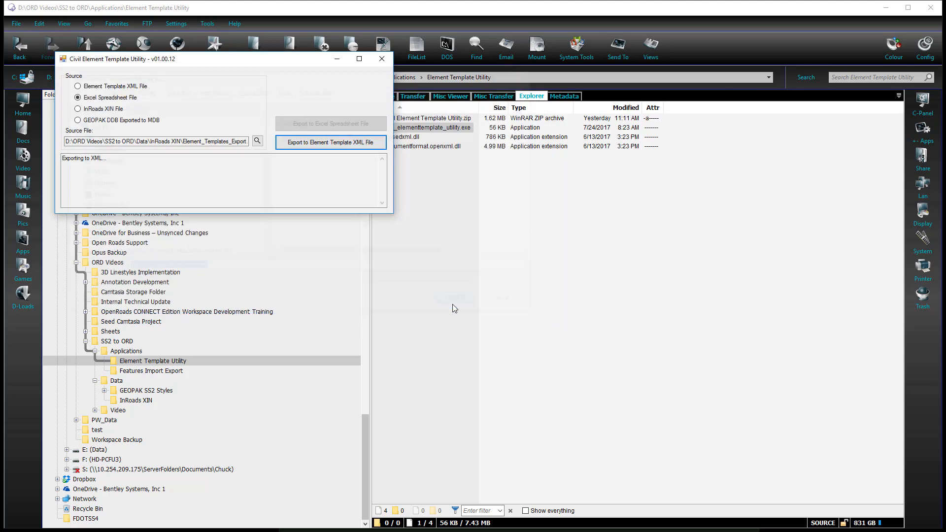
pyautogui.click(381, 60)
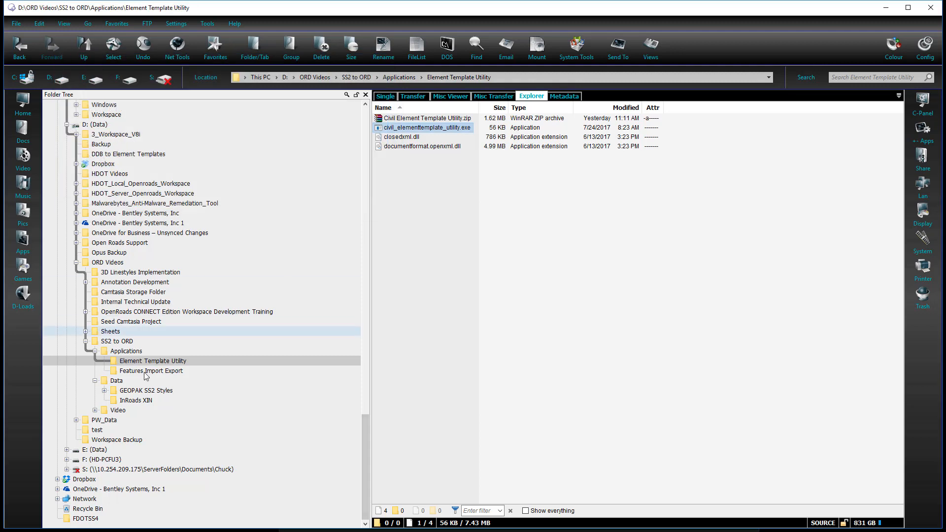
# Sort the files in the InRoads XIN folder by extension and select Components Element Template Input File.xml
pyautogui.click(143, 400)
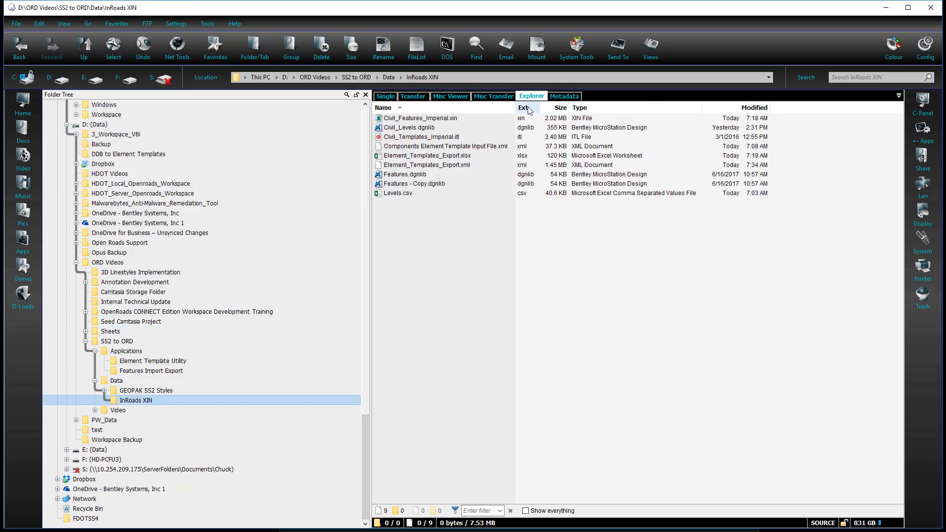
pyautogui.click(523, 107)
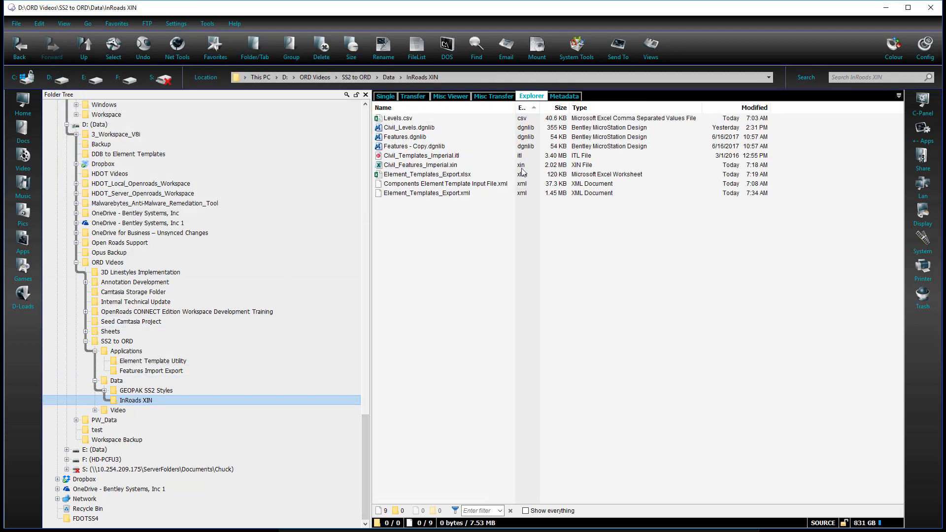
pyautogui.click(466, 185)
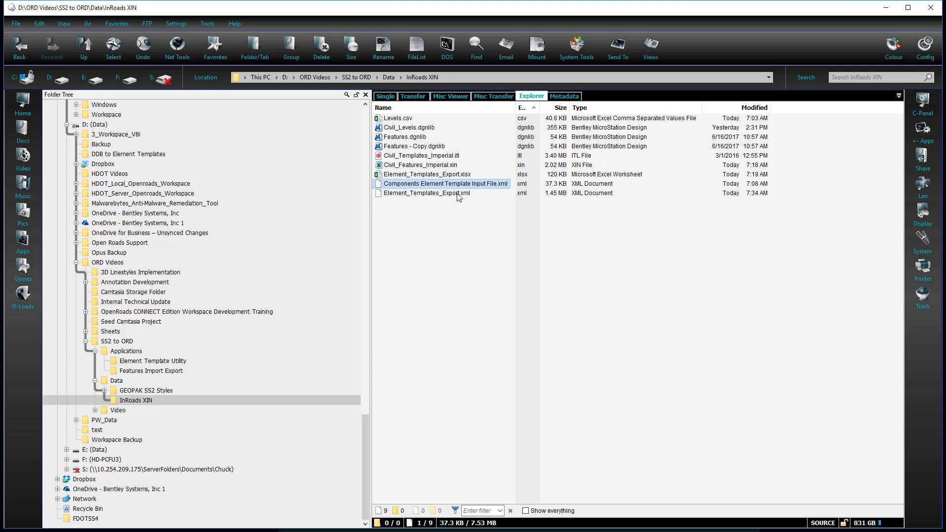
# Add Element_Templates_Export.xml, Levels.csv and Civil_Features_Imperial.xin to the file selection in the InRoads XIN folder
pyautogui.keyDown('ctrl'); pyautogui.click(458, 193); pyautogui.keyUp('ctrl')
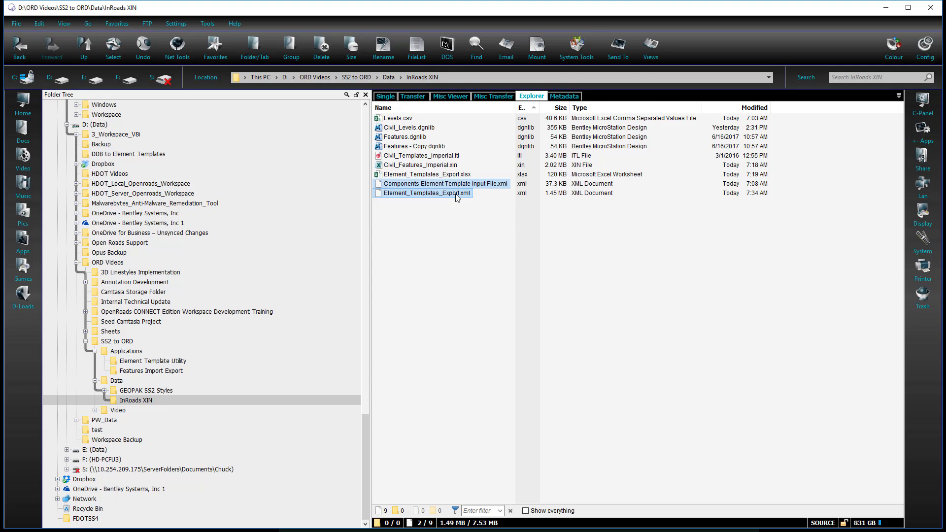
pyautogui.keyDown('ctrl'); pyautogui.click(399, 119); pyautogui.keyUp('ctrl')
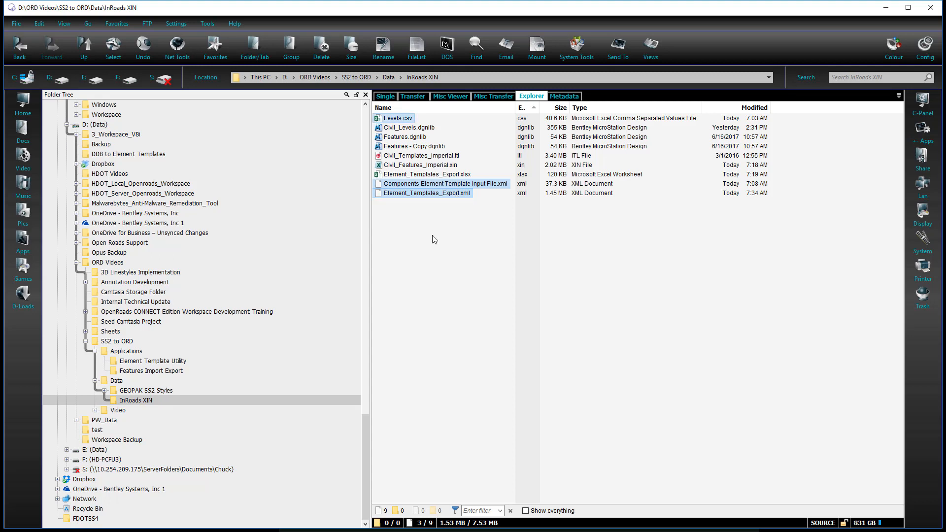
pyautogui.keyDown('ctrl'); pyautogui.click(430, 166); pyautogui.keyUp('ctrl')
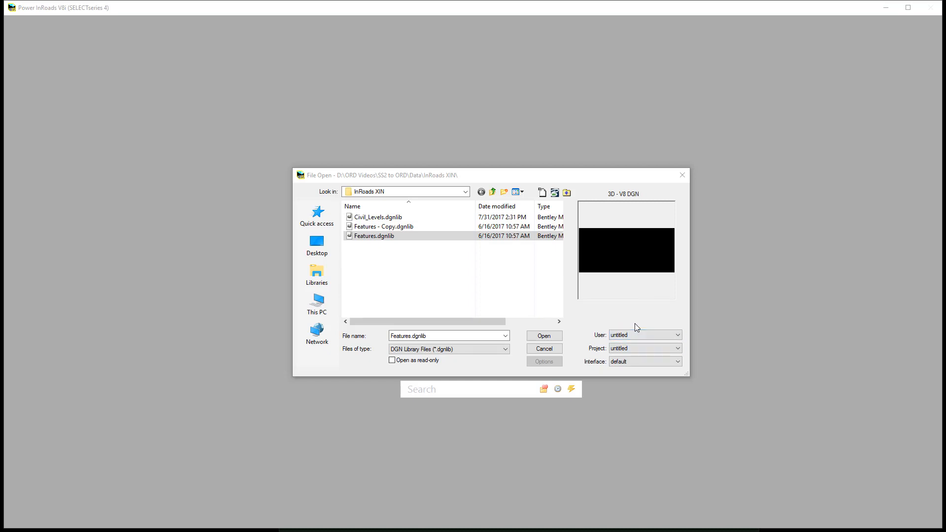
# Open Features.dgnlib in Power InRoads V8i and load the Civil_Features_Imperial.xin preference file from the InRoads XIN folder
pyautogui.click(550, 339)
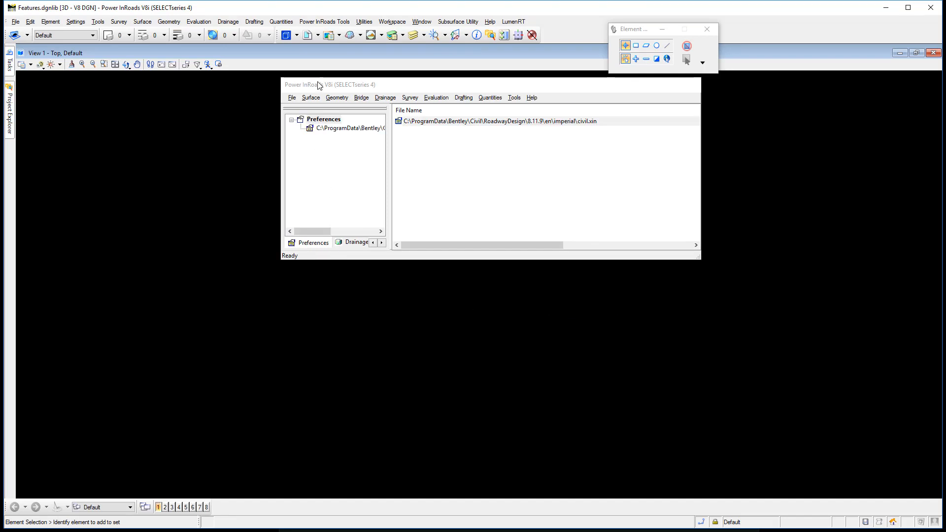
pyautogui.click(292, 98)
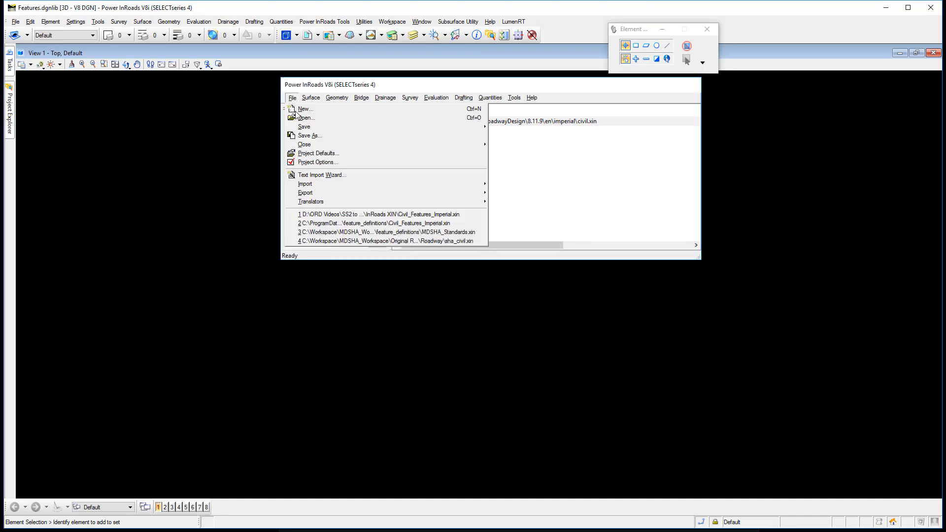
pyautogui.click(338, 215)
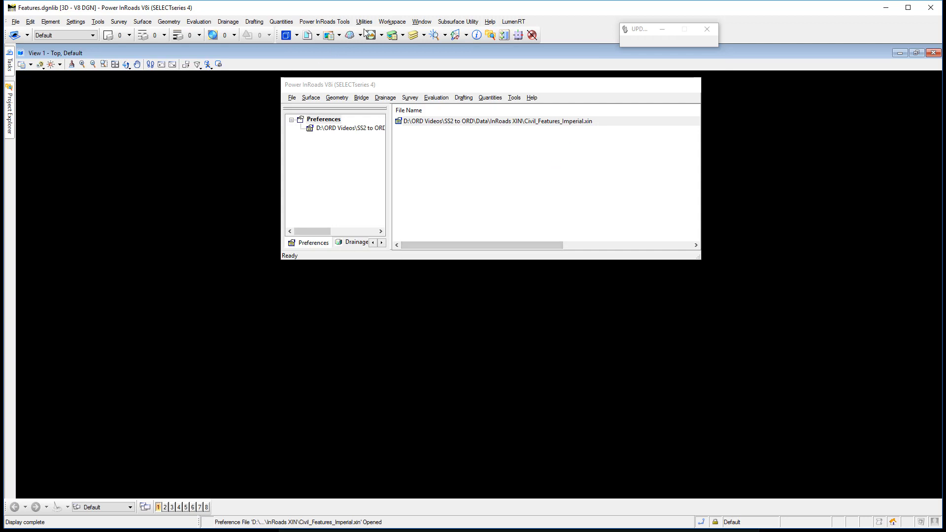
# Import all levels from Levels.csv into Features.dgnlib with Level Manager and close the manager
pyautogui.click(392, 35)
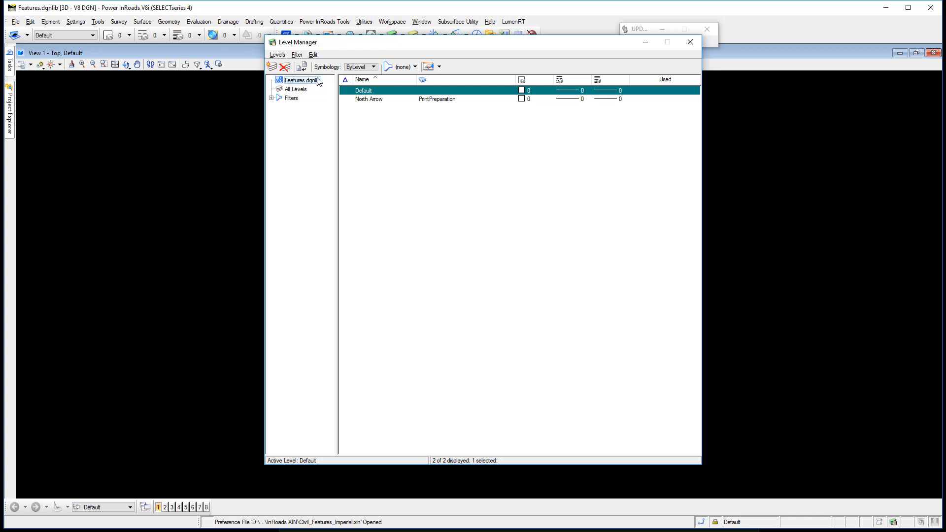
pyautogui.click(277, 55)
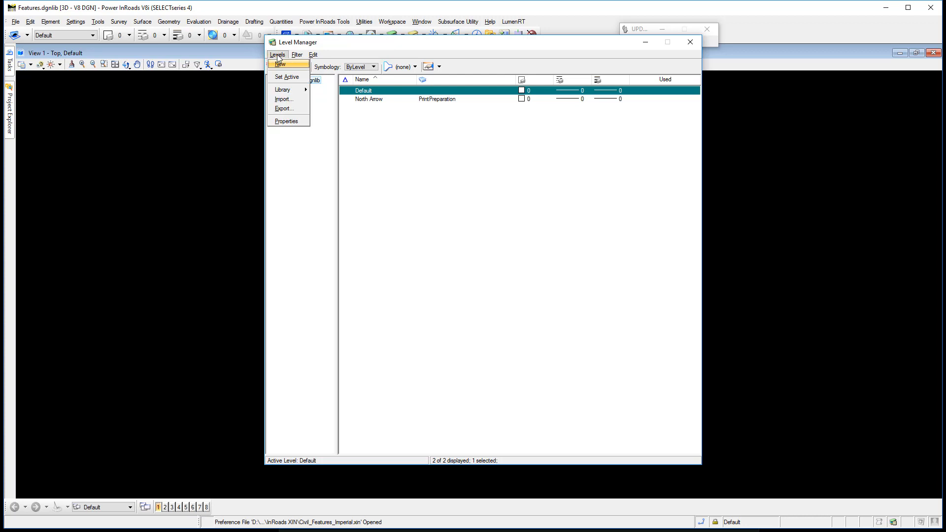
pyautogui.click(282, 100)
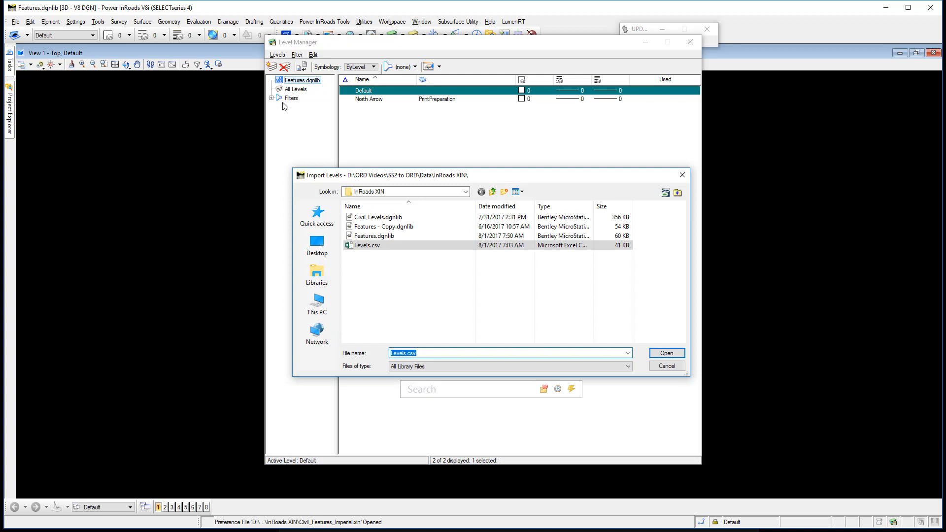
pyautogui.click(373, 248)
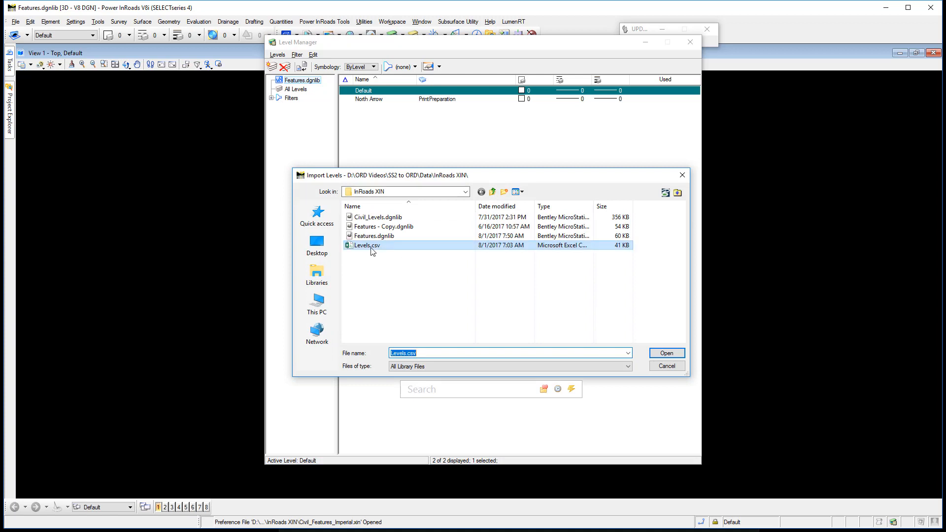
pyautogui.click(675, 357)
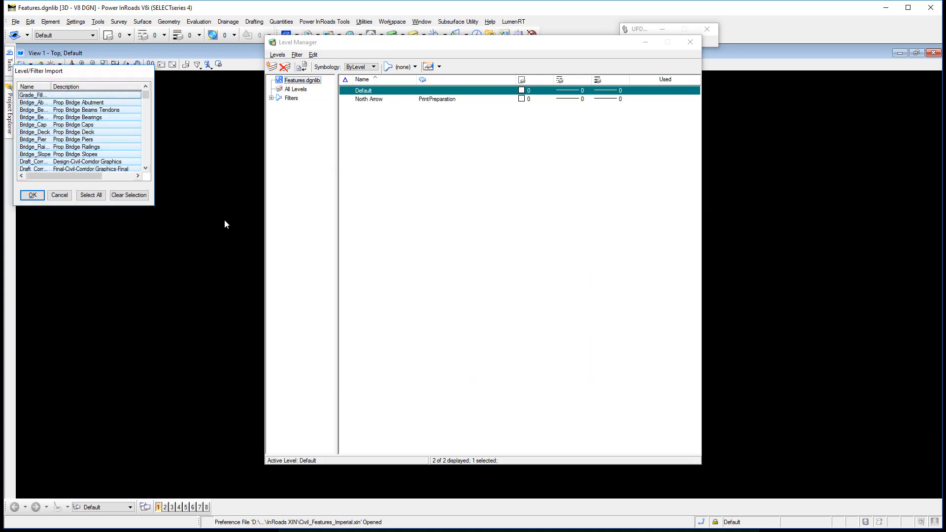
pyautogui.click(31, 195)
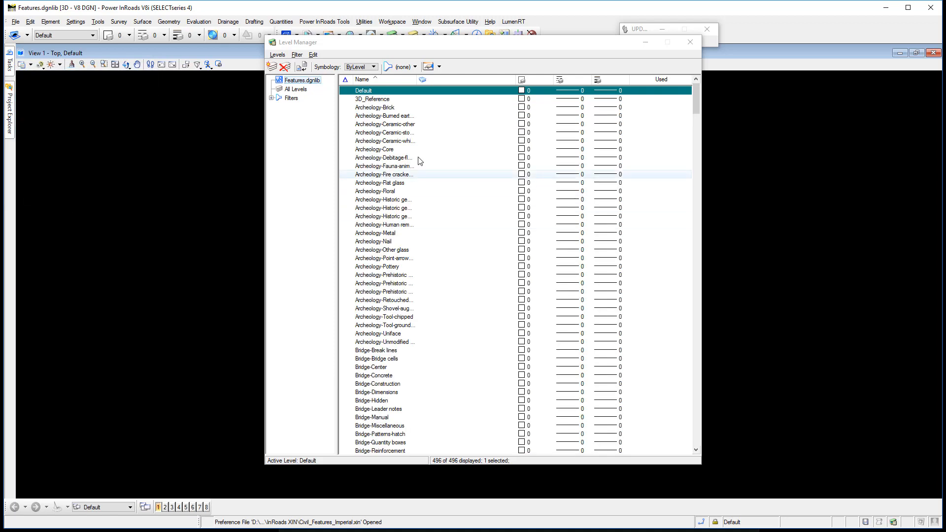
pyautogui.click(696, 44)
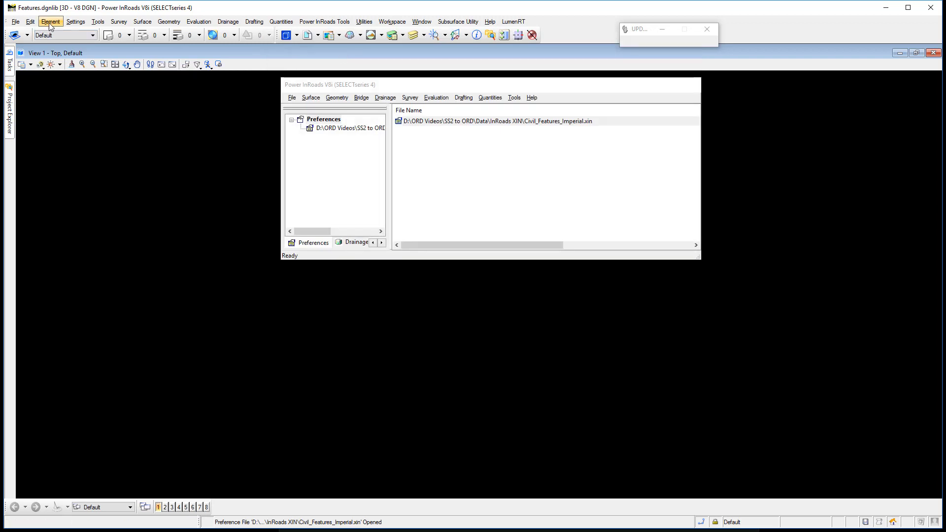
# Open Element Templates and import the element templates from Components Element Template Input File.xml into Features.dgnlib
pyautogui.click(50, 23)
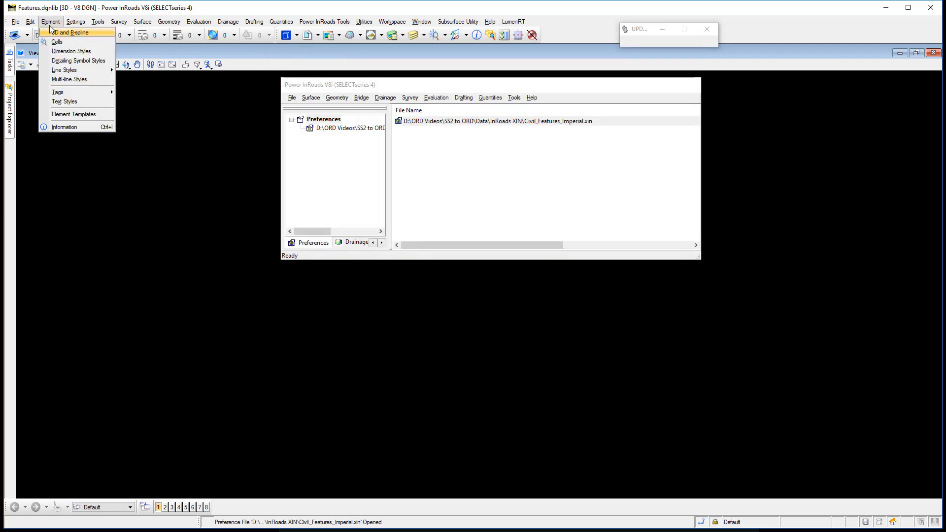
pyautogui.click(61, 117)
pyautogui.moveTo(516, 85); pyautogui.dragTo(415, 38)
pyautogui.click(384, 46)
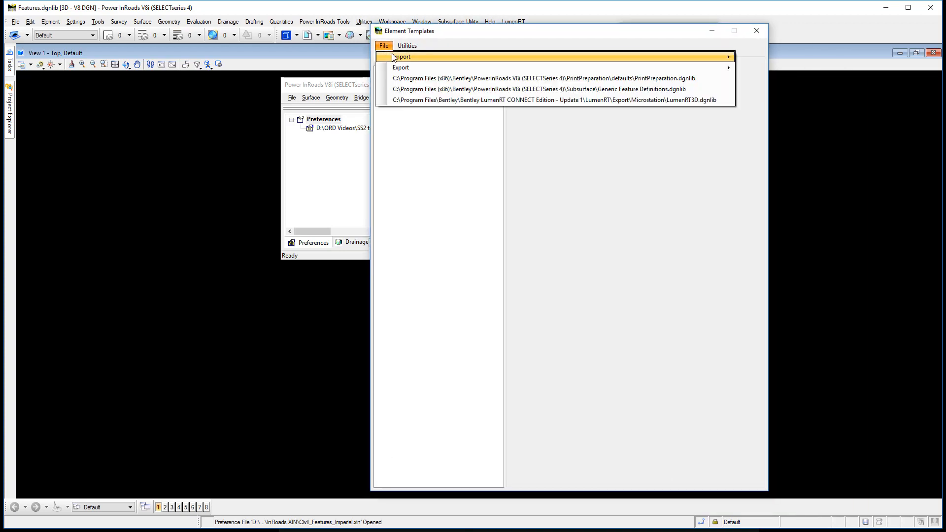
pyautogui.moveTo(402, 57)
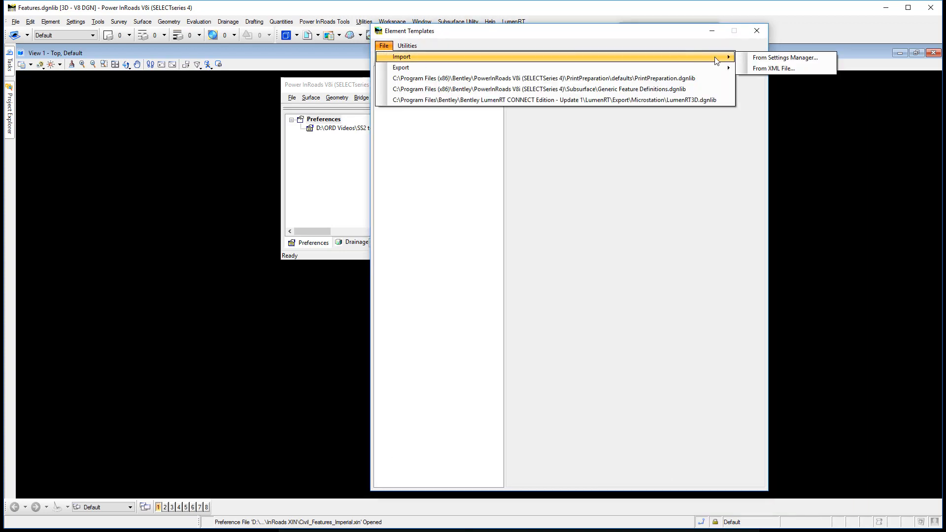
pyautogui.click(772, 69)
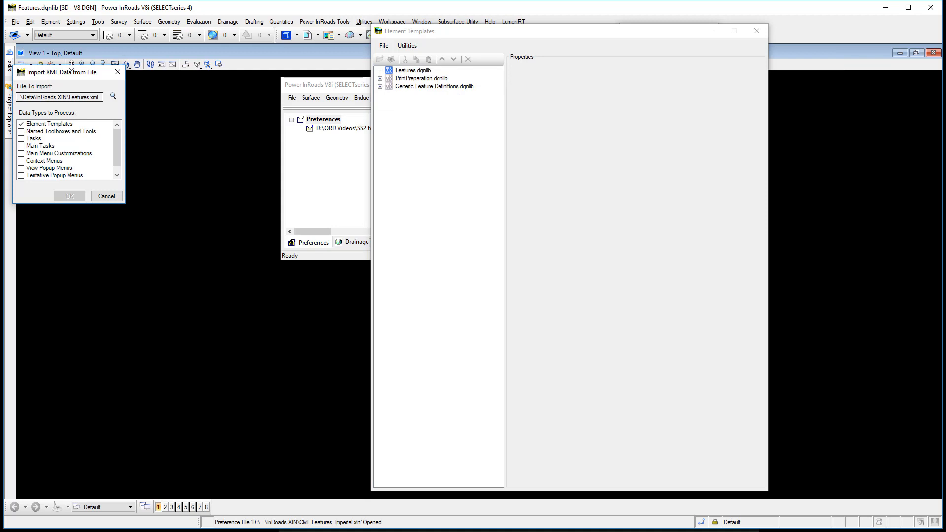
pyautogui.click(114, 96)
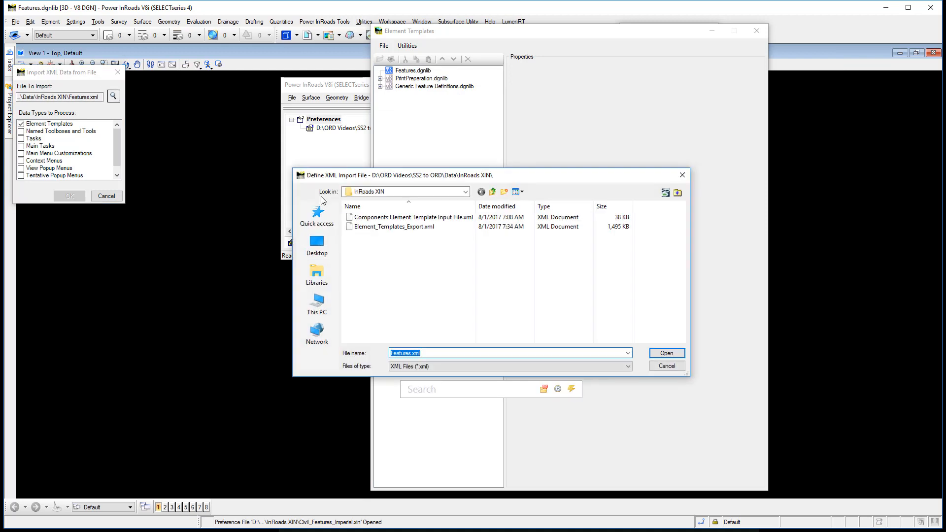
pyautogui.click(372, 217)
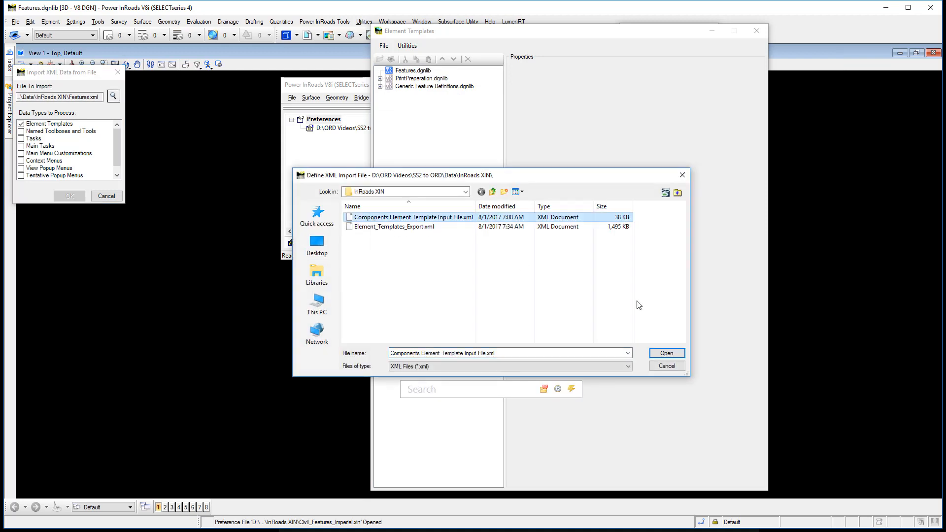
pyautogui.press('Return')
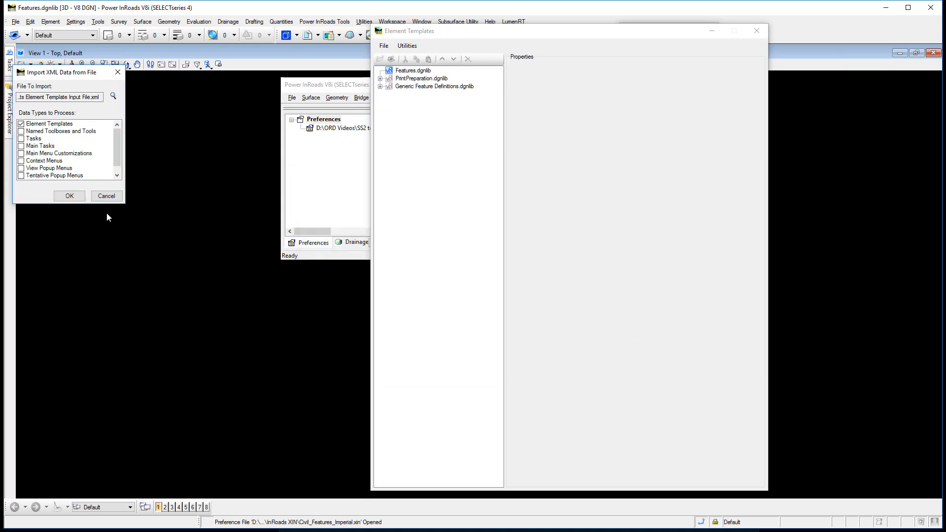
pyautogui.click(70, 196)
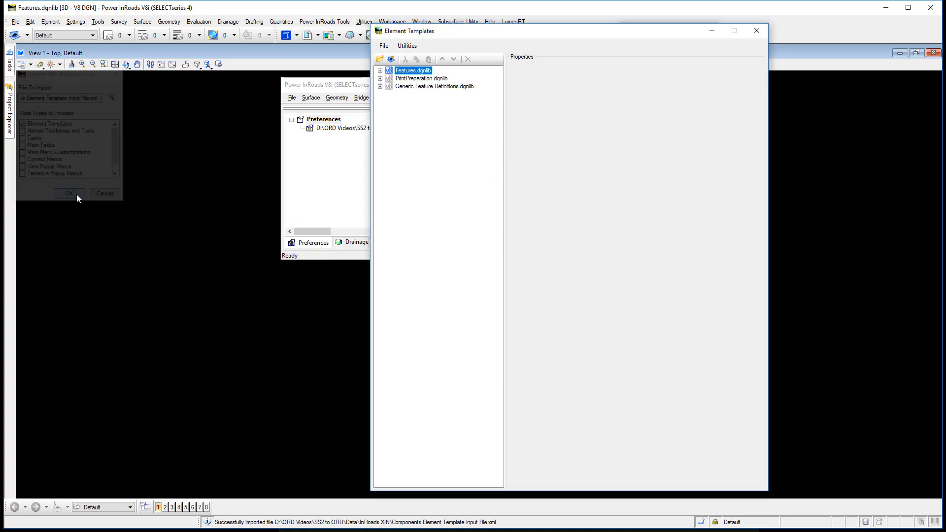
# Review the imported Components templates in Features.dgnlib, examine the properties of Road_Median, and collapse the Components folder
pyautogui.click(380, 71)
pyautogui.click(389, 79)
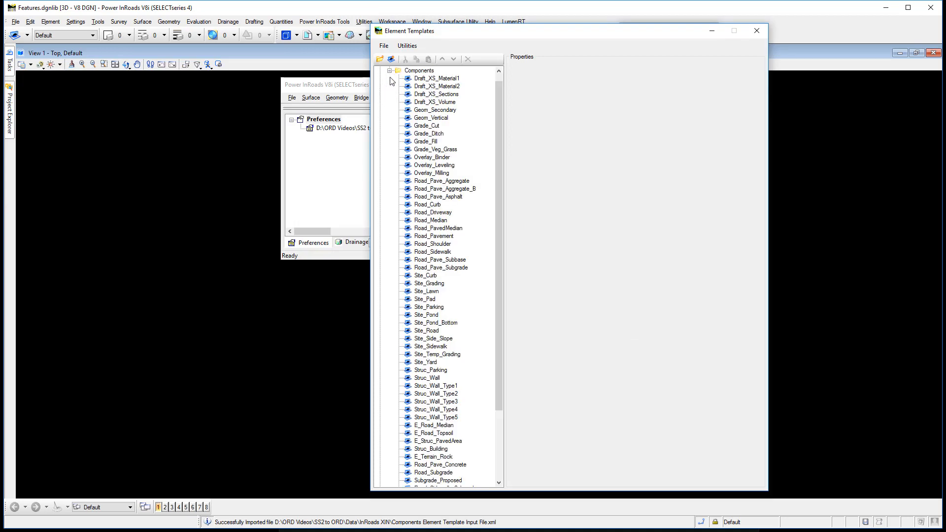
pyautogui.click(390, 78)
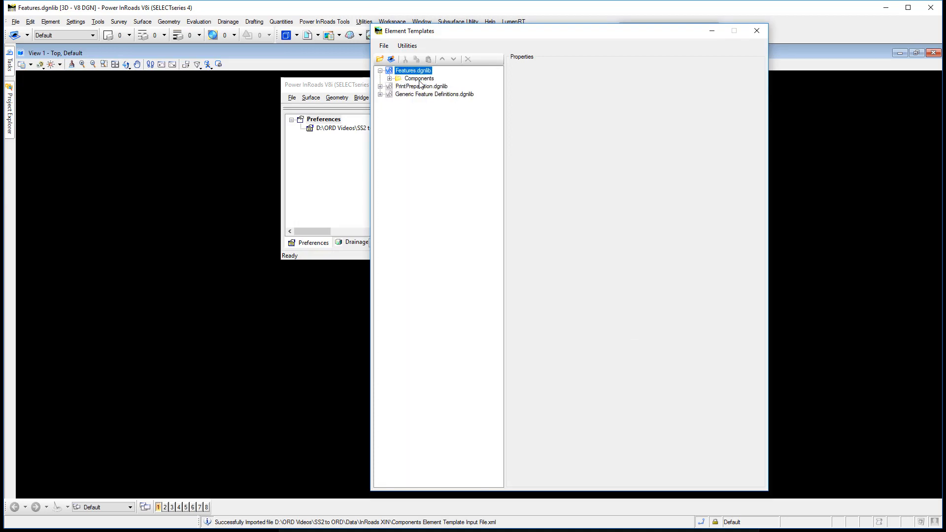
pyautogui.click(390, 78)
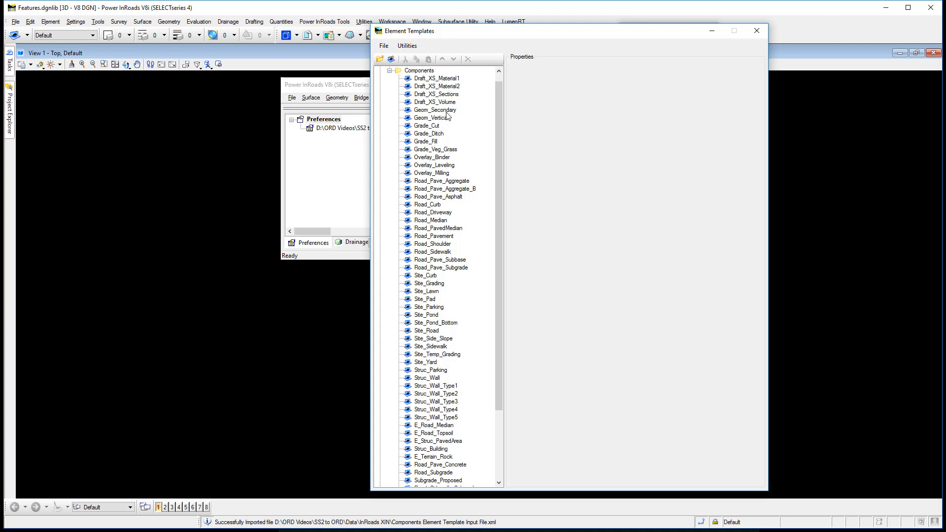
pyautogui.click(430, 220)
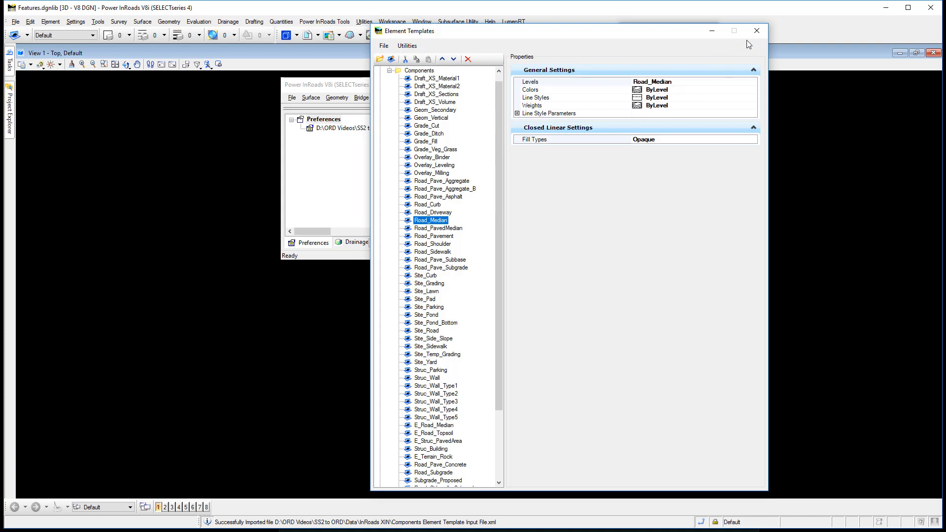
pyautogui.click(390, 70)
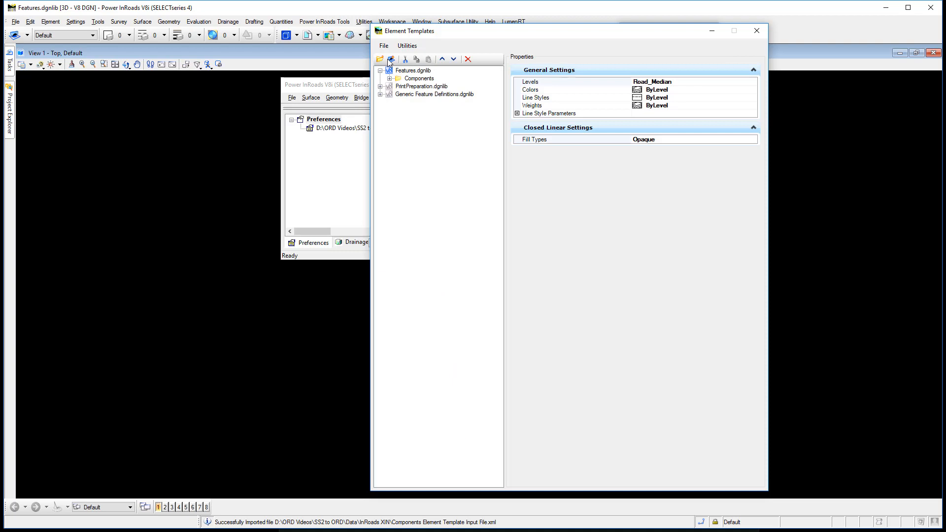
# Import the element templates from Element_Templates_Export.xml into Features.dgnlib
pyautogui.click(383, 46)
pyautogui.moveTo(600, 60)
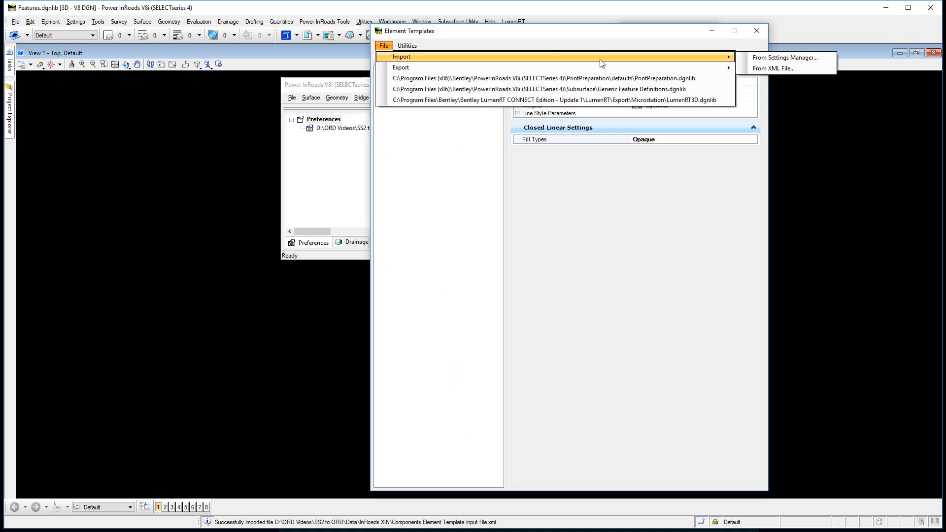
pyautogui.click(774, 68)
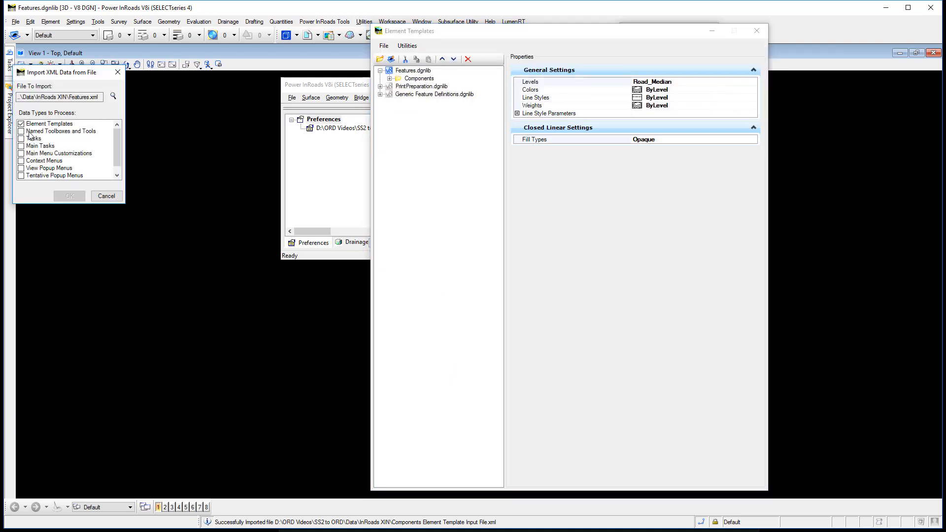
pyautogui.click(113, 96)
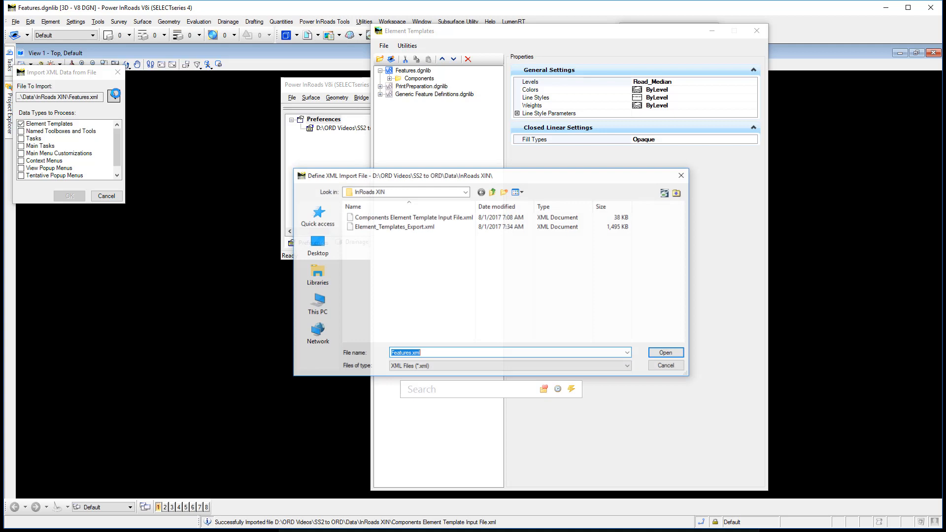
pyautogui.click(383, 228)
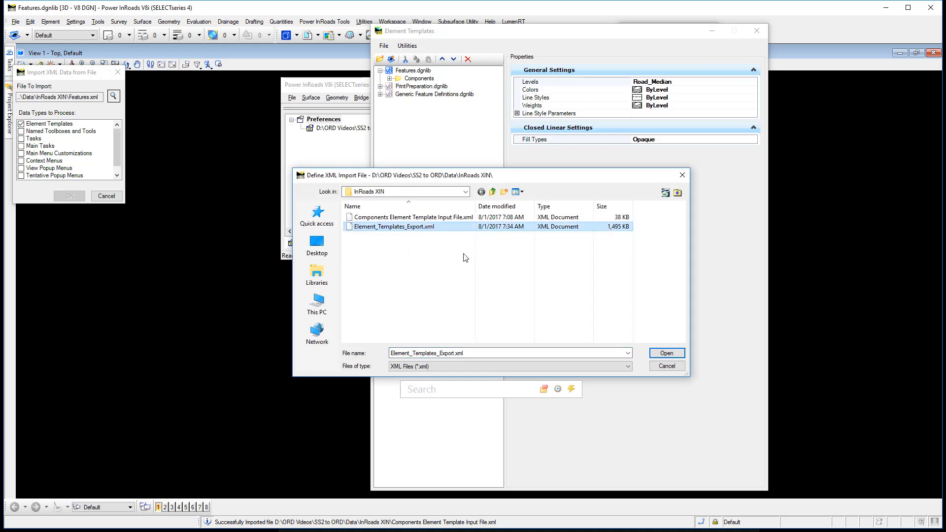
pyautogui.click(676, 357)
pyautogui.click(70, 195)
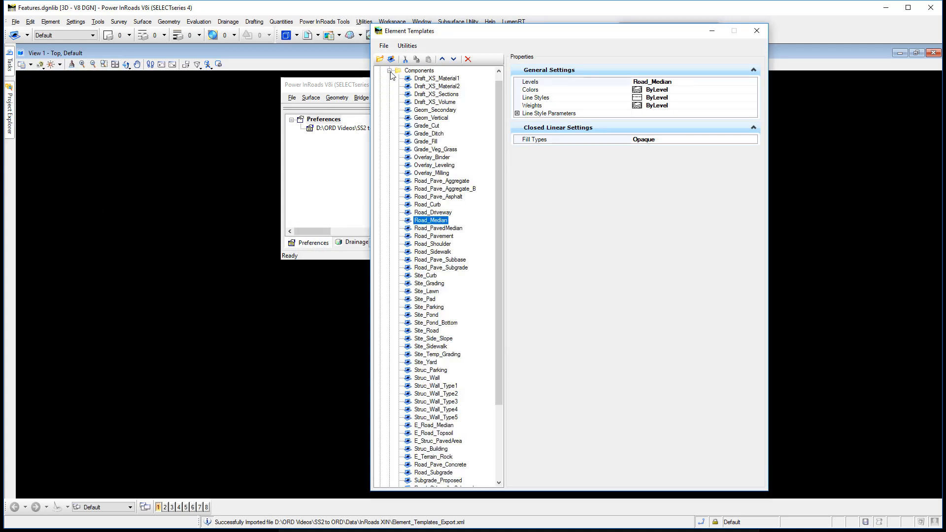
# Examine the Default line templates under Civil_Features_Imperial.xin, checking the general settings of Grade_Fill and E_Geom_PropertyCorner
pyautogui.click(390, 71)
pyautogui.click(390, 87)
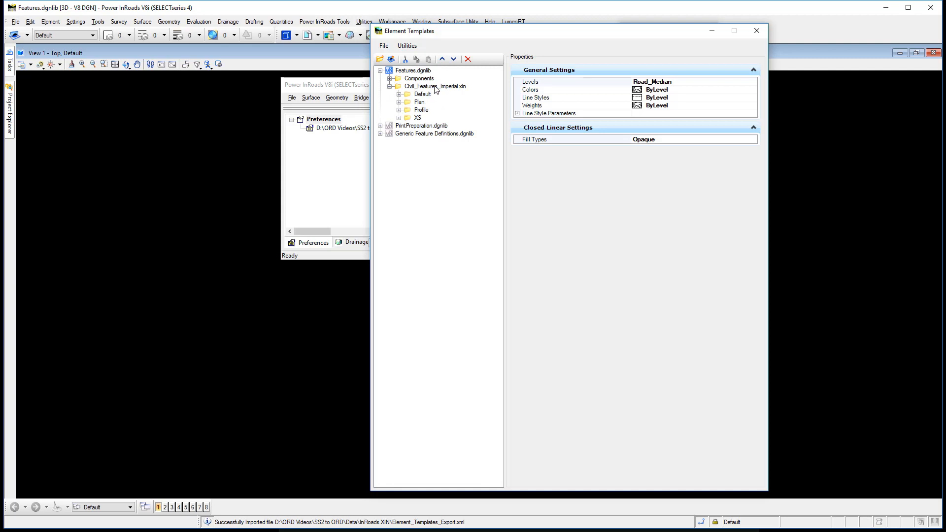
pyautogui.click(399, 94)
pyautogui.click(408, 110)
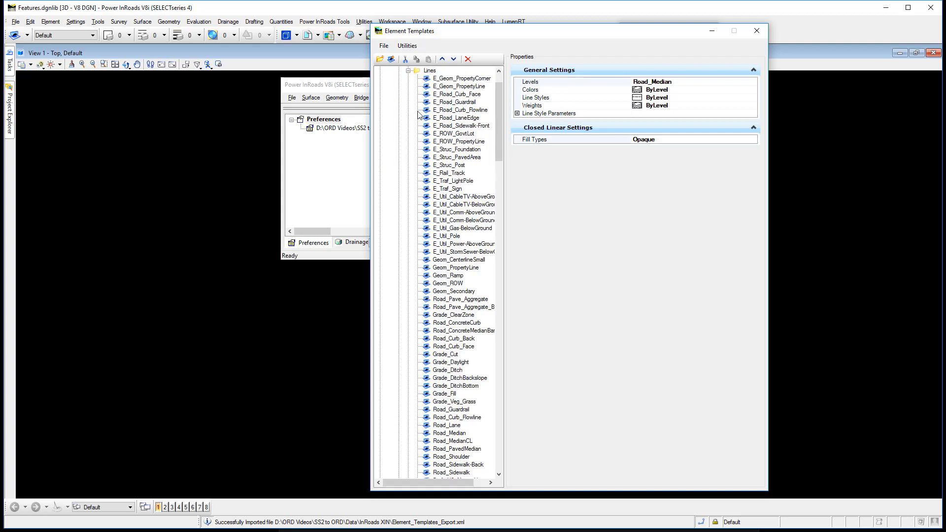
pyautogui.moveTo(498, 143)
pyautogui.mouseDown()
pyautogui.moveTo(507, 178)
pyautogui.moveTo(500, 151)
pyautogui.moveTo(537, 149)
pyautogui.mouseUp()
pyautogui.click(444, 237)
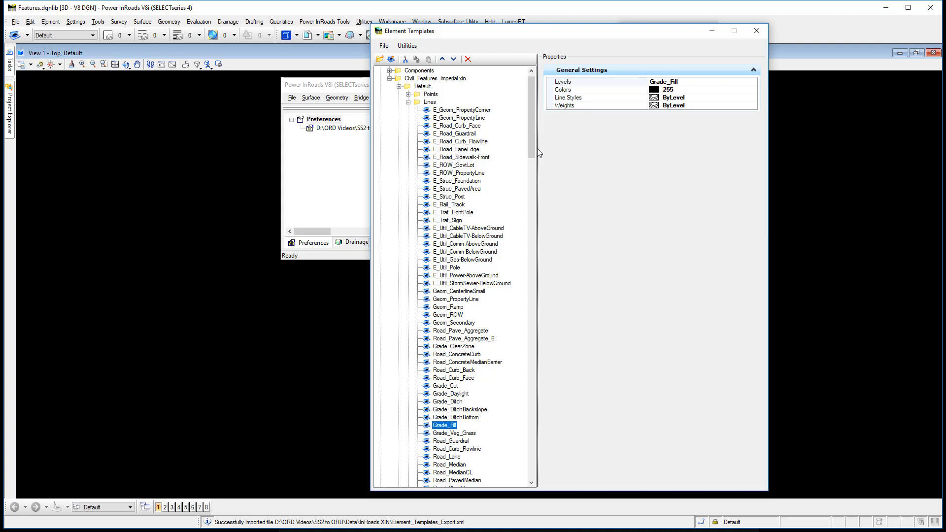
pyautogui.click(703, 90)
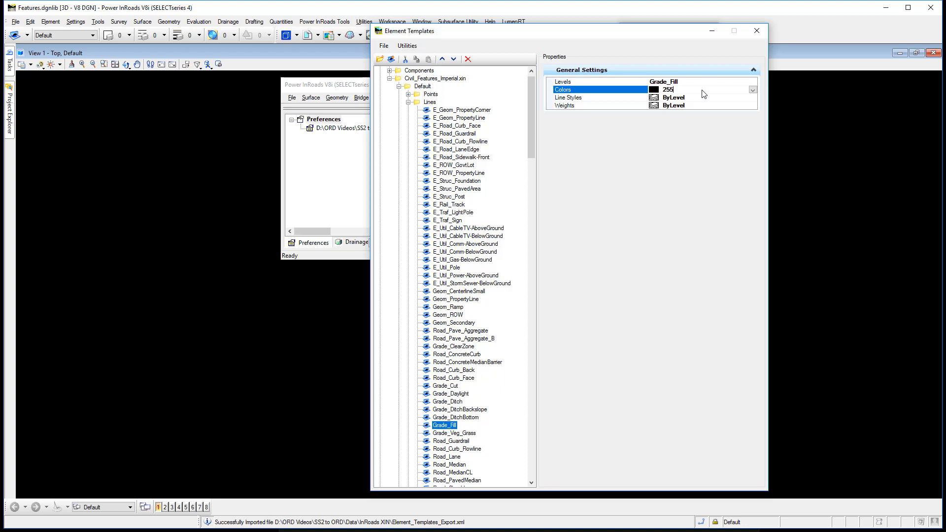
pyautogui.click(481, 112)
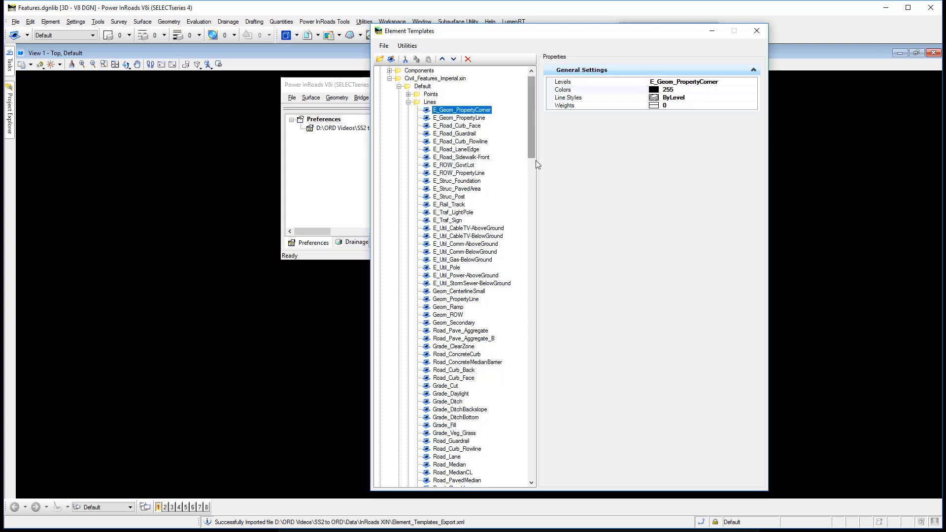
# Set the color of all Default line templates under Civil_Features_Imperial.xin to ByLevel and collapse their Lines folder
pyautogui.moveTo(531, 142); pyautogui.dragTo(446, 439)
pyautogui.keyDown('shift'); pyautogui.click(453, 433); pyautogui.keyUp('shift')
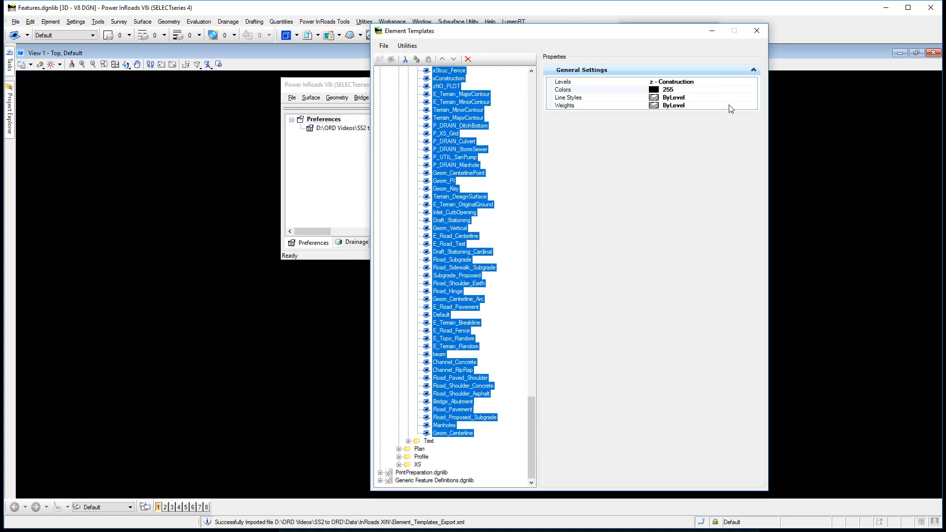
pyautogui.click(753, 91)
pyautogui.click(752, 89)
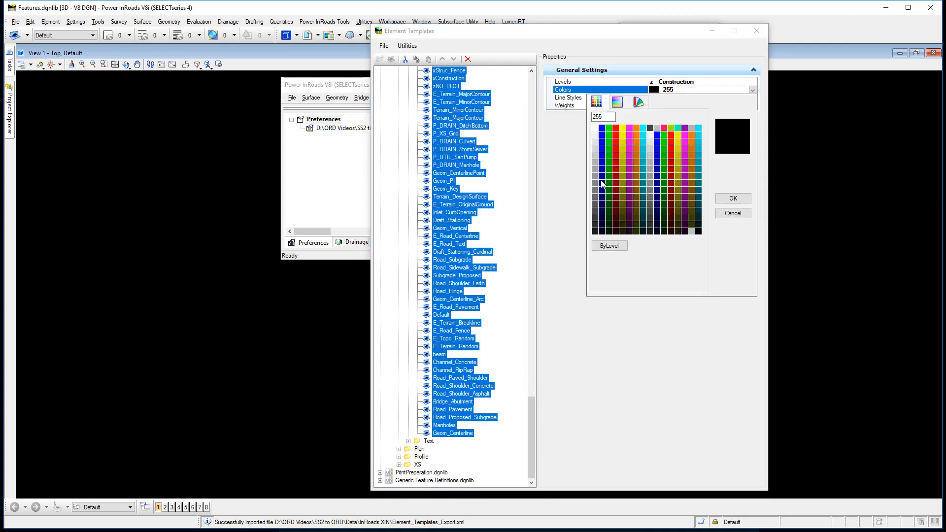
pyautogui.click(611, 246)
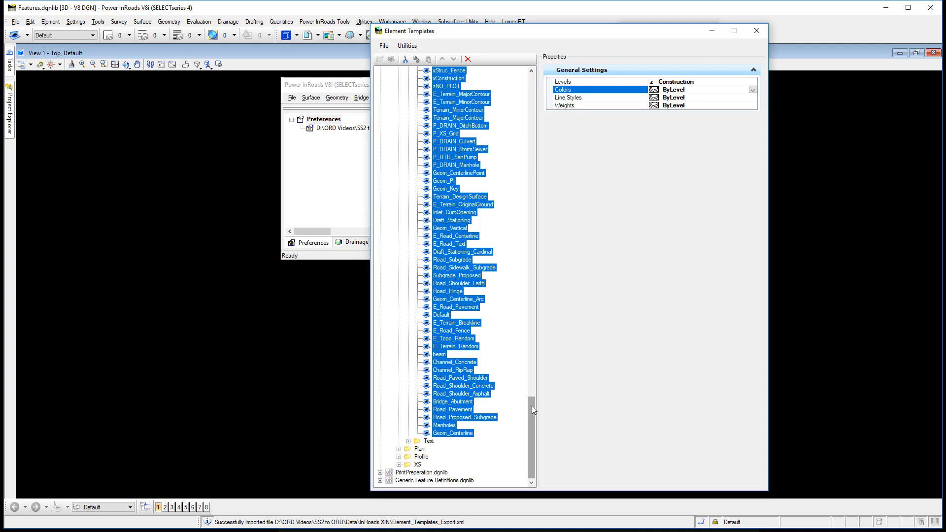
pyautogui.moveTo(531, 406); pyautogui.dragTo(528, 79)
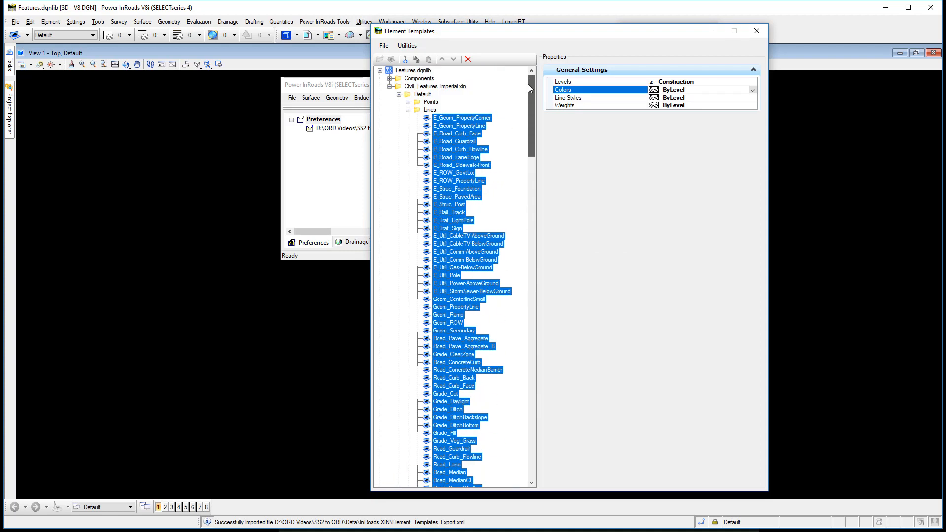
pyautogui.click(409, 109)
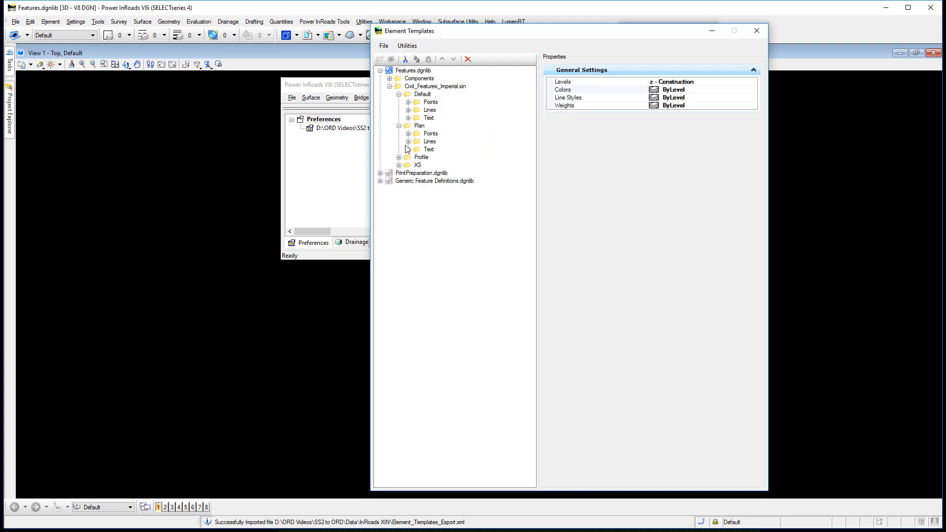
# Set the color of all Plan line templates, from E_Road_Sidewalk-Back to Pipes, to ByLevel and collapse the Plan folder
pyautogui.click(409, 142)
pyautogui.click(445, 149)
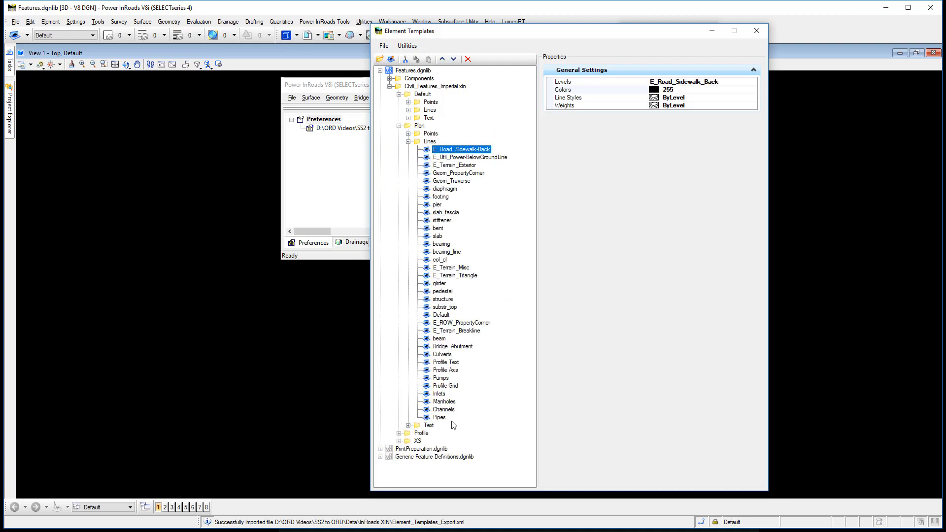
pyautogui.keyDown('shift'); pyautogui.click(440, 418); pyautogui.keyUp('shift')
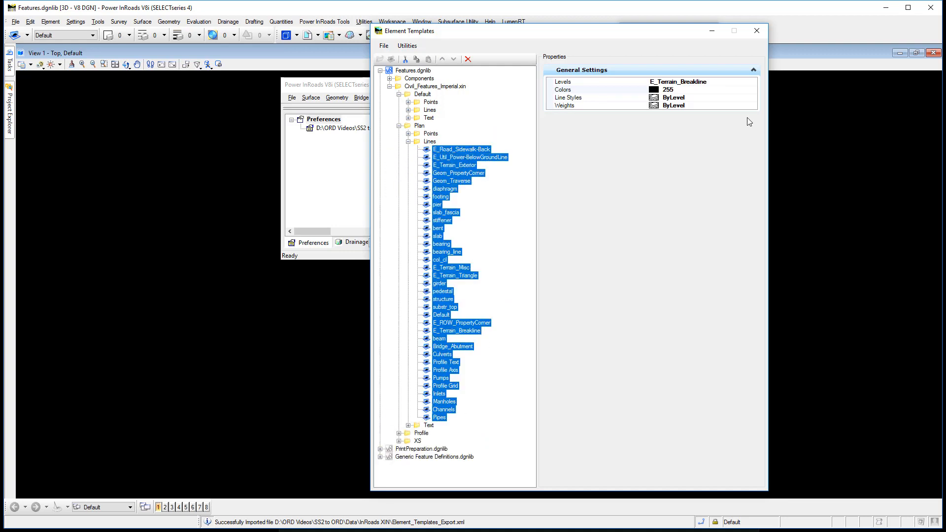
pyautogui.click(753, 90)
pyautogui.click(752, 90)
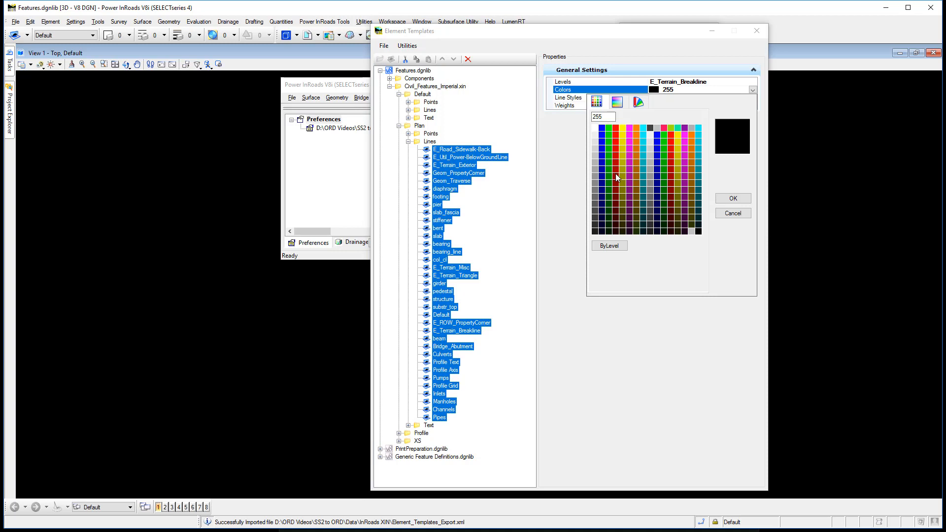
pyautogui.click(609, 246)
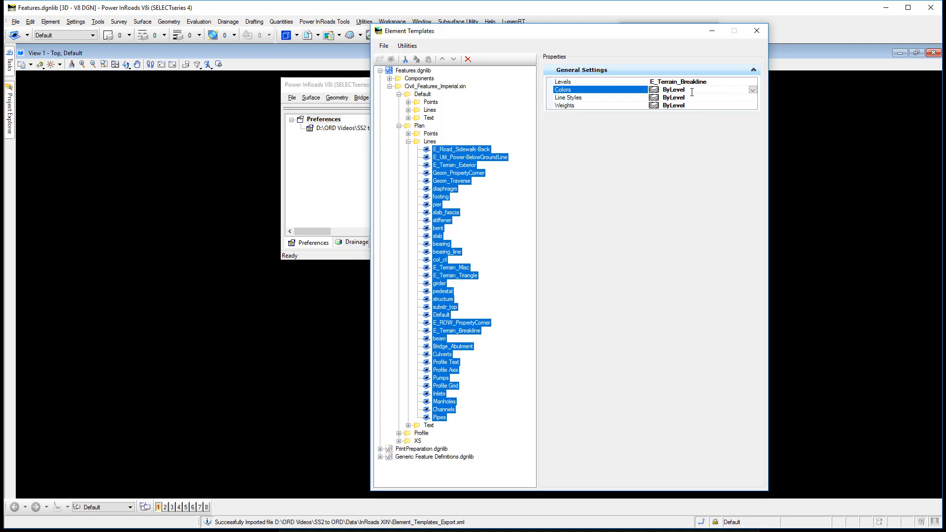
pyautogui.click(408, 141)
pyautogui.click(399, 125)
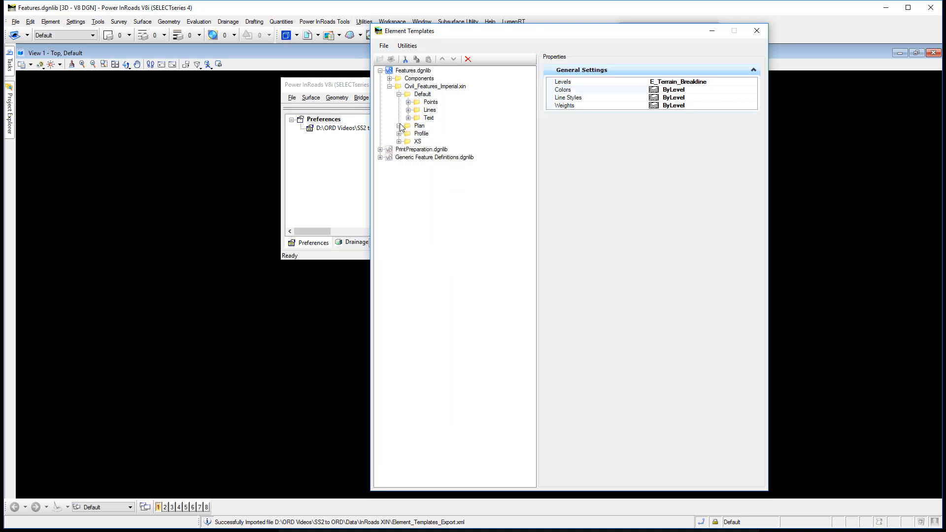
# Review the Components templates against the Default and Plan folder structure of Civil_Features_Imperial.xin
pyautogui.click(399, 94)
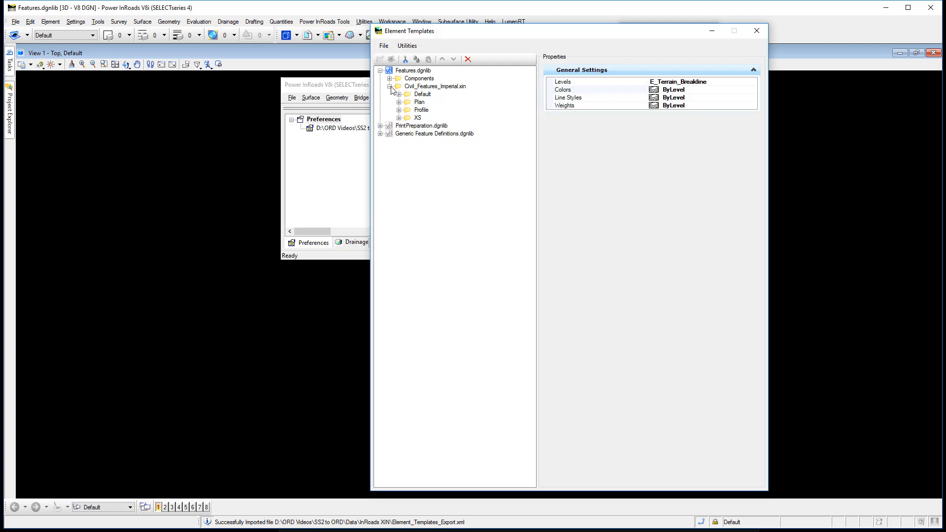
pyautogui.click(390, 87)
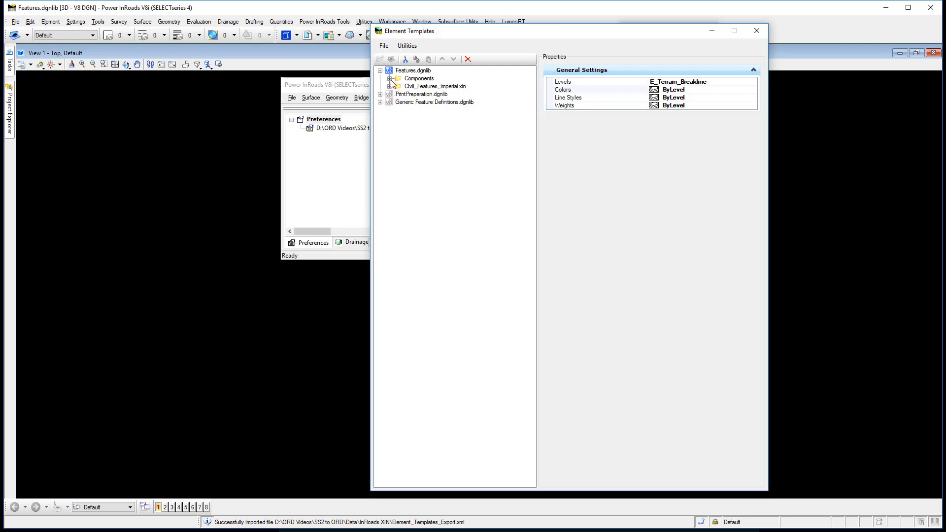
pyautogui.click(389, 79)
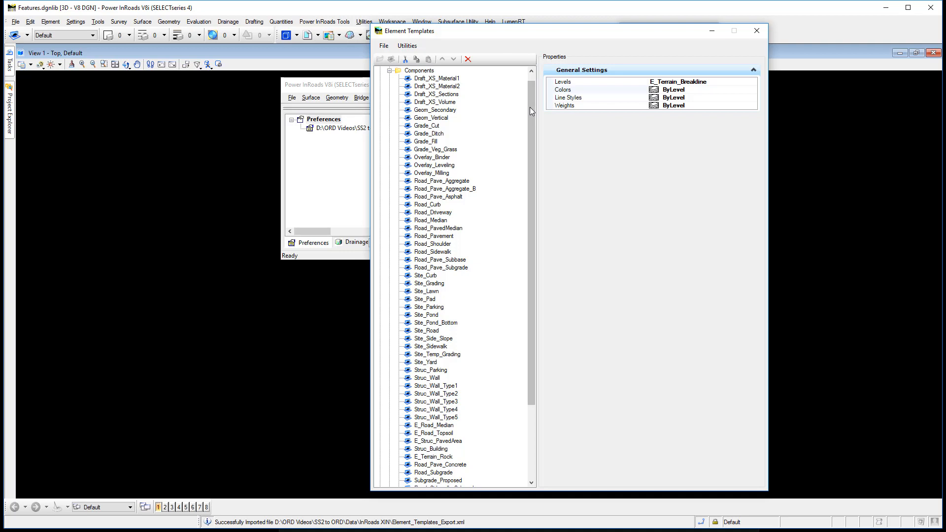
pyautogui.scroll(1, 530, 108)
pyautogui.click(389, 79)
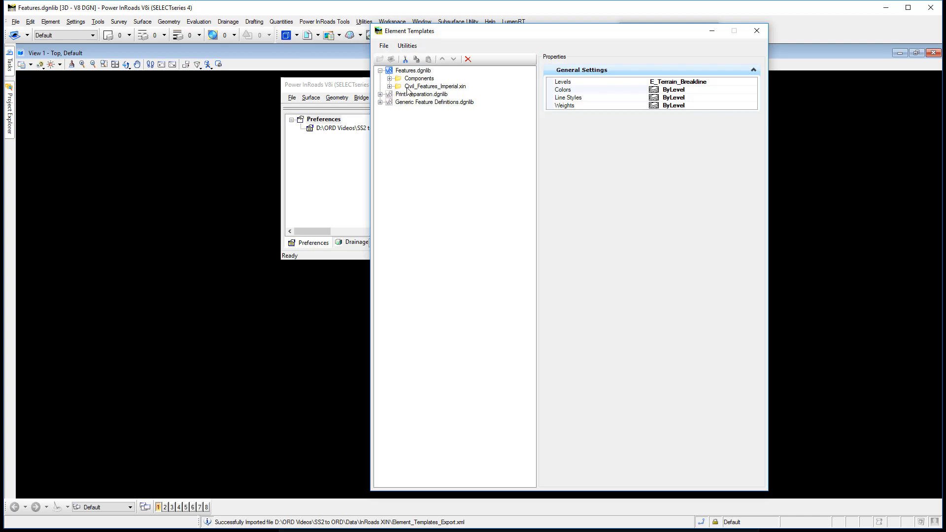
pyautogui.click(390, 86)
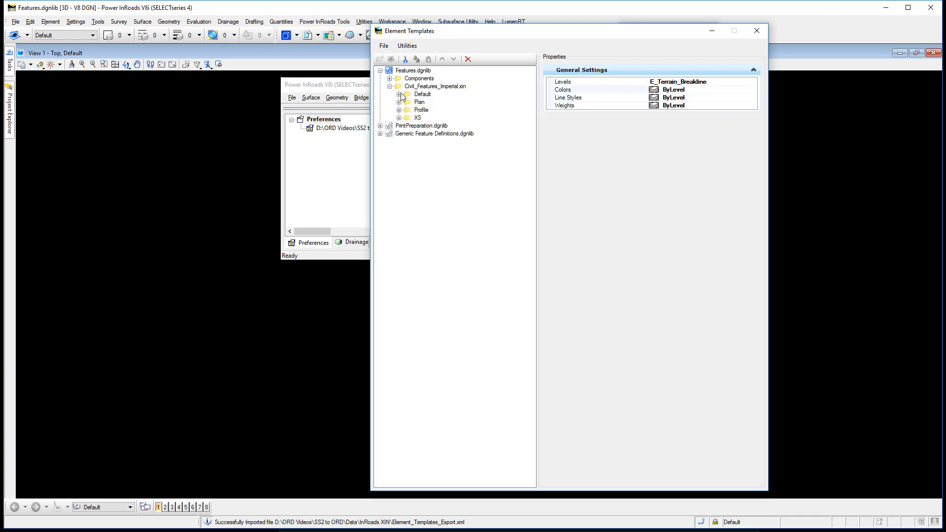
pyautogui.click(399, 94)
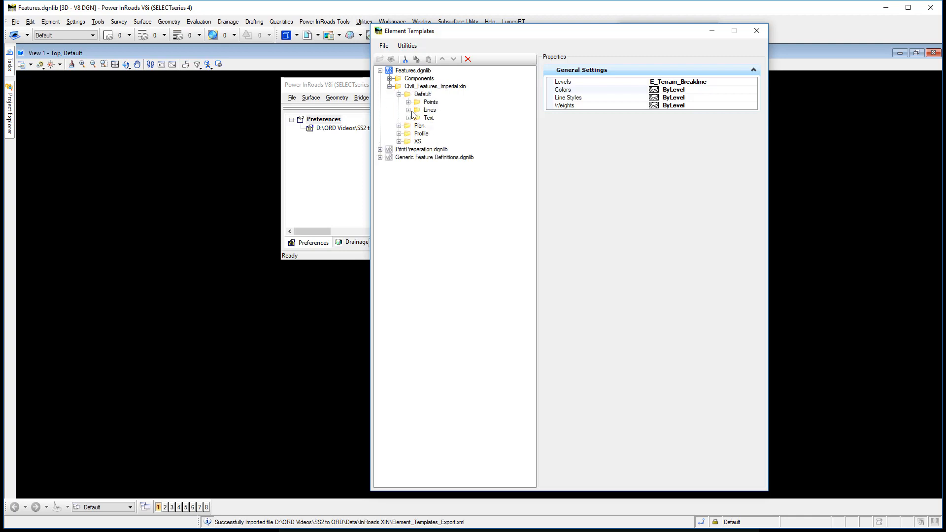
pyautogui.click(399, 126)
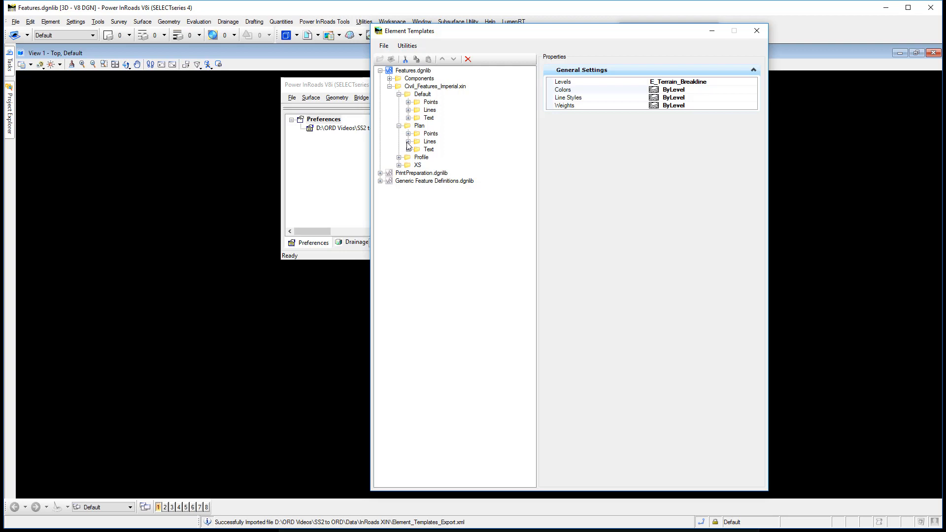
# Create a new template group named Linear directly under Features.dgnlib
pyautogui.rightClick(419, 71)
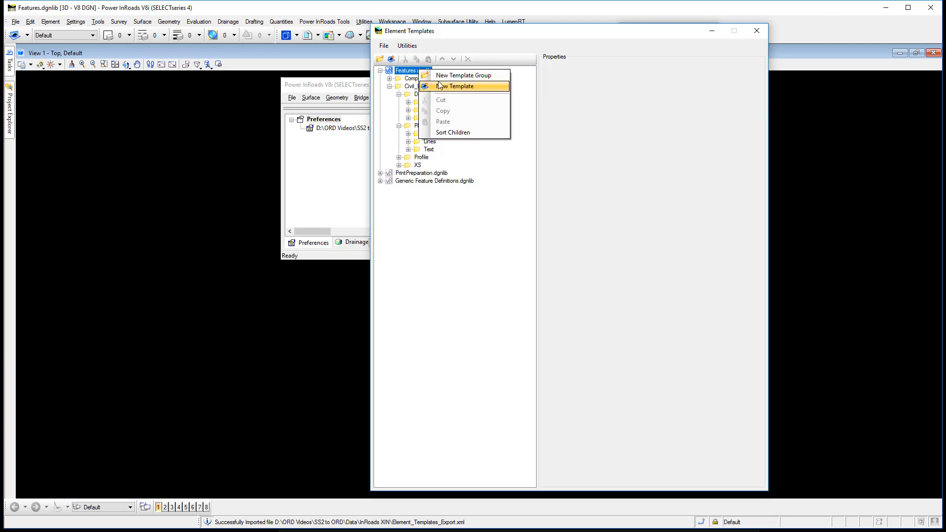
pyautogui.click(438, 75)
pyautogui.write('Linear')
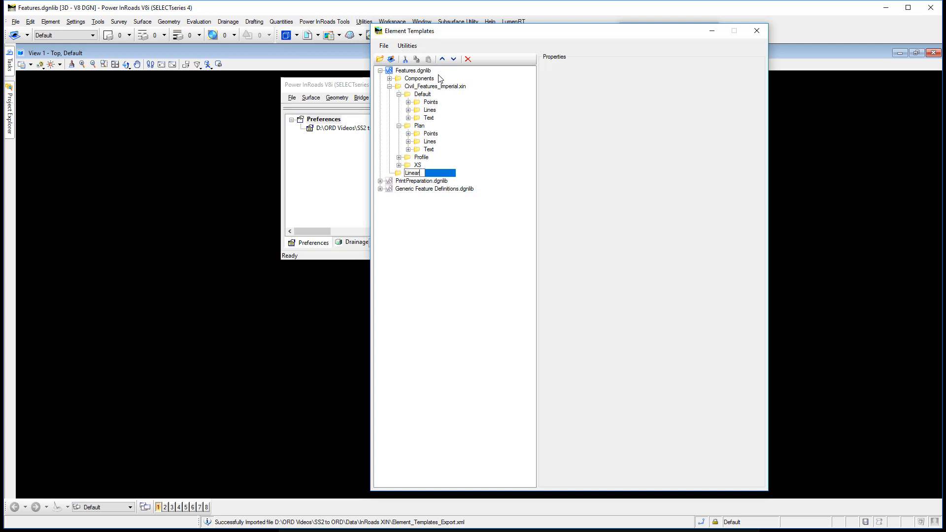
pyautogui.press('Return')
# Copy all Default line templates, from E_Geom_PropertyCorner to Geom_Centerline, into the Linear group and collapse the group
pyautogui.click(429, 110)
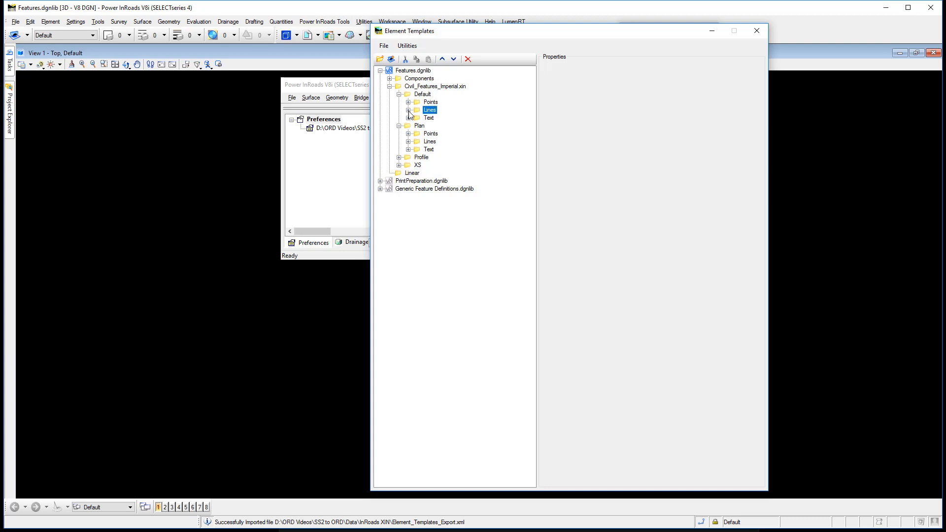
pyautogui.click(407, 109)
pyautogui.click(488, 79)
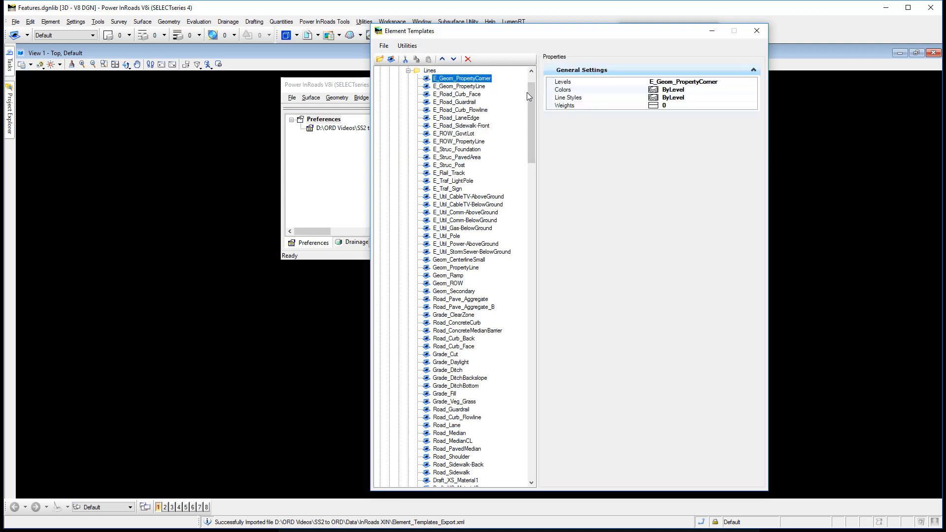
pyautogui.moveTo(531, 94); pyautogui.dragTo(478, 418)
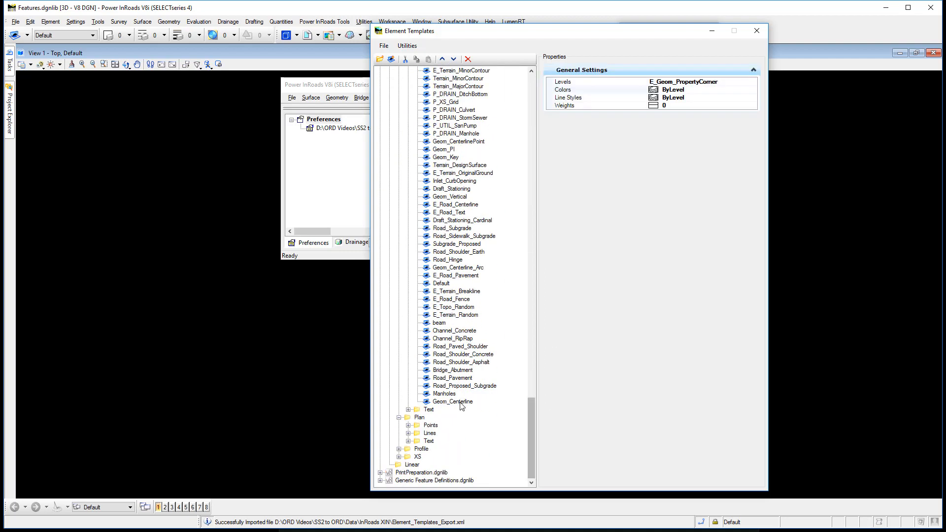
pyautogui.keyDown('shift'); pyautogui.click(460, 403); pyautogui.keyUp('shift')
pyautogui.rightClick(449, 229)
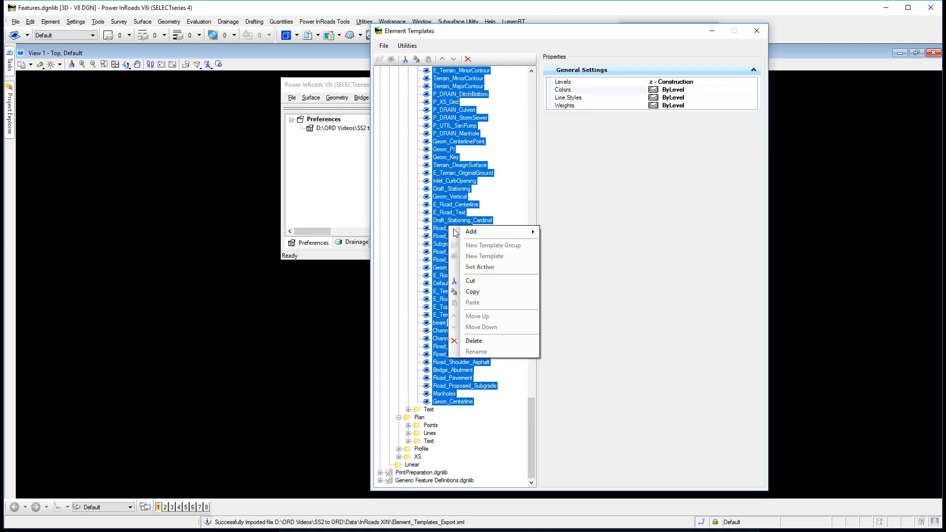
pyautogui.click(466, 291)
pyautogui.rightClick(412, 464)
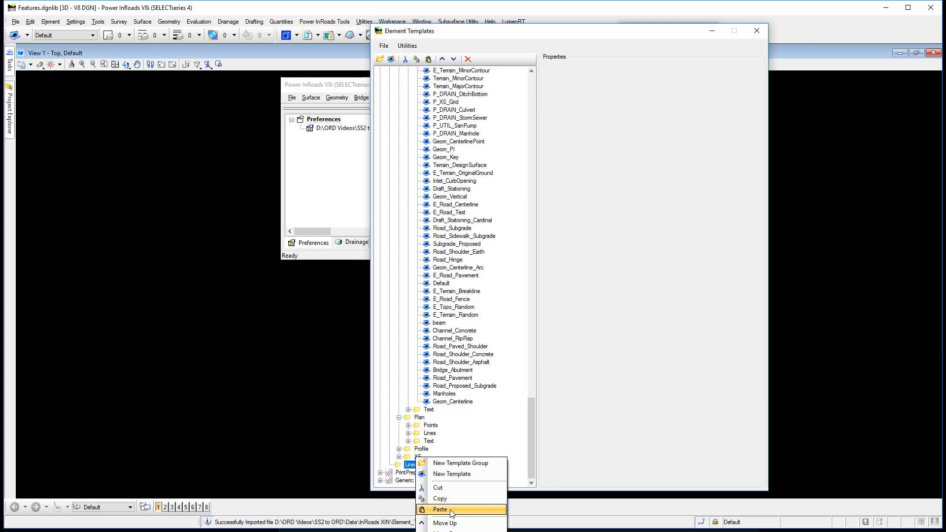
pyautogui.click(453, 509)
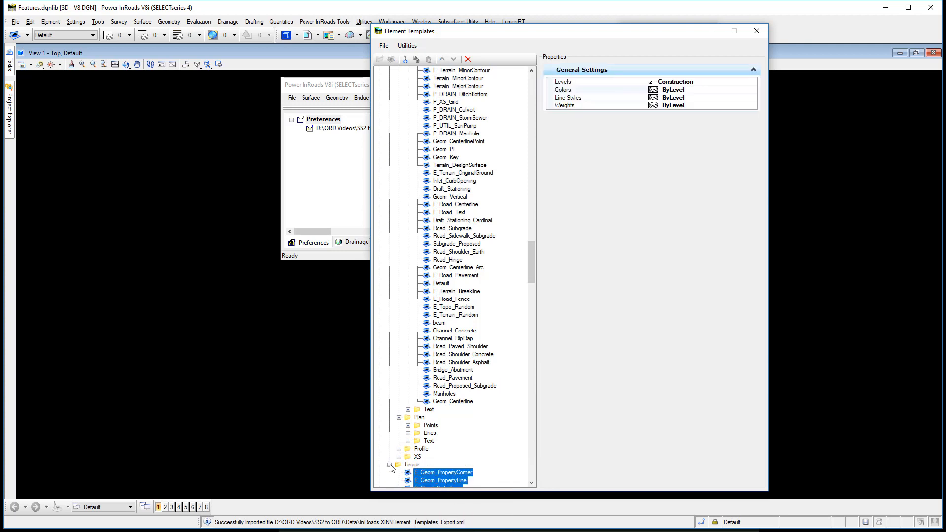
pyautogui.click(389, 464)
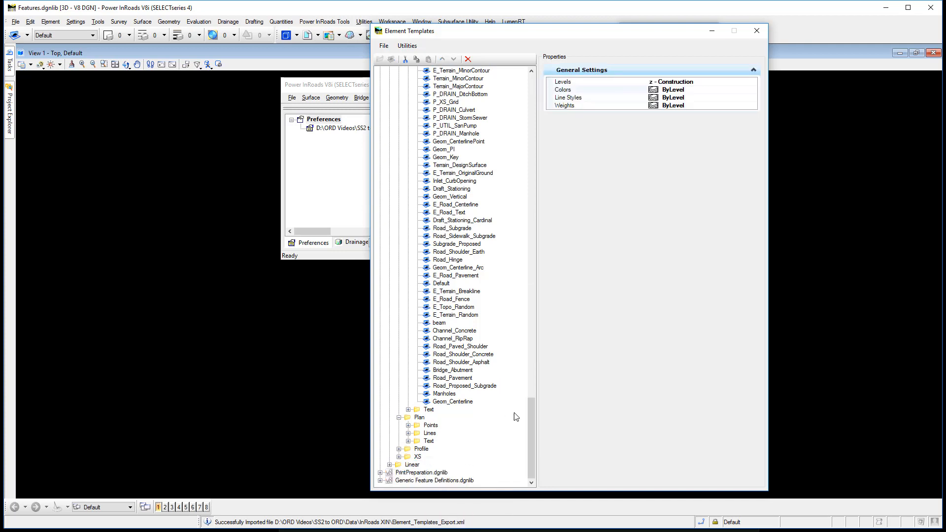
# Copy all Plan line templates, from E_Road_Sidewalk-Back to Pipes, into the Linear group and select the pasted Geom_PropertyCorner(1)
pyautogui.click(408, 433)
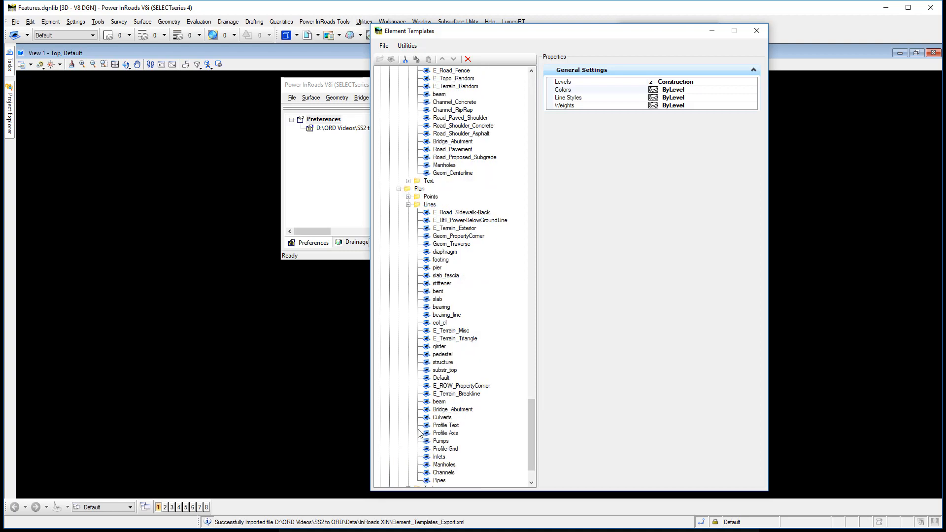
pyautogui.click(458, 212)
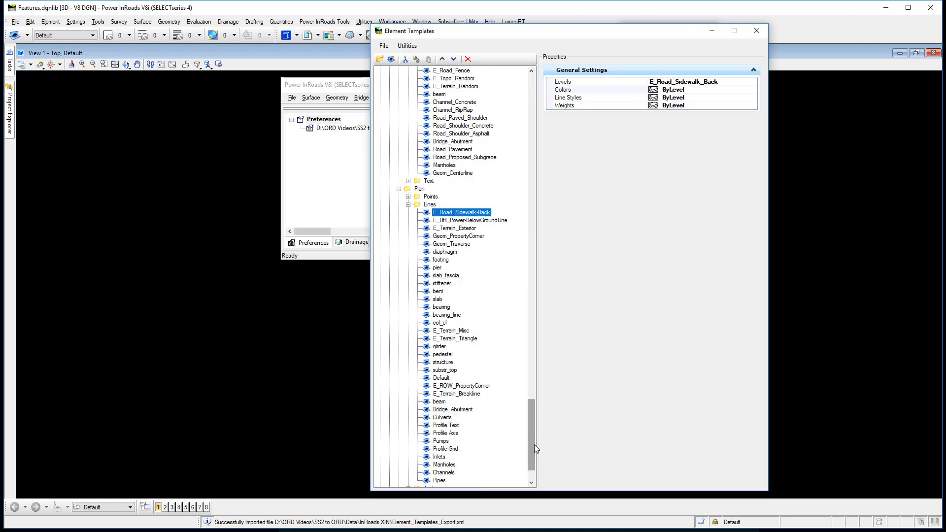
pyautogui.scroll(-2, 534, 445)
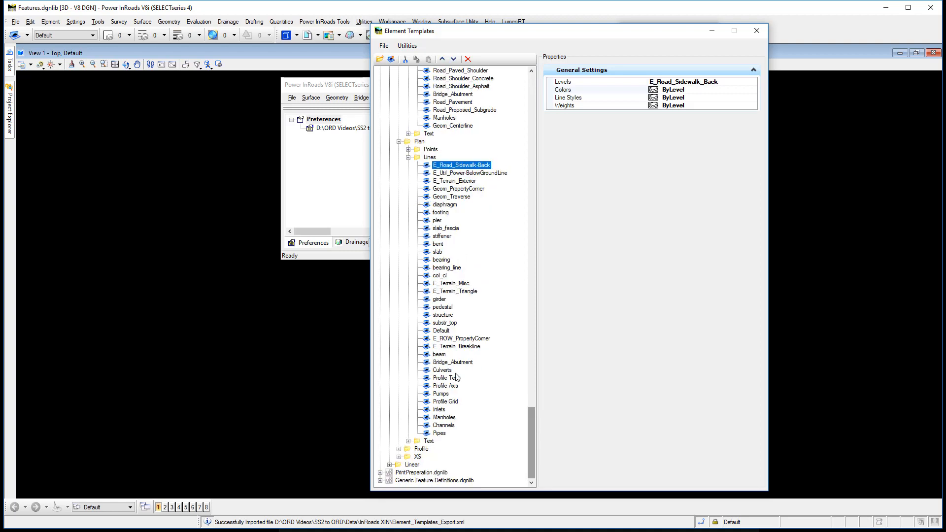
pyautogui.keyDown('shift'); pyautogui.click(440, 433); pyautogui.keyUp('shift')
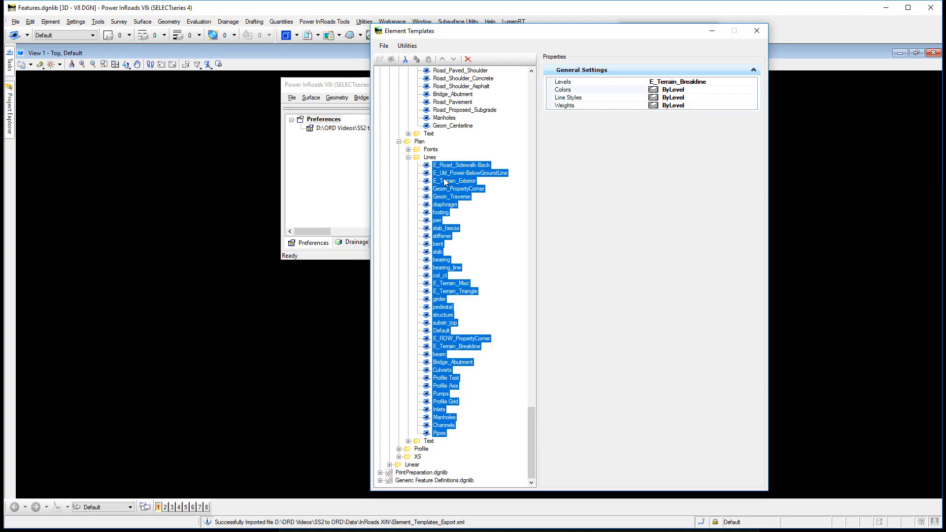
pyautogui.rightClick(445, 181)
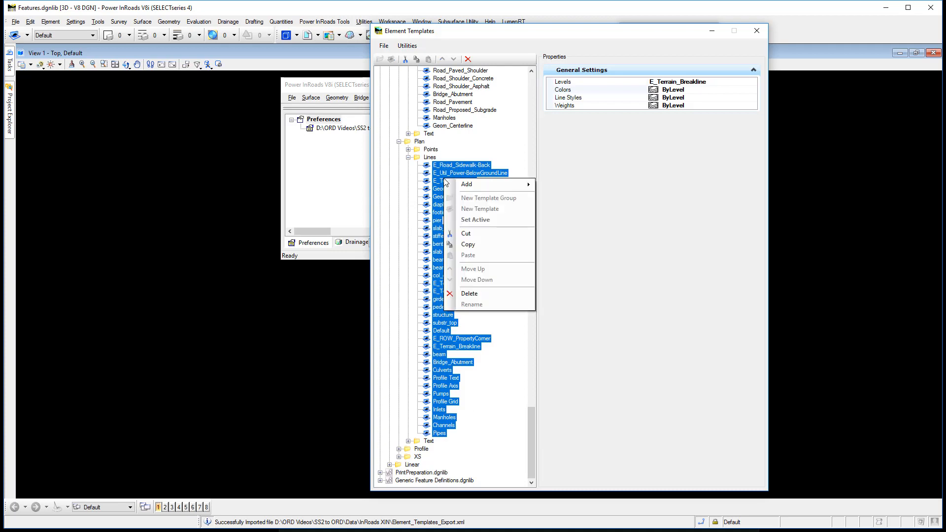
pyautogui.click(466, 246)
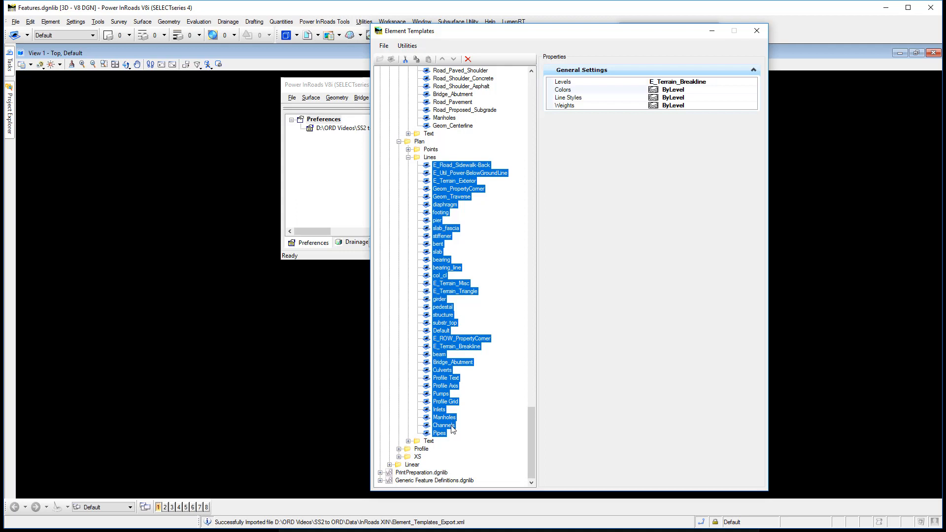
pyautogui.rightClick(415, 468)
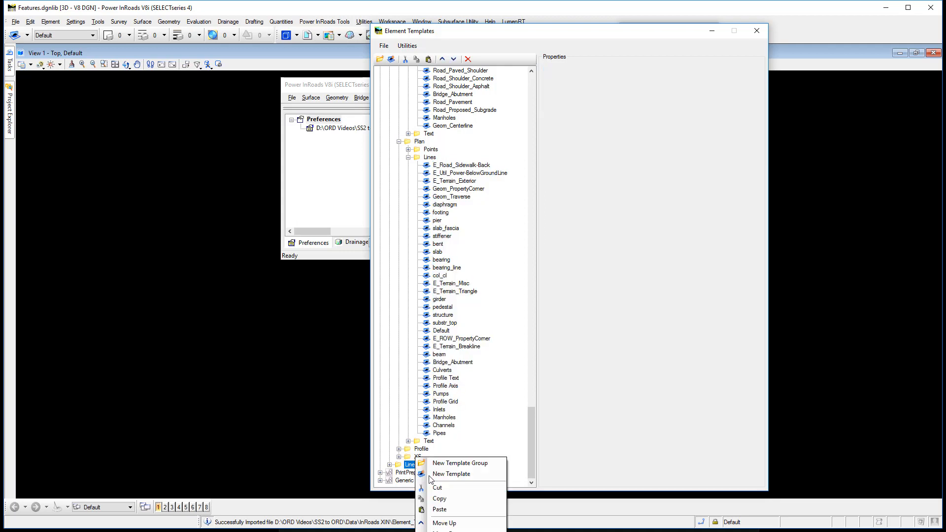
pyautogui.click(448, 511)
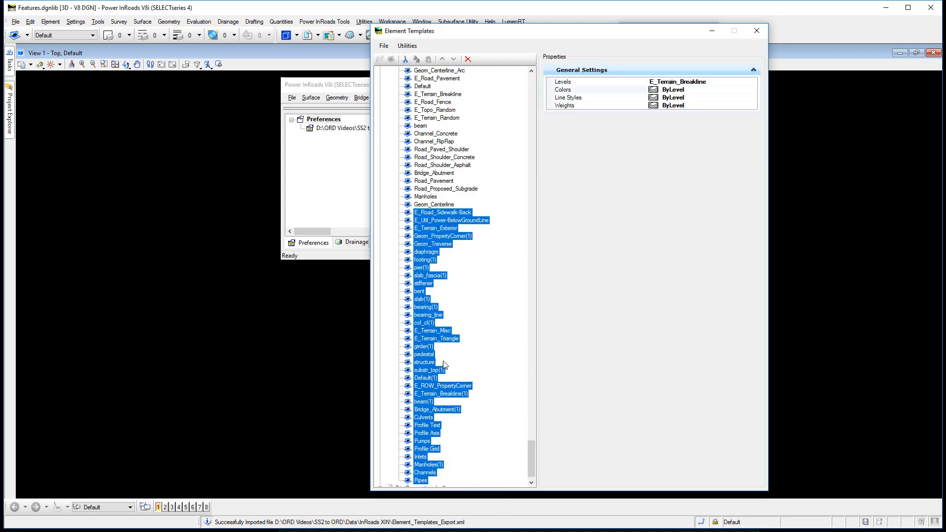
pyautogui.click(470, 238)
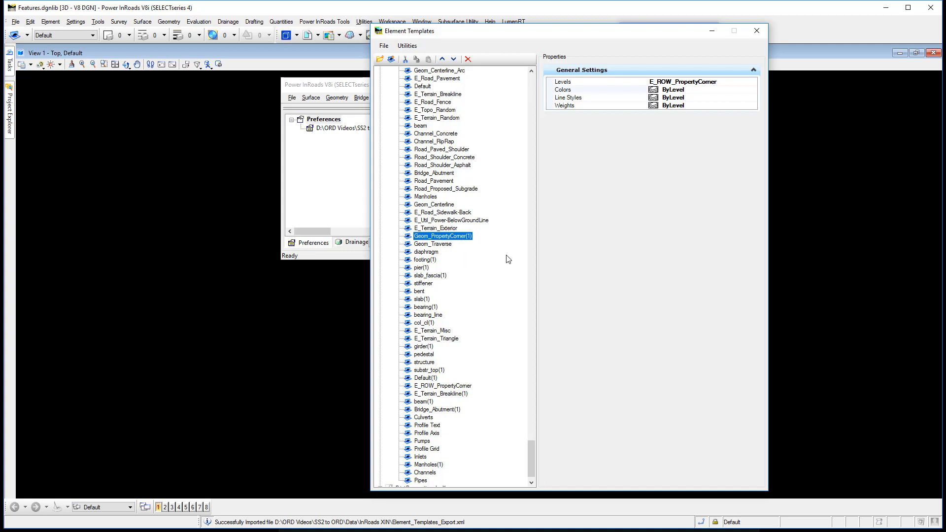
# Collapse Civil_Features_Imperial.xin and sort the child templates of the Linear group
pyautogui.click(428, 401)
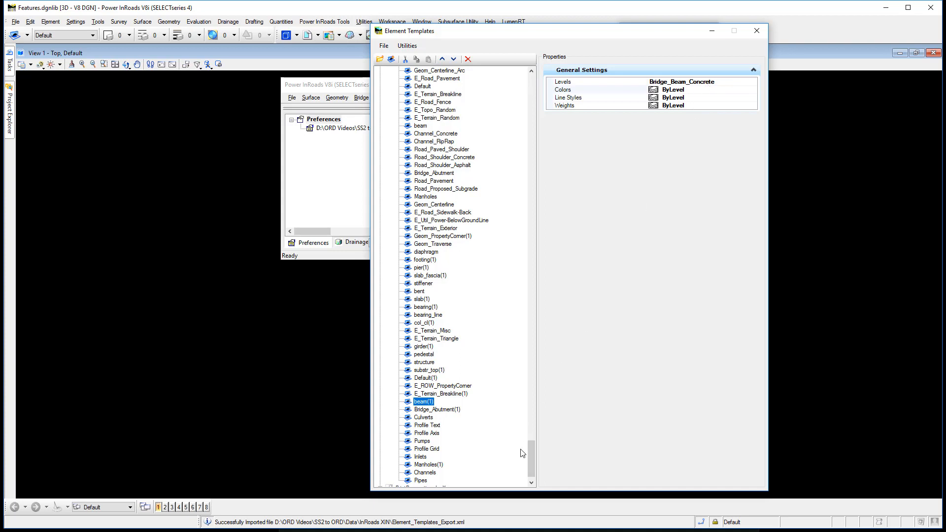
pyautogui.moveTo(532, 452); pyautogui.dragTo(539, 81)
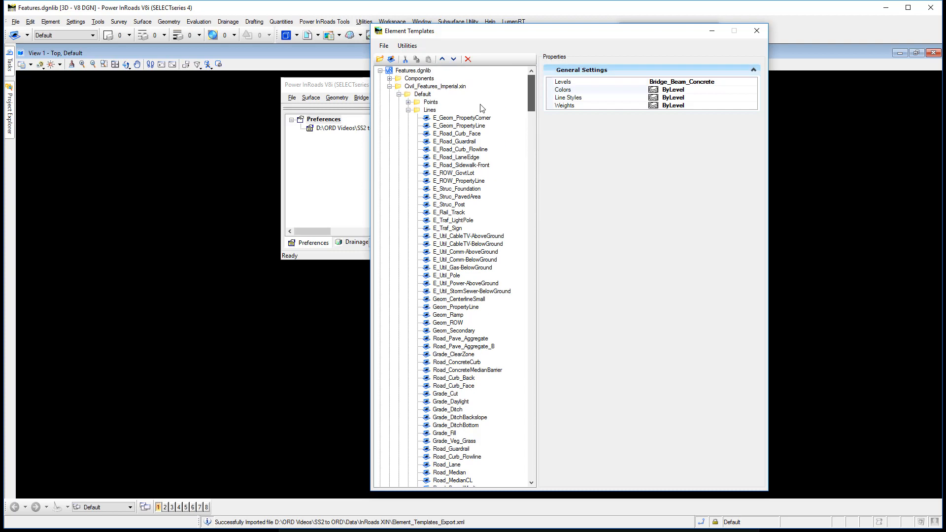
pyautogui.click(389, 86)
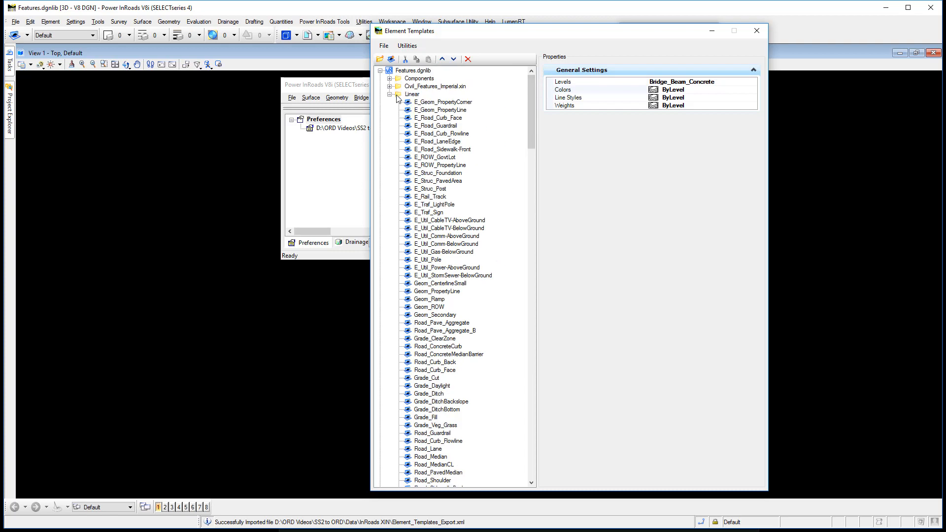
pyautogui.rightClick(413, 95)
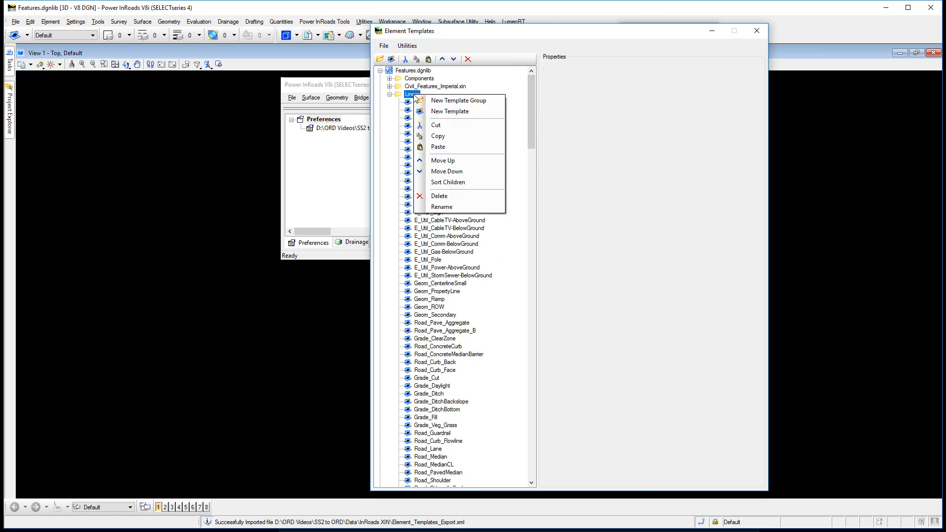
pyautogui.click(462, 184)
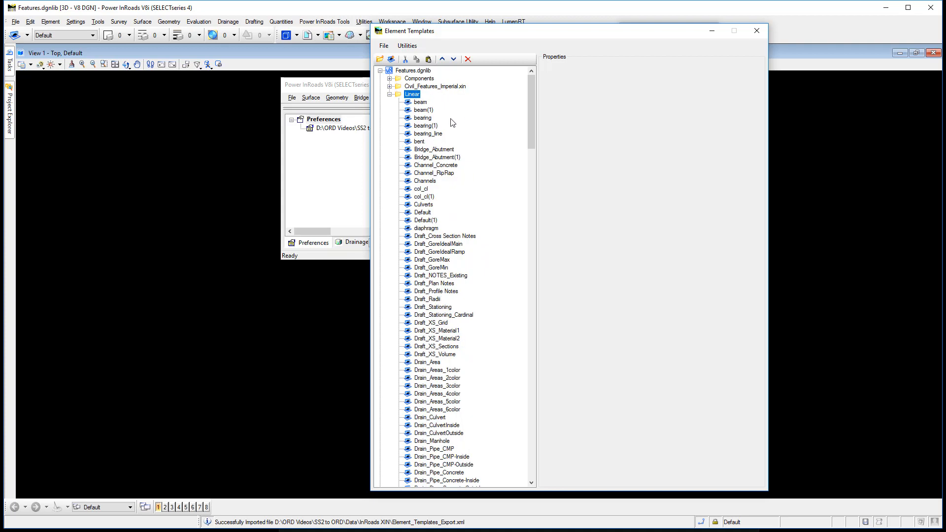
# Delete the duplicate templates beam(1) and bearing(1) from the Linear group
pyautogui.click(422, 103)
pyautogui.click(422, 110)
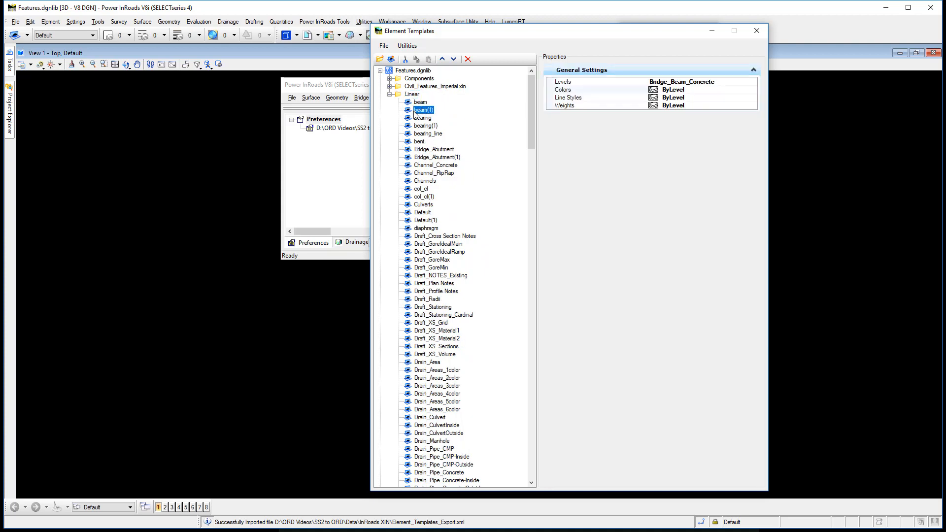
pyautogui.click(468, 59)
pyautogui.click(426, 118)
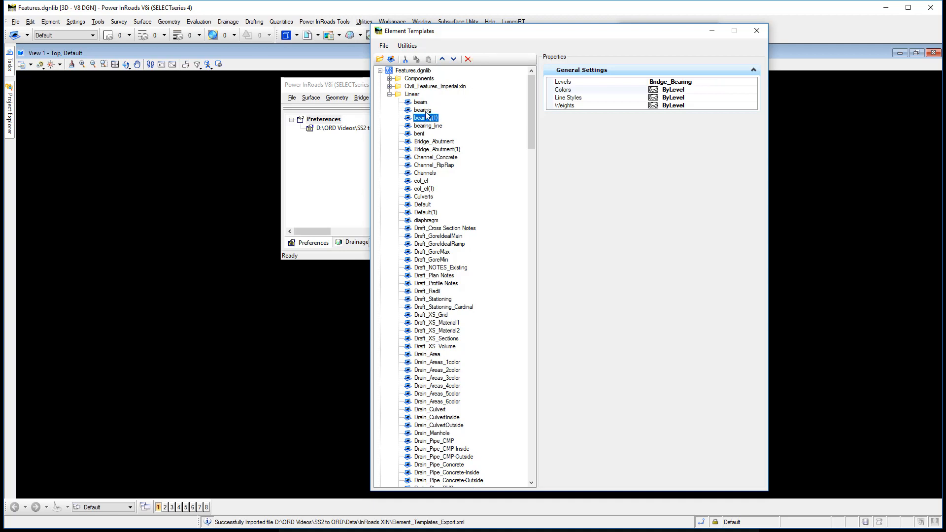
pyautogui.click(427, 110)
pyautogui.click(468, 59)
# Delete the duplicate templates Bridge_Abutment(1), col_cl(1) and Default(1) from the Linear group
pyautogui.click(443, 135)
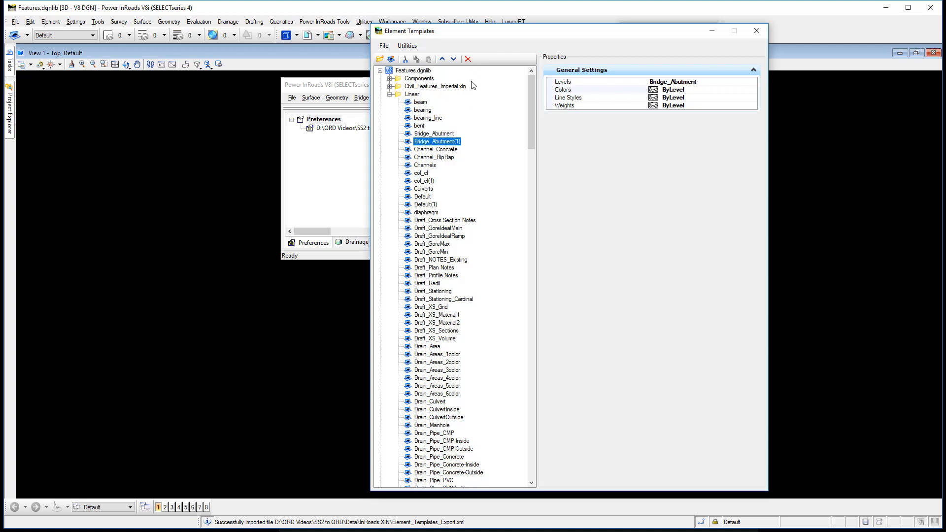
pyautogui.click(468, 59)
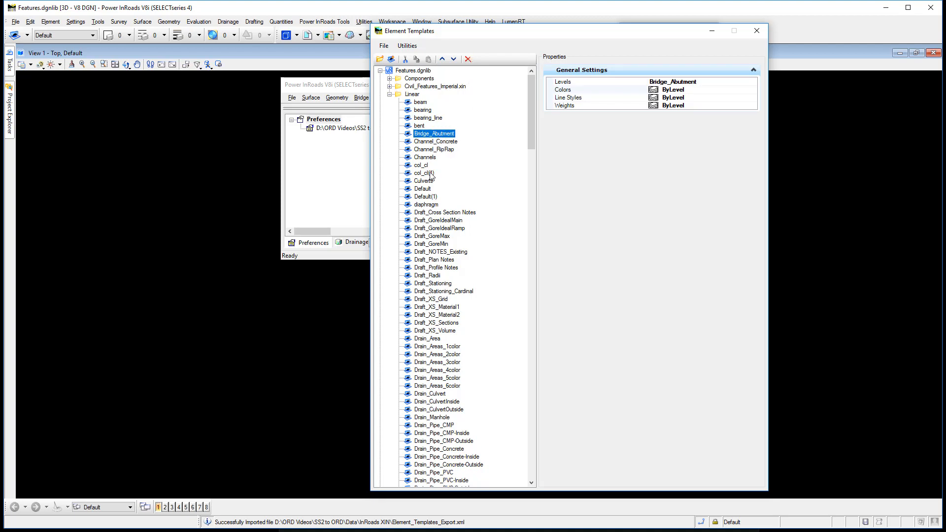
pyautogui.click(428, 173)
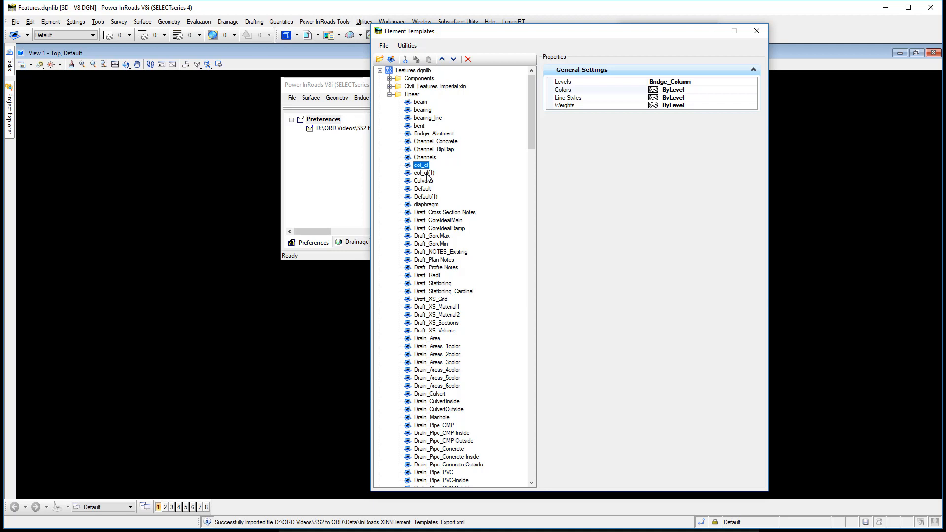
pyautogui.click(469, 59)
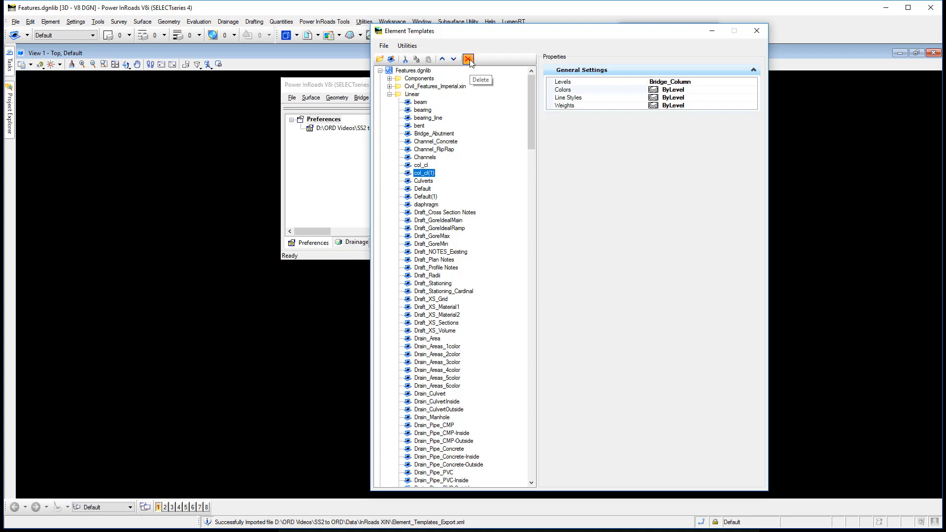
pyautogui.click(423, 180)
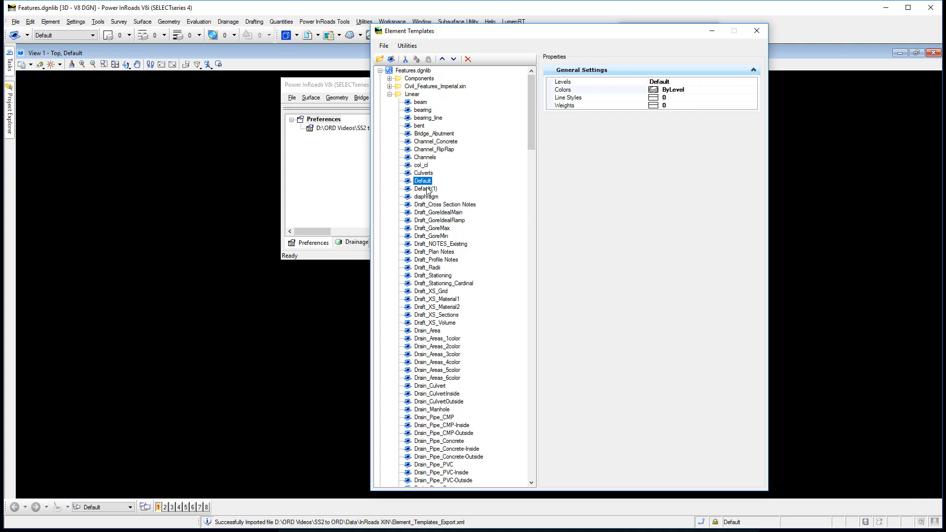
pyautogui.click(424, 189)
pyautogui.click(471, 60)
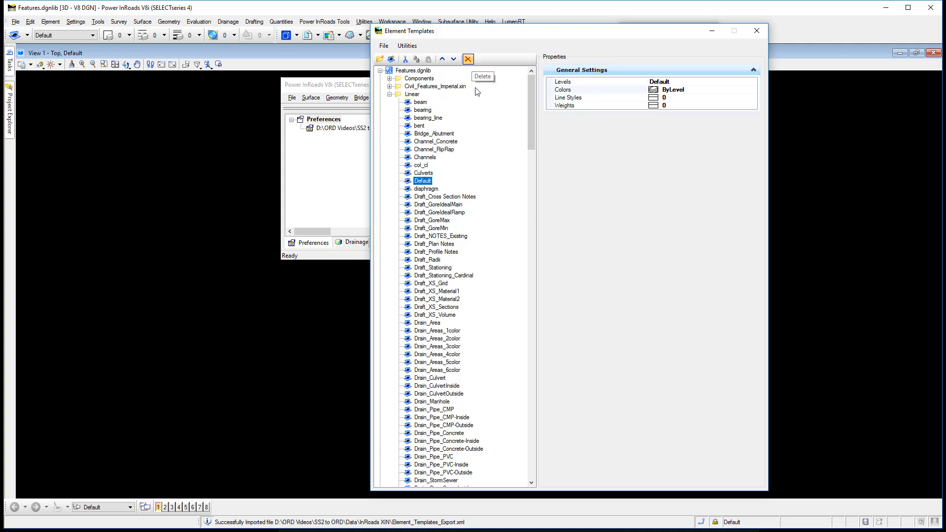
# Compare E_Terrain_Breakline with its duplicate and delete E_Terrain_Breakline(1) from the Linear group
pyautogui.scroll(-6, 466, 283)
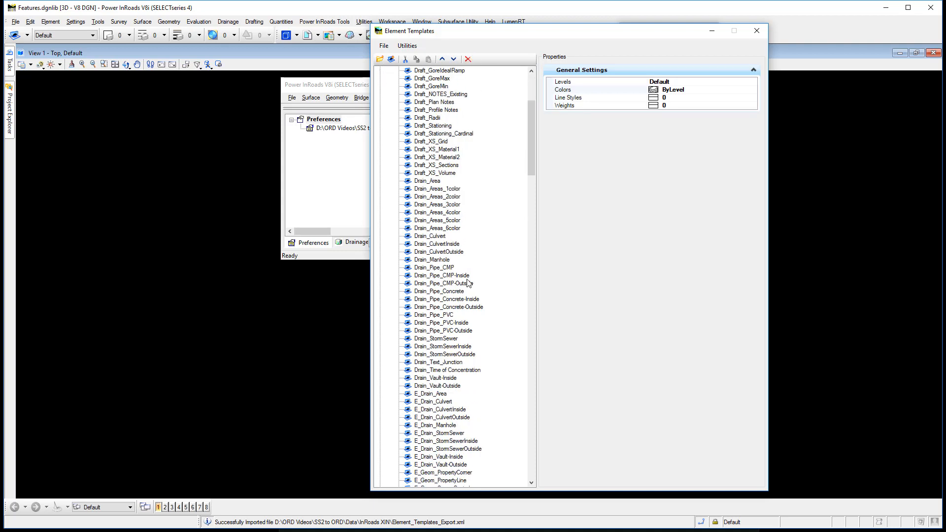
pyautogui.scroll(-20, 468, 283)
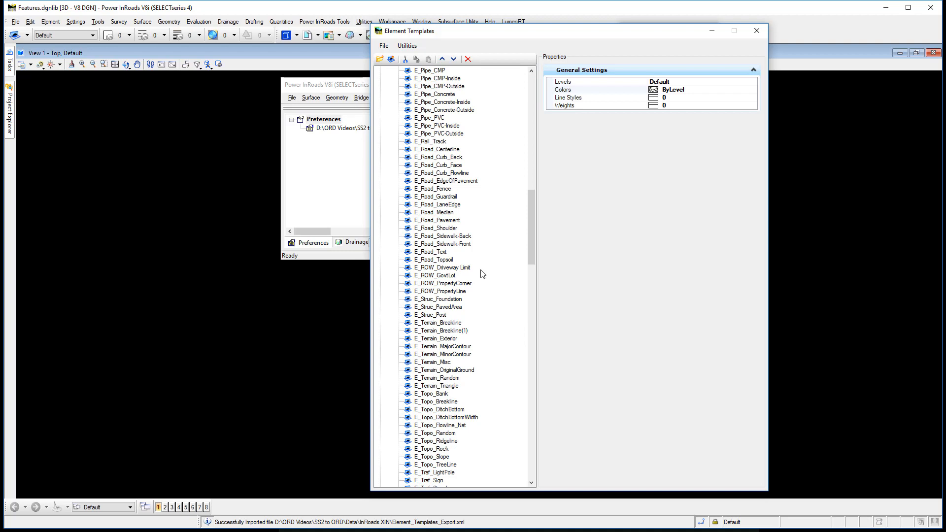
pyautogui.click(440, 323)
pyautogui.click(448, 331)
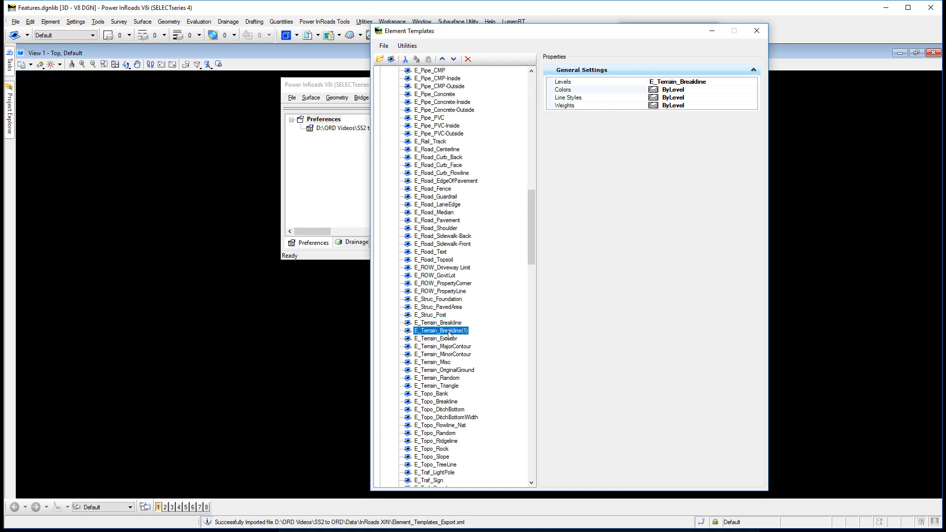
pyautogui.click(468, 60)
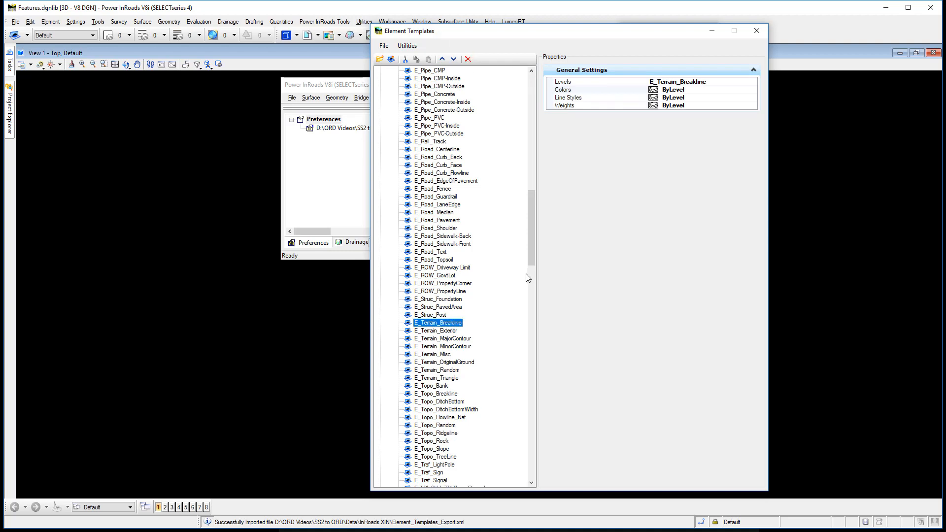
pyautogui.scroll(-10, 528, 278)
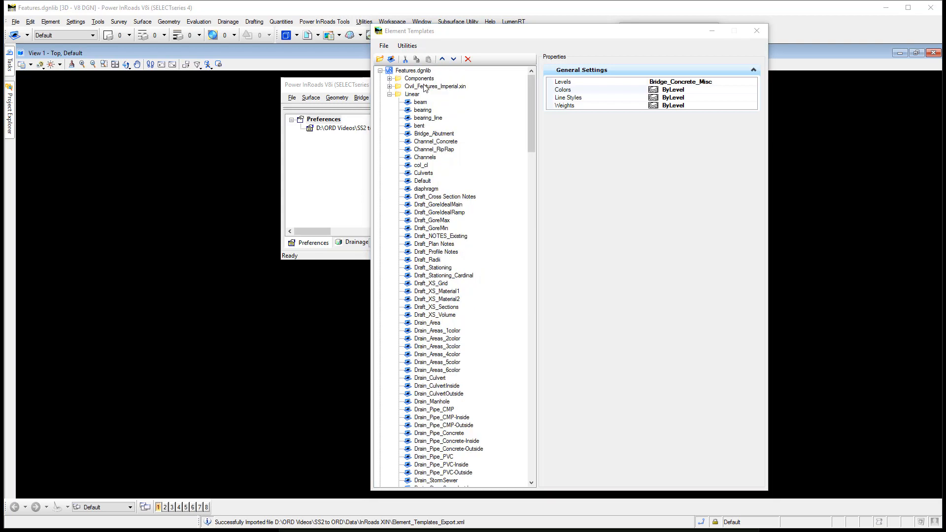
# Collapse the Linear group and create a new template group named Profile directly under Features.dgnlib
pyautogui.click(389, 94)
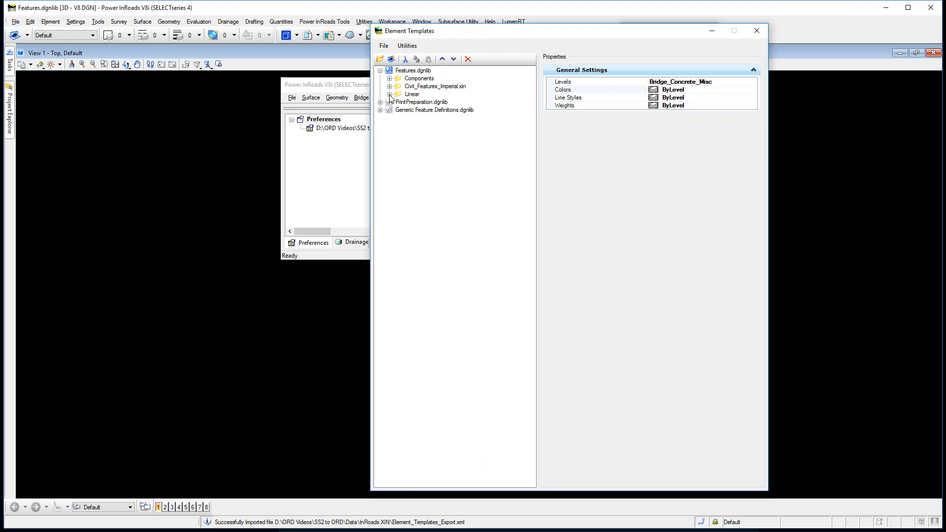
pyautogui.click(419, 72)
pyautogui.rightClick(419, 72)
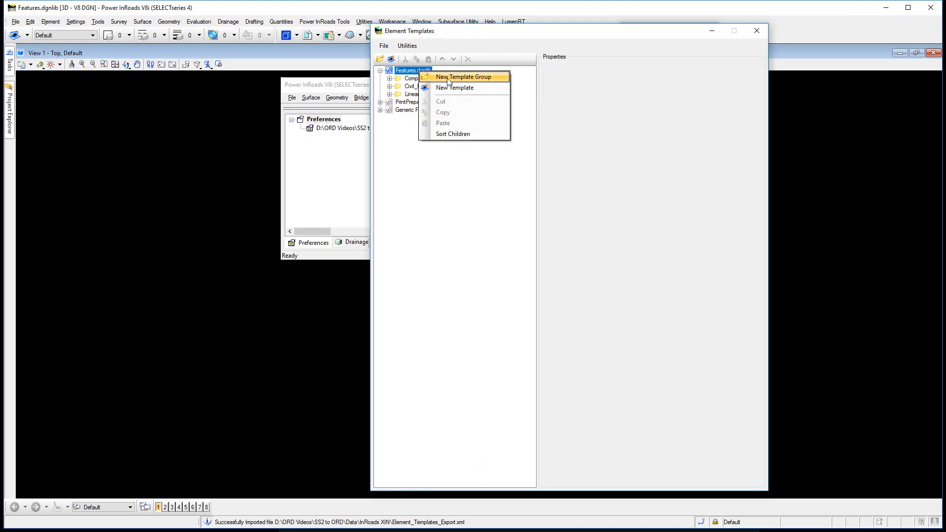
pyautogui.click(448, 77)
pyautogui.write('Pr')
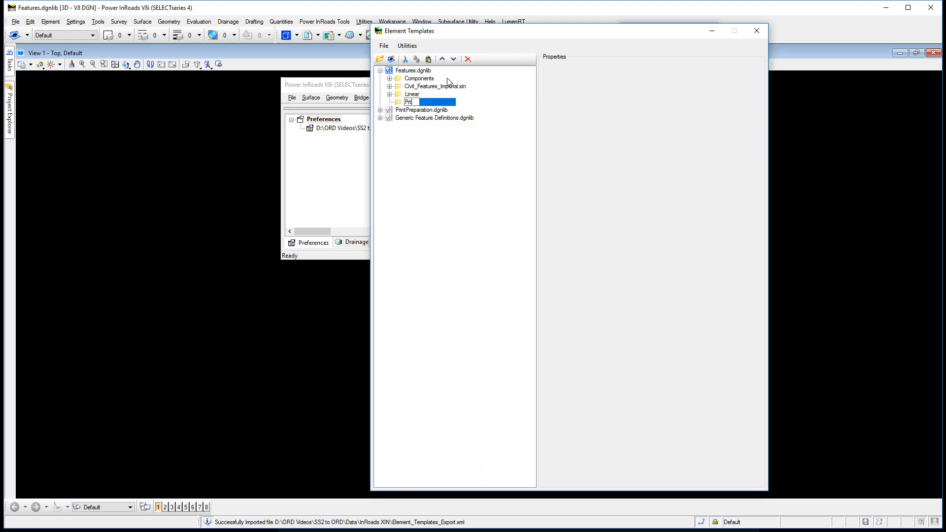
pyautogui.write('ofile')
# Copy all Default line templates of Civil_Features_Imperial.xin, from E_Geom_PropertyCorner to Geom_Centerline, into the new Profile group
pyautogui.click(389, 87)
pyautogui.click(408, 125)
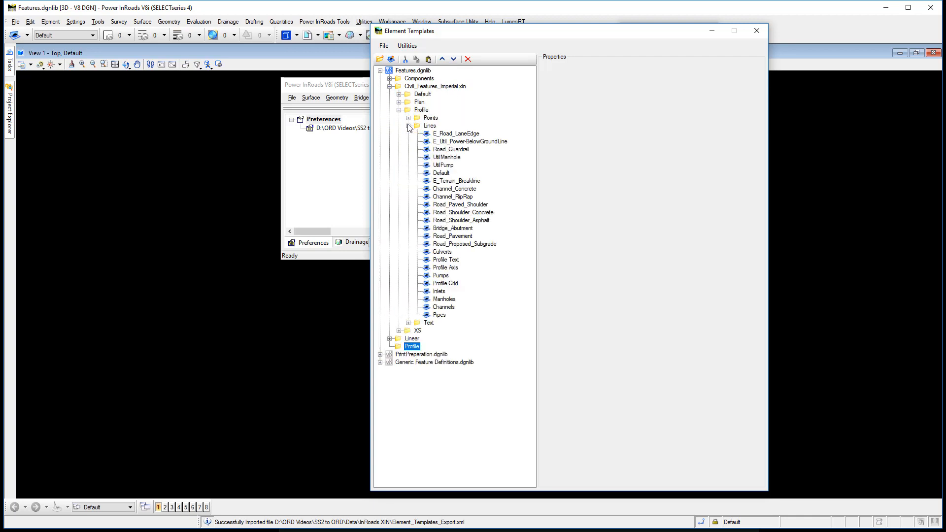
pyautogui.click(399, 94)
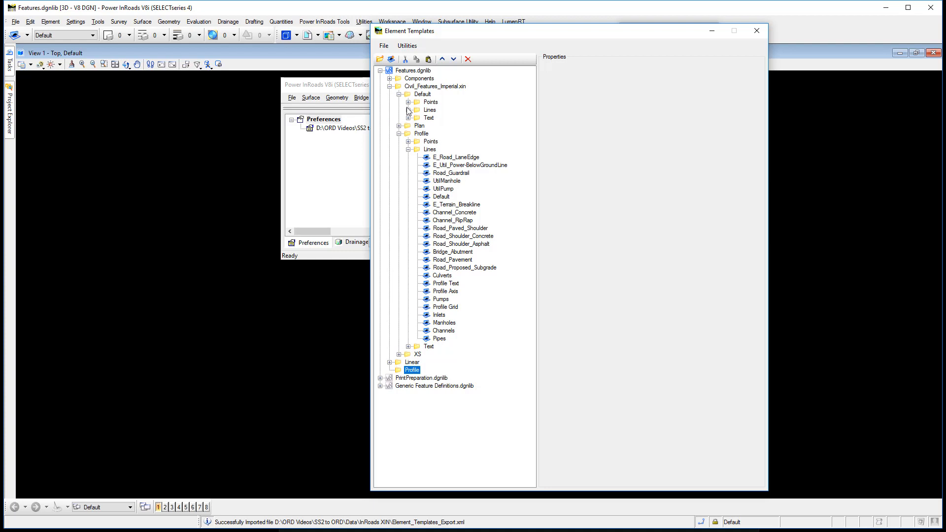
pyautogui.click(408, 110)
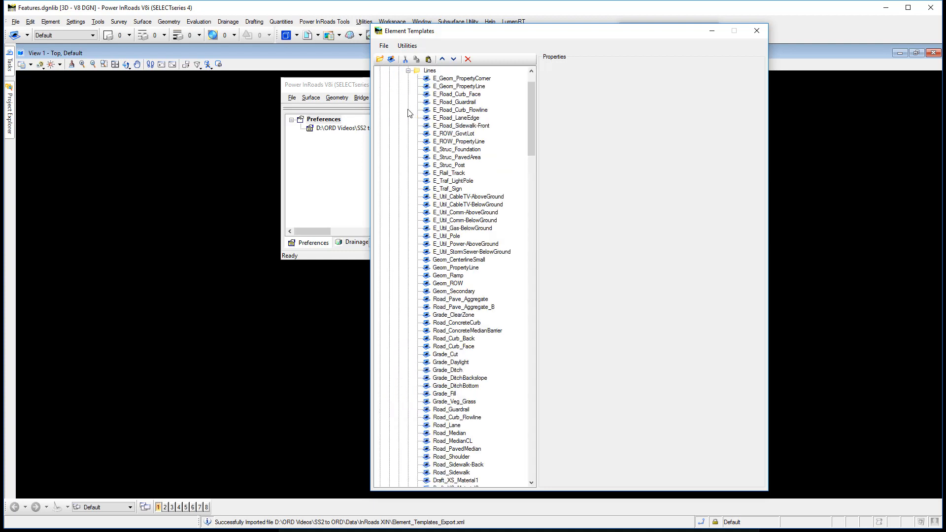
pyautogui.moveTo(531, 105); pyautogui.dragTo(529, 93)
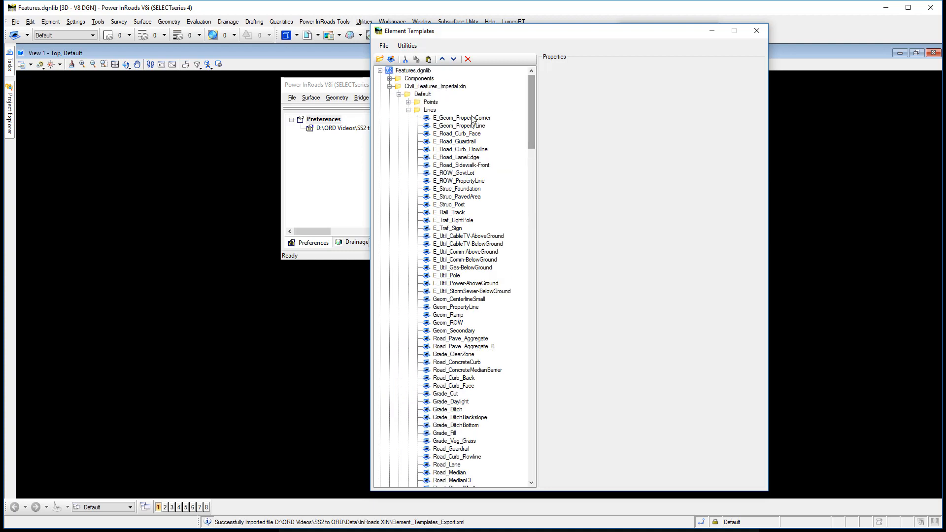
pyautogui.click(499, 118)
pyautogui.moveTo(533, 143); pyautogui.dragTo(536, 453)
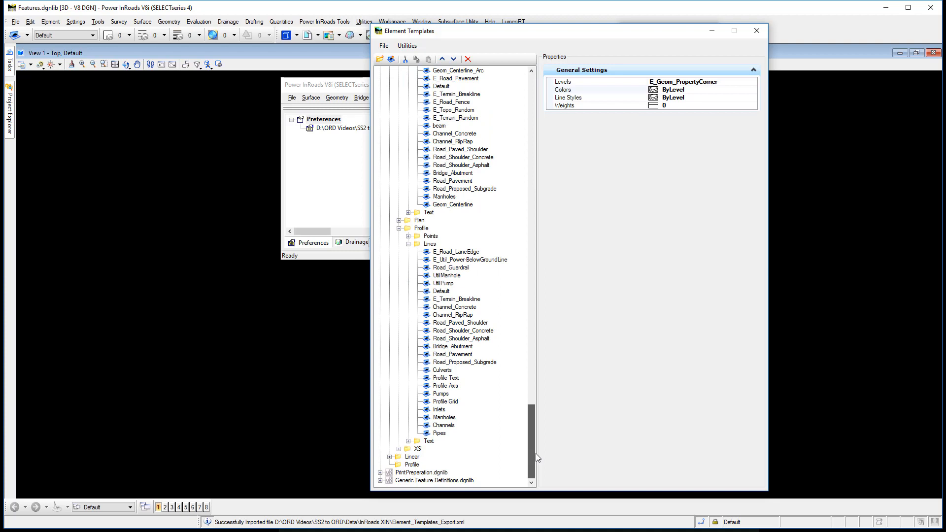
pyautogui.keyDown('shift'); pyautogui.click(465, 204); pyautogui.keyUp('shift')
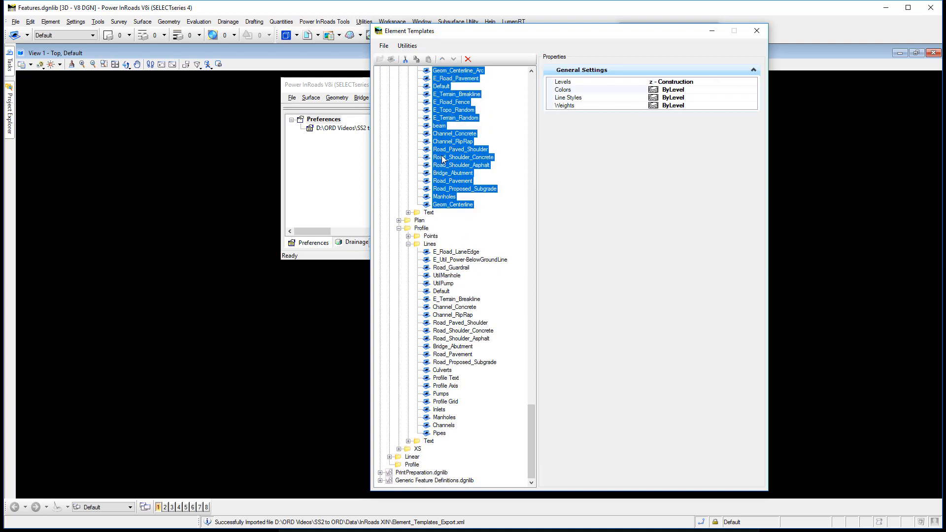
pyautogui.rightClick(442, 159)
pyautogui.click(467, 228)
pyautogui.click(413, 465)
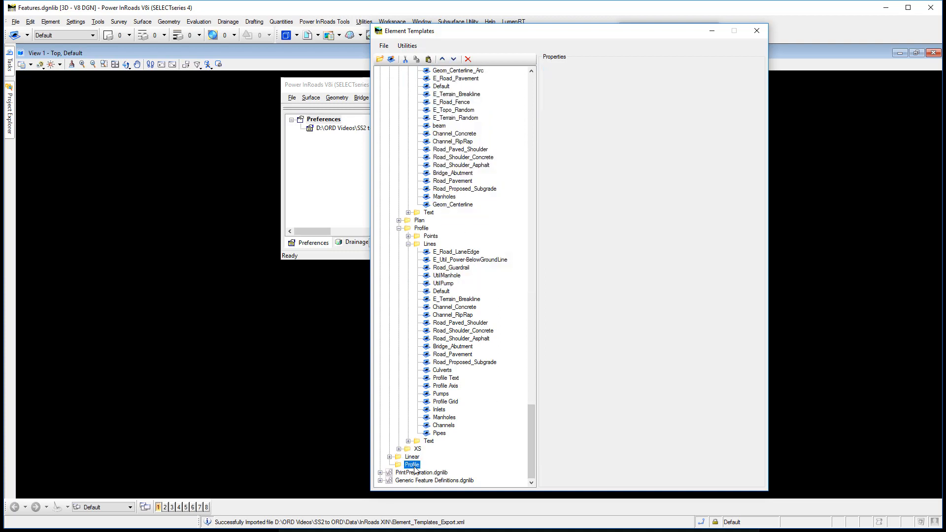
pyautogui.rightClick(414, 468)
pyautogui.click(443, 503)
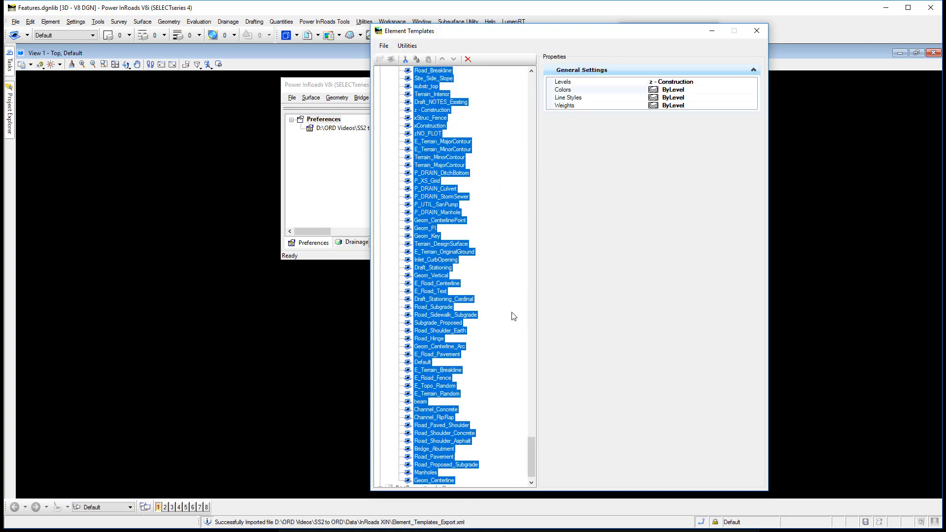
# Copy all Profile line templates, from E_Road_LaneEdge to Pipes, into the new Profile group and sort the group's children
pyautogui.moveTo(534, 442); pyautogui.dragTo(533, 258)
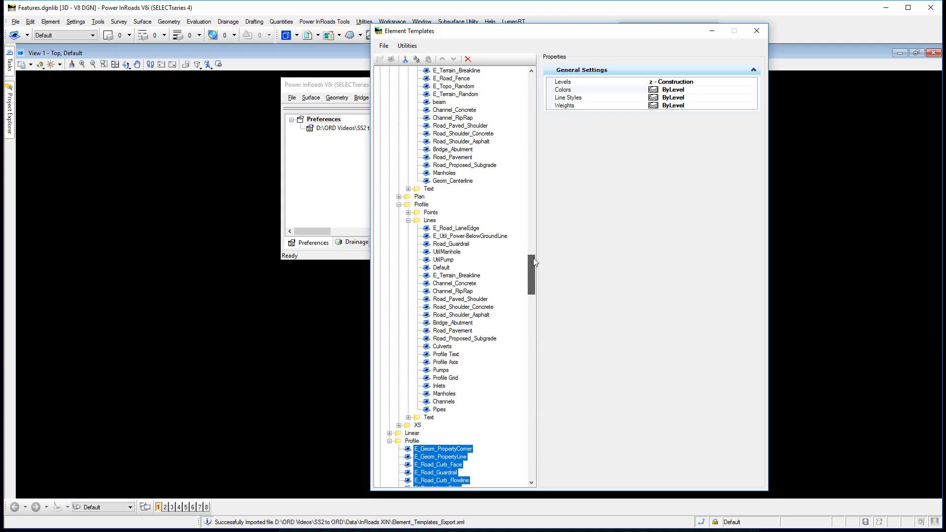
pyautogui.click(443, 228)
pyautogui.keyDown('shift'); pyautogui.click(437, 409); pyautogui.keyUp('shift')
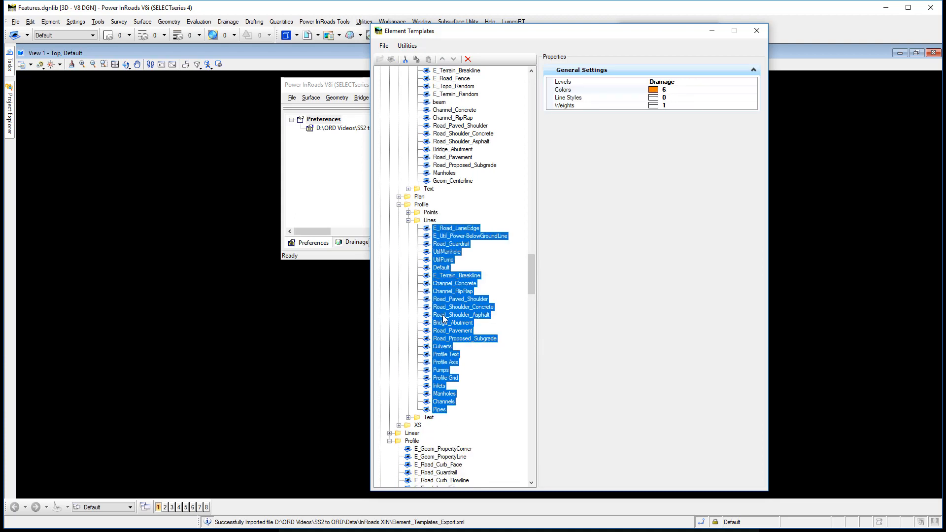
pyautogui.rightClick(444, 315)
pyautogui.click(465, 382)
pyautogui.moveTo(533, 279); pyautogui.dragTo(537, 301)
pyautogui.click(415, 215)
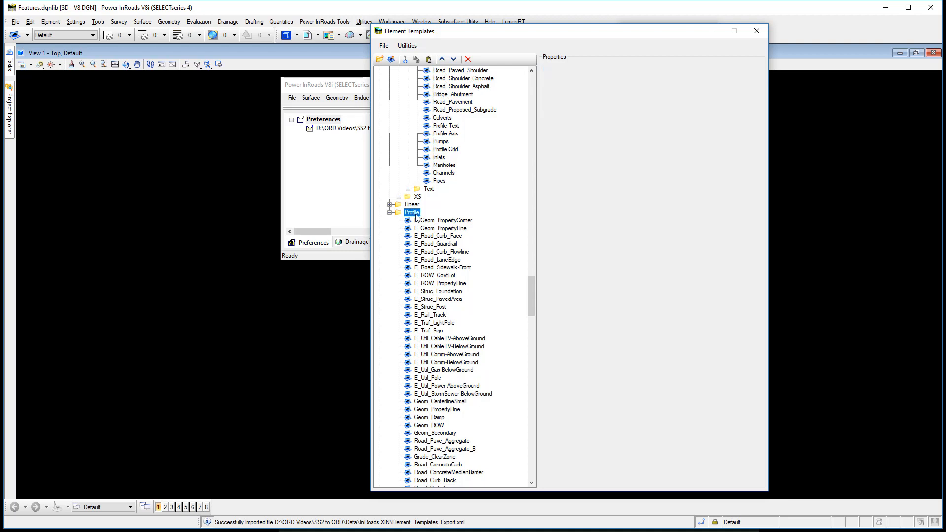
pyautogui.rightClick(416, 217)
pyautogui.click(443, 271)
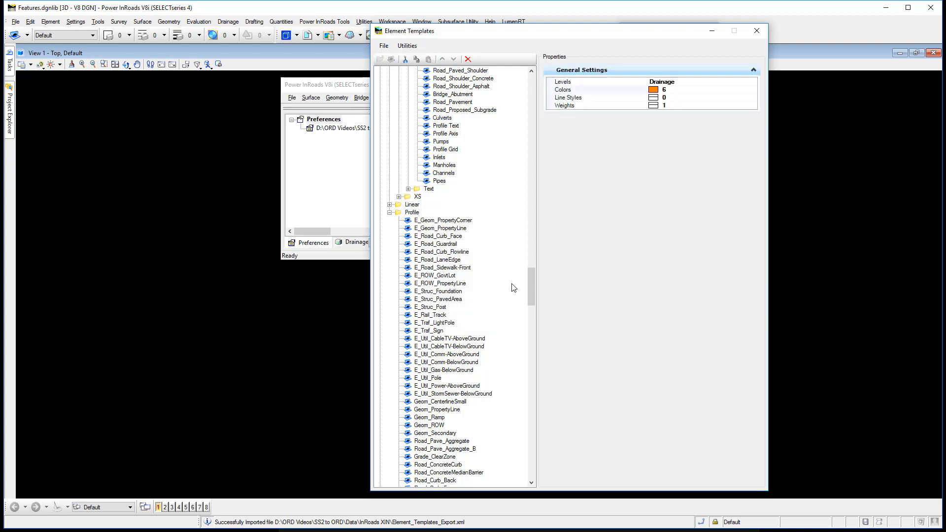
pyautogui.rightClick(408, 213)
pyautogui.click(440, 299)
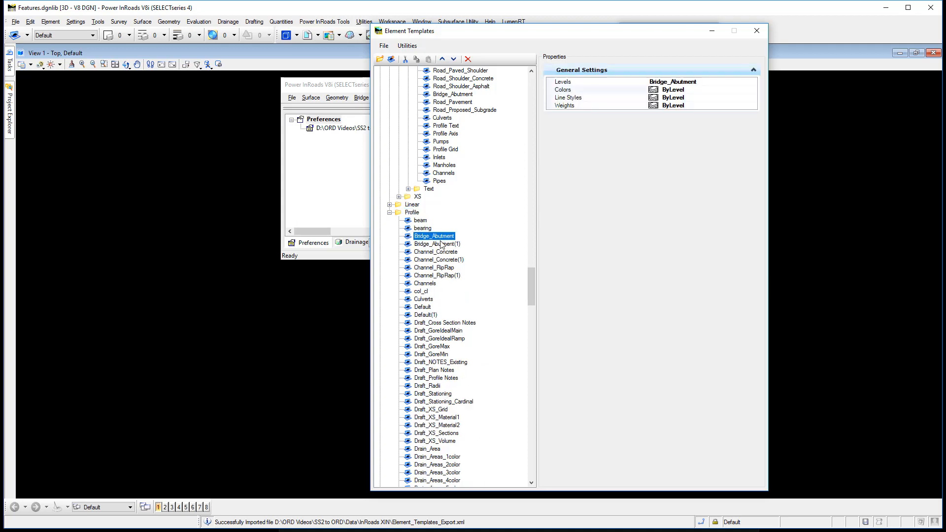
# Compare Bridge_Abutment with its duplicate, delete Bridge_Abutment(1) from the new Profile group, and select Channel_Concrete
pyautogui.click(440, 238)
pyautogui.click(441, 245)
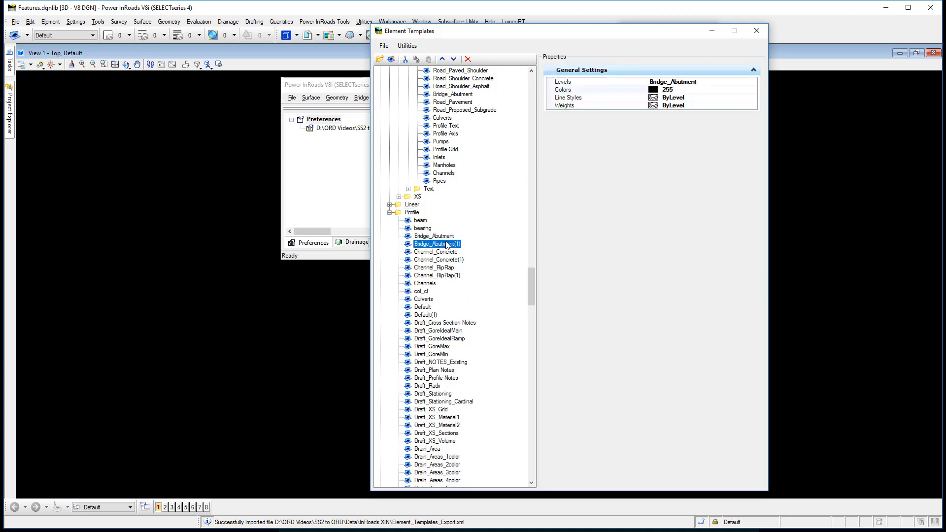
pyautogui.press('Delete')
pyautogui.click(444, 244)
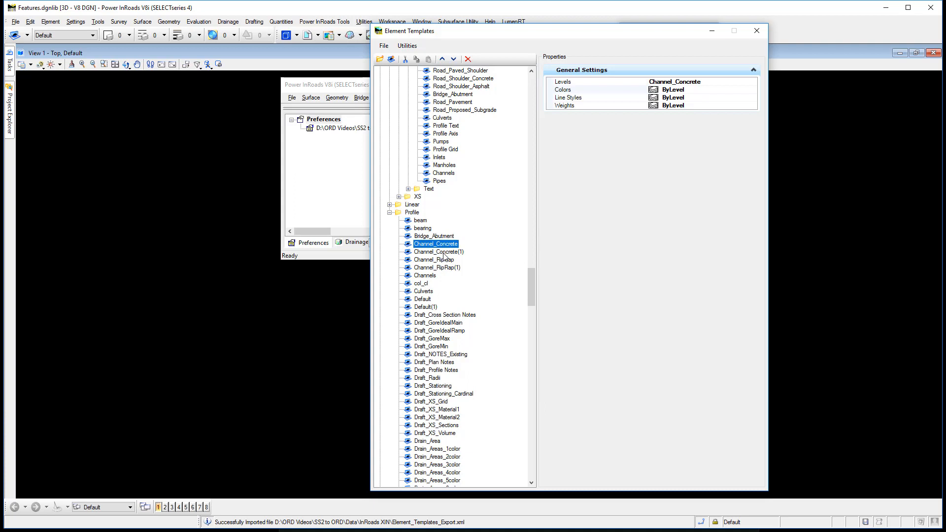
# Delete the duplicate Channel_Concrete(1) template from the new Profile group
pyautogui.click(443, 252)
pyautogui.press('Delete')
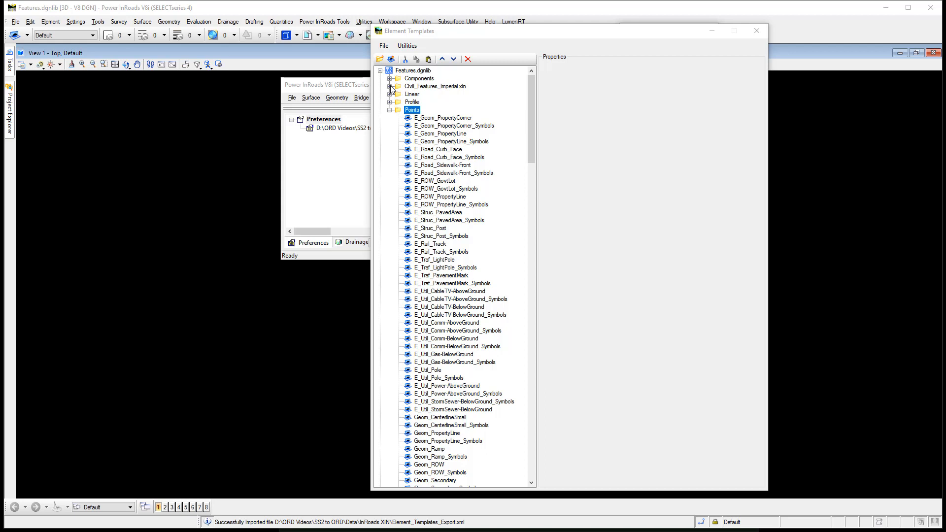
# Inspect the settings of several Points templates and set the colors of E_Geom_PropertyCorner through E_Topo_Random to ByLevel
pyautogui.click(443, 119)
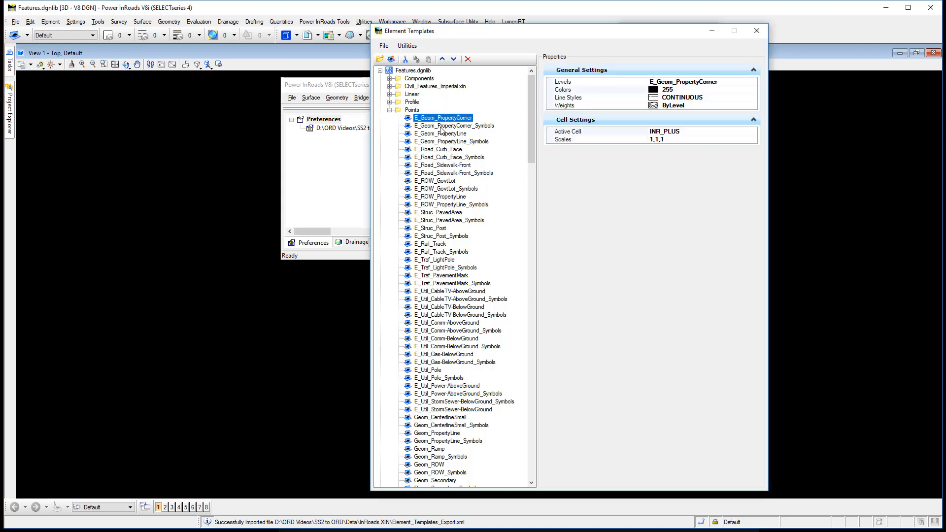
pyautogui.click(441, 126)
pyautogui.click(442, 150)
pyautogui.click(440, 181)
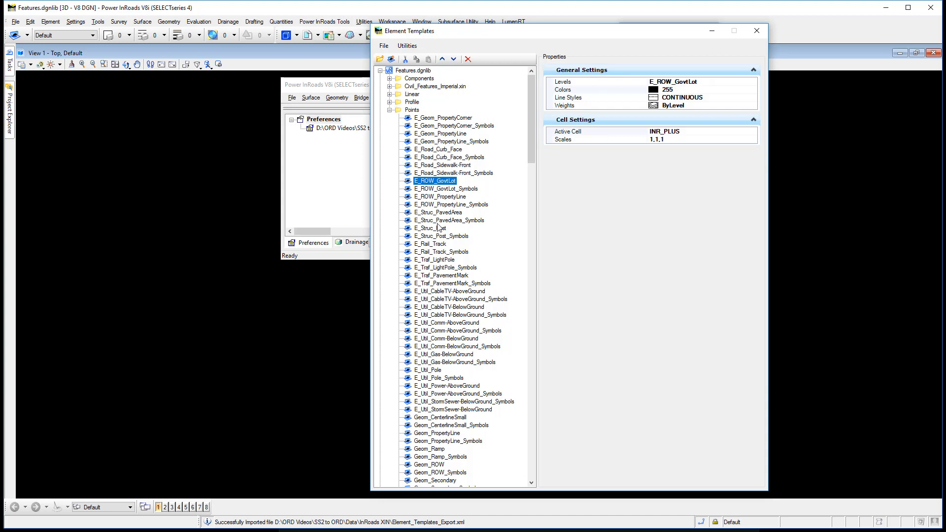
pyautogui.click(435, 229)
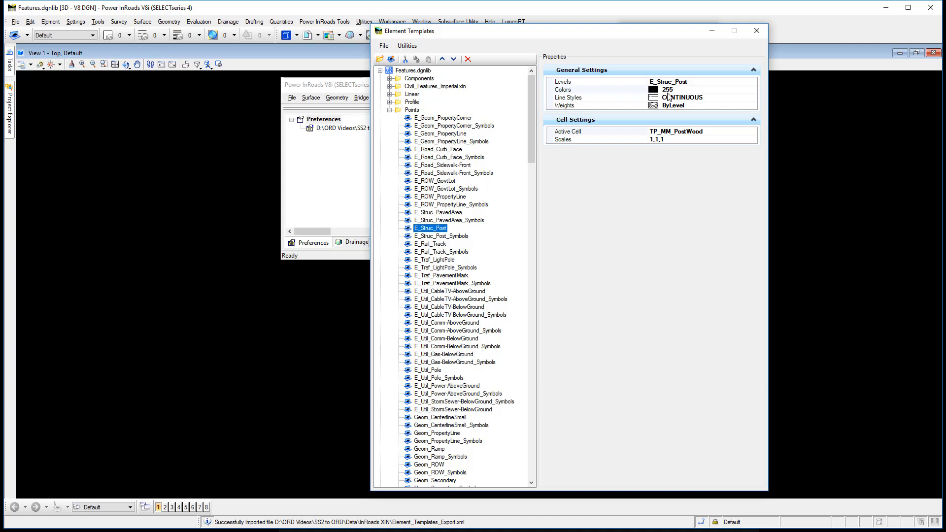
pyautogui.click(463, 120)
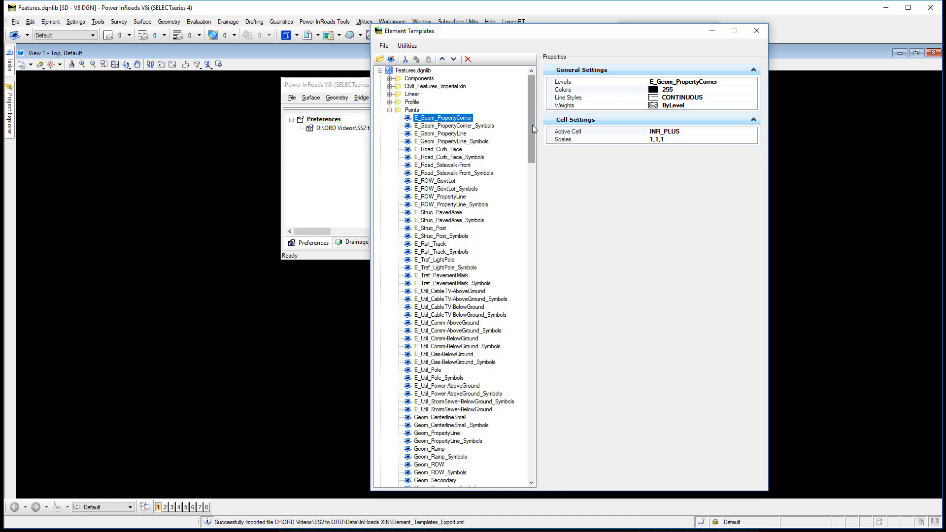
pyautogui.moveTo(532, 125); pyautogui.dragTo(551, 456)
pyautogui.keyDown('shift'); pyautogui.click(469, 464); pyautogui.keyUp('shift')
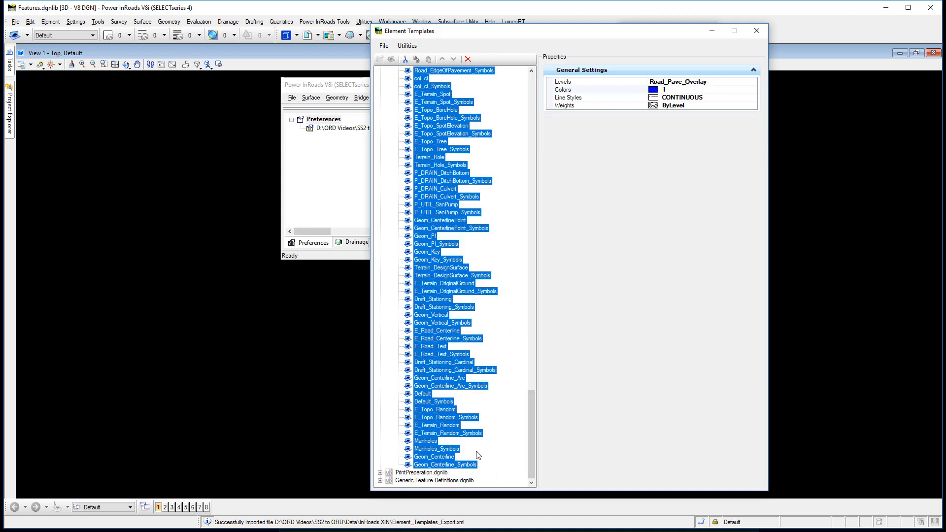
pyautogui.keyDown('shift'); pyautogui.click(436, 410); pyautogui.keyUp('shift')
pyautogui.click(755, 91)
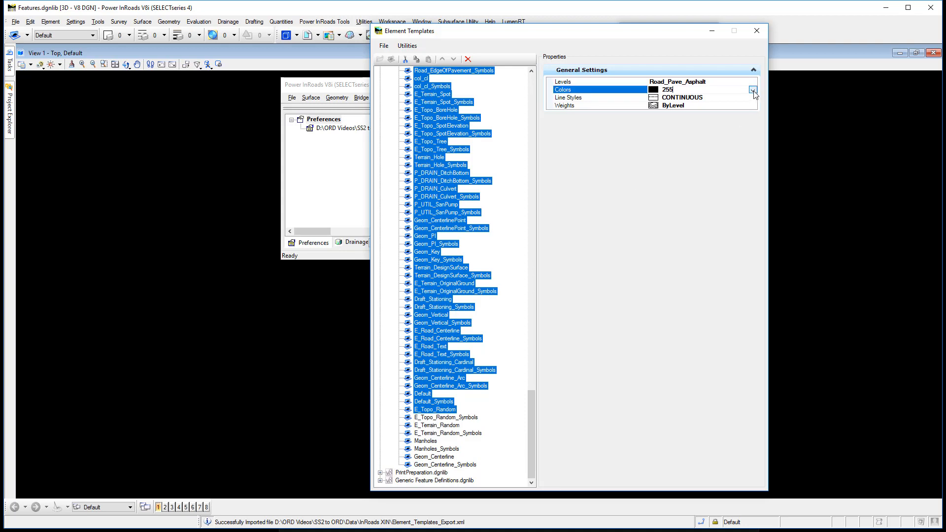
pyautogui.click(752, 91)
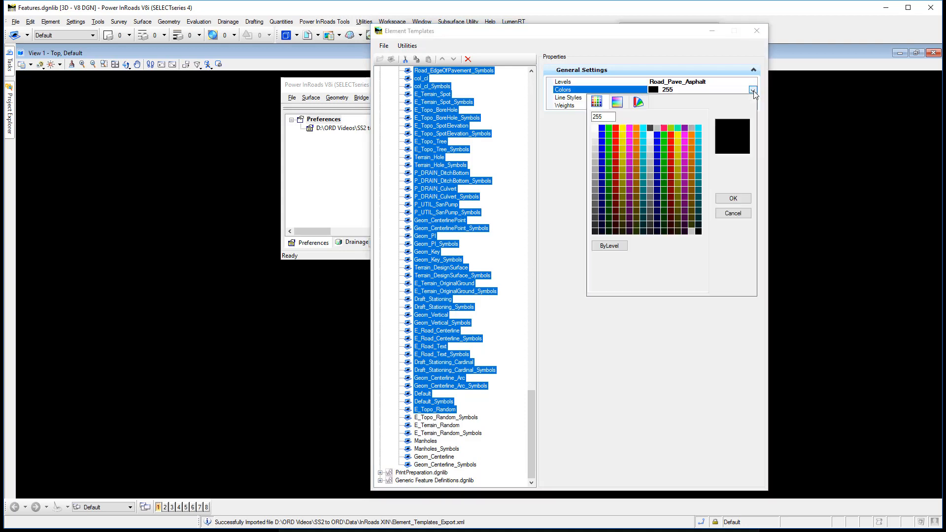
pyautogui.click(617, 246)
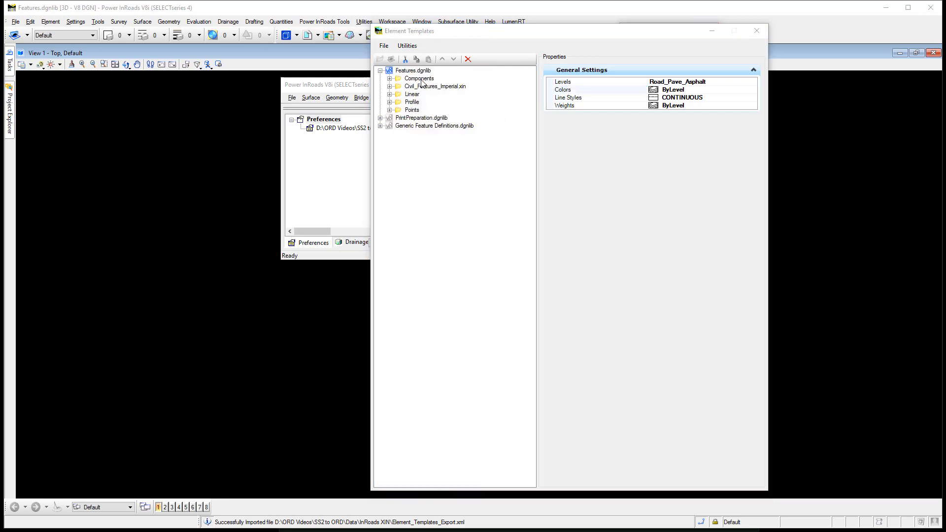
# Sort the template groups directly under Features.dgnlib
pyautogui.click(421, 72)
pyautogui.rightClick(420, 72)
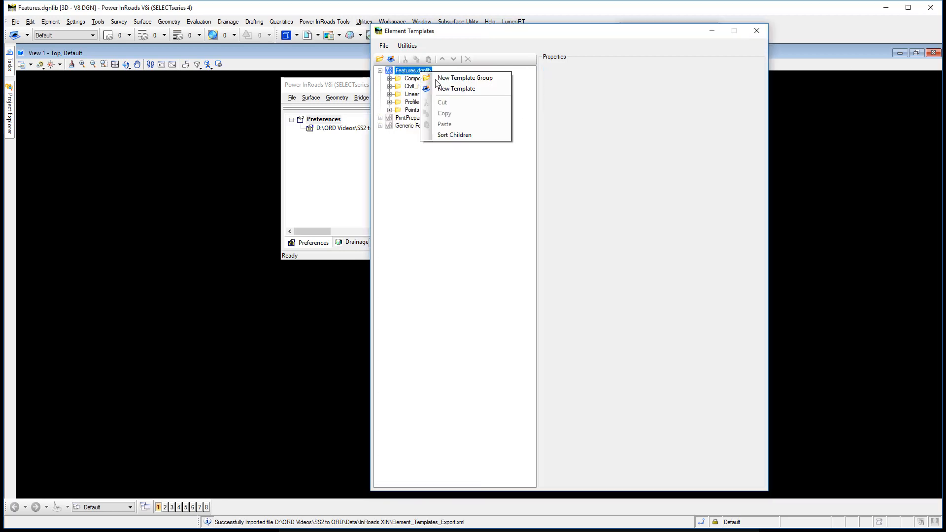
pyautogui.click(449, 135)
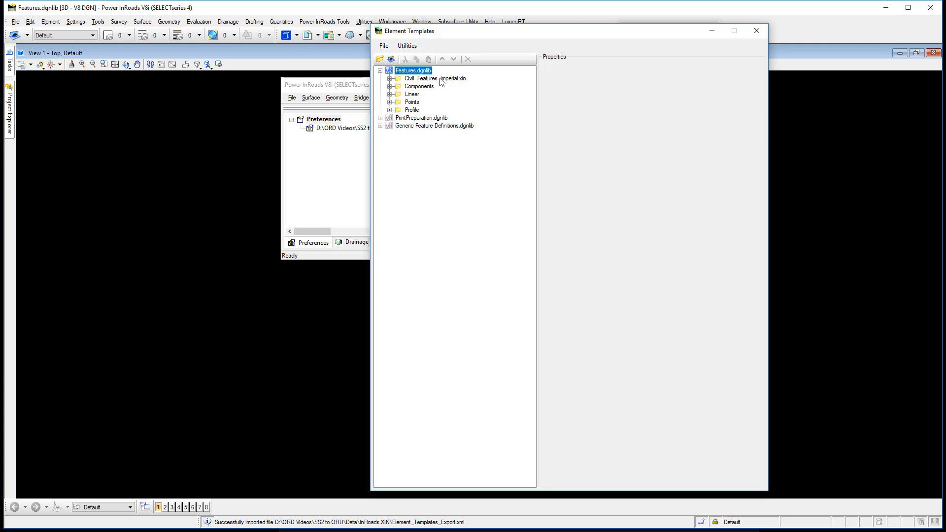
# Review the subgroups of Civil_Features_Imperial.xin and the templates in the Linear group, leaving both groups collapsed
pyautogui.click(389, 79)
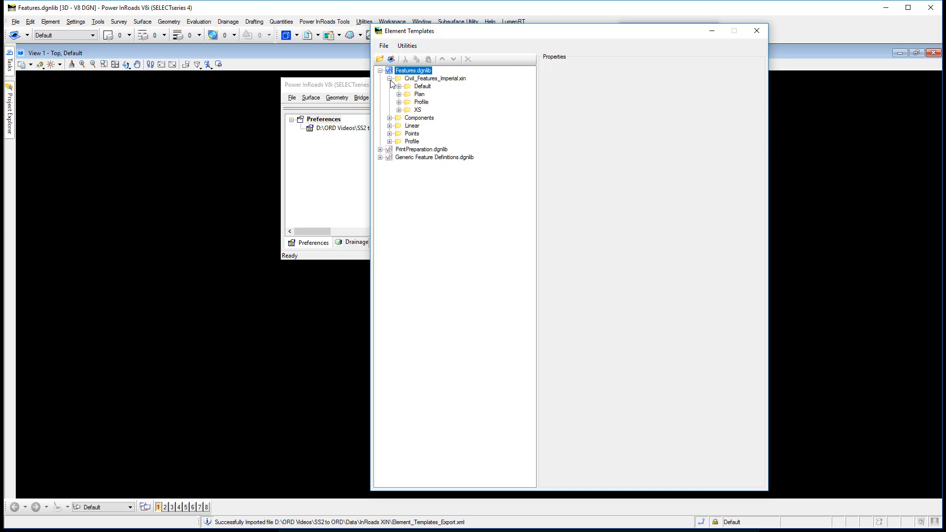
pyautogui.click(389, 80)
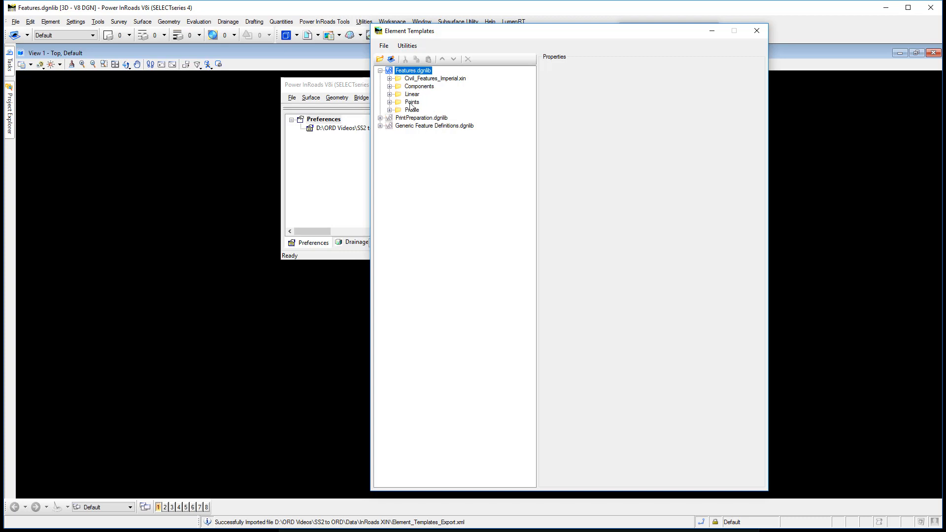
pyautogui.click(389, 78)
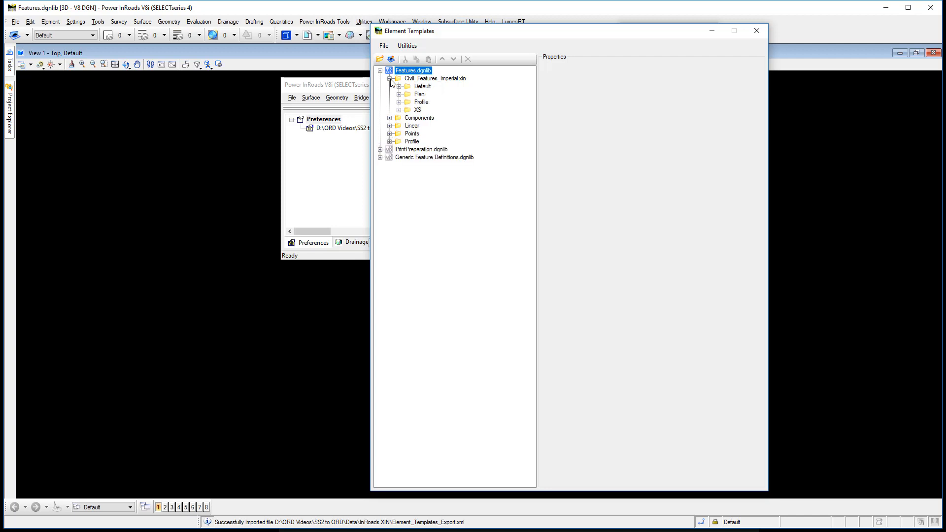
pyautogui.click(390, 79)
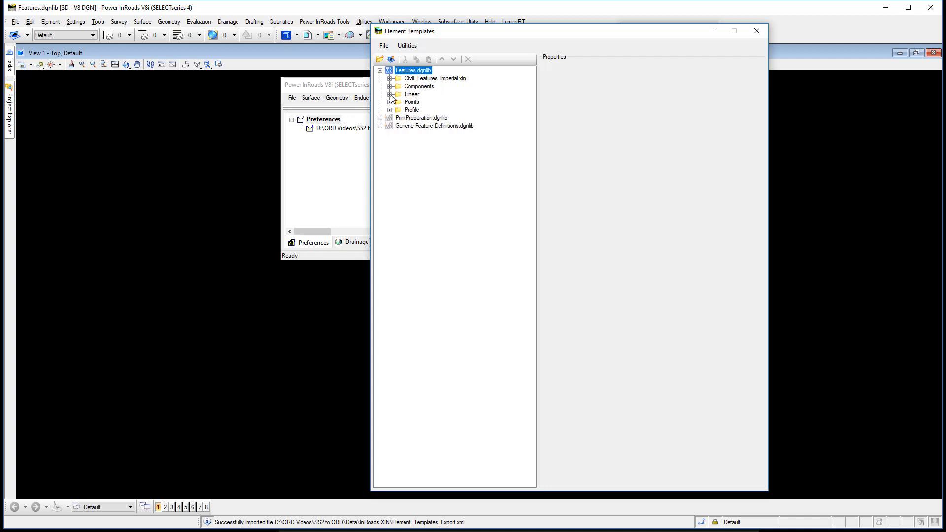
pyautogui.click(389, 94)
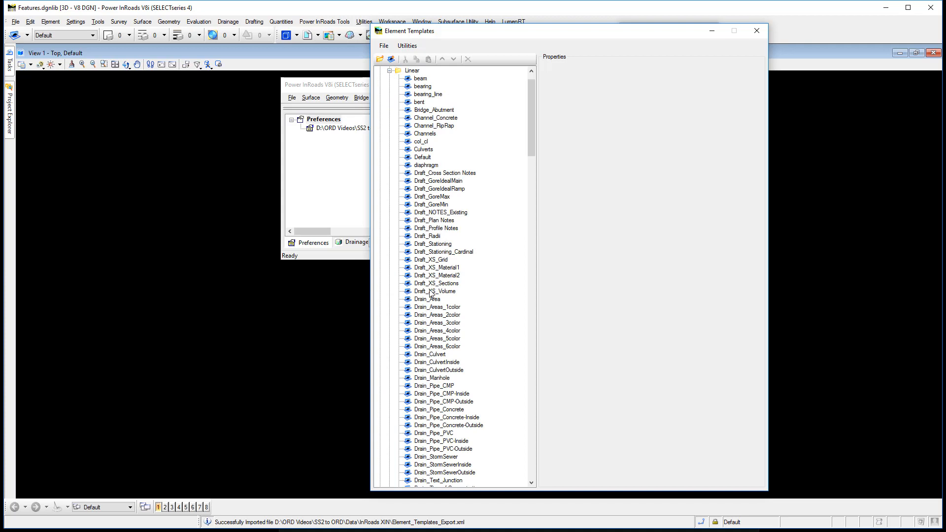
pyautogui.moveTo(531, 144); pyautogui.dragTo(533, 134)
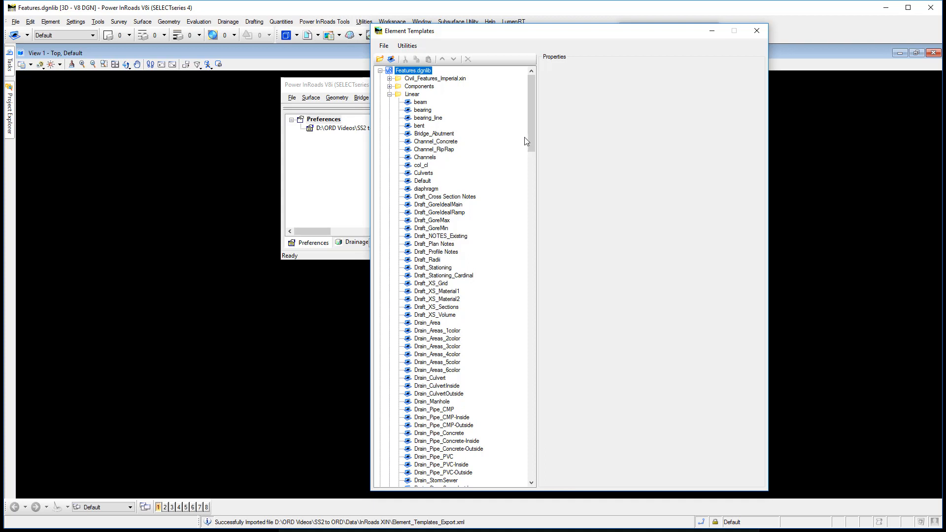
pyautogui.moveTo(529, 135); pyautogui.dragTo(575, 115)
pyautogui.click(389, 94)
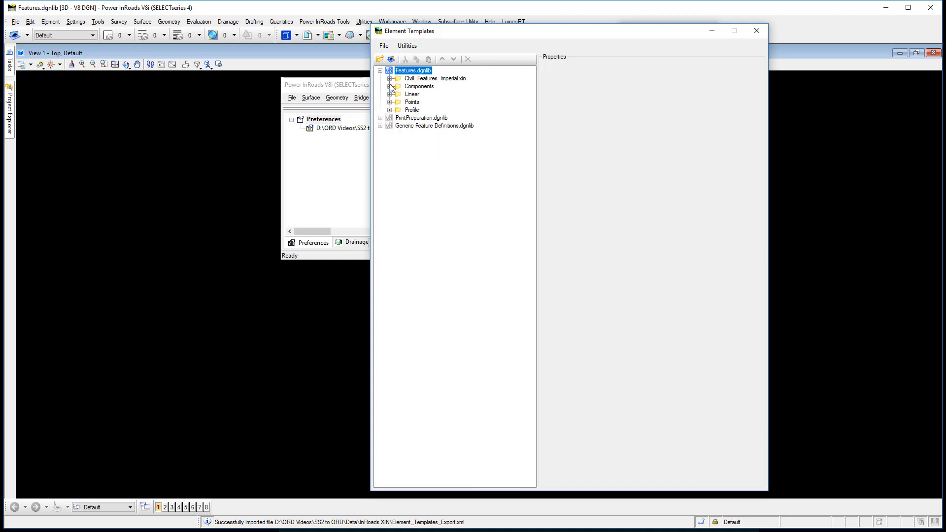
# Sort the children of the Components template group and collapse the group
pyautogui.click(389, 87)
pyautogui.click(418, 71)
pyautogui.rightClick(418, 72)
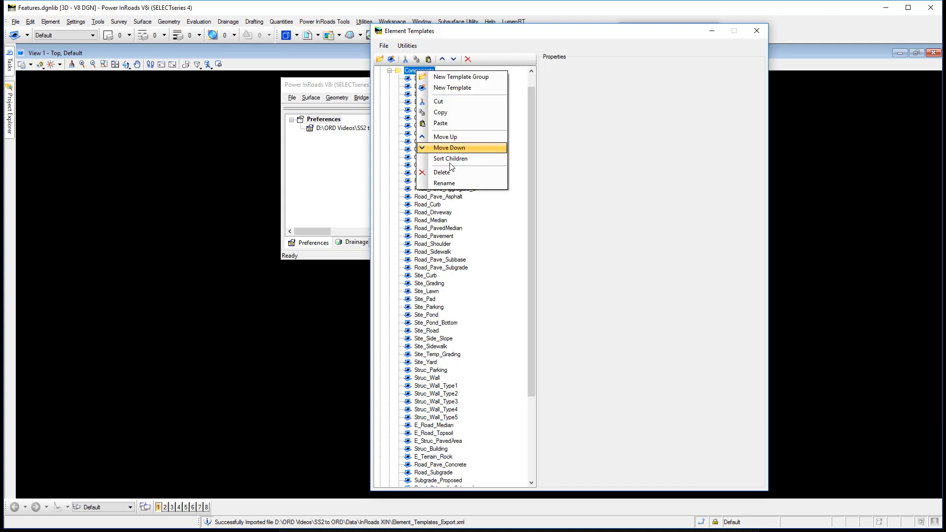
pyautogui.click(449, 163)
pyautogui.click(389, 71)
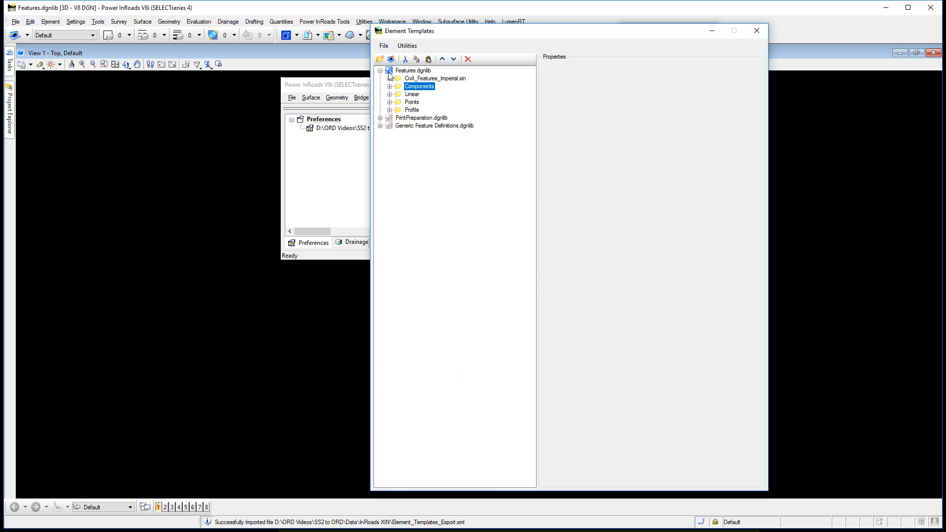
# Sort the children of the Points template group and collapse the group
pyautogui.click(390, 102)
pyautogui.rightClick(411, 70)
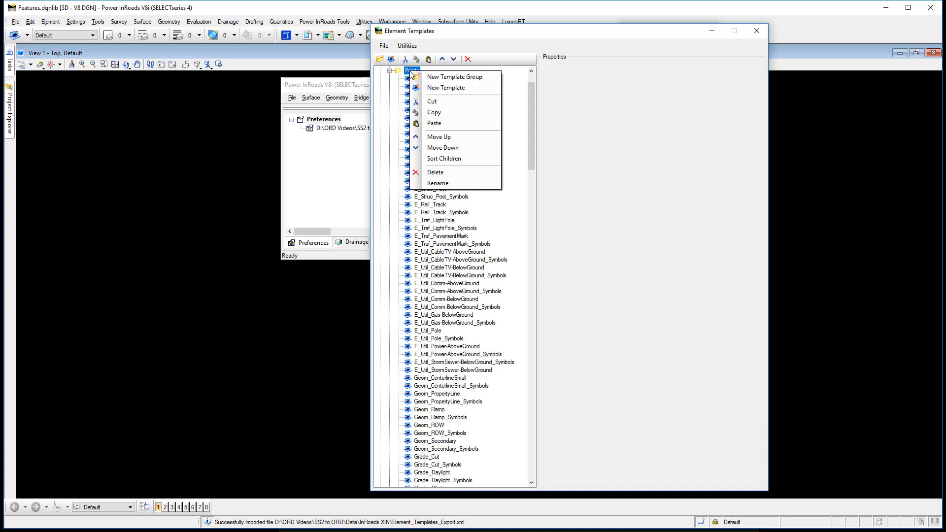
pyautogui.click(449, 158)
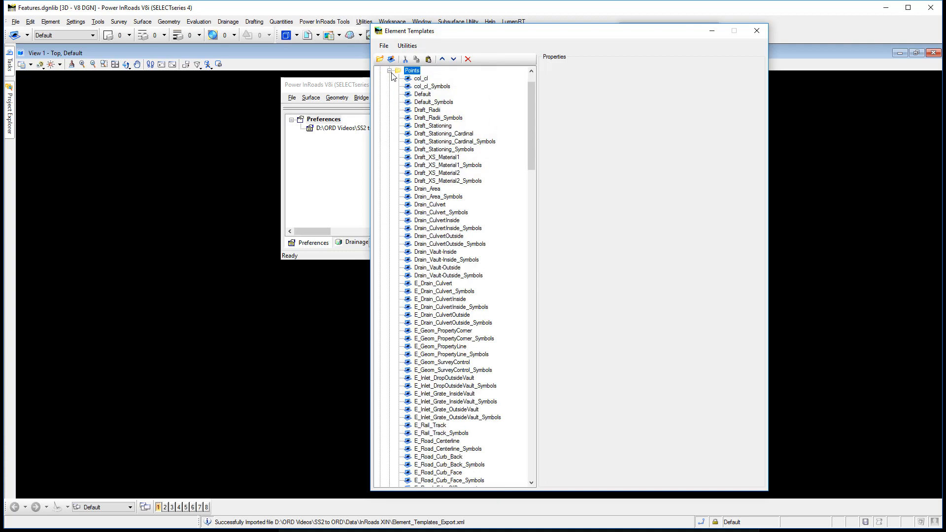
pyautogui.click(390, 71)
# Sort the children of the Profile template group, collapse it and close the Element Templates dialog
pyautogui.click(390, 110)
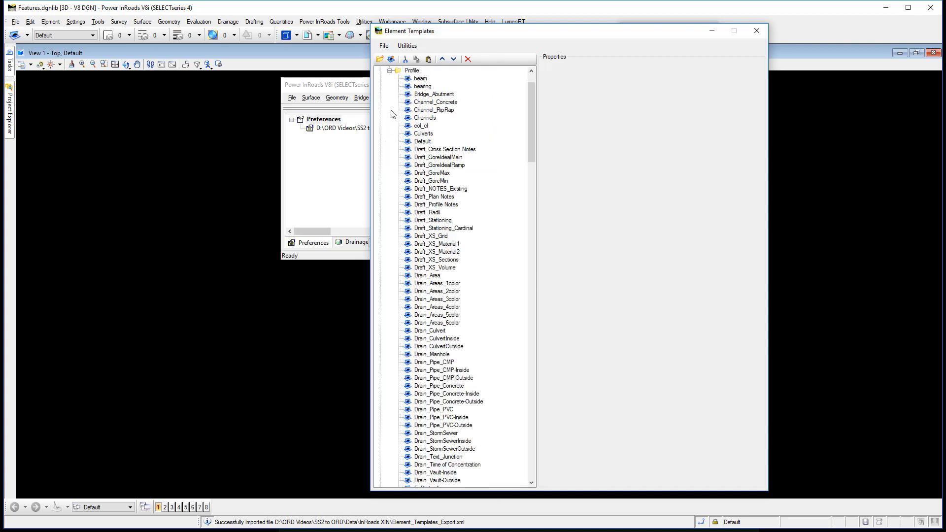
pyautogui.click(415, 72)
pyautogui.rightClick(415, 73)
pyautogui.click(449, 158)
pyautogui.click(390, 71)
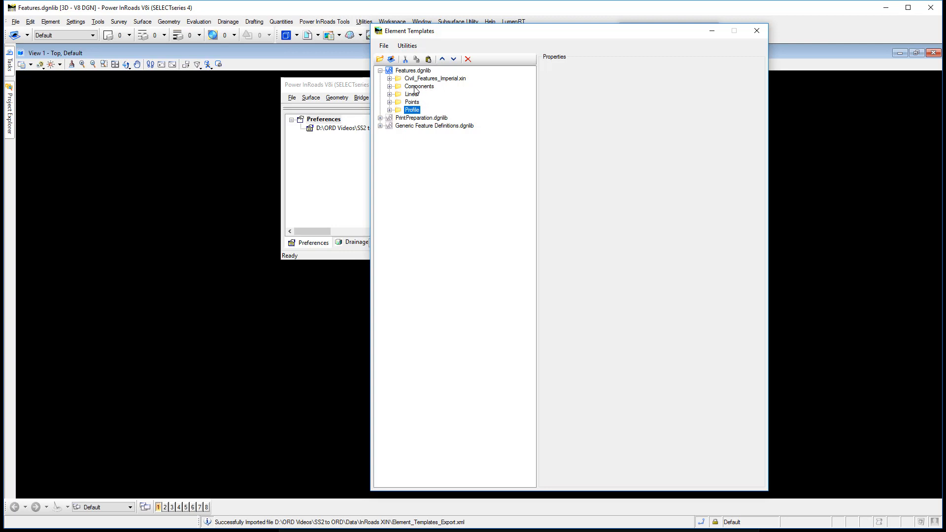
pyautogui.click(758, 31)
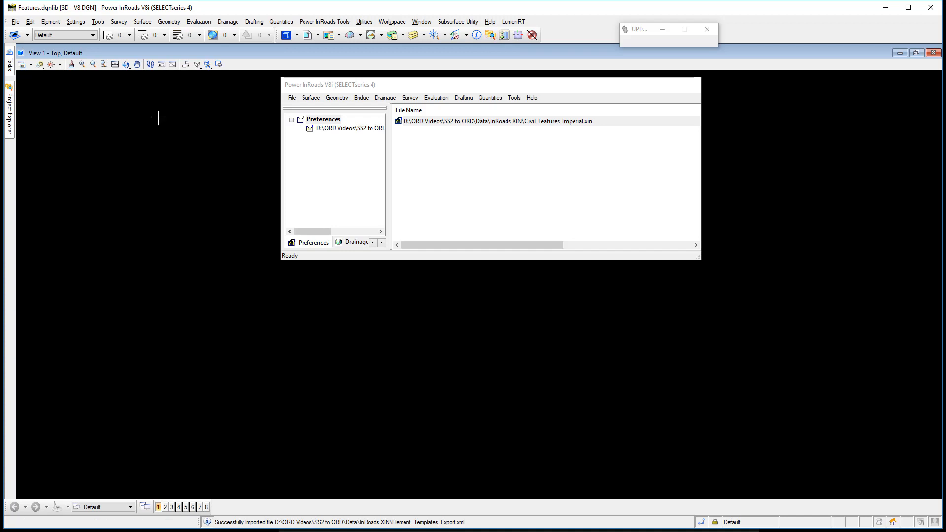
# Open Project Explorer and keep it pinned, moving the Power InRoads window slightly away from it
pyautogui.click(9, 118)
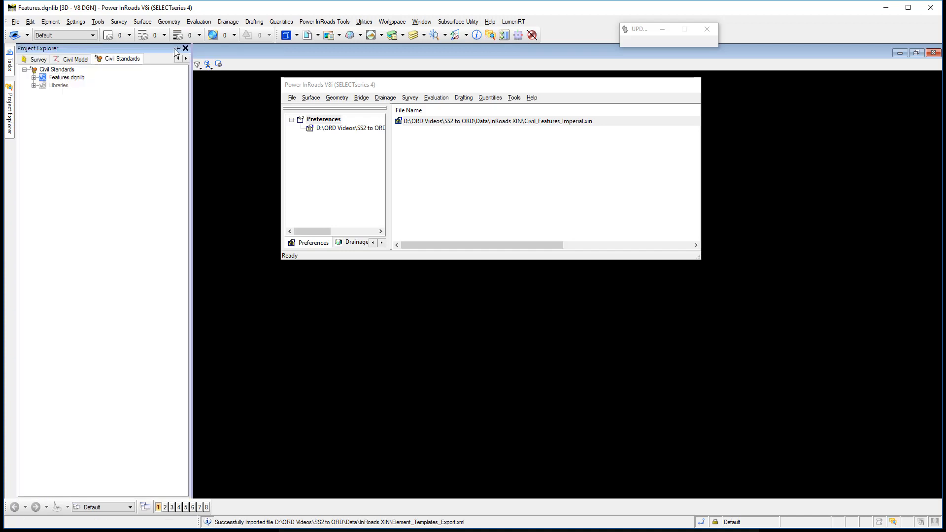
pyautogui.click(176, 49)
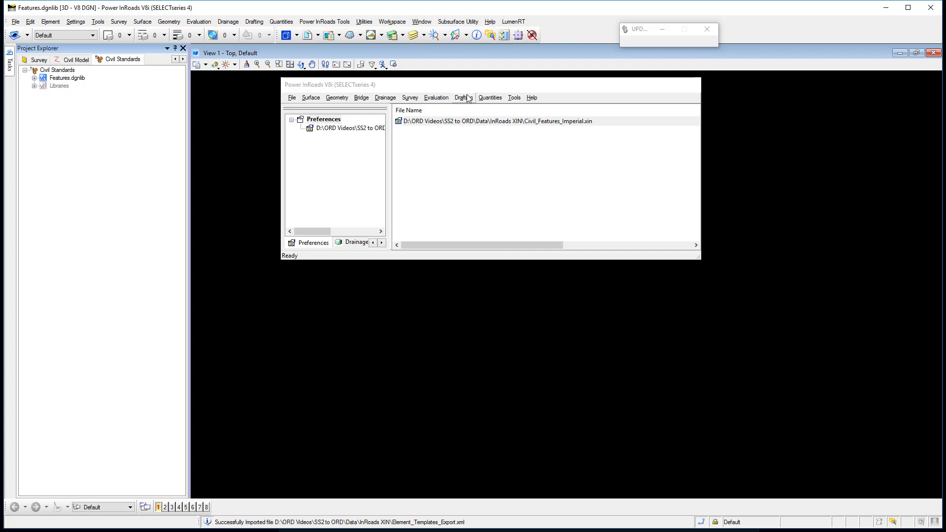
pyautogui.moveTo(474, 87); pyautogui.dragTo(507, 88)
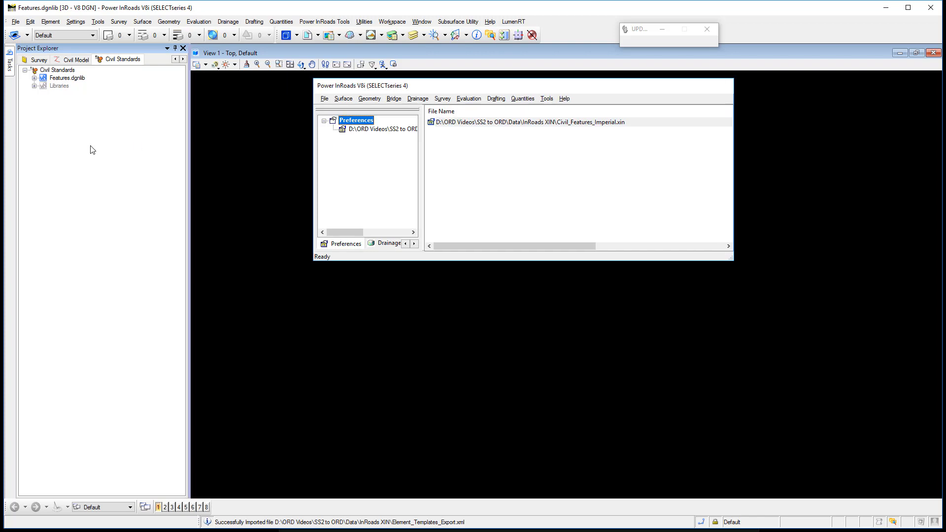
# Link the active feature styles to the Feature Definitions of Features.dgnlib in Civil Standards
pyautogui.click(34, 78)
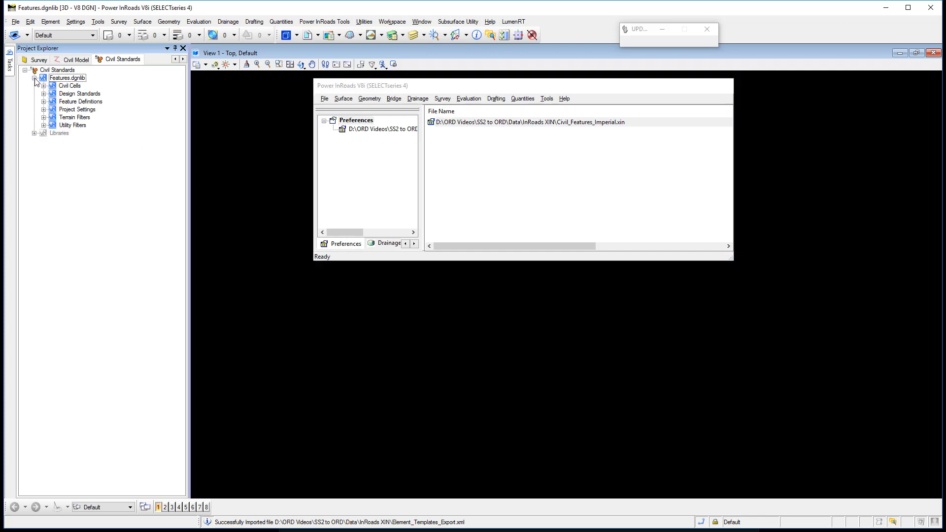
pyautogui.click(68, 105)
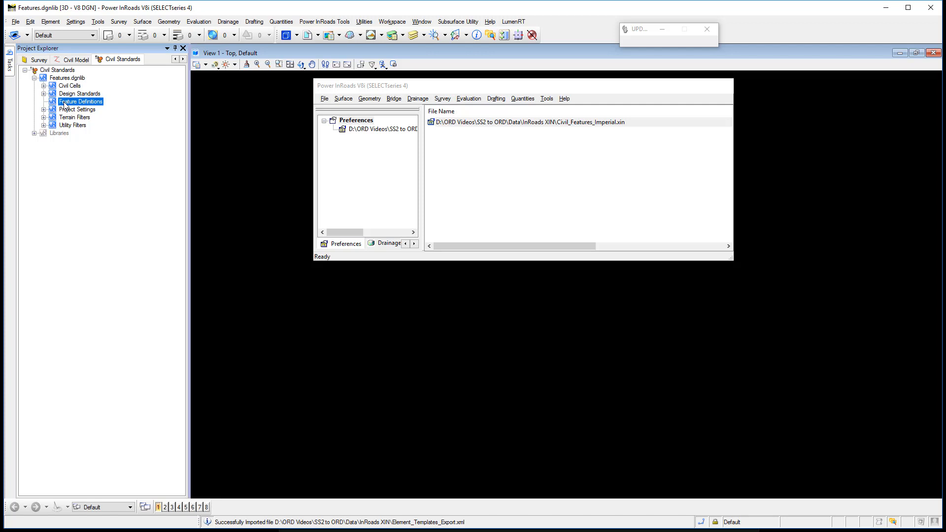
pyautogui.rightClick(66, 105)
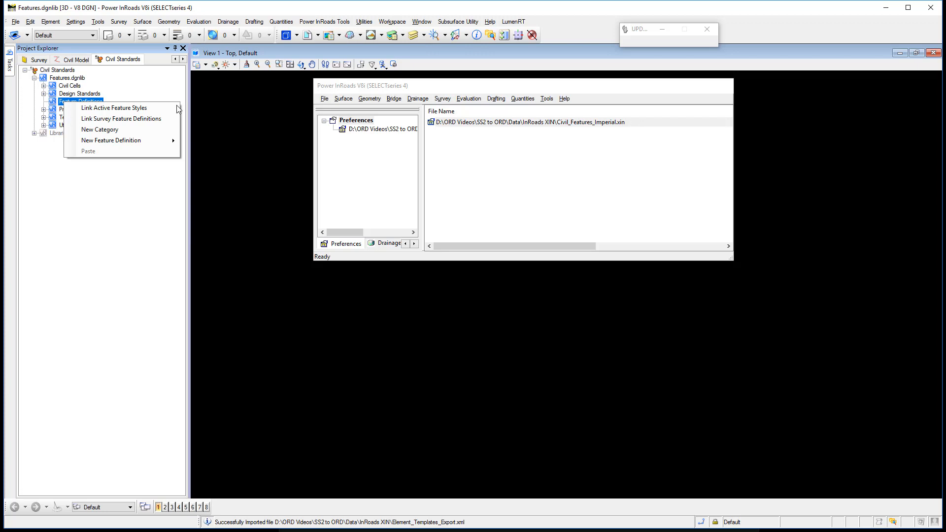
pyautogui.click(113, 108)
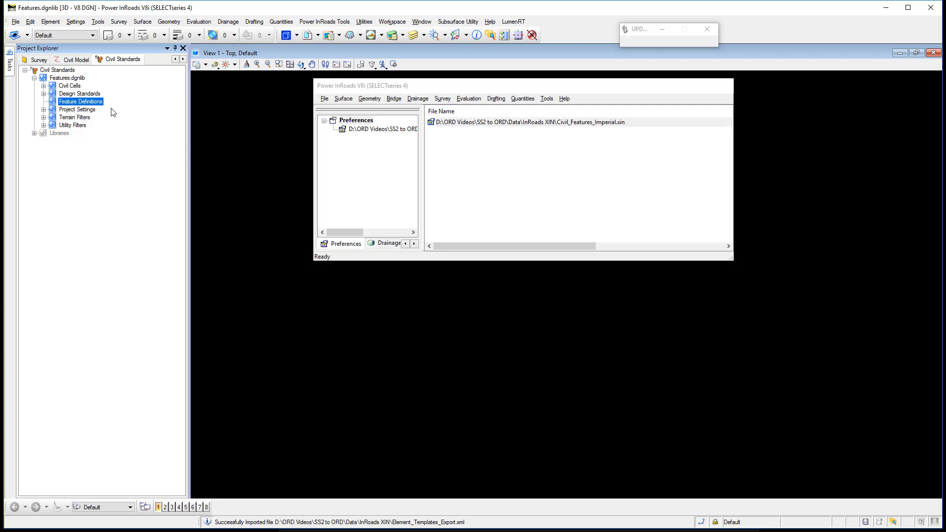
# Show the properties of the Road_Pave_Concrete feature definition under Civil_Features_Imperial.xin, keeping the Power InRoads window clear of the panels, and check its 3D element template
pyautogui.click(43, 102)
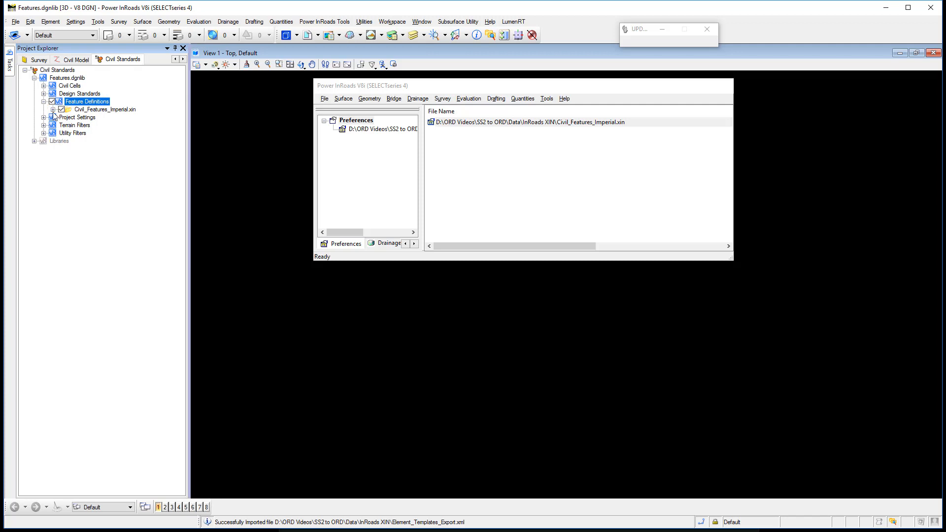
pyautogui.click(53, 109)
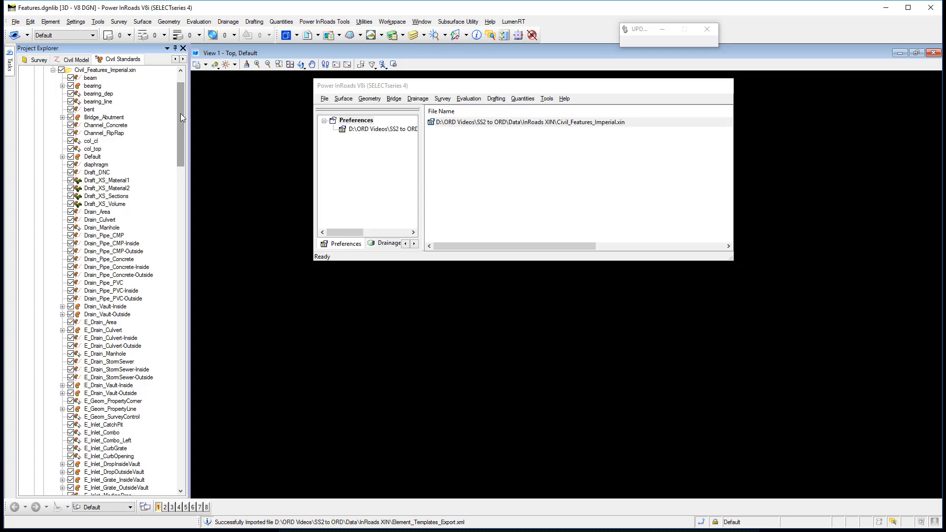
pyautogui.moveTo(180, 113); pyautogui.dragTo(208, 382)
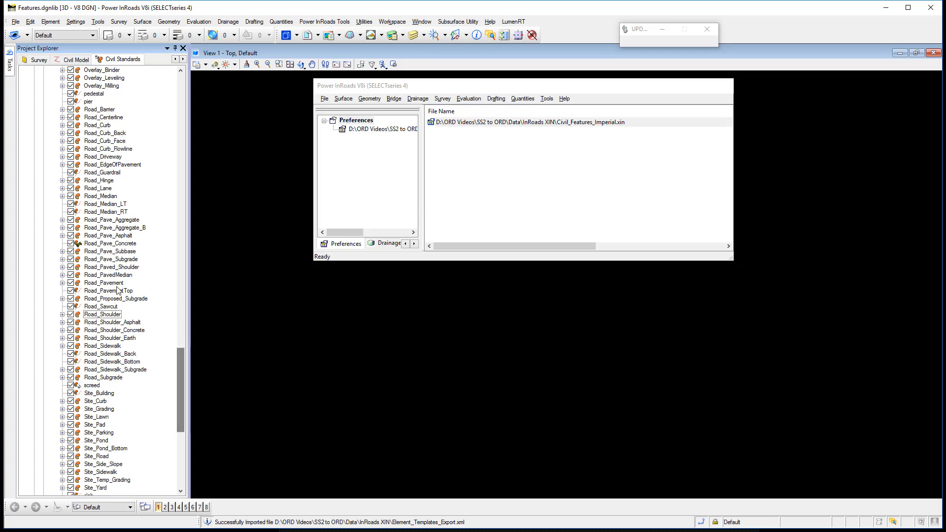
pyautogui.click(106, 243)
pyautogui.rightClick(107, 244)
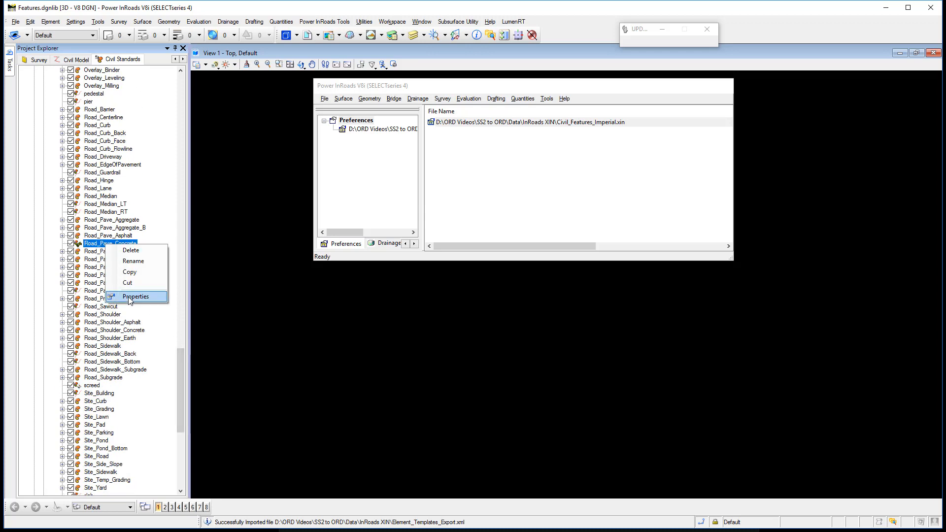
pyautogui.click(129, 297)
pyautogui.moveTo(547, 87); pyautogui.dragTo(833, 184)
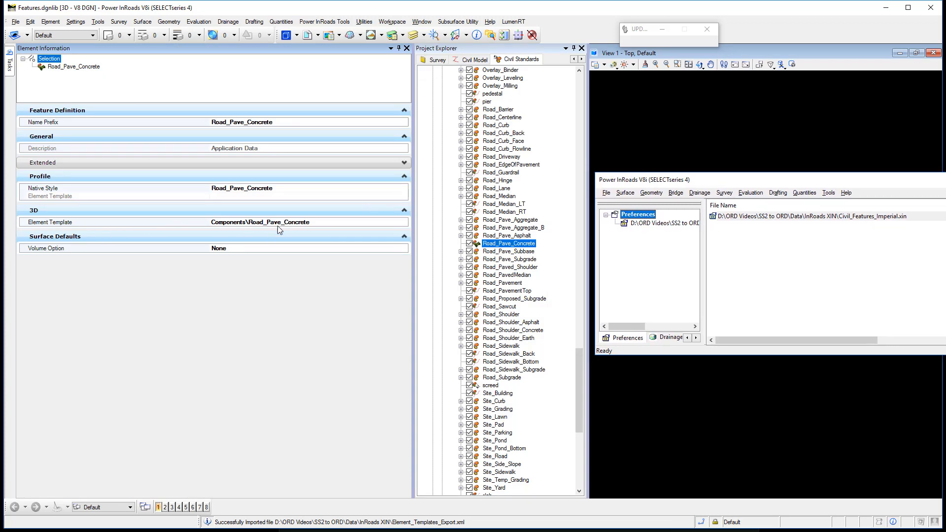
pyautogui.click(317, 223)
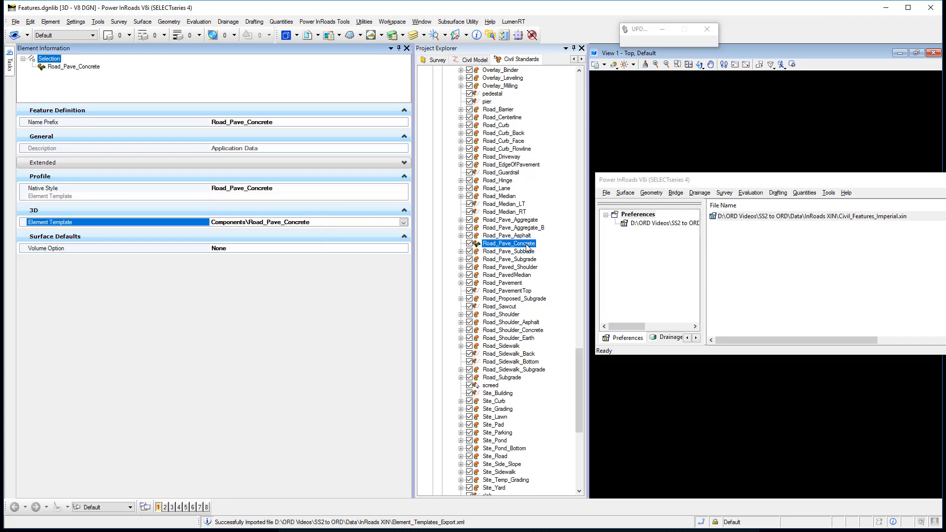
# Examine the Road_Pave_Concrete template in the Components group of Features.dgnlib in Element Templates, then collapse the group and close the dialog
pyautogui.click(50, 21)
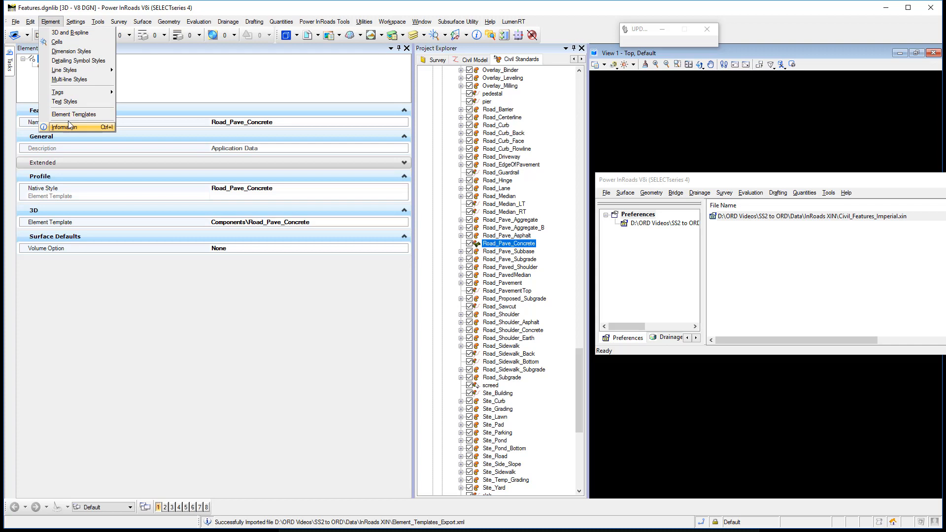
pyautogui.click(73, 114)
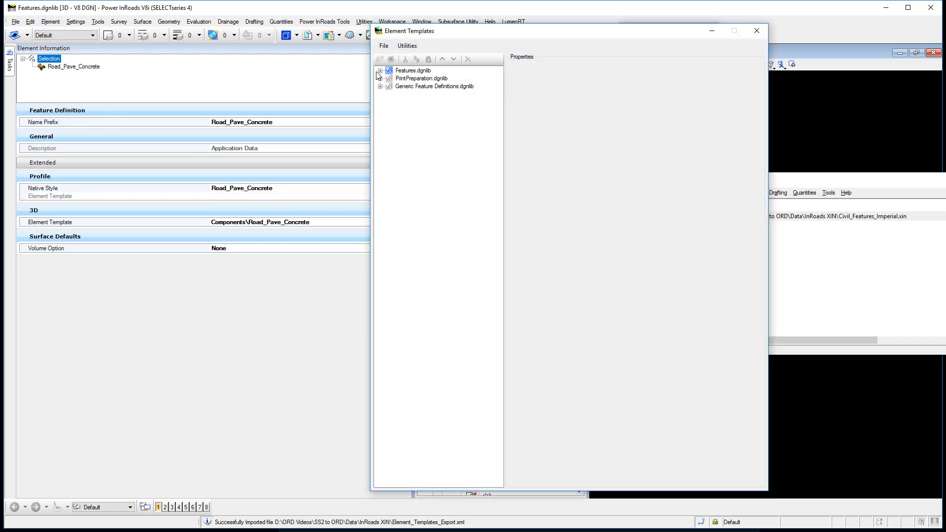
pyautogui.click(380, 70)
pyautogui.click(389, 87)
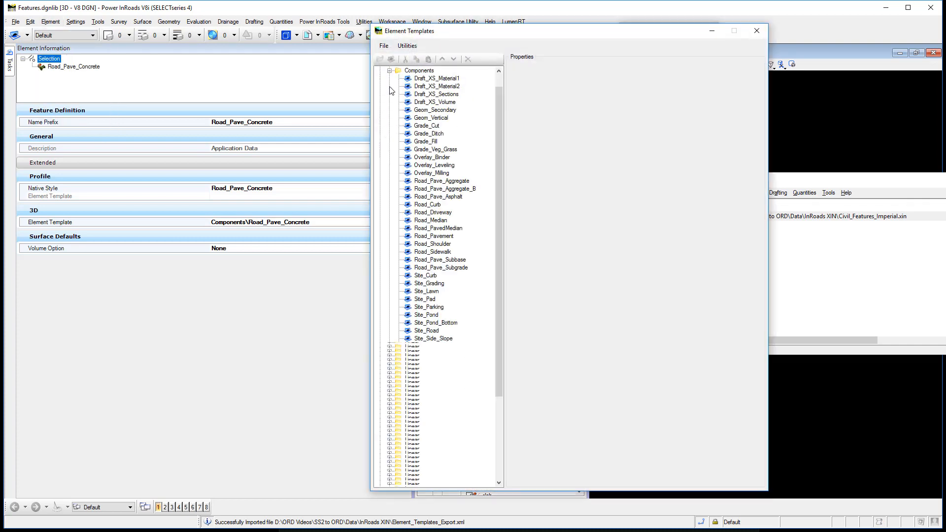
pyautogui.click(458, 284)
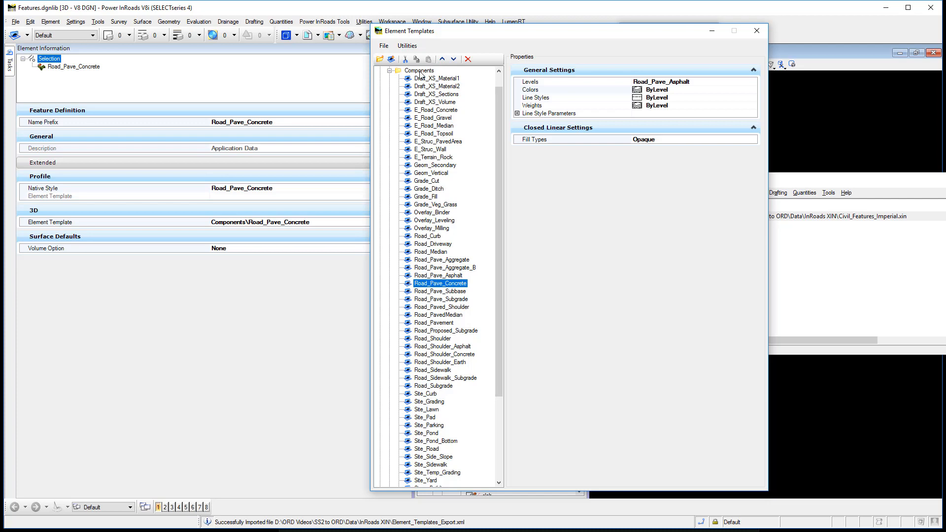
pyautogui.scroll(1, 420, 75)
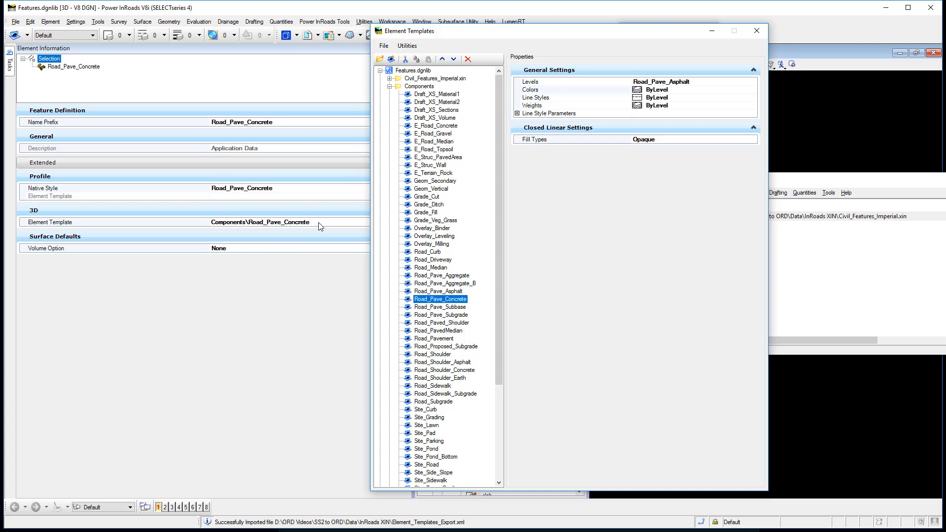
pyautogui.click(389, 87)
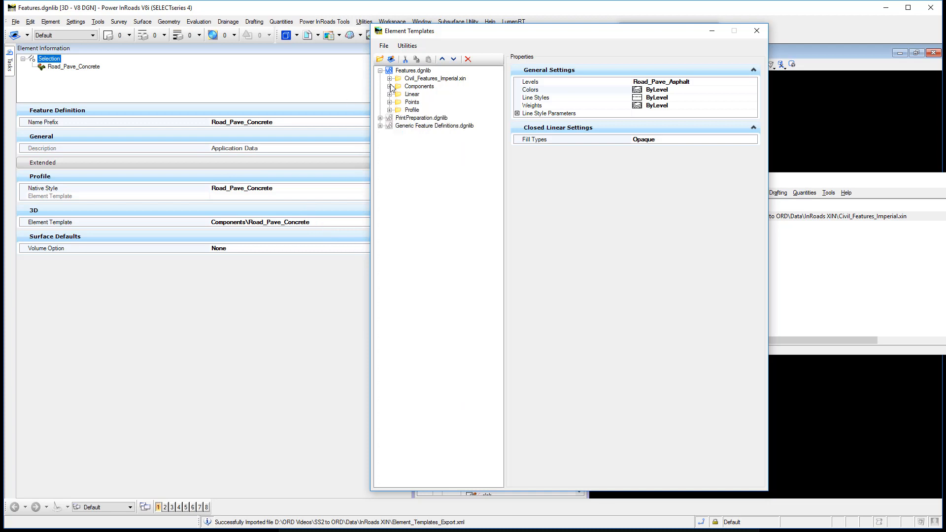
pyautogui.click(747, 35)
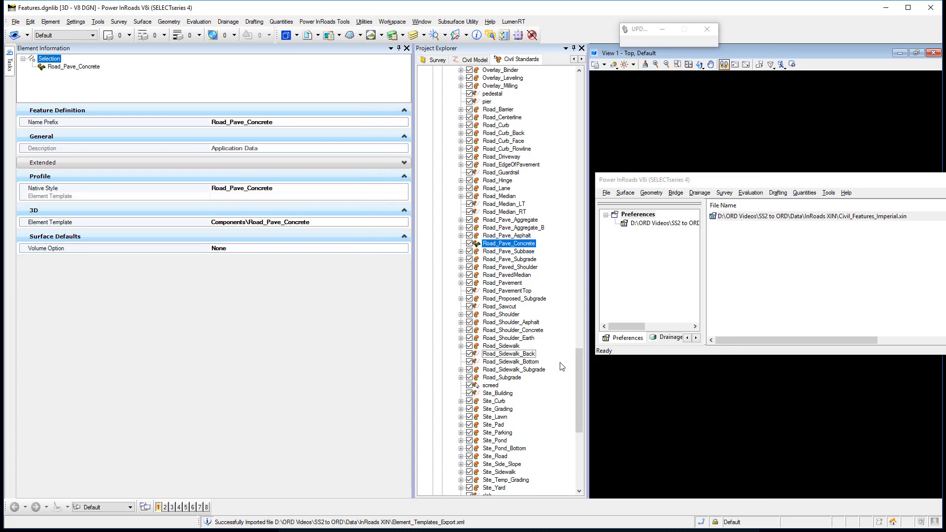
# Select the Grade_DitchBottom feature definition and clear its Plan native style
pyautogui.moveTo(581, 357); pyautogui.dragTo(590, 276)
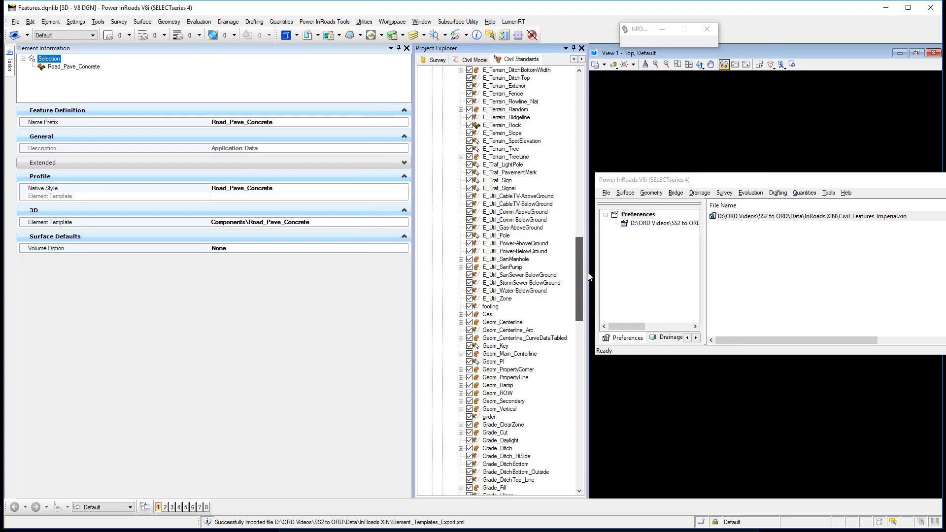
pyautogui.scroll(-5, 589, 277)
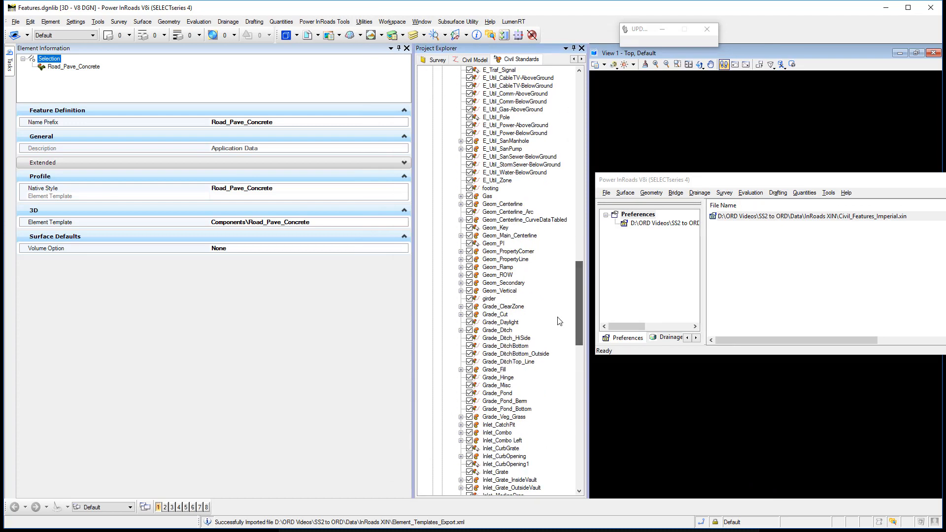
pyautogui.click(521, 346)
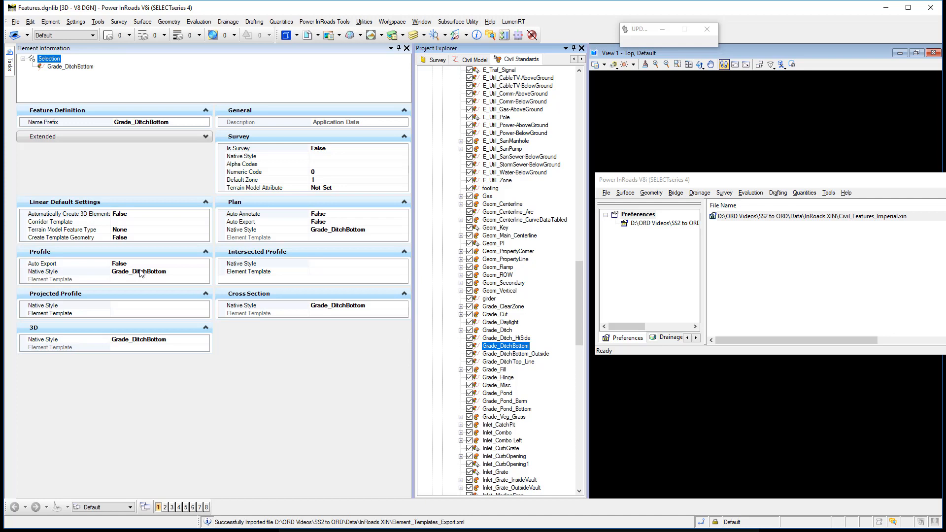
pyautogui.click(388, 229)
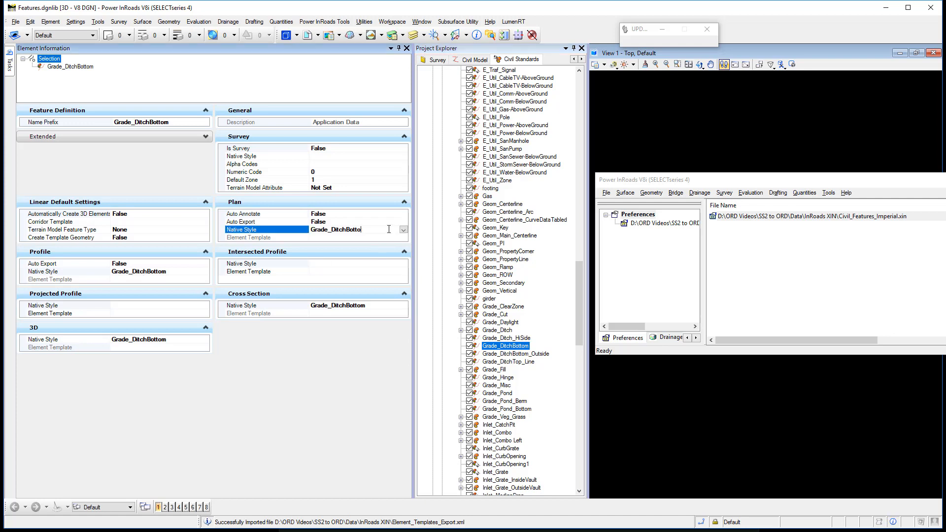
pyautogui.press('BackSpace')
pyautogui.press('BackSpace')
pyautogui.press('BackSpace')
pyautogui.press('BackSpace')
pyautogui.press('BackSpace')
pyautogui.press('BackSpace')
pyautogui.press('BackSpace')
pyautogui.press('BackSpace')
pyautogui.press('BackSpace')
pyautogui.press('BackSpace')
pyautogui.press('BackSpace')
pyautogui.press('BackSpace')
pyautogui.press('BackSpace')
pyautogui.press('BackSpace')
pyautogui.press('BackSpace')
pyautogui.press('Tab')
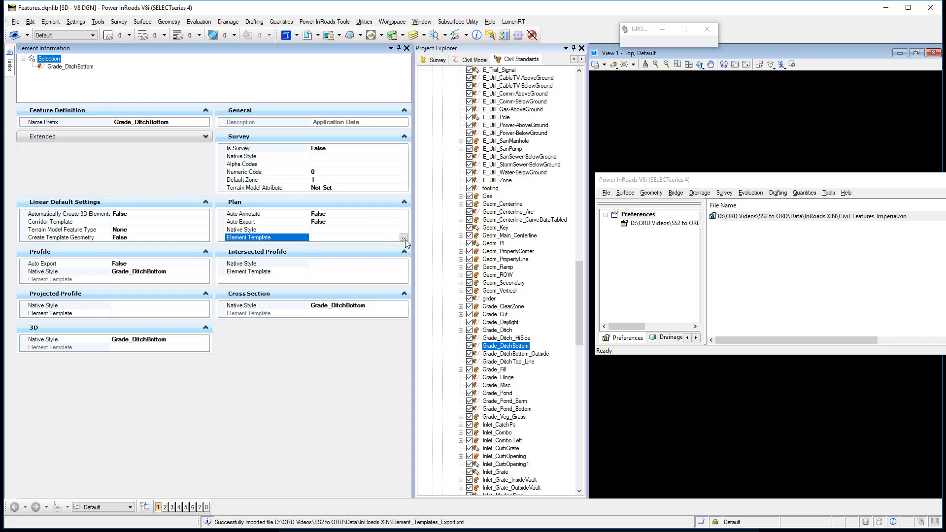
# Assign the Linear\Grade_DitchBottom element template to the Plan settings of the Grade_DitchBottom feature definition
pyautogui.click(403, 238)
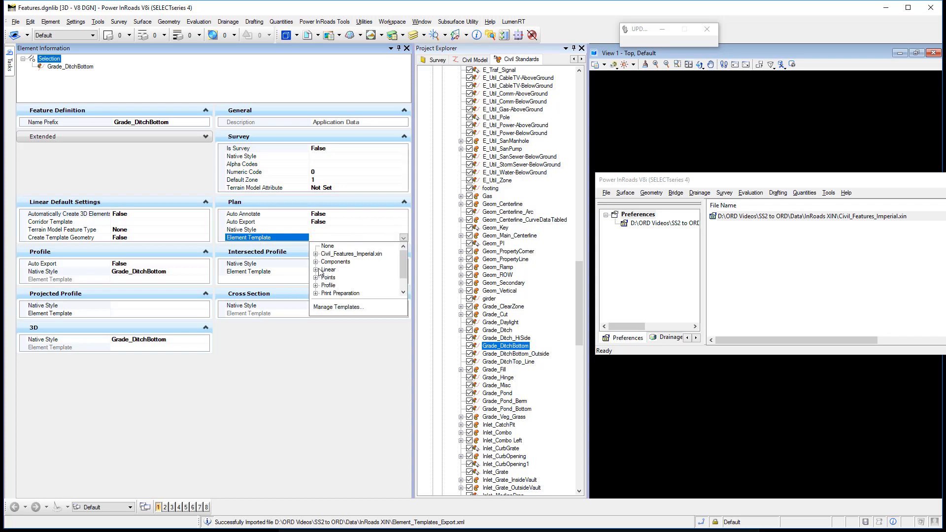
pyautogui.click(403, 275)
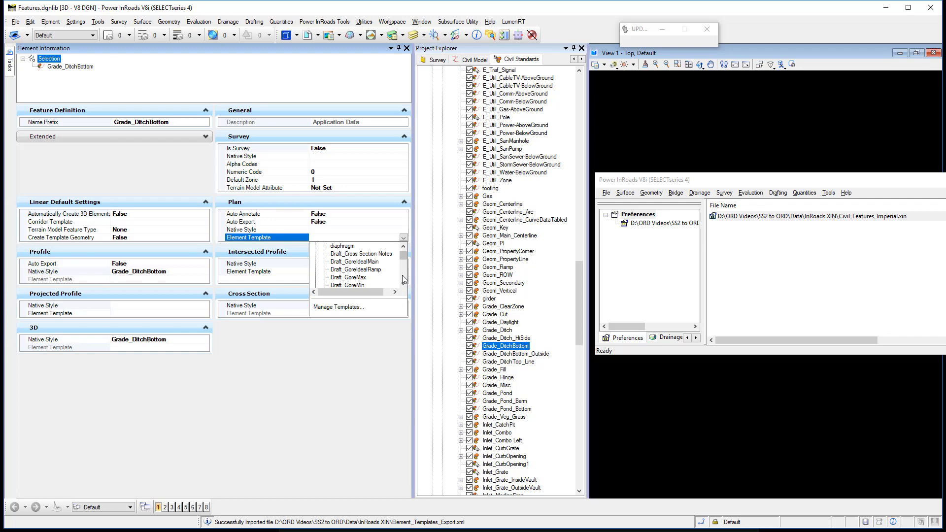
pyautogui.scroll(-15, 402, 275)
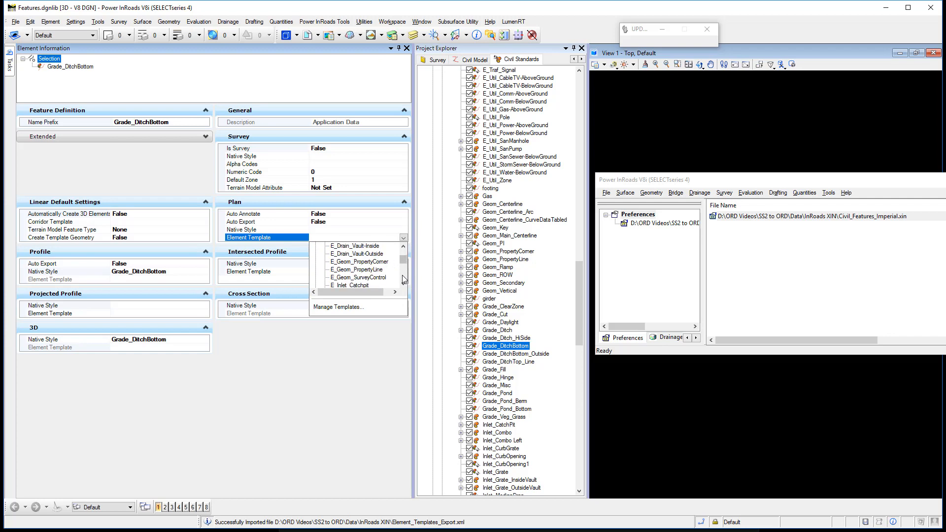
pyautogui.scroll(-12, 403, 278)
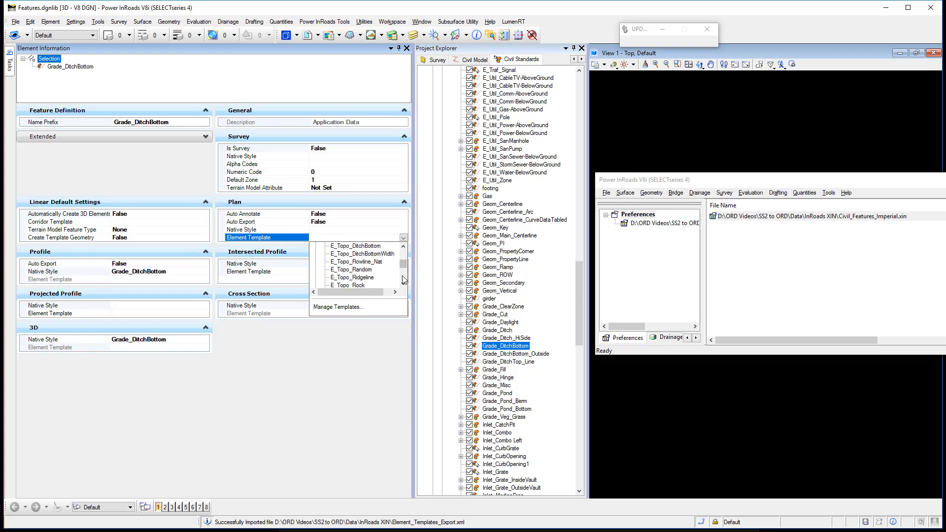
pyautogui.scroll(-1, 402, 278)
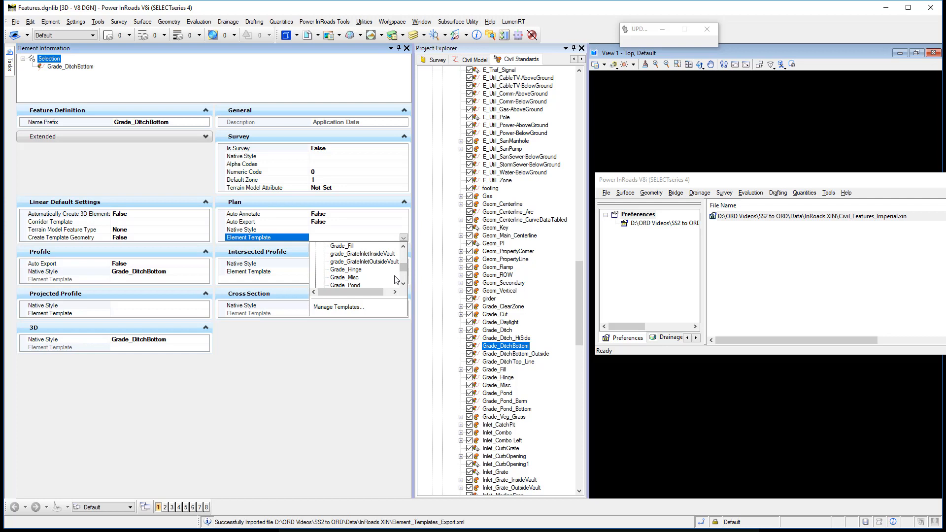
pyautogui.scroll(-2, 392, 279)
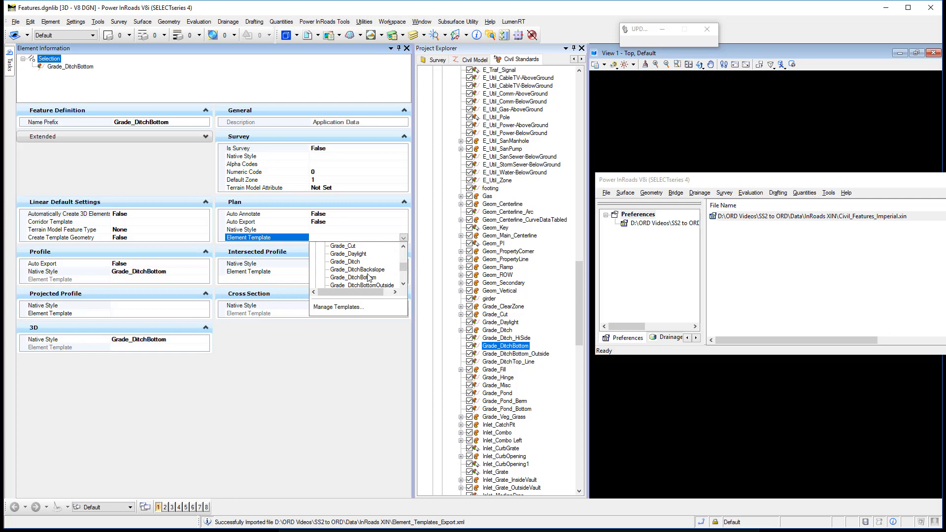
pyautogui.click(369, 277)
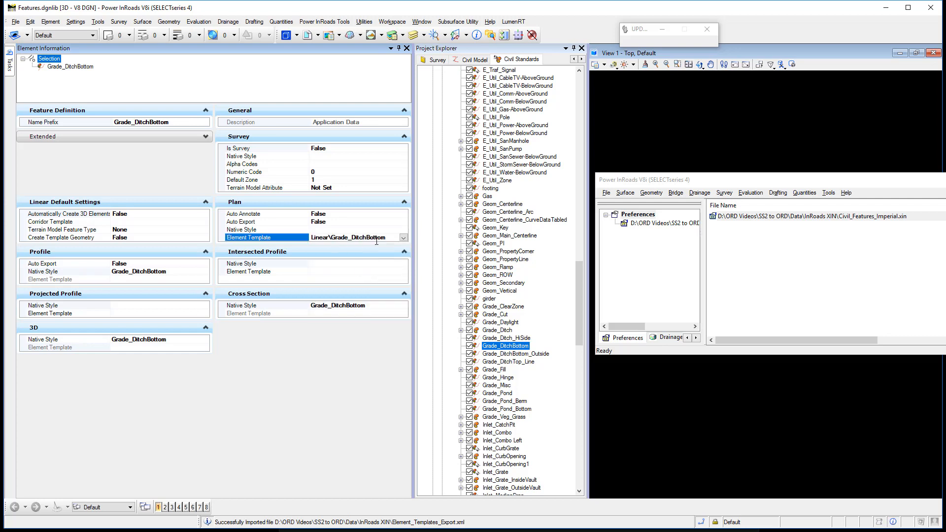
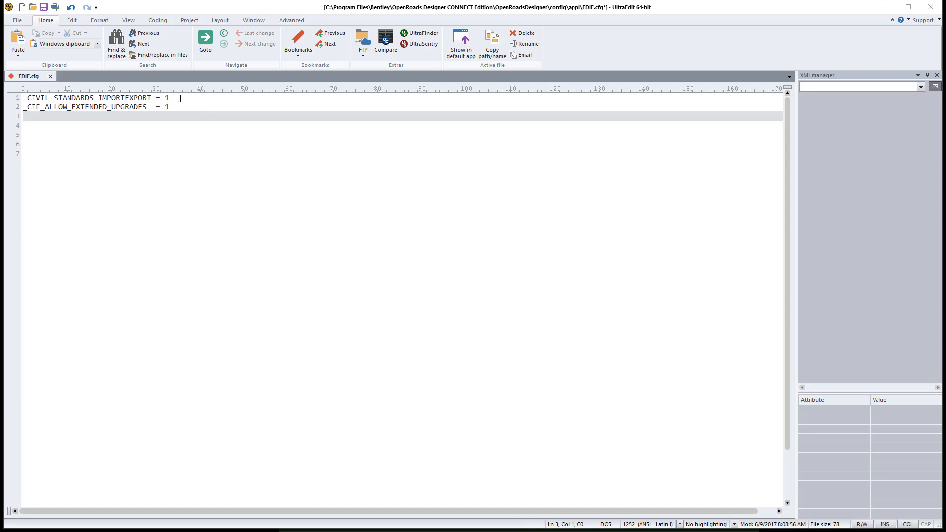
# Check that _CIVIL_STANDARDS_IMPORTEXPORT and _CIF_ALLOW_EXTENDED_UPGRADES are both set to 1 in FDIE.cfg in UltraEdit
pyautogui.click(180, 98)
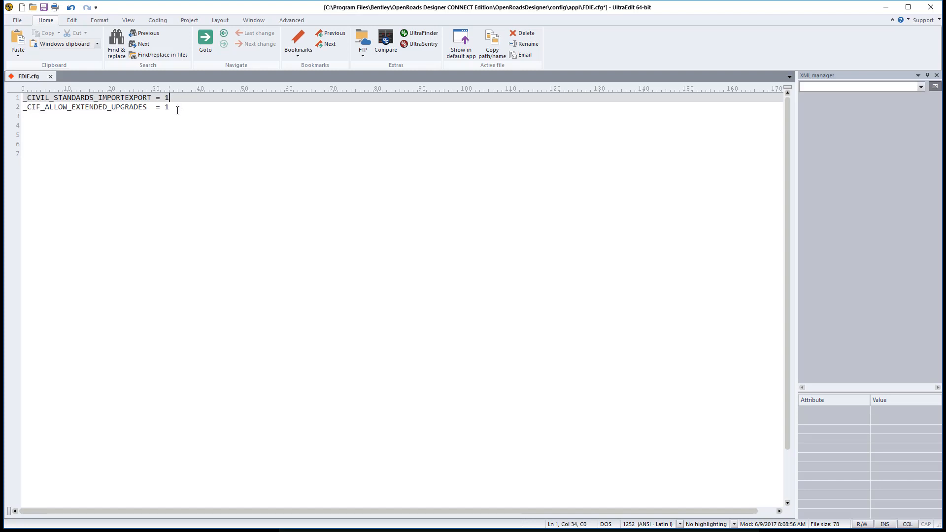
pyautogui.click(177, 107)
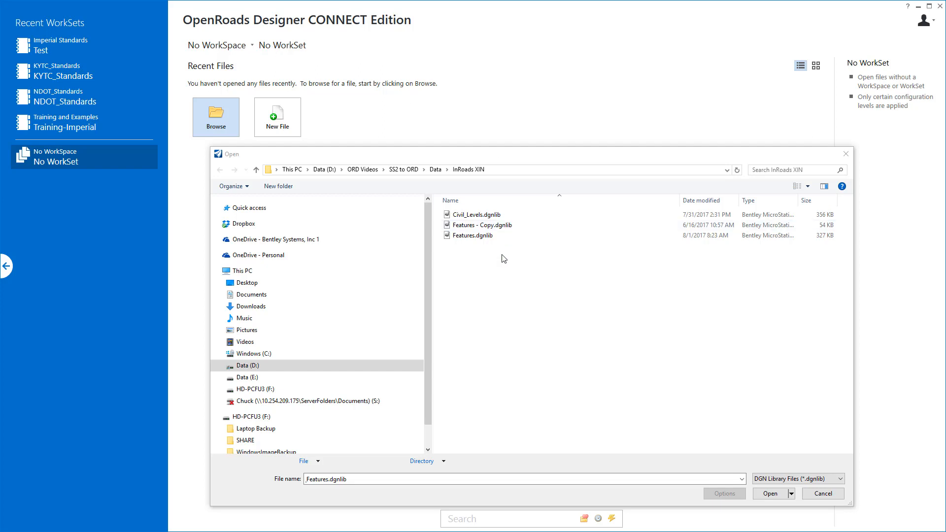
# Open Features.dgnlib from the InRoads XIN folder in OpenRoads Designer and upgrade its obsolete civil data
pyautogui.click(483, 237)
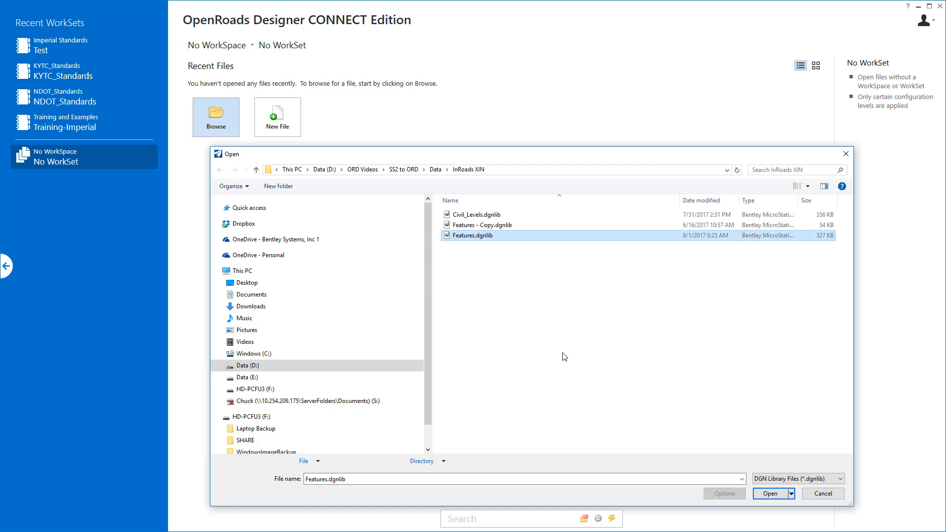
pyautogui.click(770, 494)
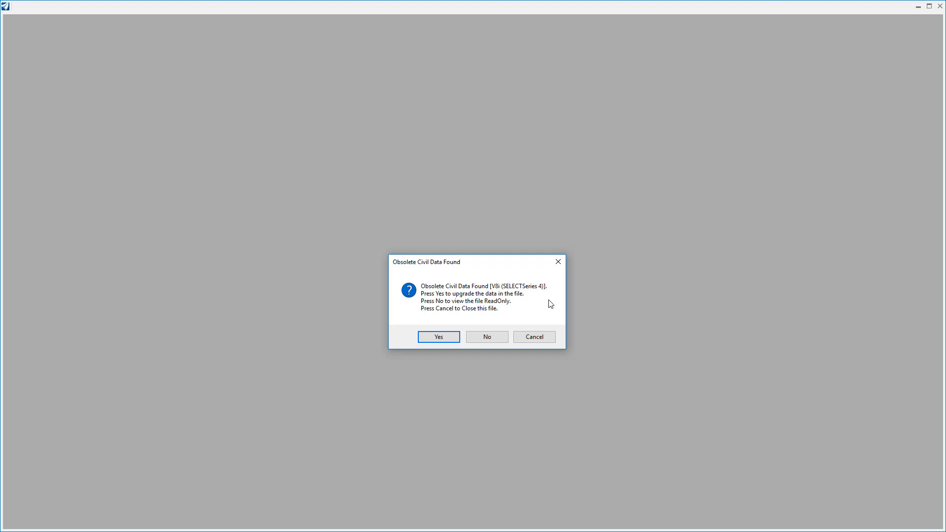
pyautogui.click(446, 336)
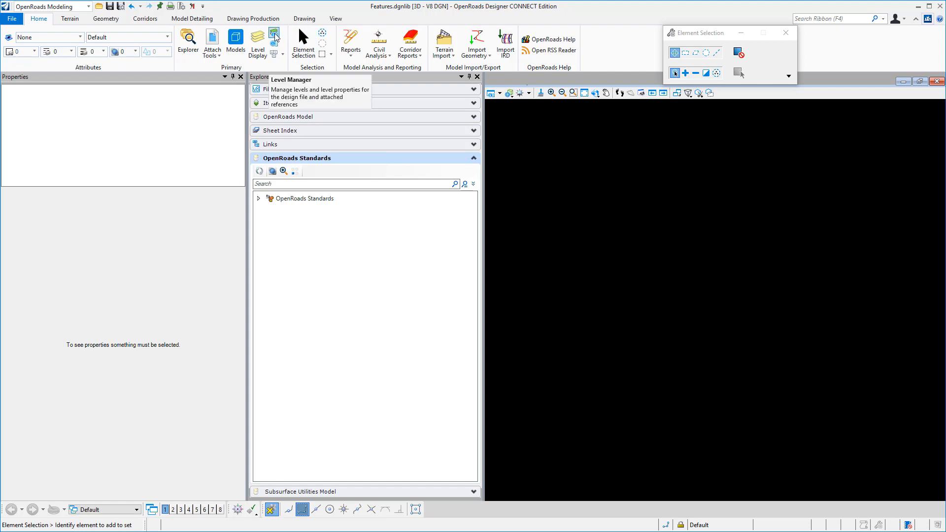
# Check the levels of Features.dgnlib in Level Manager, then show its template groups in Element Templates
pyautogui.click(275, 34)
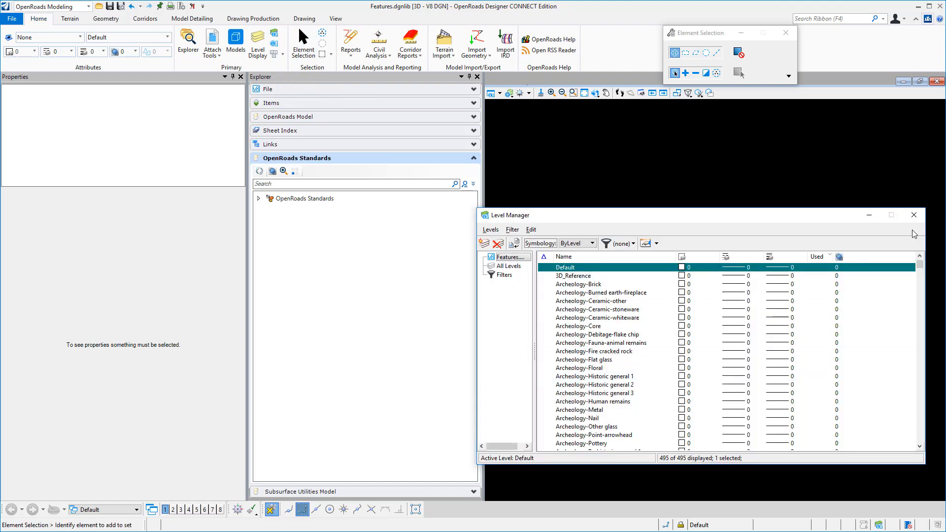
pyautogui.click(914, 216)
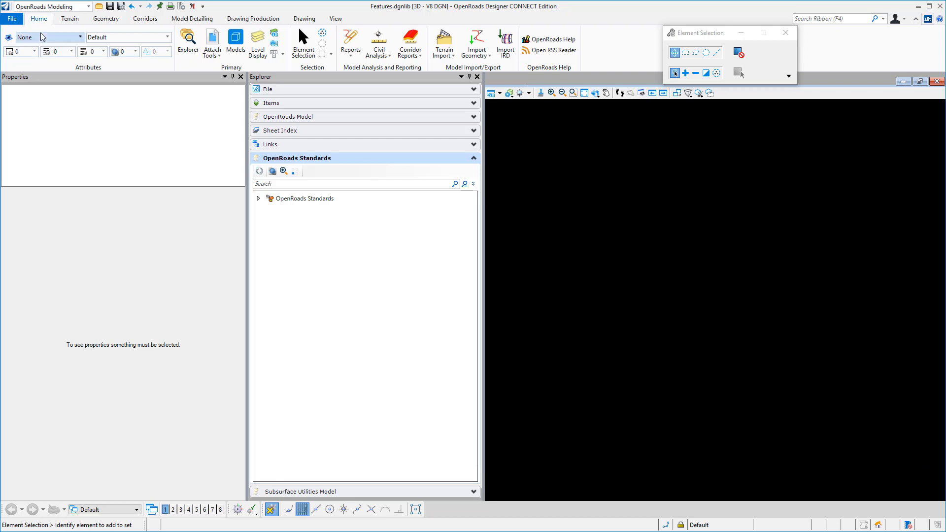
pyautogui.click(80, 37)
pyautogui.click(39, 228)
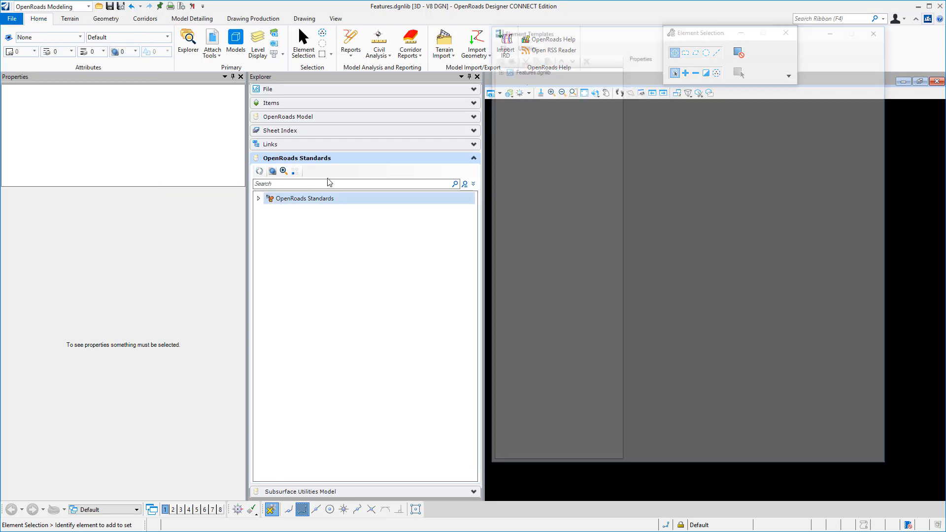
pyautogui.click(496, 68)
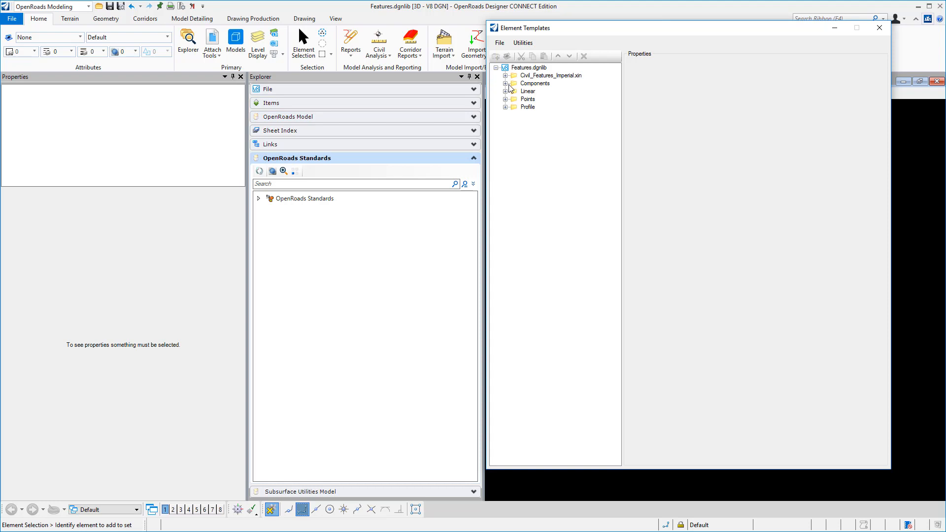
pyautogui.click(506, 84)
pyautogui.click(505, 68)
# Export the element templates as XML to Element_Templates_Export.xml in the InRoads XIN folder, replacing the existing file, and close Element Templates
pyautogui.click(500, 43)
pyautogui.moveTo(516, 66)
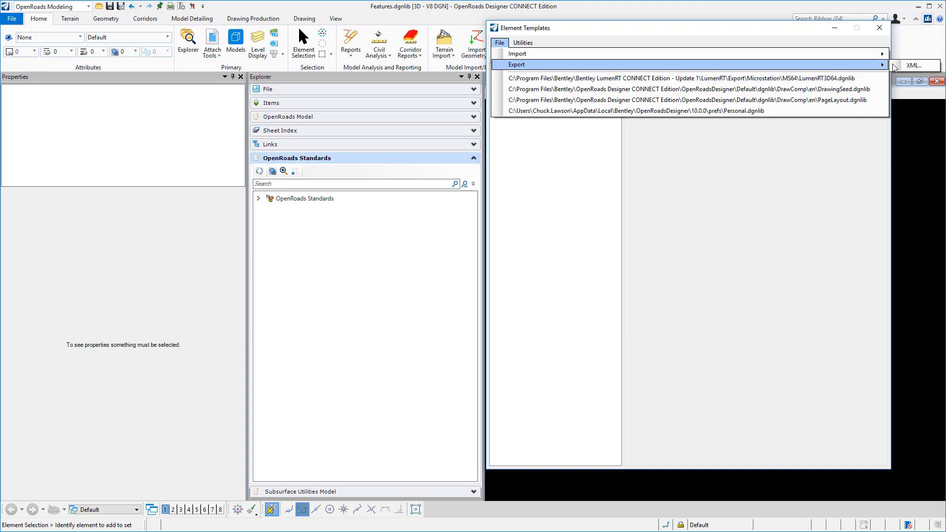
pyautogui.click(913, 65)
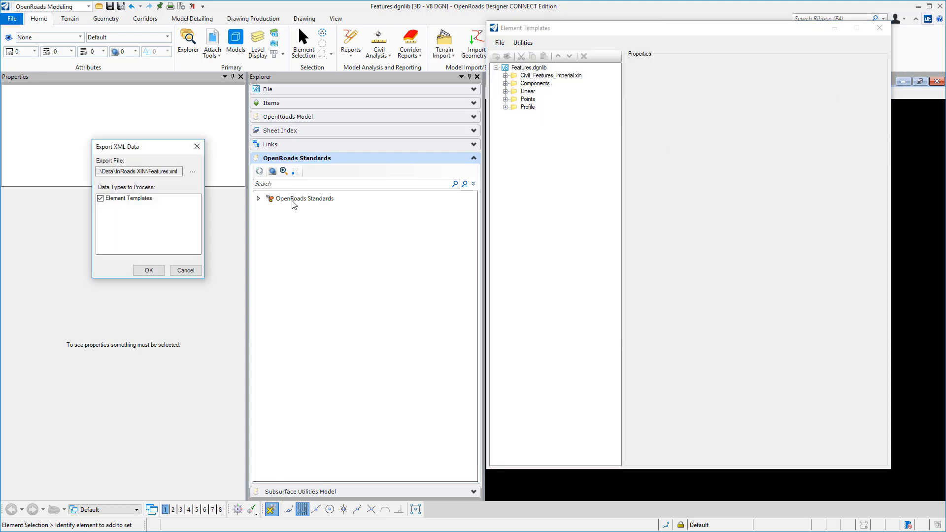
pyautogui.click(196, 173)
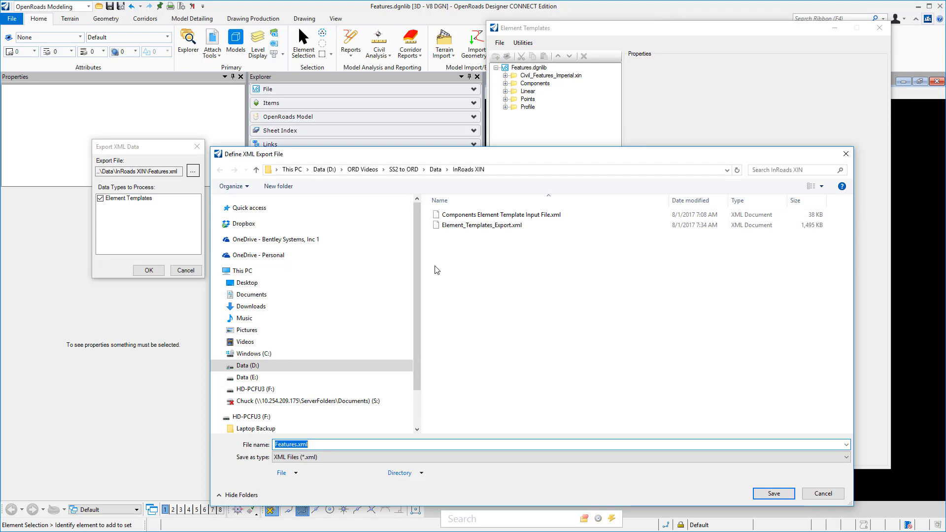
pyautogui.click(480, 226)
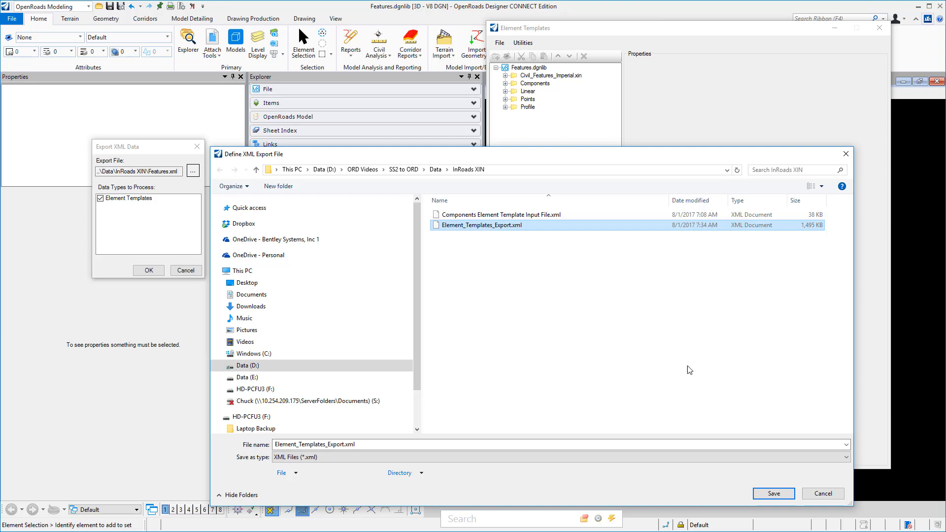
pyautogui.click(773, 494)
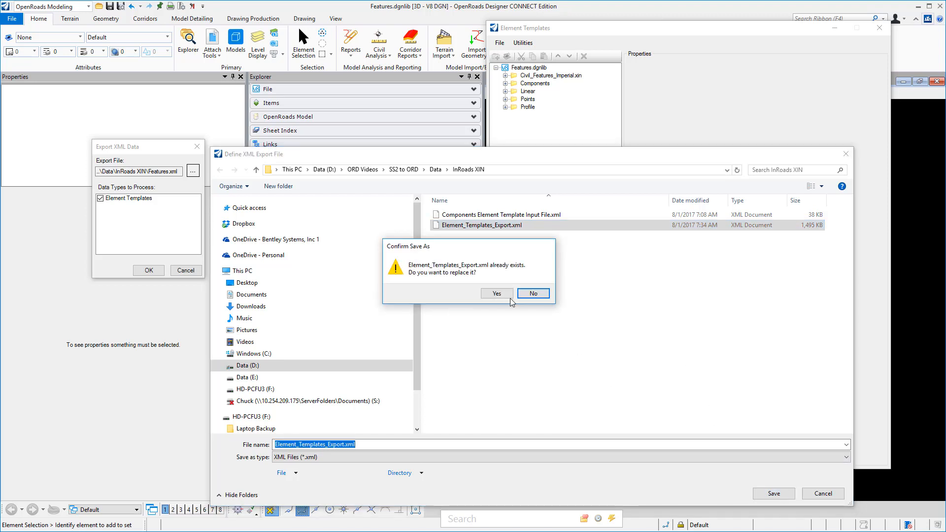
pyautogui.click(496, 293)
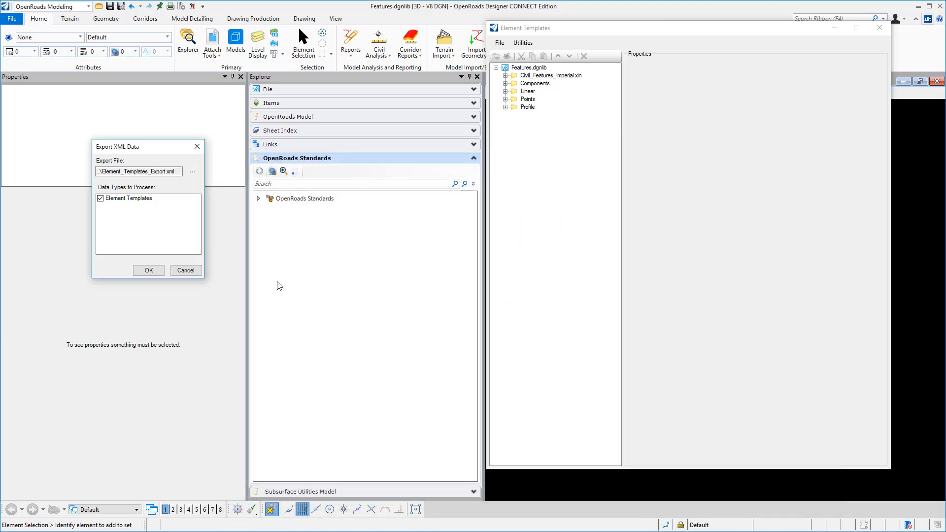
pyautogui.click(143, 274)
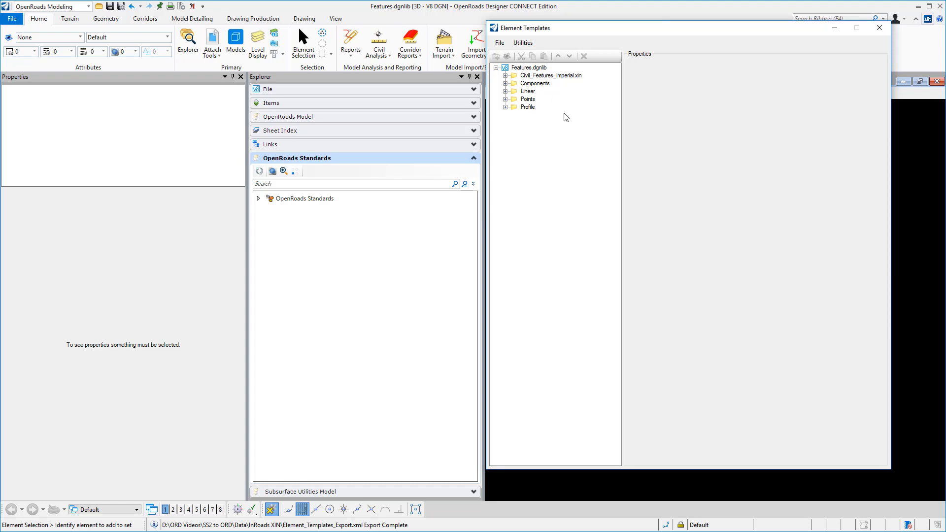
pyautogui.click(885, 33)
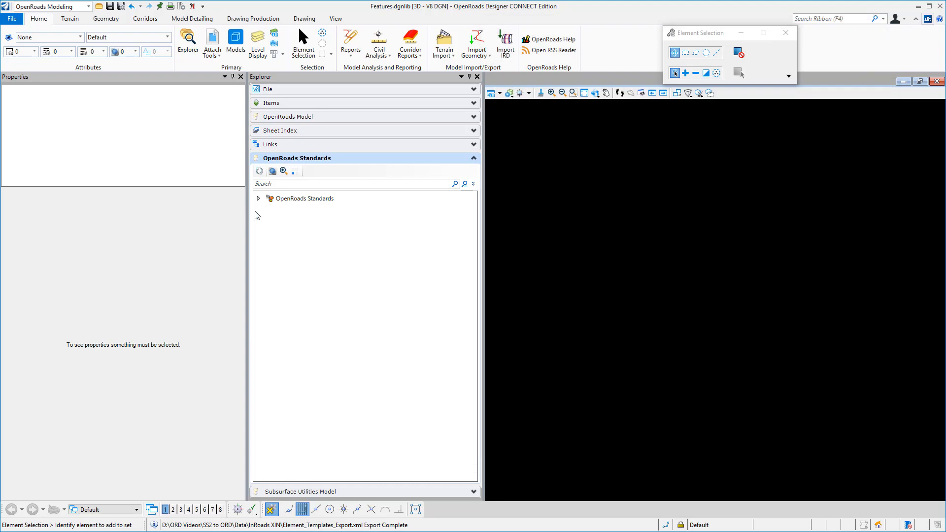
# Expand the Feature Definitions of Features.dgnlib in OpenRoads Standards and its Linear feature symbologies down to the contents of Civil_Features_Imperial.xin
pyautogui.click(259, 199)
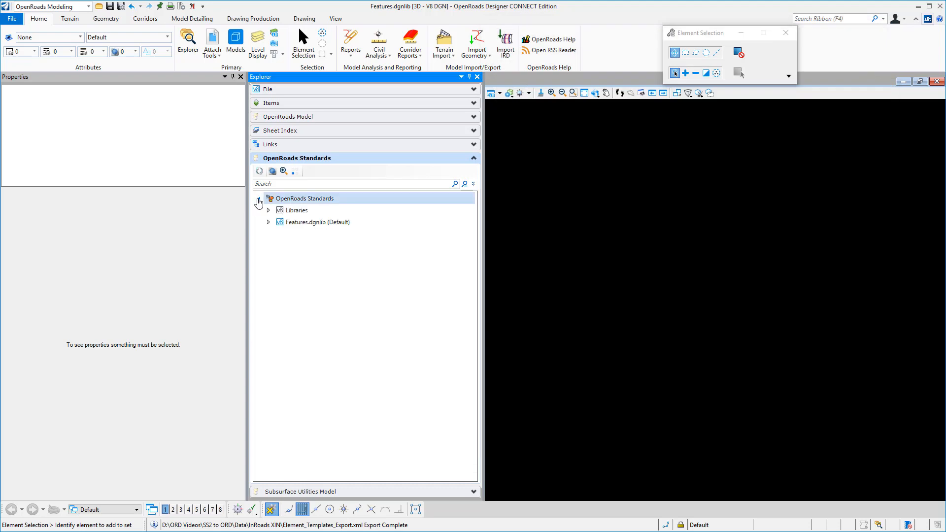
pyautogui.click(268, 222)
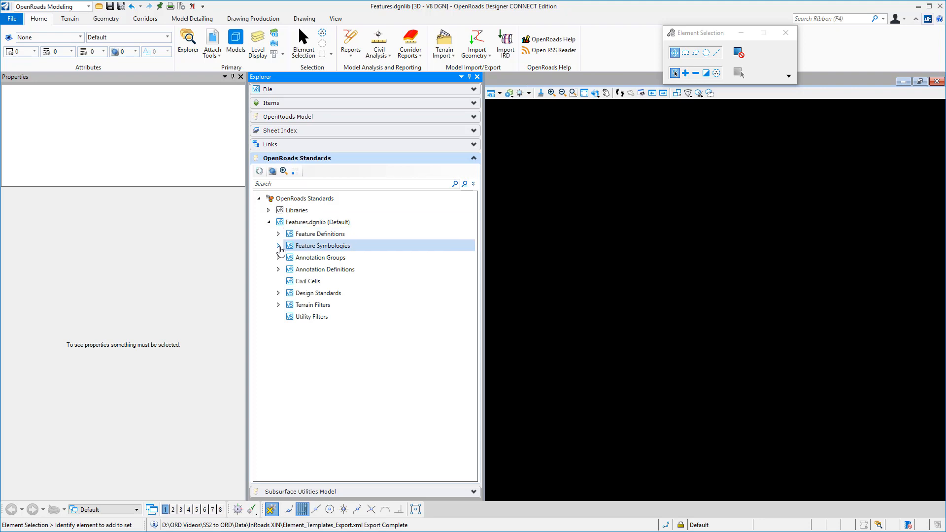
pyautogui.click(277, 245)
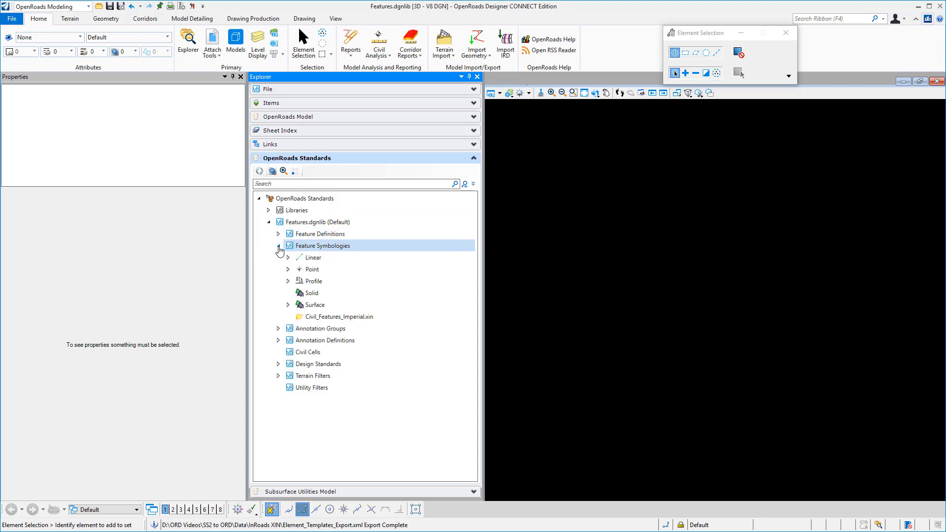
pyautogui.click(278, 234)
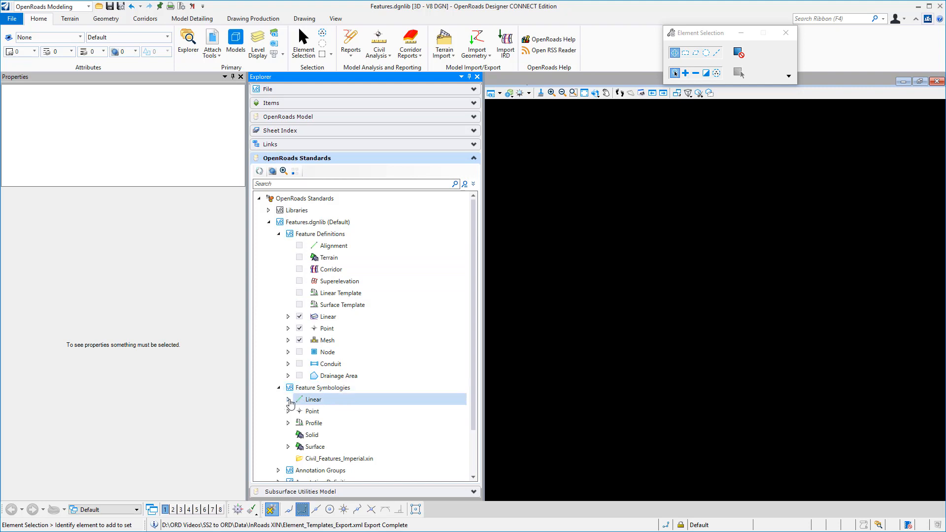
pyautogui.click(289, 400)
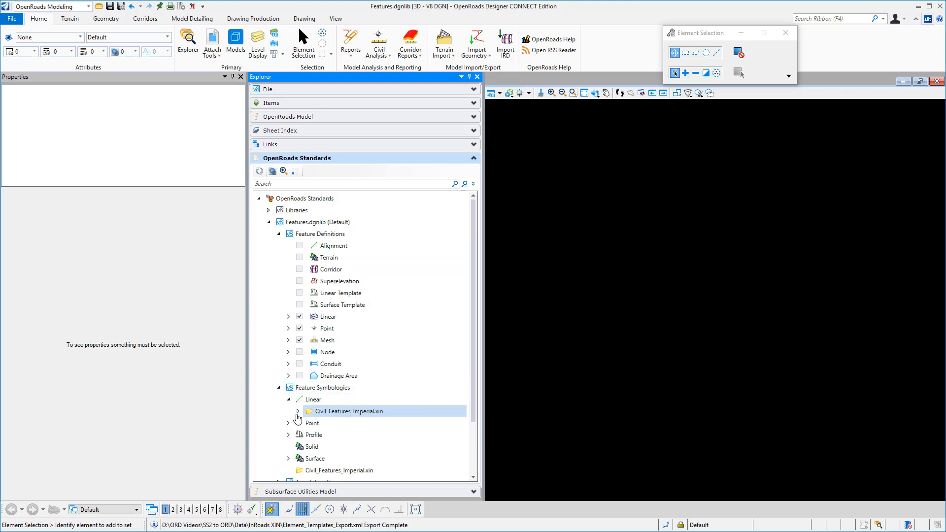
pyautogui.click(297, 411)
# Select the Road_EdgeOfPavement linear feature symbology under Civil_Features_Imperial.xin
pyautogui.scroll(-3, 315, 388)
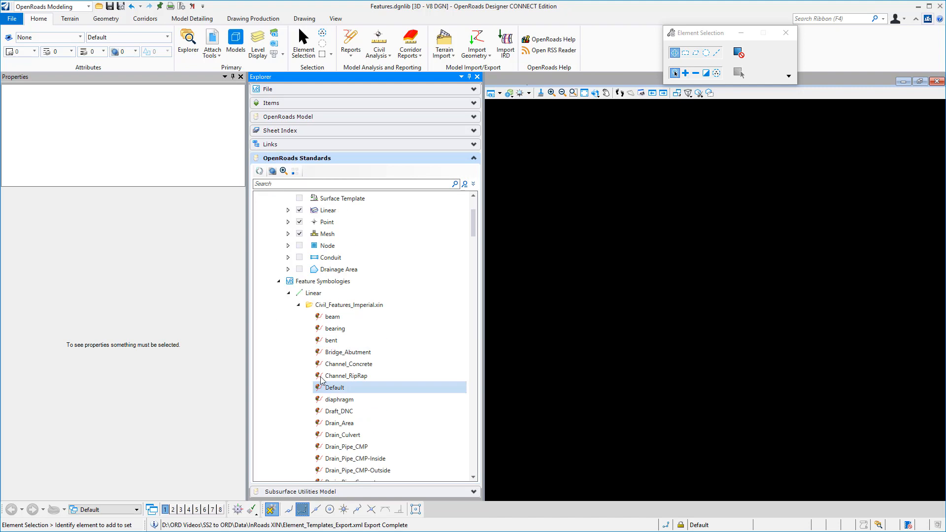
pyautogui.scroll(-18, 340, 291)
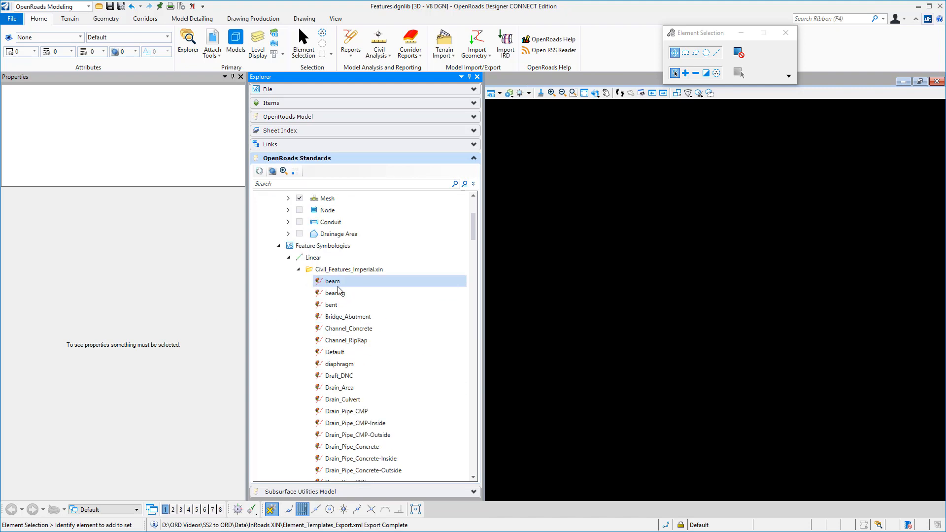
pyautogui.scroll(-20, 341, 292)
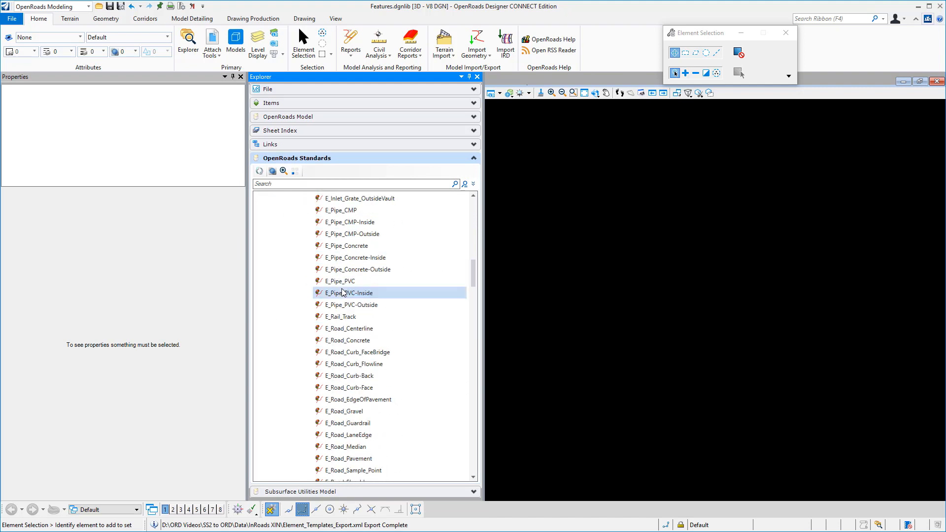
pyautogui.scroll(-6, 344, 296)
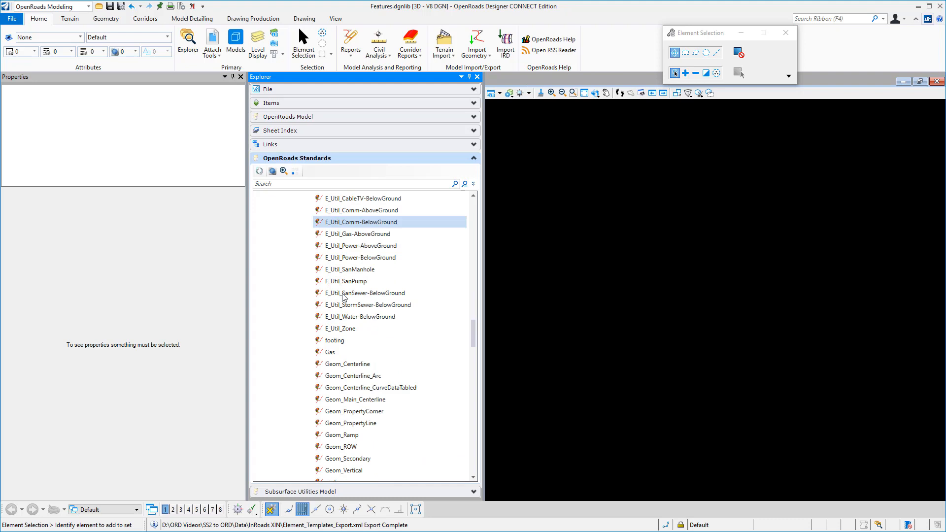
pyautogui.scroll(-4, 344, 299)
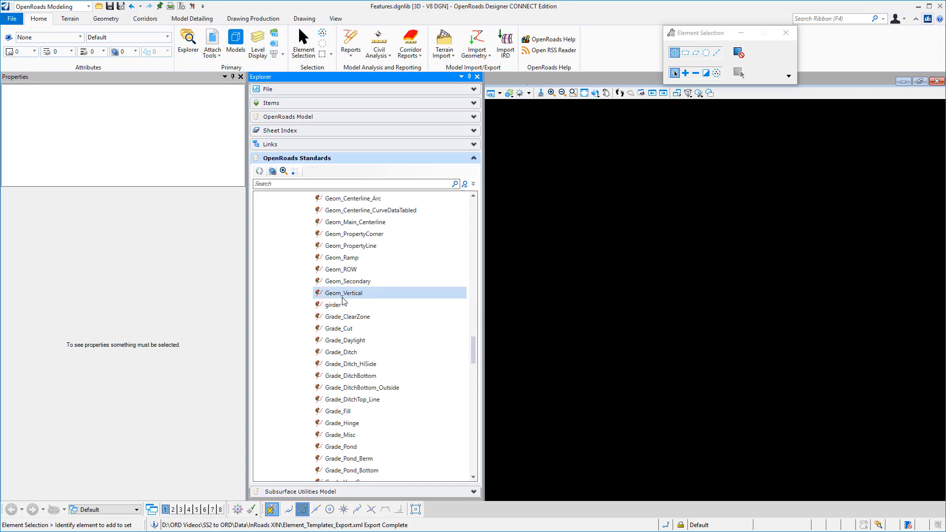
pyautogui.scroll(-8, 343, 300)
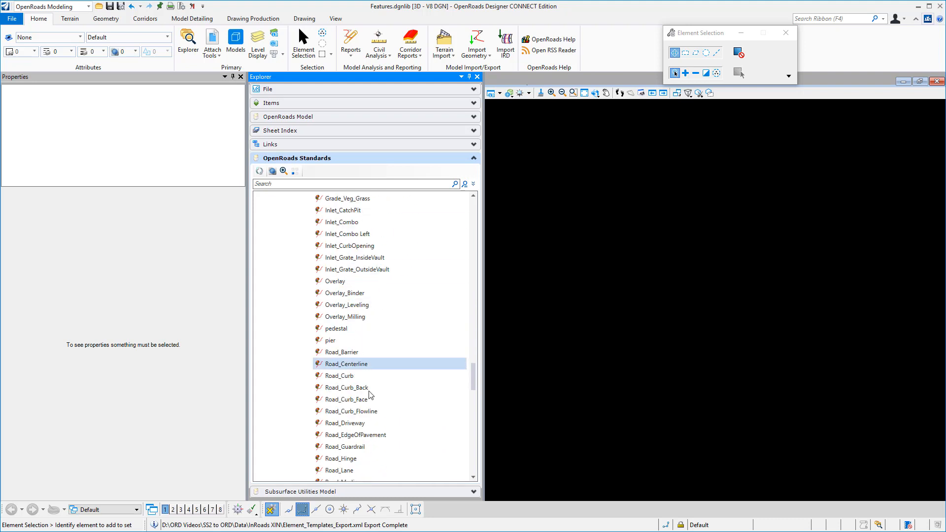
pyautogui.click(371, 437)
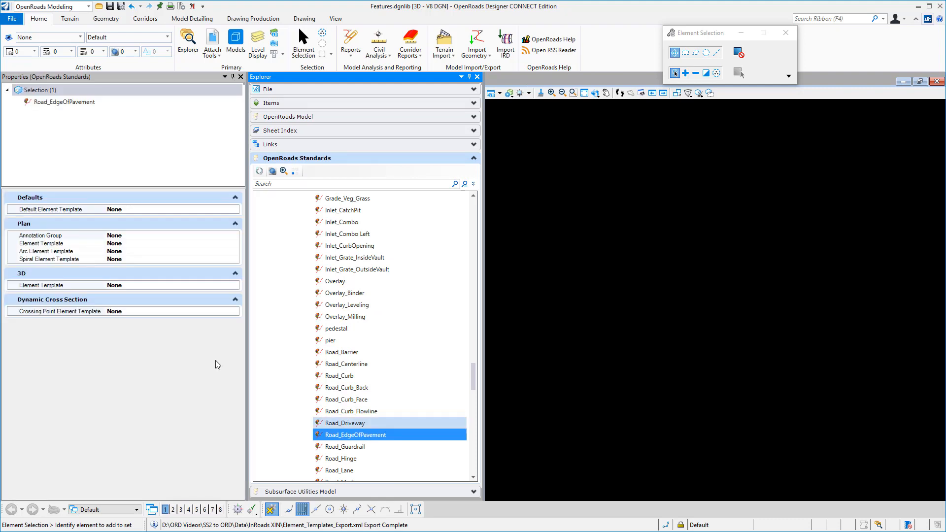
# Set the Default Element Template of the Road_EdgeOfPavement feature symbology to Linear\Road_Driveway
pyautogui.click(125, 209)
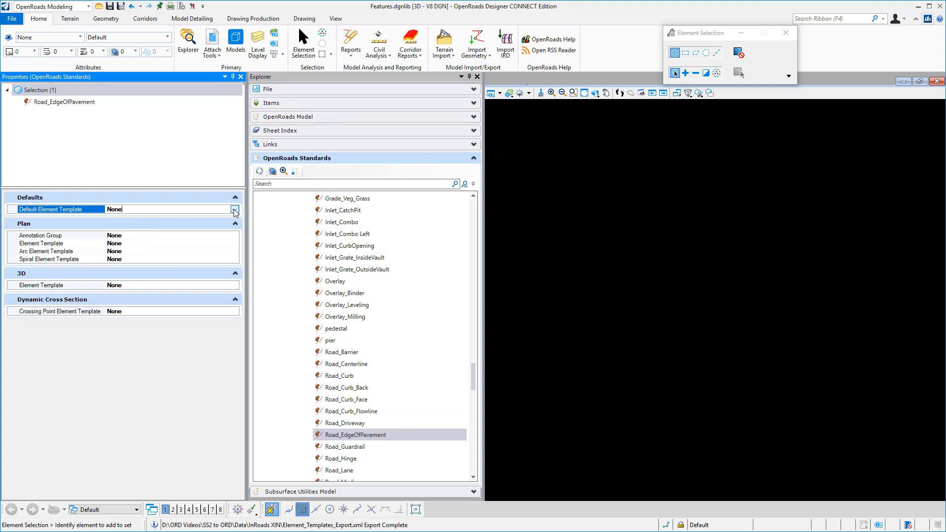
pyautogui.click(234, 210)
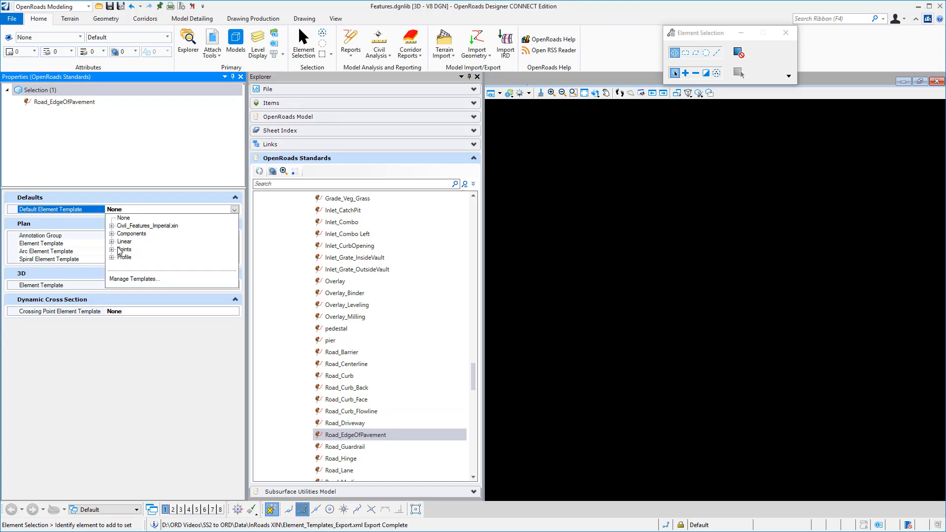
pyautogui.click(112, 241)
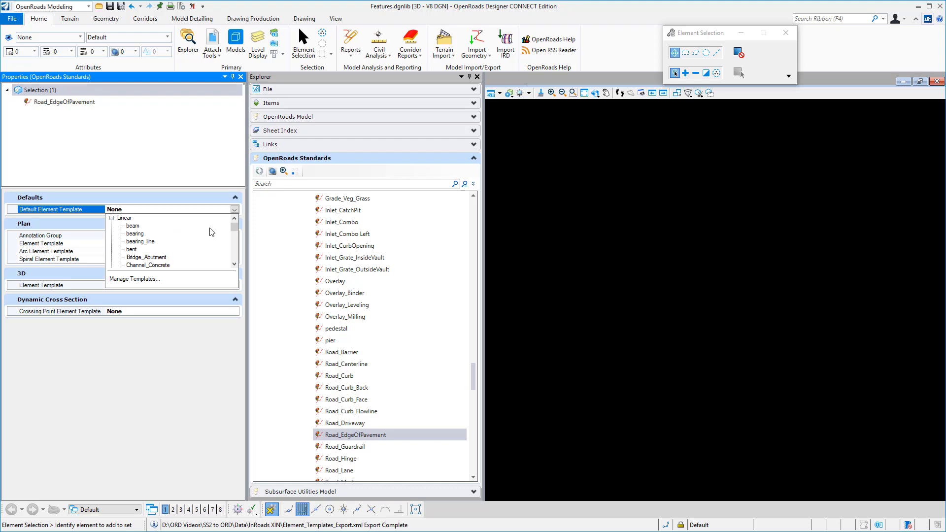
pyautogui.scroll(-3, 238, 227)
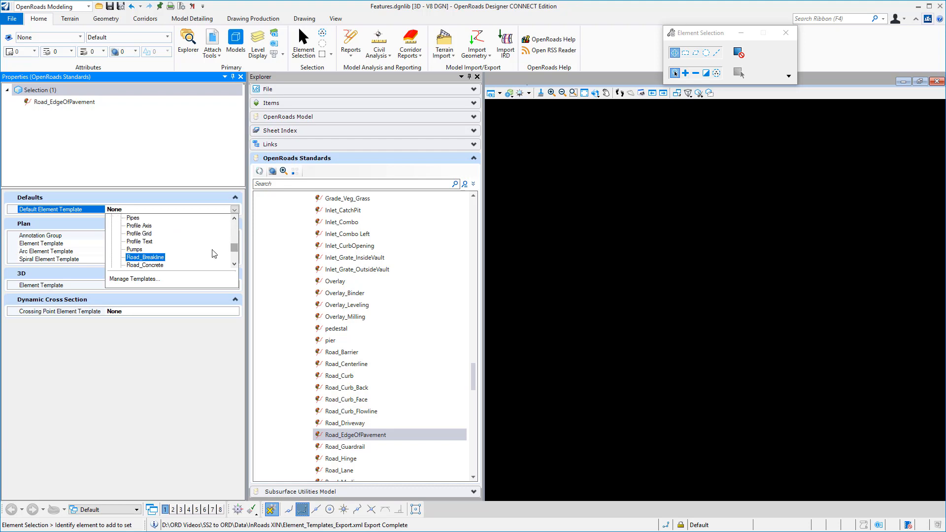
pyautogui.scroll(-5, 188, 256)
pyautogui.scroll(-2, 187, 256)
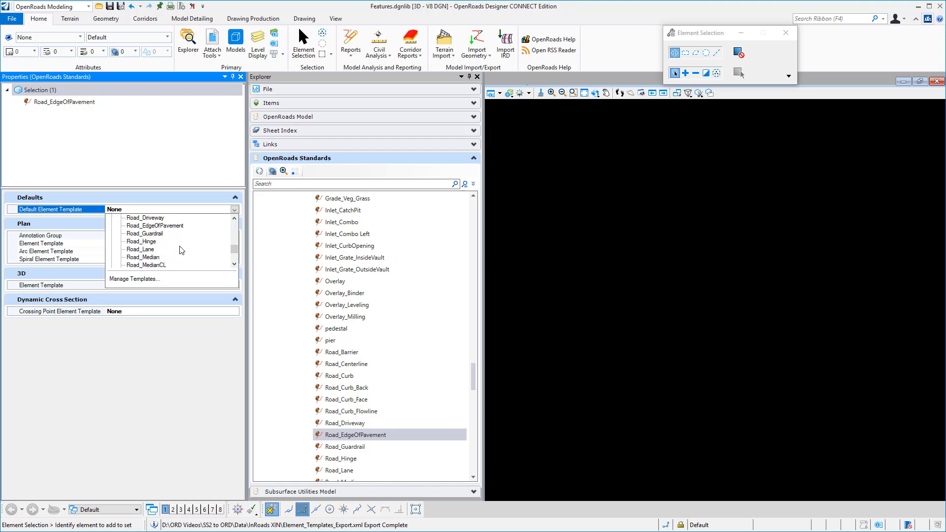
pyautogui.click(168, 224)
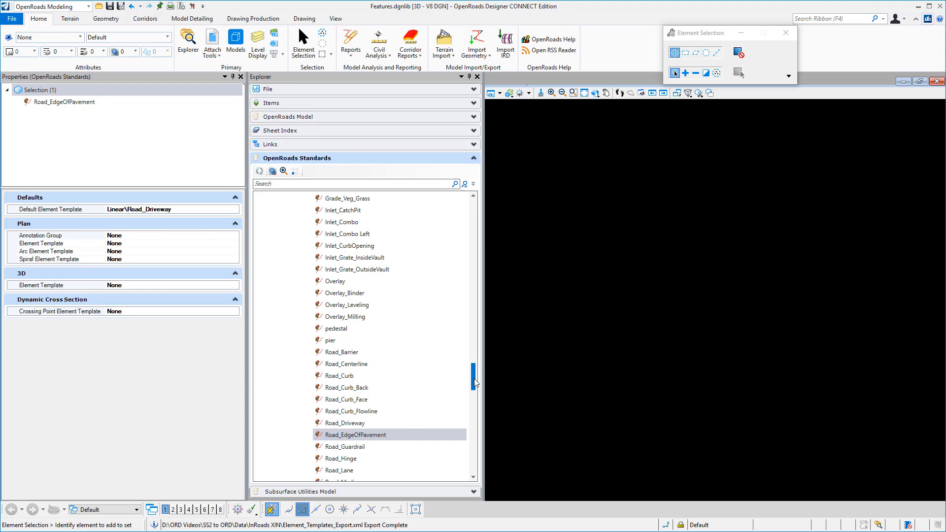
# Expand the Profile feature symbologies down to Civil_Features_Imperial.xin and select Road_EdgeOfPavement
pyautogui.moveTo(474, 378); pyautogui.dragTo(487, 501)
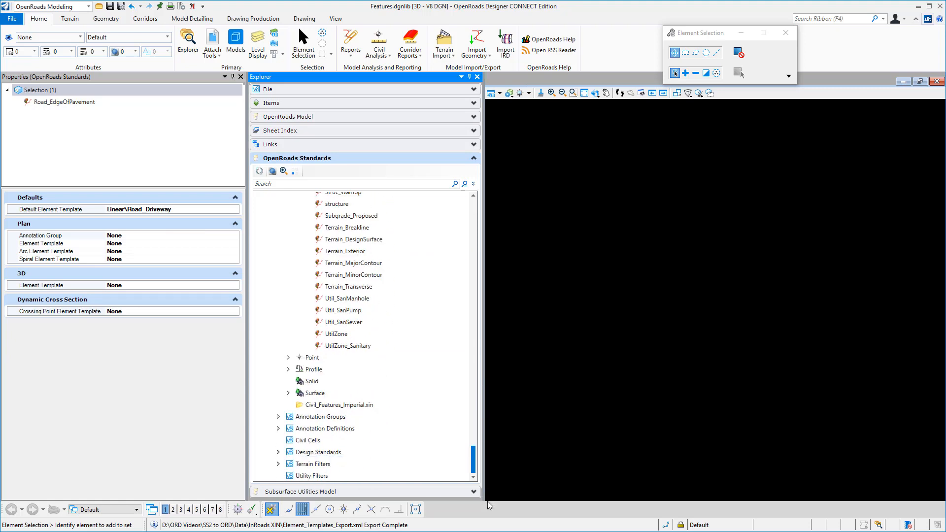
pyautogui.click(288, 369)
pyautogui.click(298, 381)
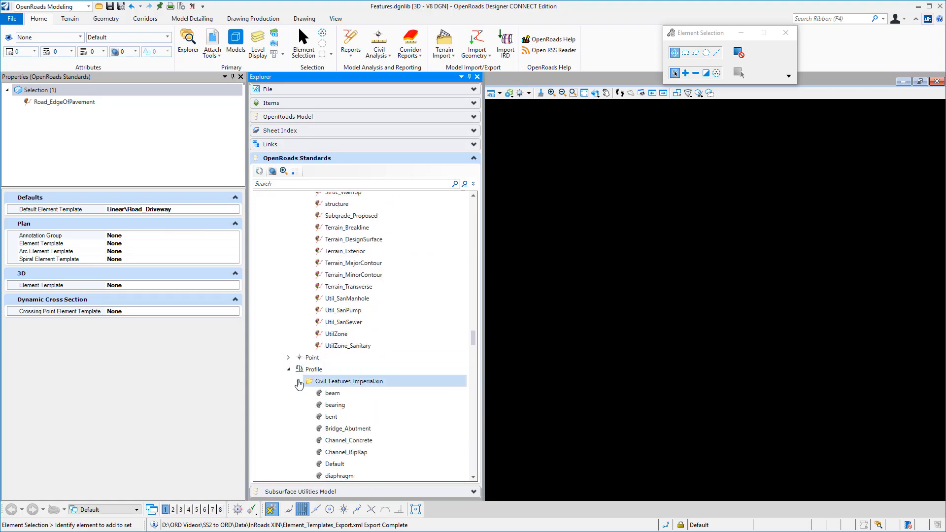
pyautogui.moveTo(474, 342); pyautogui.dragTo(484, 453)
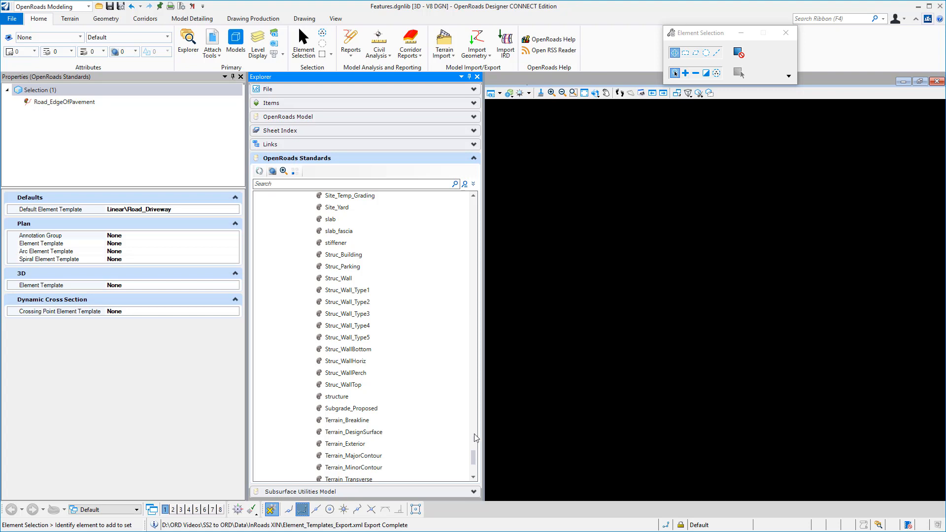
pyautogui.moveTo(474, 455); pyautogui.dragTo(476, 429)
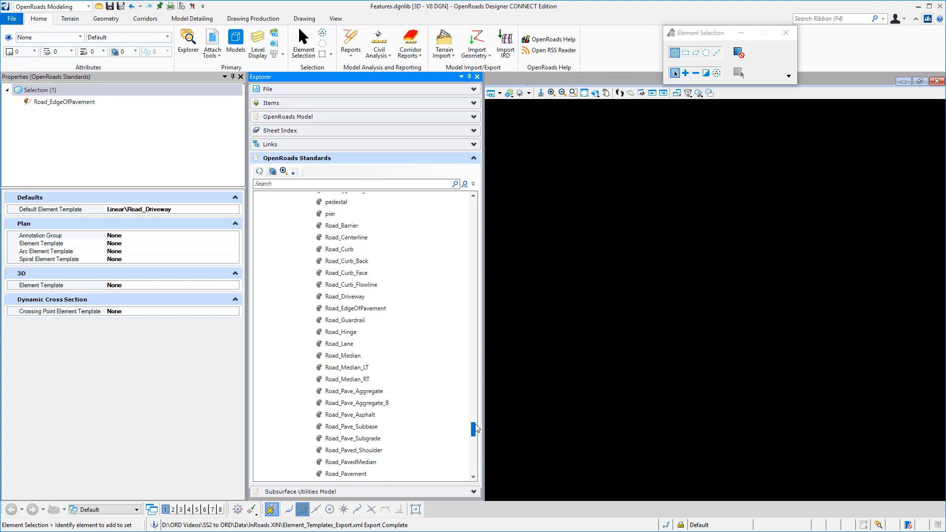
pyautogui.click(359, 308)
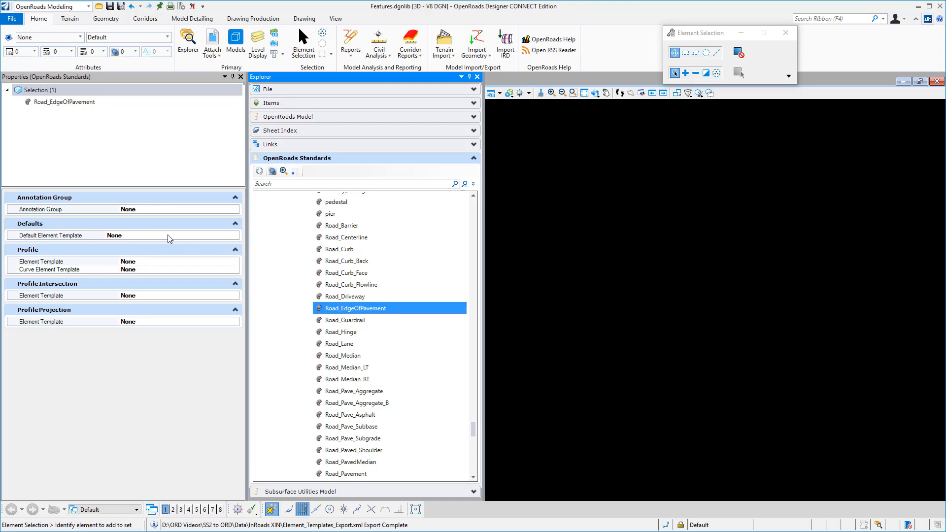
# Set the Default Element Template of the Road_EdgeOfPavement profile feature symbology to Profile\Road_EdgeOfPavement
pyautogui.click(214, 236)
pyautogui.click(235, 236)
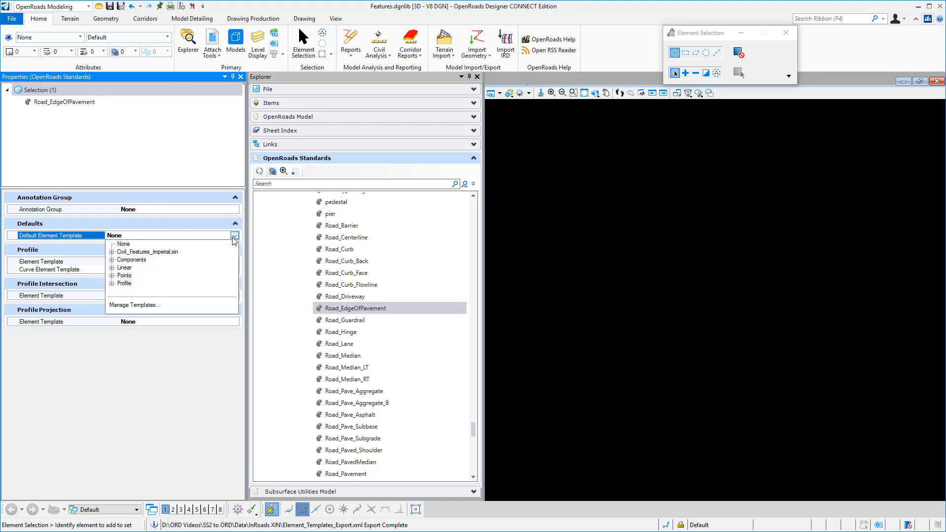
pyautogui.click(112, 284)
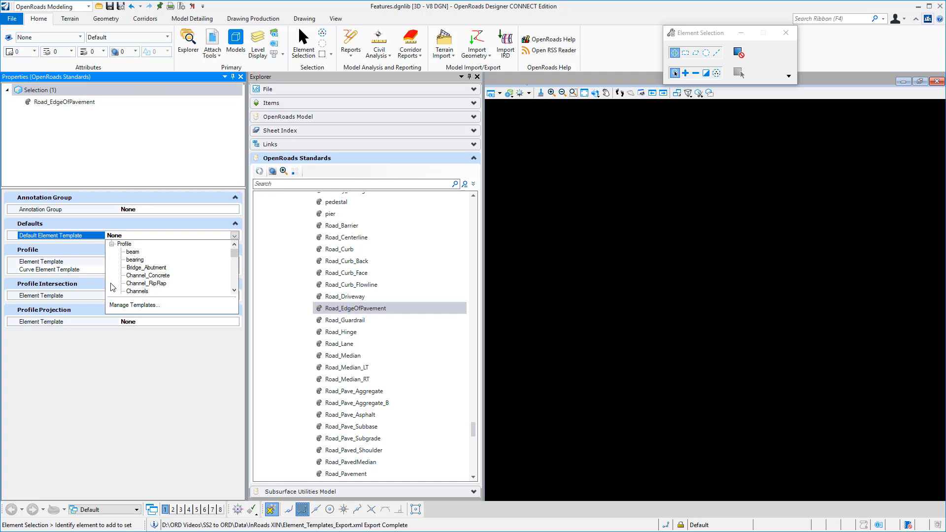
pyautogui.scroll(-4, 160, 273)
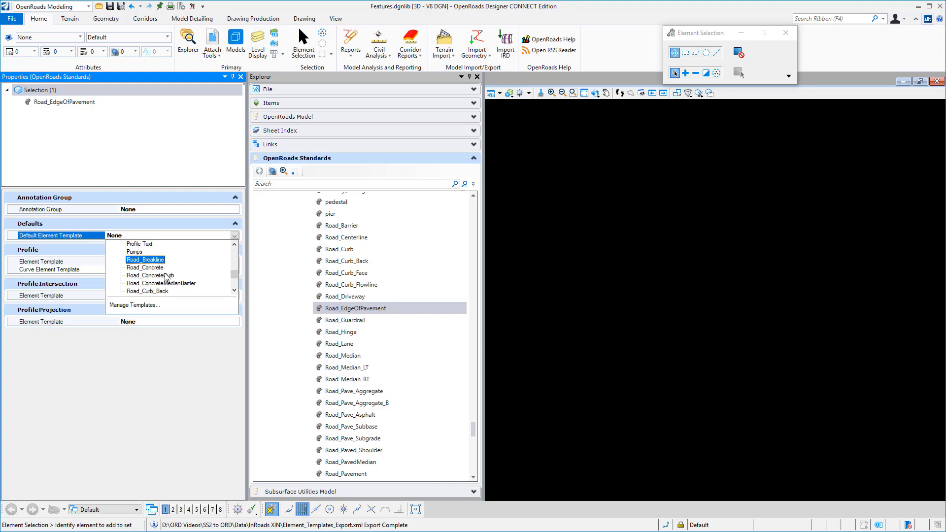
pyautogui.scroll(-1, 166, 277)
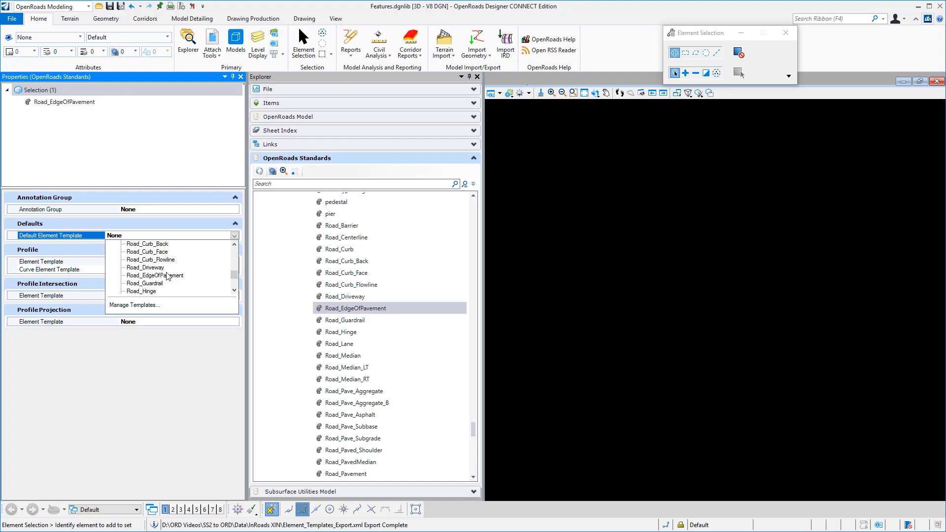
pyautogui.click(167, 276)
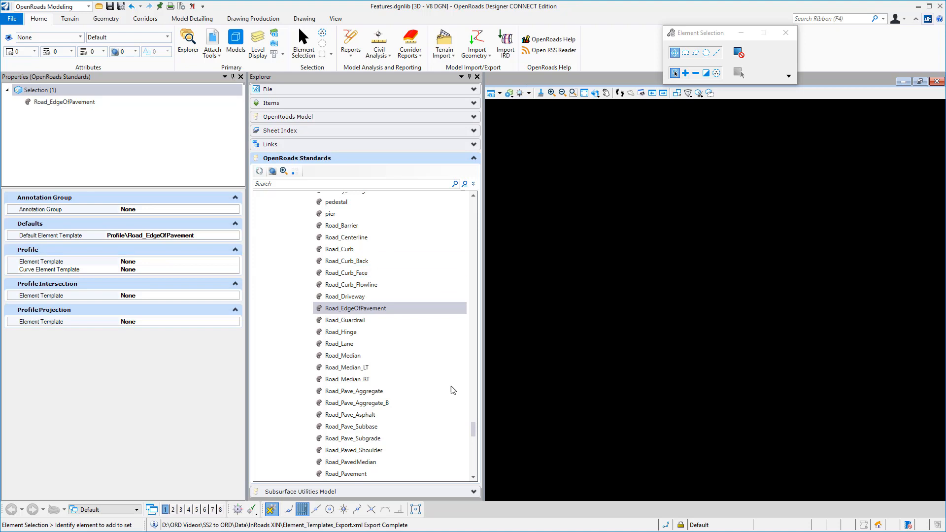
# Expand the Surface feature symbologies down to Civil_Features_Imperial.xin and examine the element template assignments of Road_Pavement
pyautogui.moveTo(473, 429); pyautogui.dragTo(474, 465)
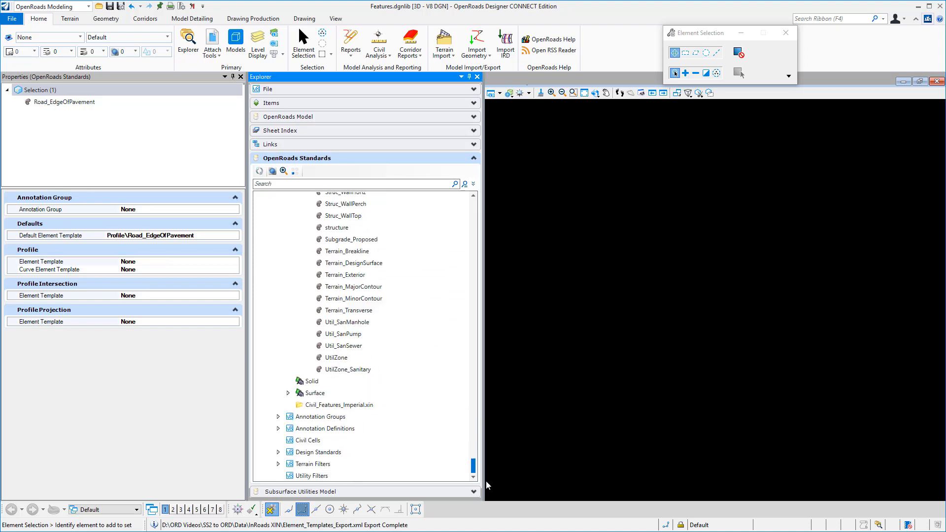
pyautogui.click(302, 404)
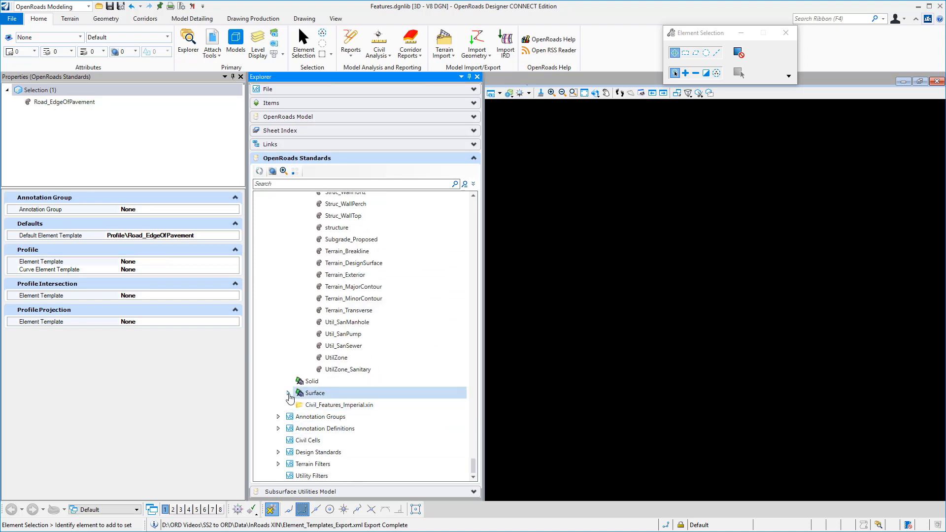
pyautogui.click(289, 393)
pyautogui.click(298, 405)
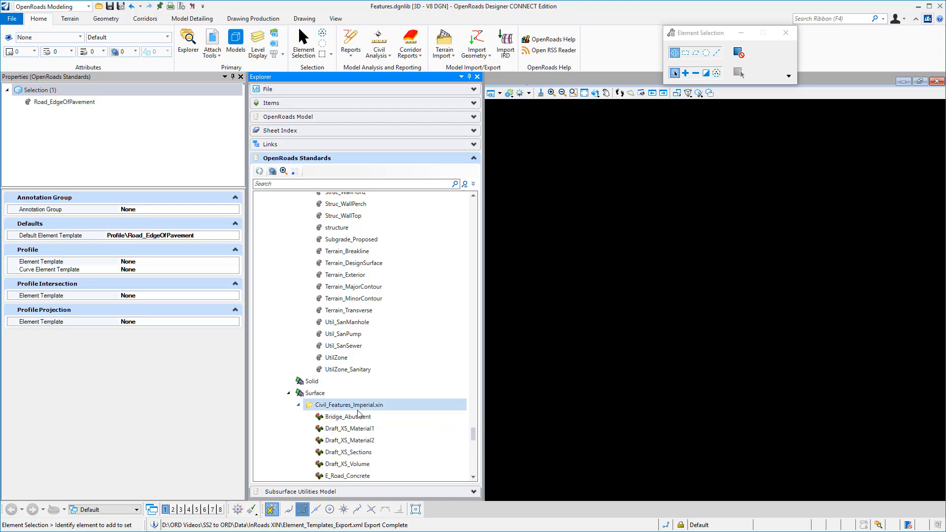
pyautogui.moveTo(474, 436); pyautogui.dragTo(476, 460)
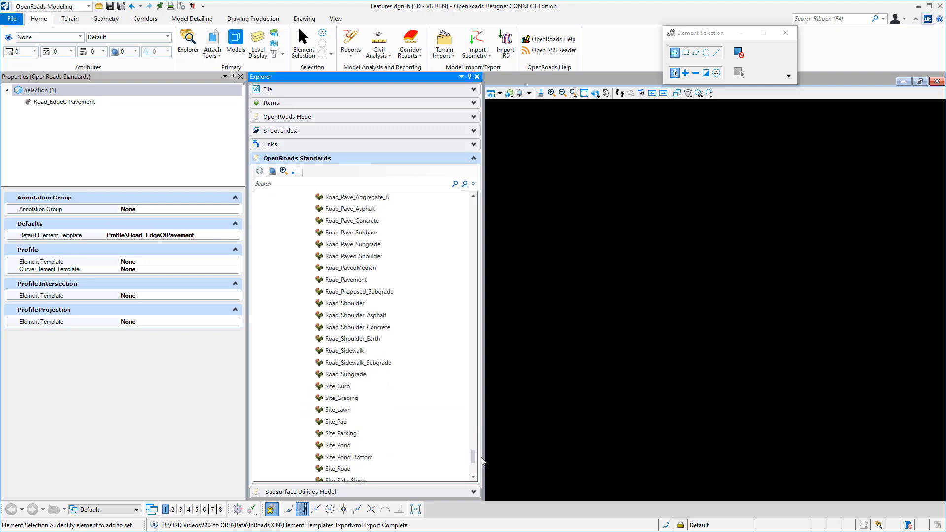
pyautogui.click(348, 279)
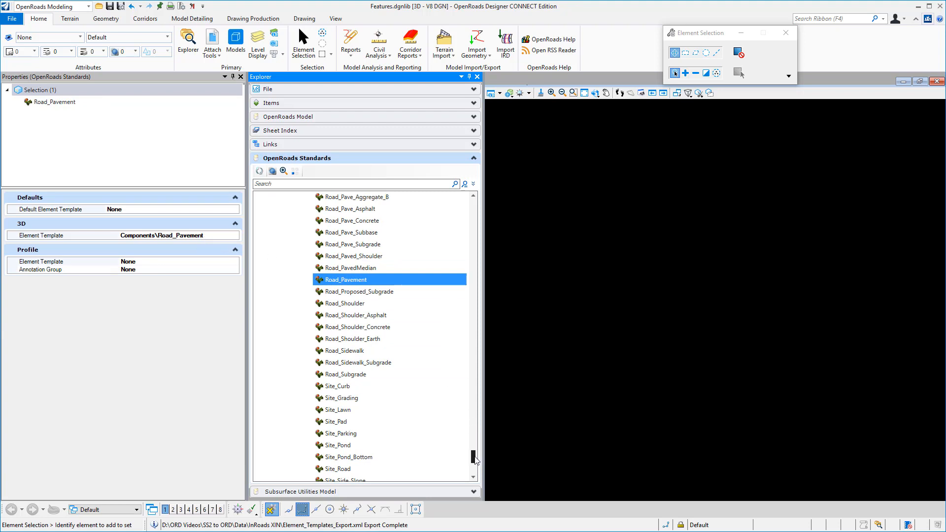
# Collapse Feature Symbologies and examine the symbologies assigned to the Road_EdgeOfPavement Linear feature definition under Civil_Features_Imperial.xin
pyautogui.moveTo(474, 458); pyautogui.dragTo(489, 195)
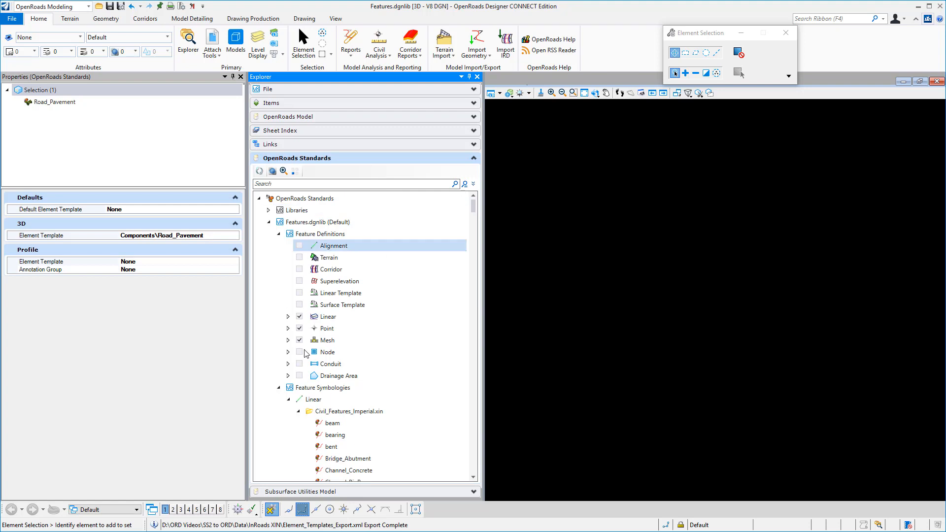
pyautogui.click(279, 389)
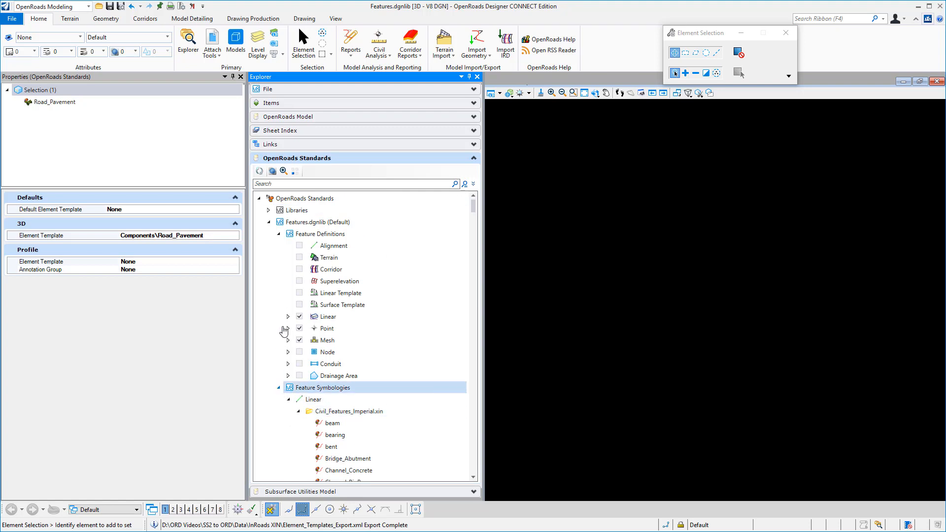
pyautogui.click(288, 318)
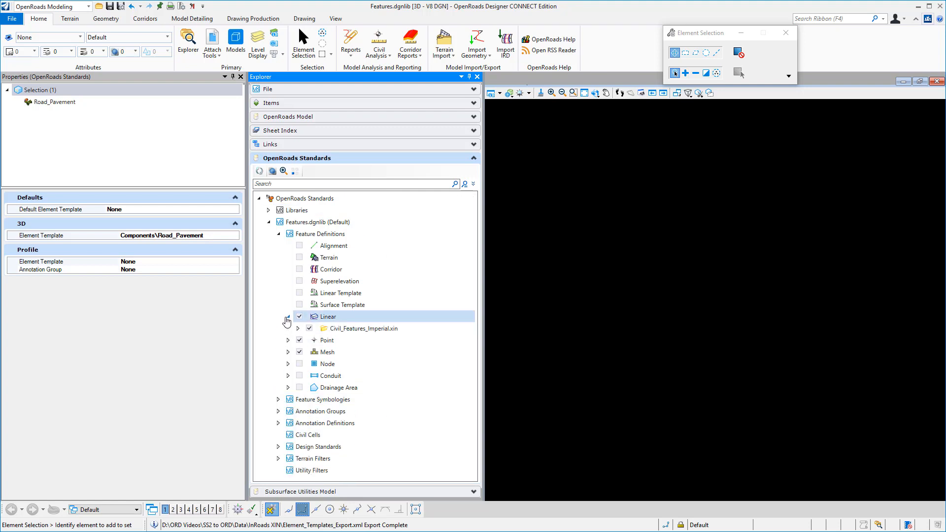
pyautogui.click(298, 329)
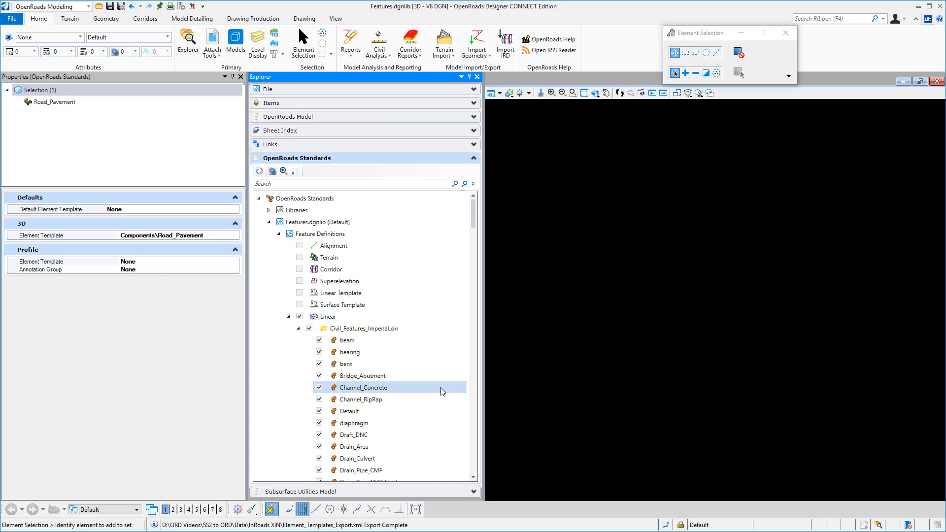
pyautogui.moveTo(475, 236); pyautogui.dragTo(478, 383)
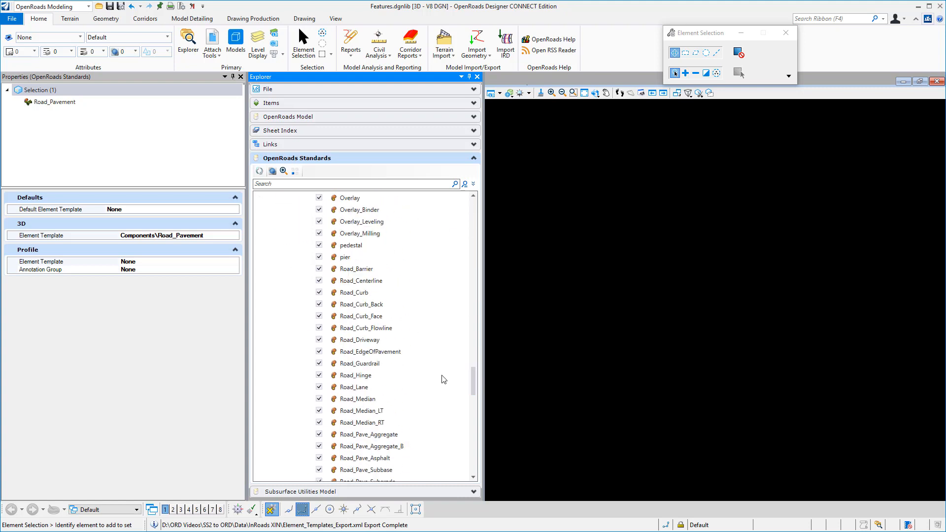
pyautogui.click(413, 351)
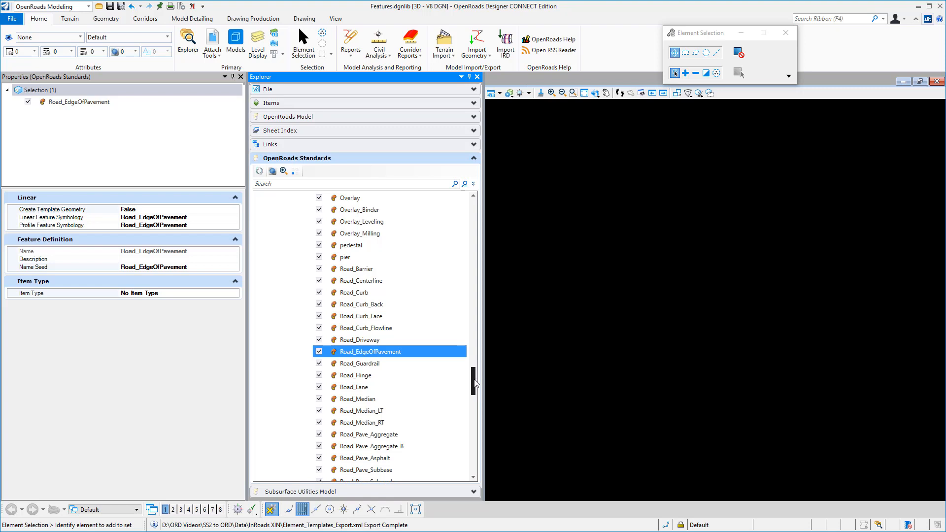
# Review the Linear, Point, Profile and Surface categories of Feature Symbologies and collapse the expanded branches of Features.dgnlib
pyautogui.moveTo(475, 383); pyautogui.dragTo(490, 224)
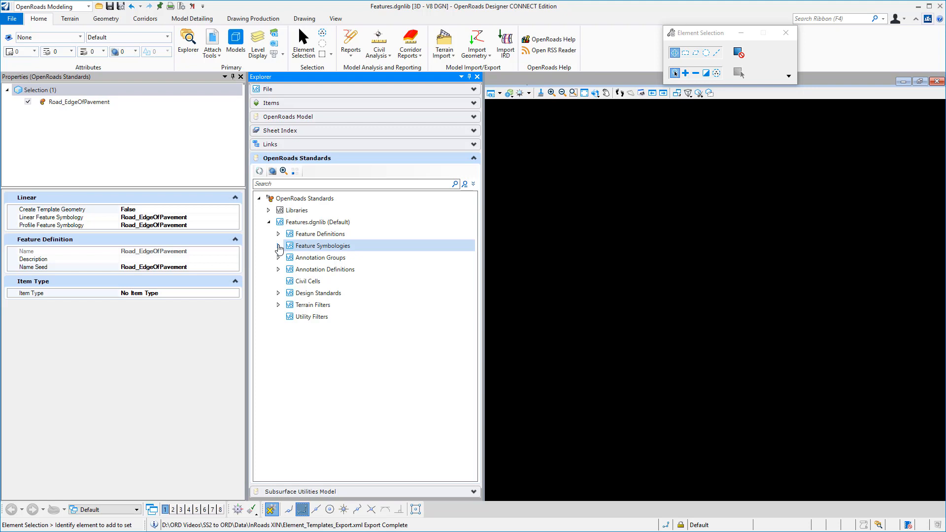
pyautogui.click(279, 246)
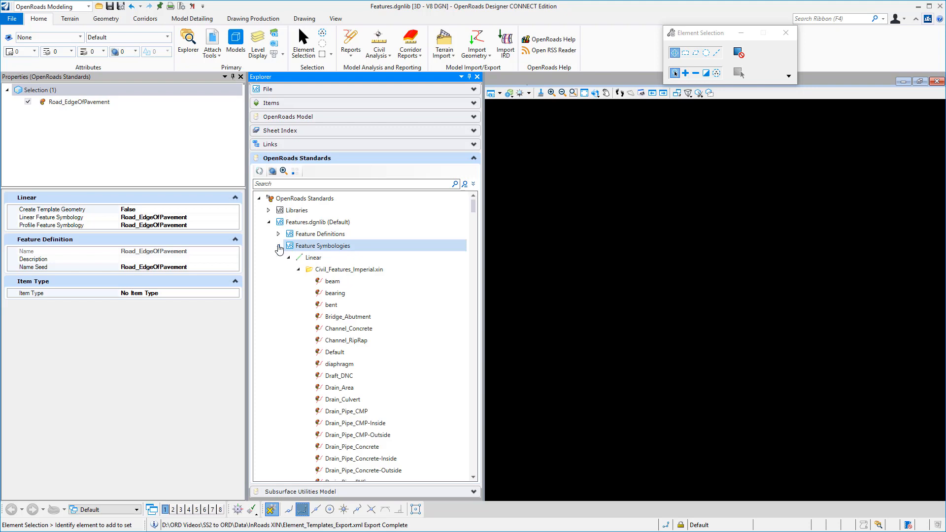
pyautogui.click(298, 270)
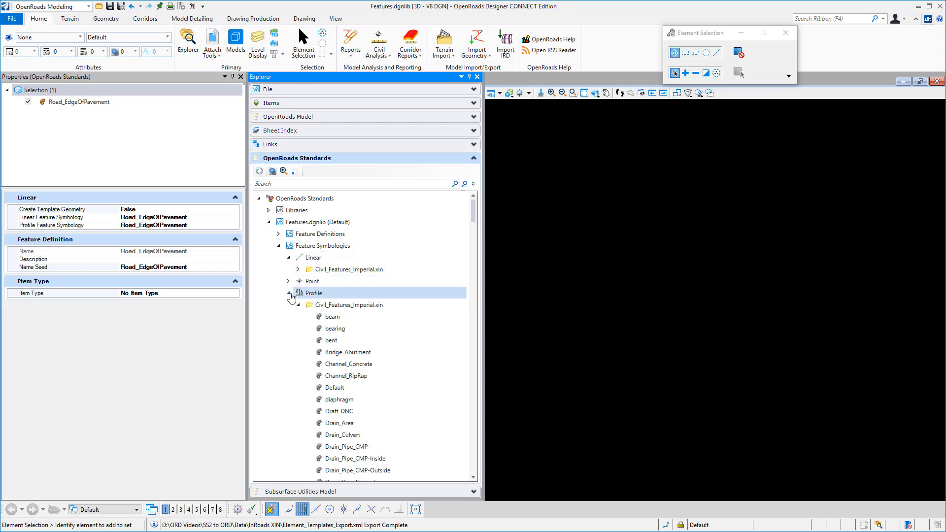
pyautogui.click(289, 317)
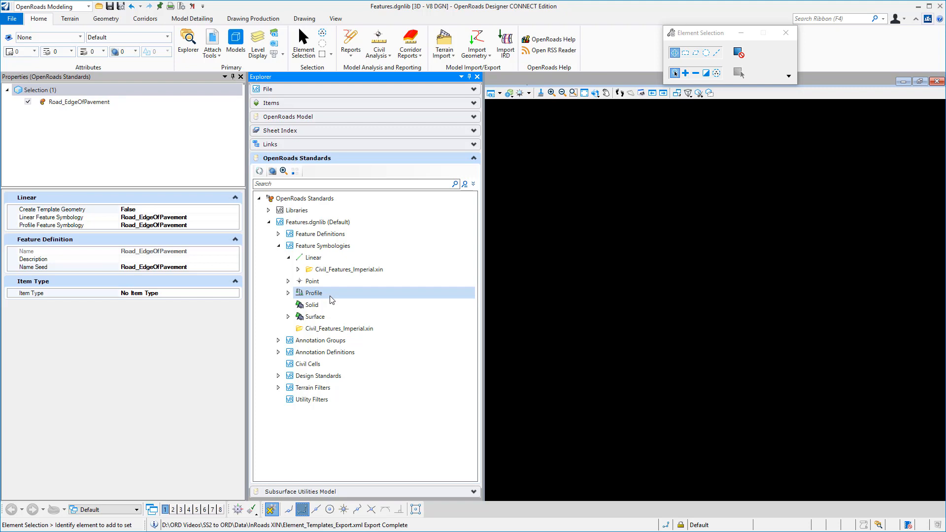
pyautogui.click(278, 246)
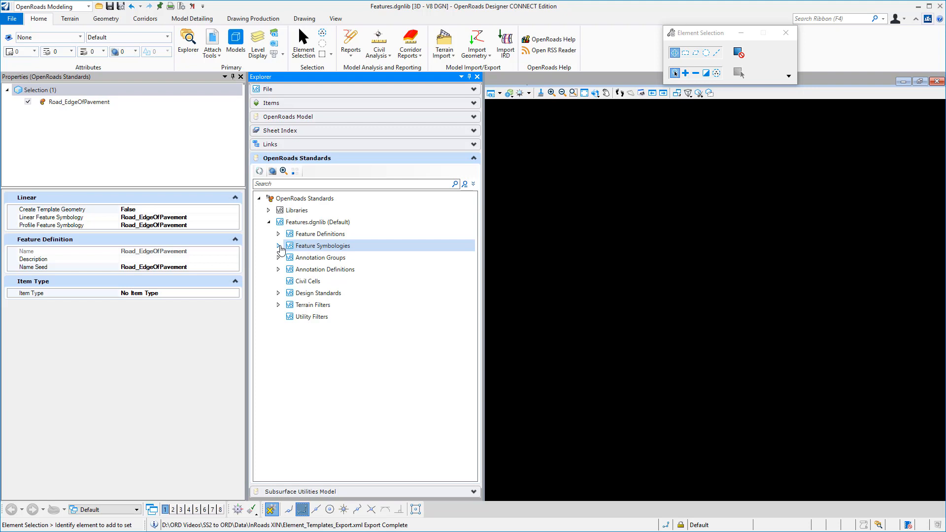
# Export the Feature Symbologies of Features.dgnlib to Symbologies.xml in the InRoads XIN folder
pyautogui.click(311, 249)
pyautogui.rightClick(311, 246)
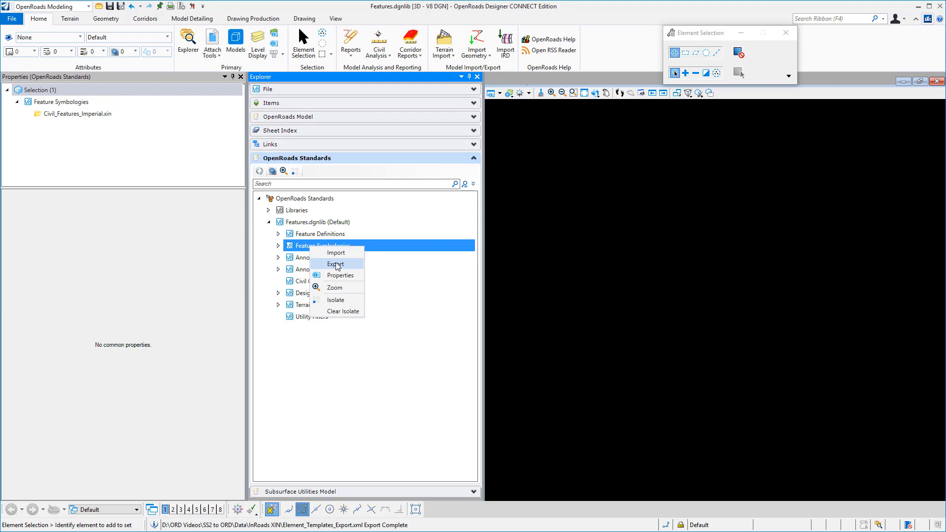
pyautogui.click(336, 265)
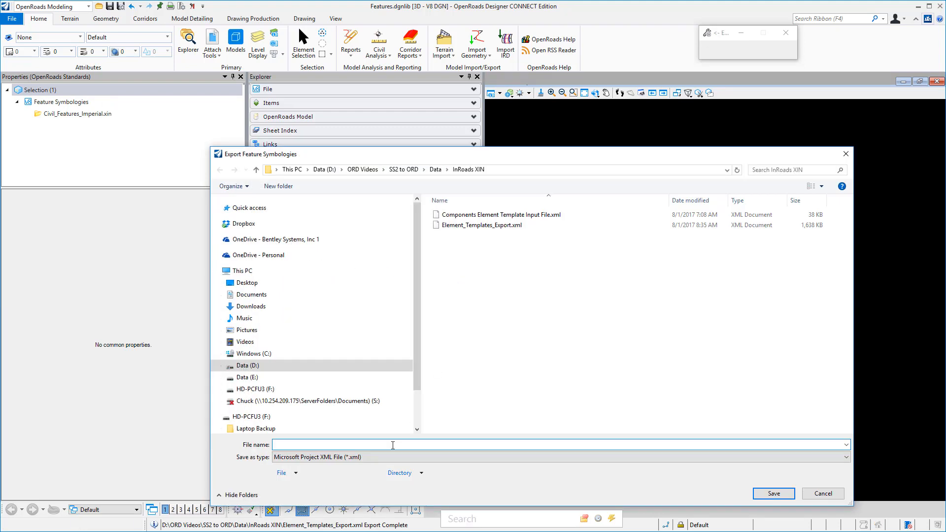
pyautogui.write('Symbologies')
pyautogui.press('Return')
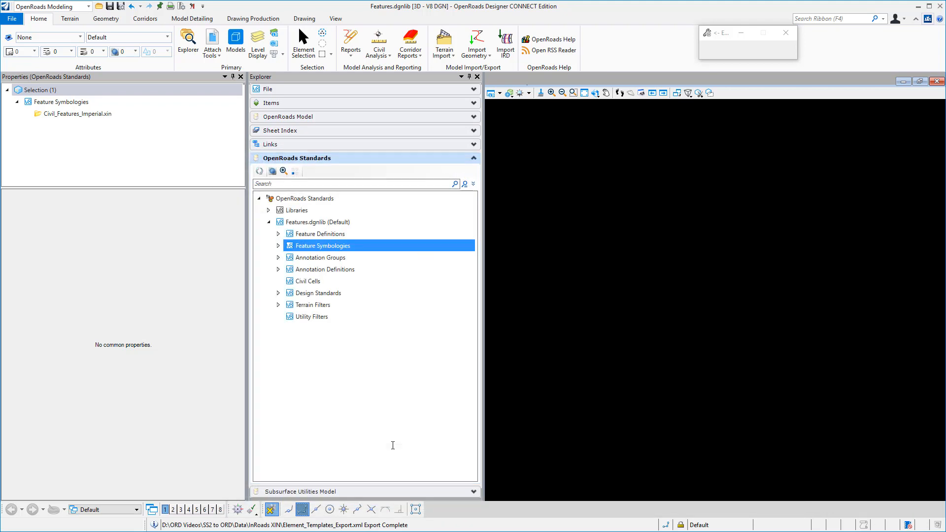
# Export the Feature Definitions of Features.dgnlib as an XML file in the InRoads XIN folder
pyautogui.click(338, 234)
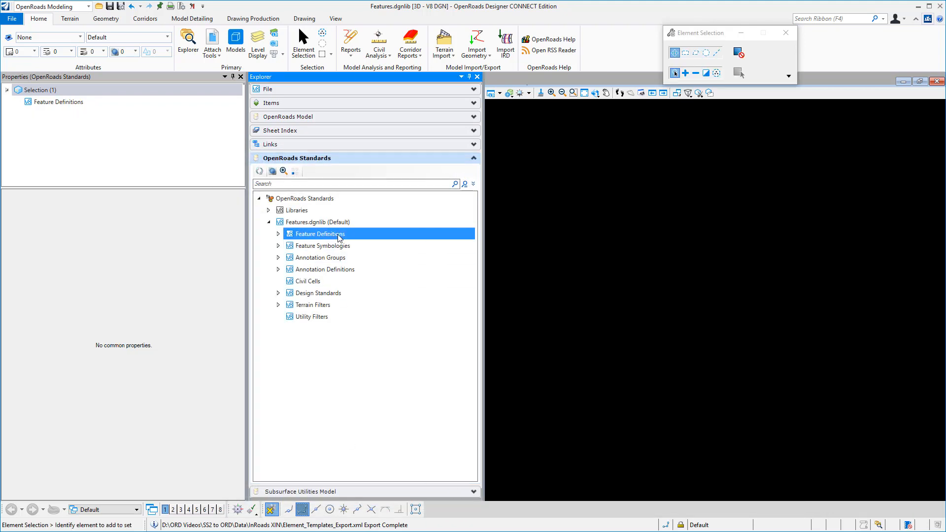
pyautogui.rightClick(338, 234)
pyautogui.click(363, 252)
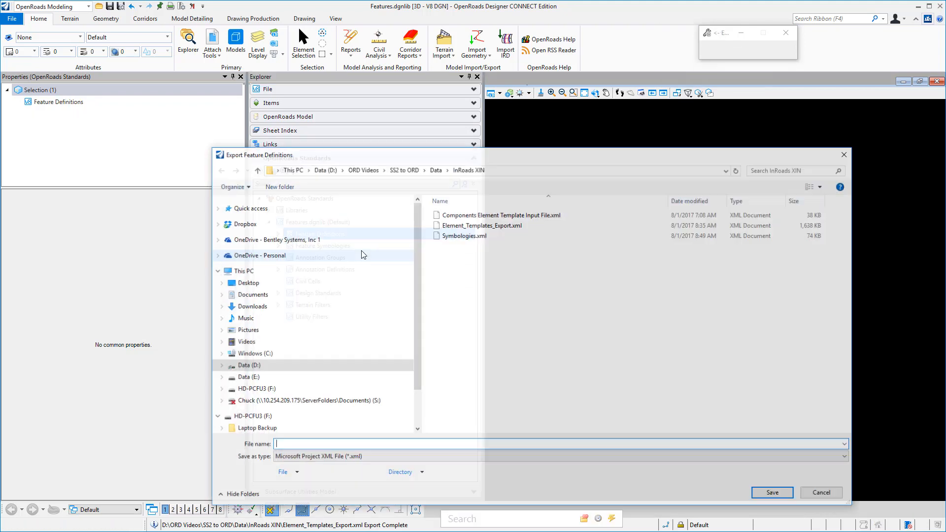
pyautogui.write('D')
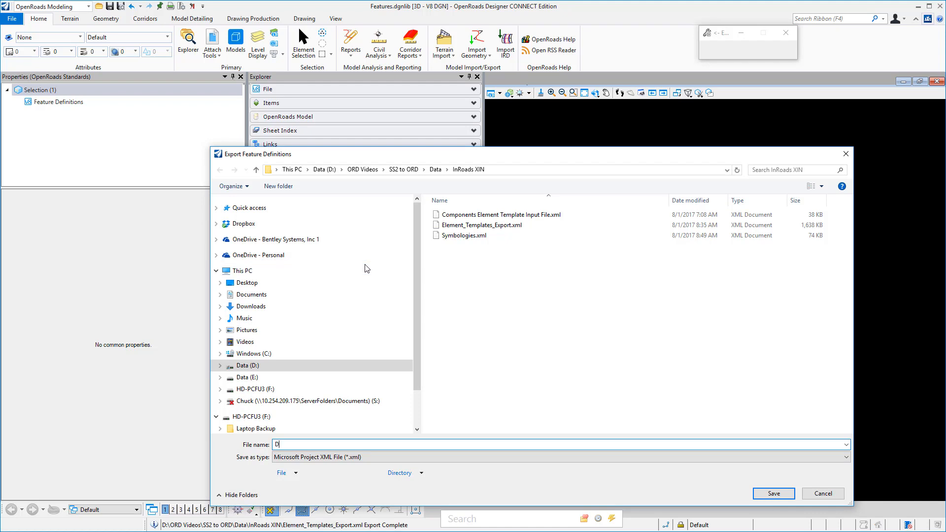
pyautogui.write('efinitions')
pyautogui.press('Return')
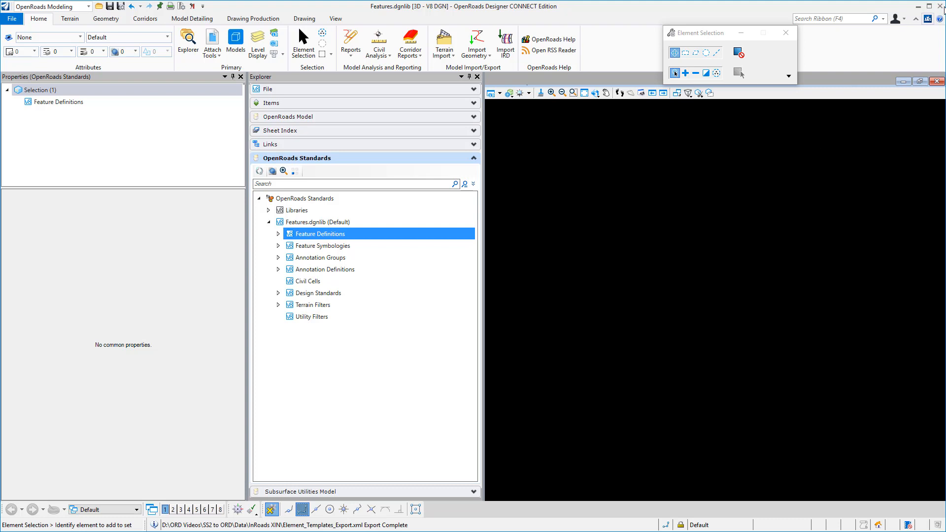
# Close OpenRoads Designer and open the SS2 to ORD\Applications\Features Import Export folder in the file manager
pyautogui.click(939, 6)
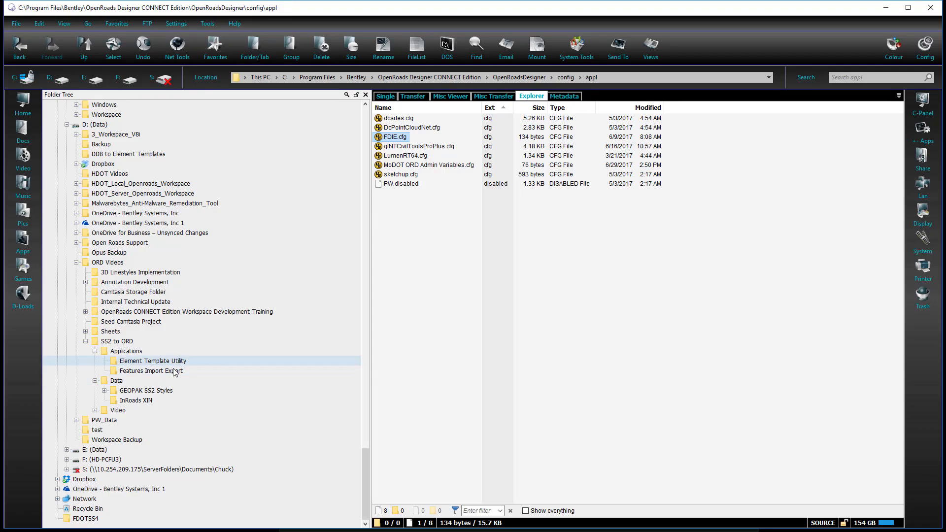
pyautogui.click(173, 372)
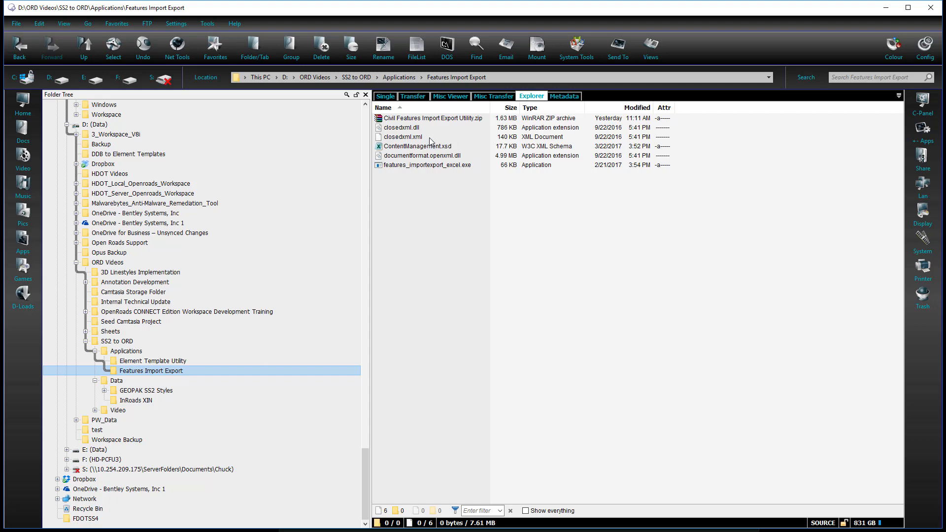
# Start the Features Import Export utility, load Symbologies.xml, and export its data to Symbologies_Export.xlsx in the InRoads XIN folder
pyautogui.click(427, 165)
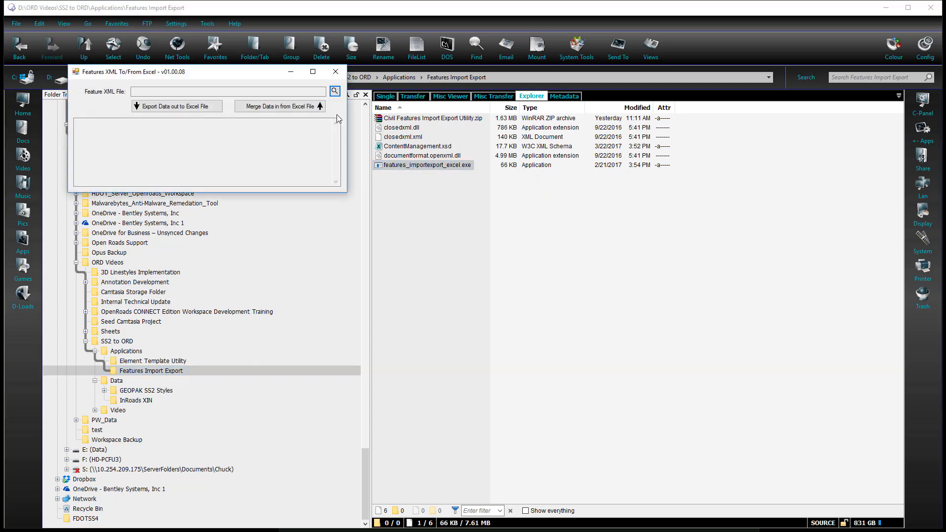
pyautogui.click(335, 91)
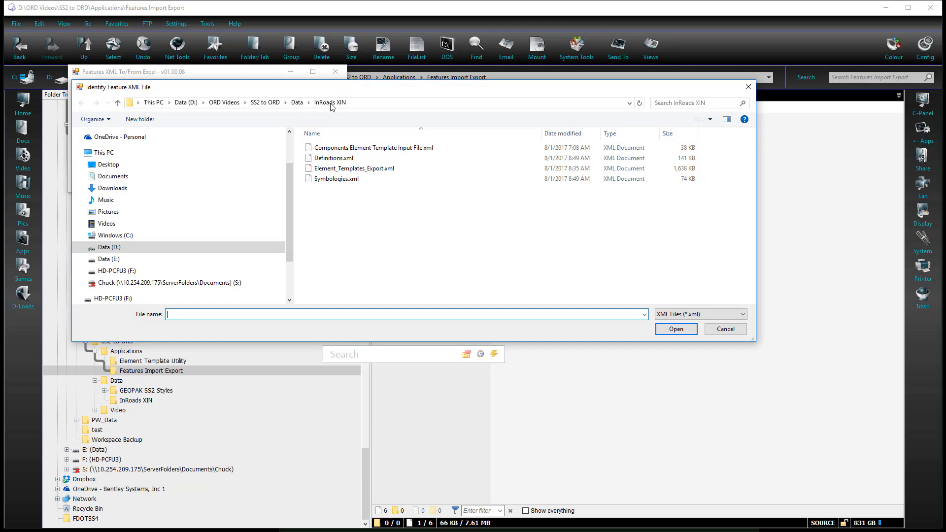
pyautogui.click(348, 180)
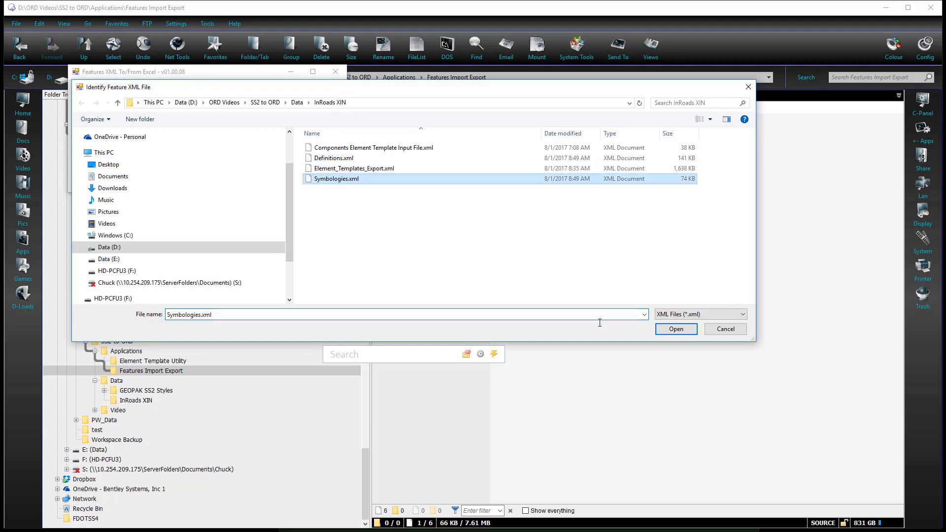
pyautogui.click(676, 329)
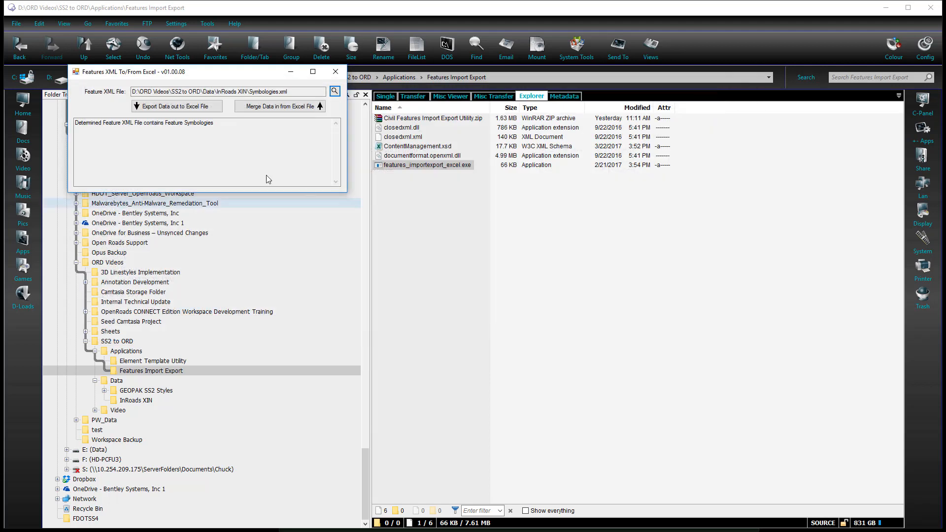
pyautogui.click(166, 106)
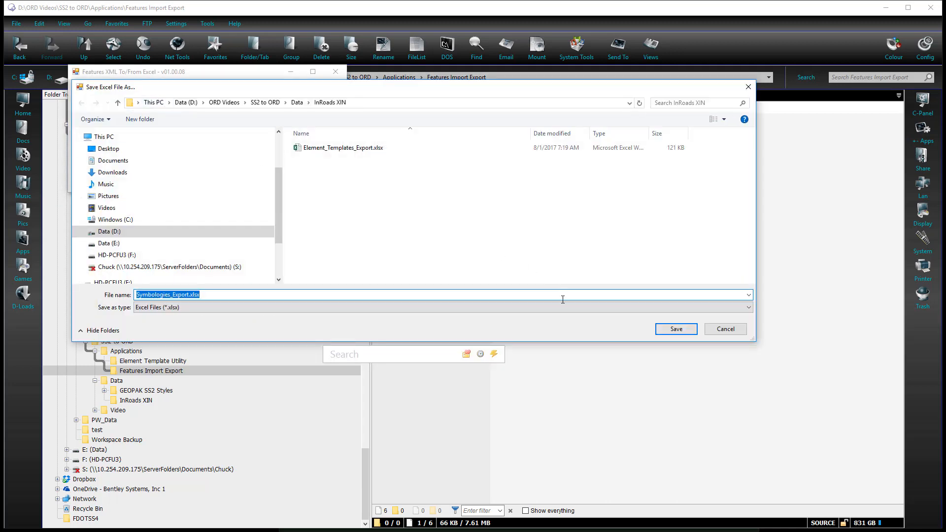
pyautogui.click(686, 330)
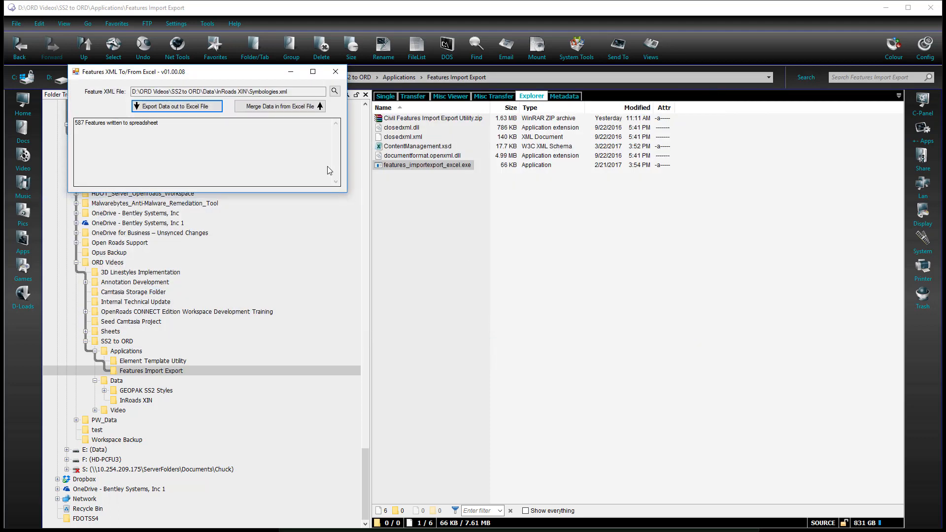
# Load Definitions.xml, export its data to Definitions_Export.xlsx, and close the utility
pyautogui.click(335, 92)
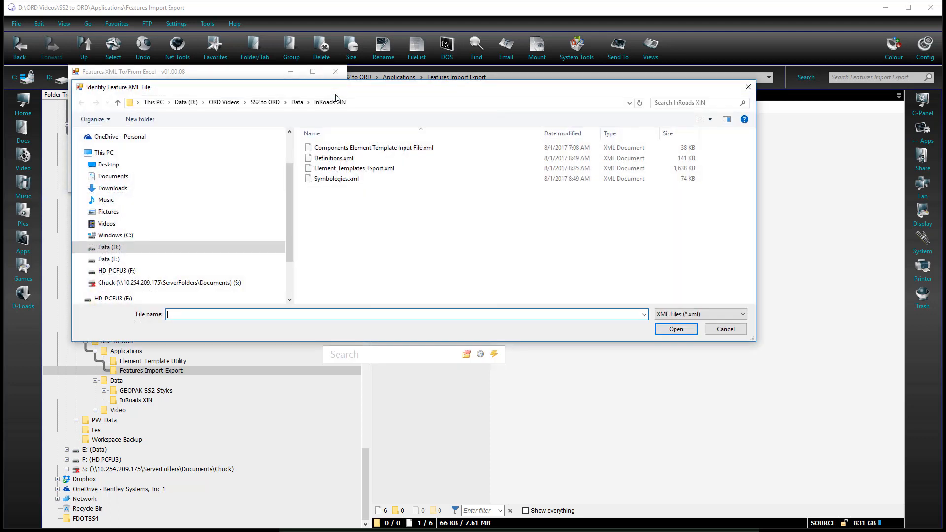
pyautogui.doubleClick(339, 158)
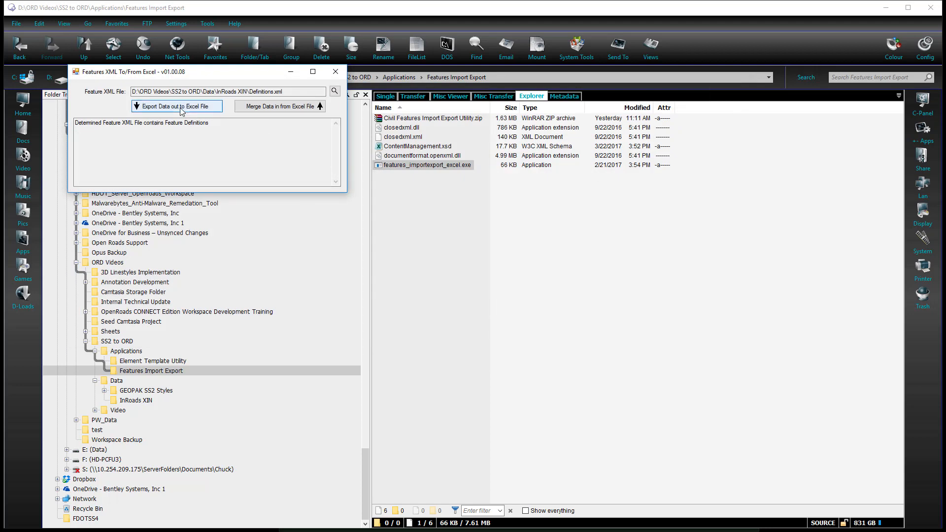
pyautogui.click(181, 106)
pyautogui.click(682, 334)
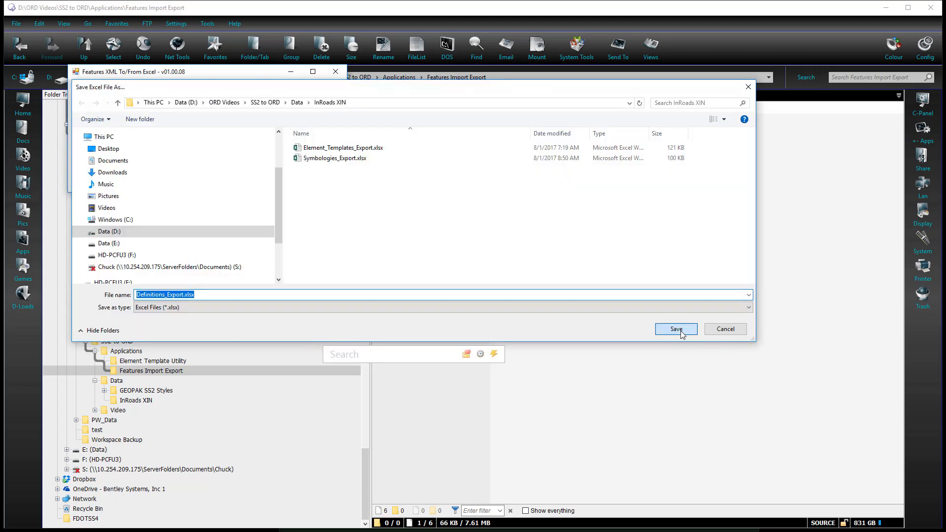
pyautogui.click(335, 71)
# Delete the outdated Element_Templates_Export.xlsx spreadsheet from the InRoads XIN data folder
pyautogui.click(137, 400)
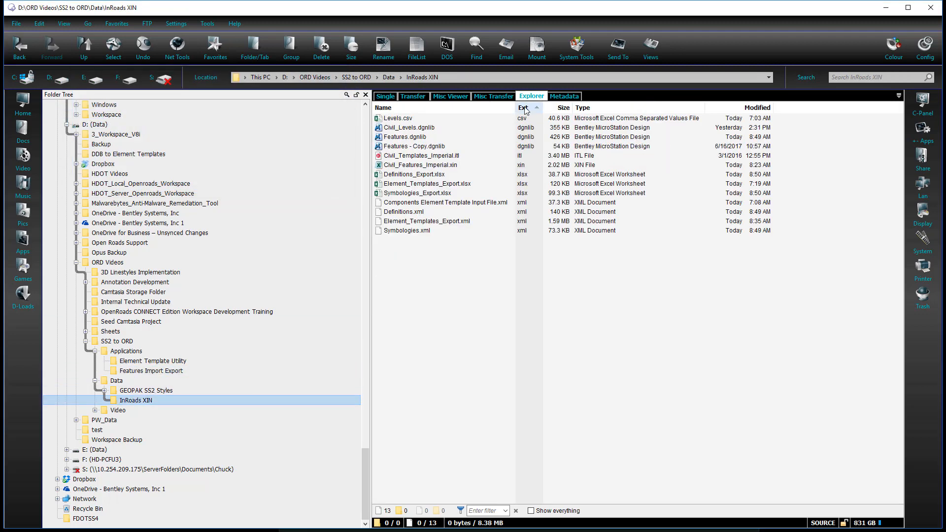
pyautogui.click(419, 194)
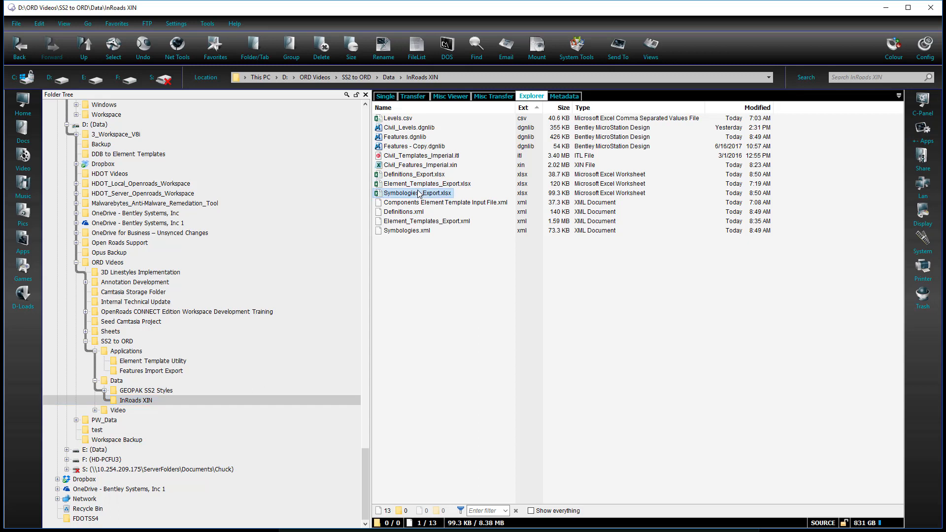
pyautogui.keyDown('ctrl'); pyautogui.click(419, 176); pyautogui.keyUp('ctrl')
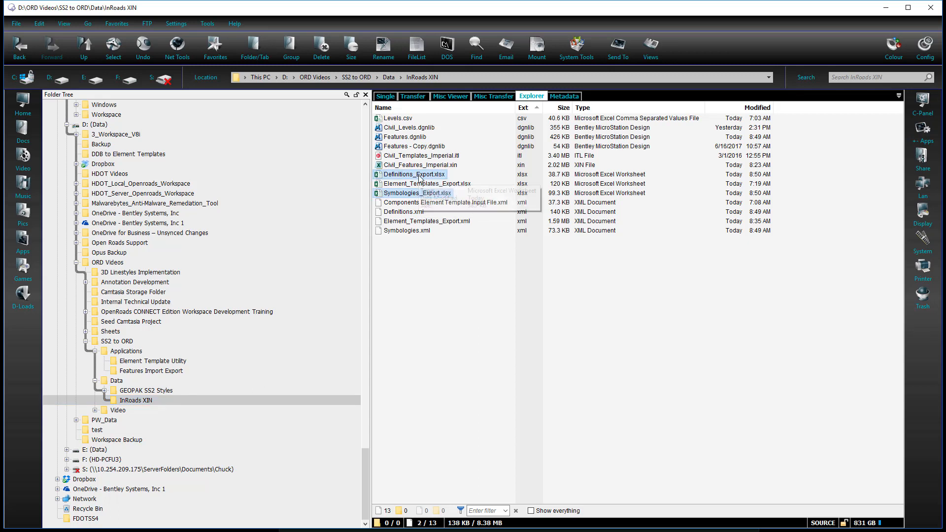
pyautogui.click(423, 251)
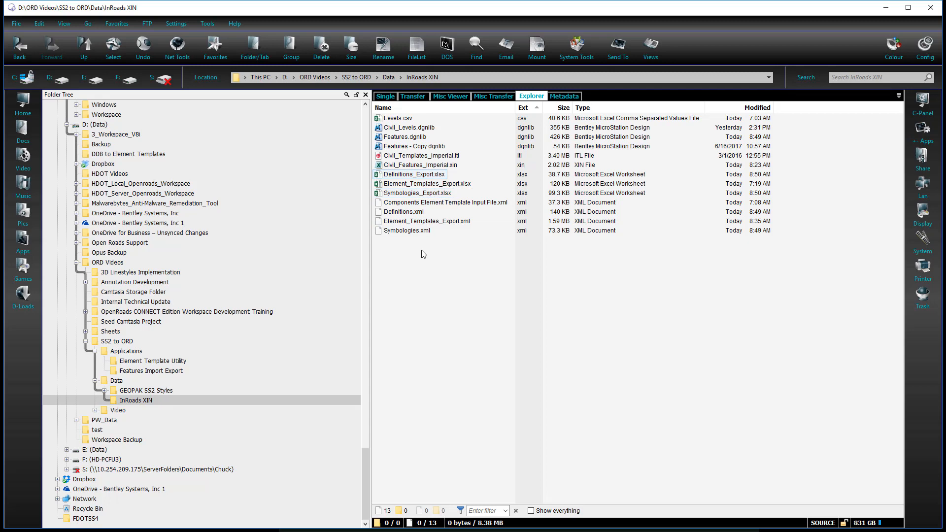
pyautogui.rightClick(425, 186)
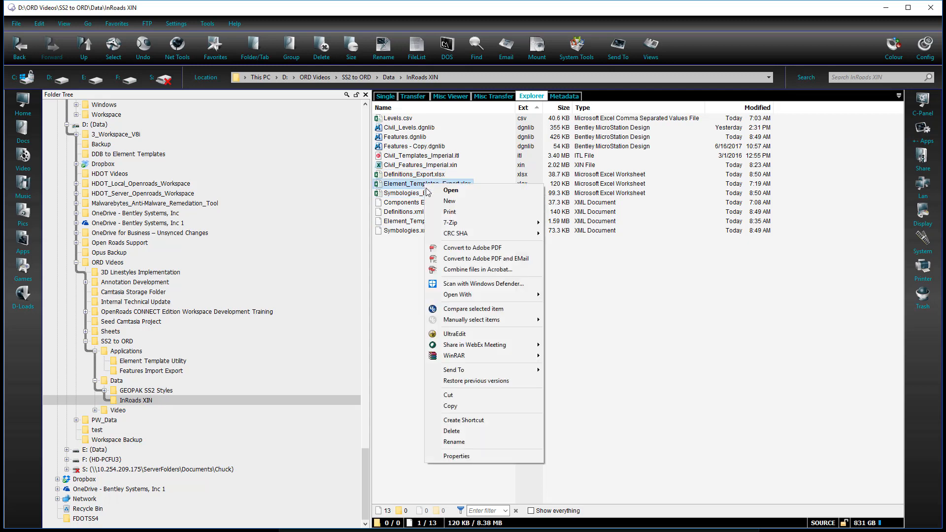
pyautogui.click(459, 430)
pyautogui.click(514, 288)
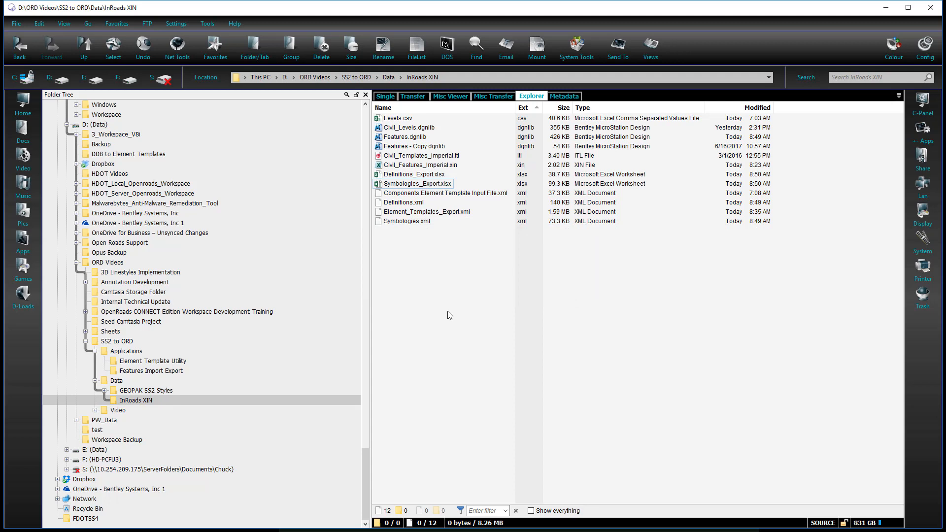
# Start the Civil Element Template Utility and load Element_Templates_Export.xml from the InRoads XIN folder as its source file
pyautogui.click(162, 364)
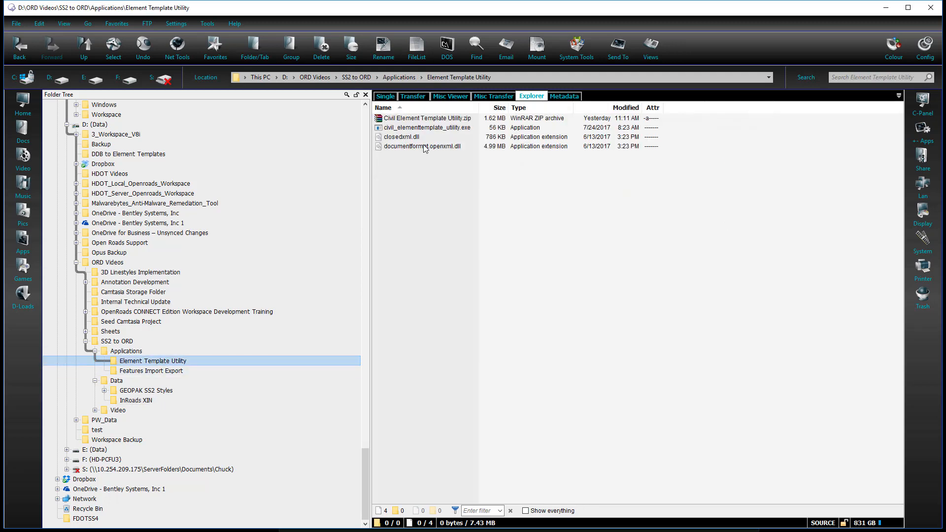
pyautogui.doubleClick(431, 128)
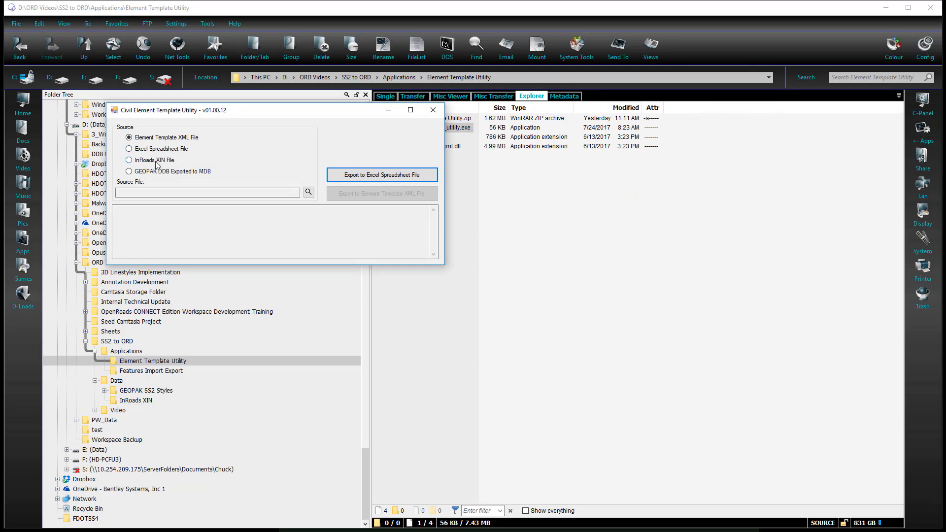
pyautogui.click(308, 192)
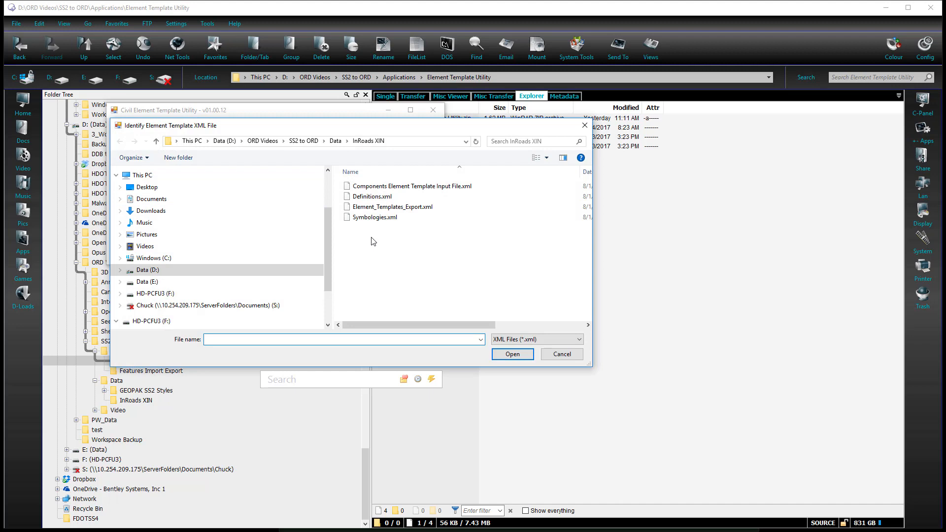
pyautogui.click(386, 208)
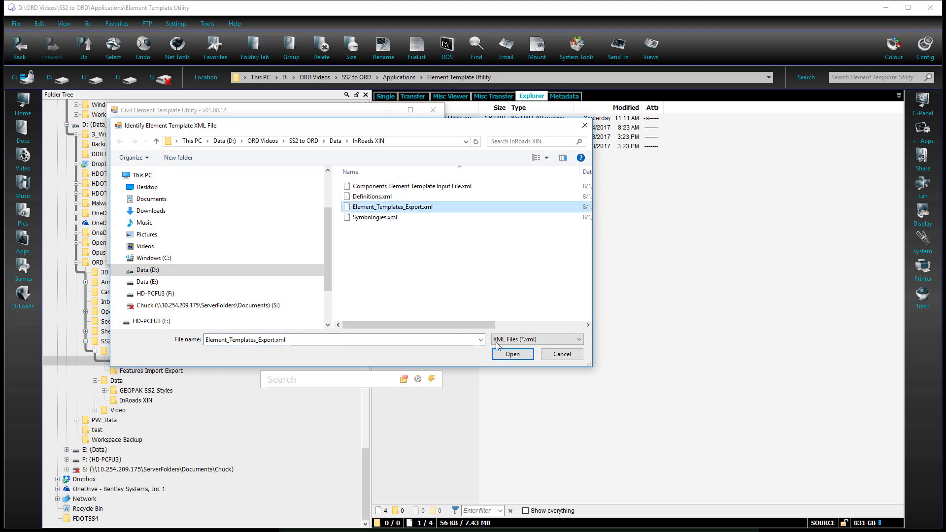
pyautogui.click(511, 355)
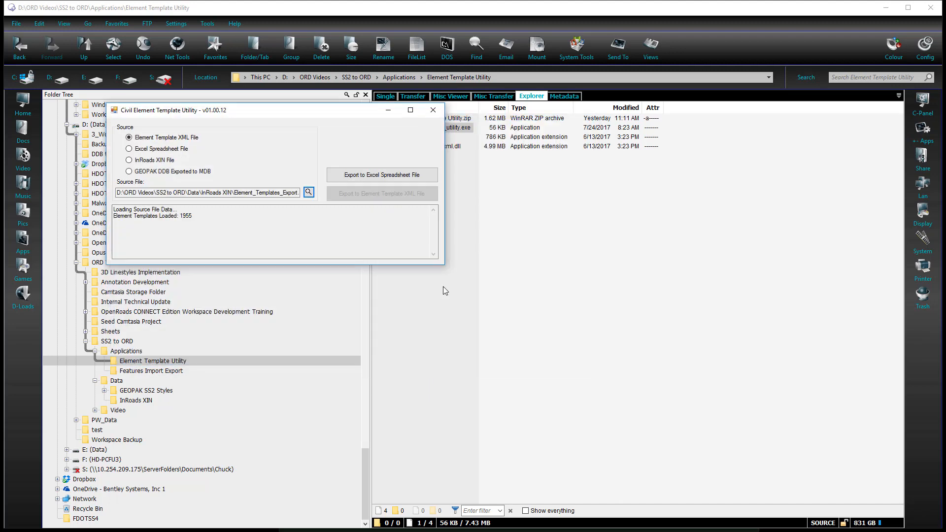
# Export the loaded element templates to the spreadsheet Element_Templates_Export.xlsx and close the utility
pyautogui.click(352, 176)
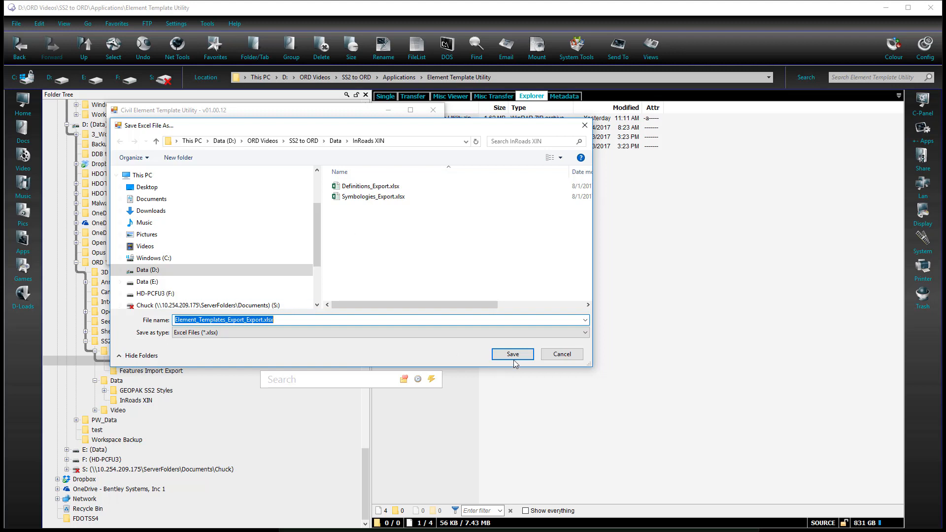
pyautogui.click(265, 319)
pyautogui.press('BackSpace')
pyautogui.press('BackSpace')
pyautogui.press('BackSpace')
pyautogui.press('BackSpace')
pyautogui.press('BackSpace')
pyautogui.press('BackSpace')
pyautogui.press('BackSpace')
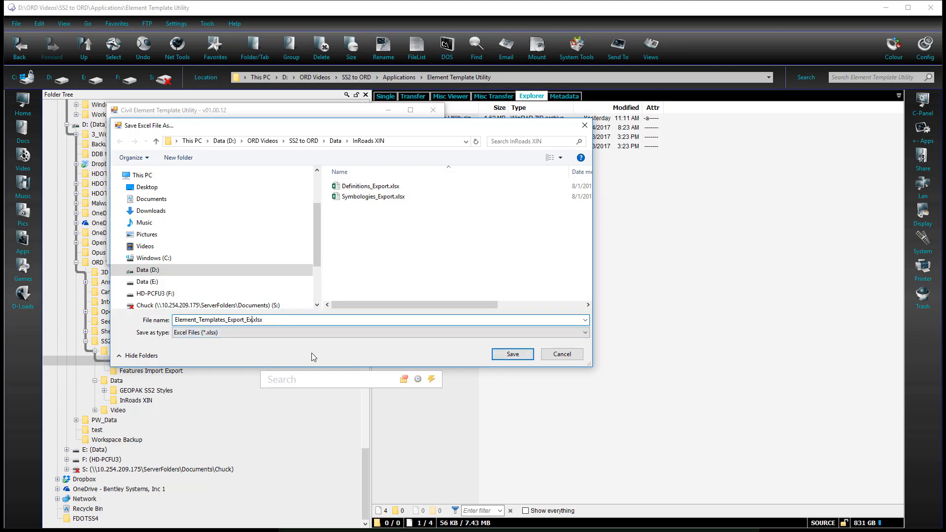
pyautogui.press('Return')
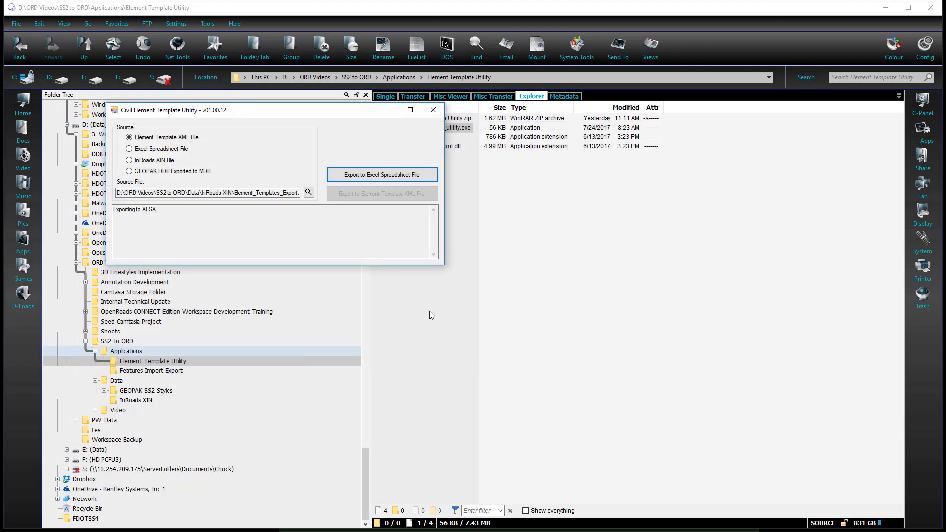
pyautogui.click(432, 109)
# Open Symbologies_Export.xlsx from the InRoads XIN folder in Excel and show the Linear sheet
pyautogui.click(136, 400)
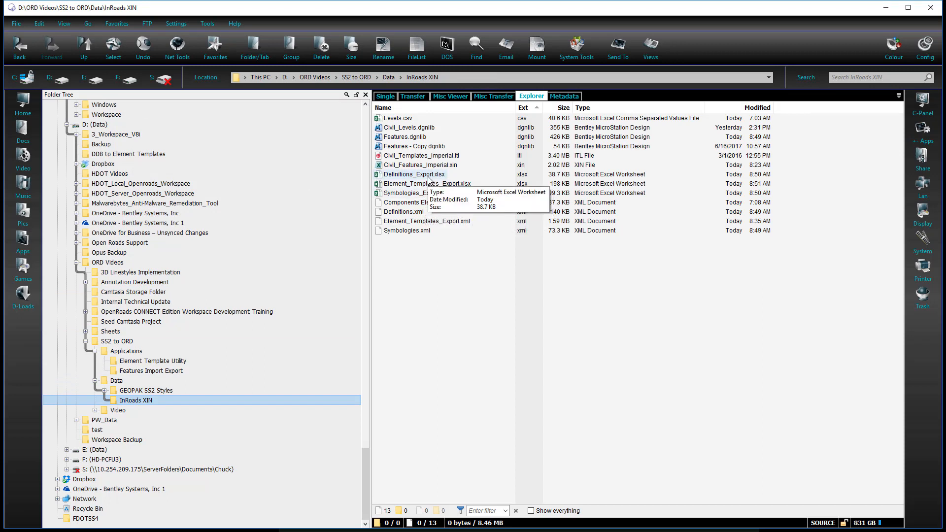
pyautogui.click(439, 258)
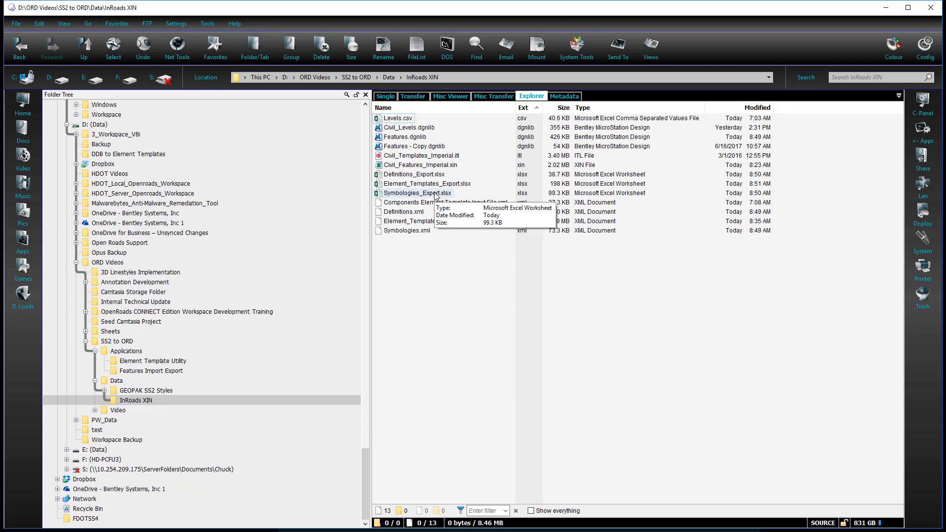
pyautogui.doubleClick(418, 194)
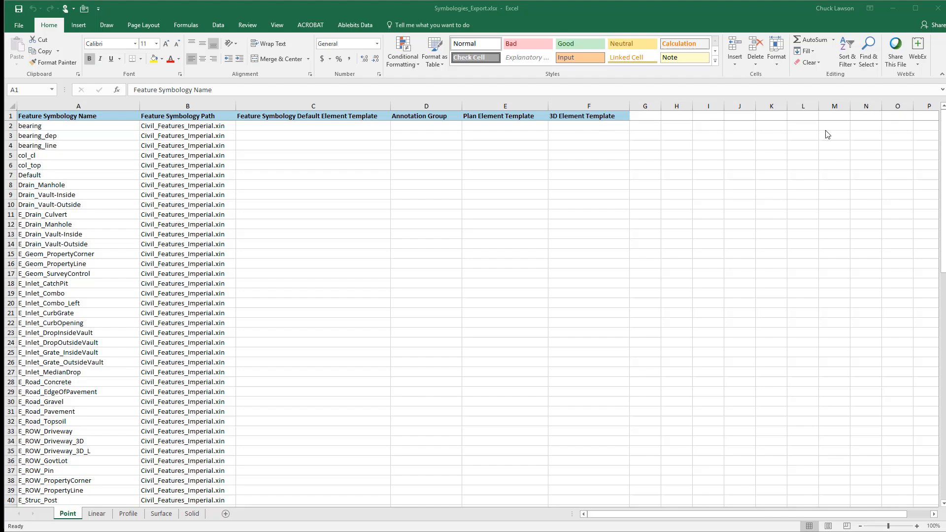
pyautogui.click(97, 514)
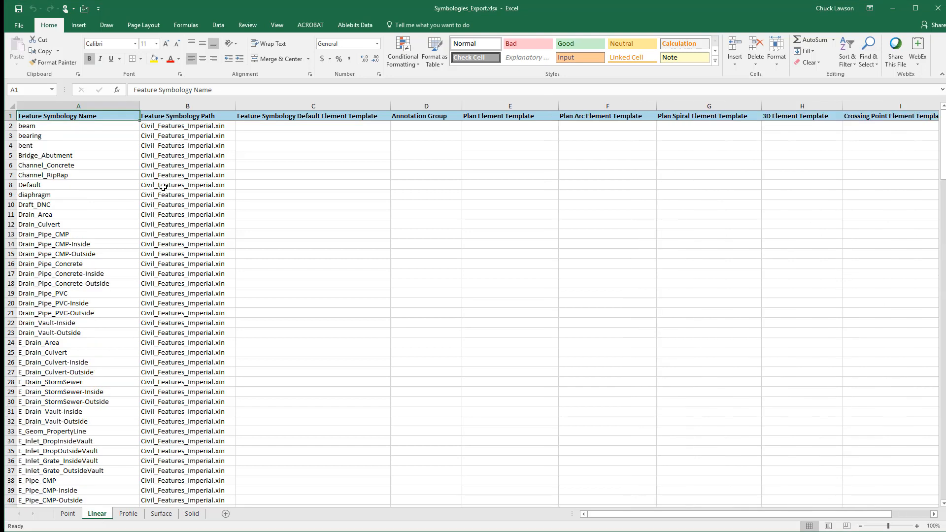
# Widen columns A and B of the Linear sheet and check the default element template entered for Road_EdgeOfPavement
pyautogui.moveTo(236, 106); pyautogui.dragTo(259, 105)
pyautogui.moveTo(141, 106); pyautogui.dragTo(152, 106)
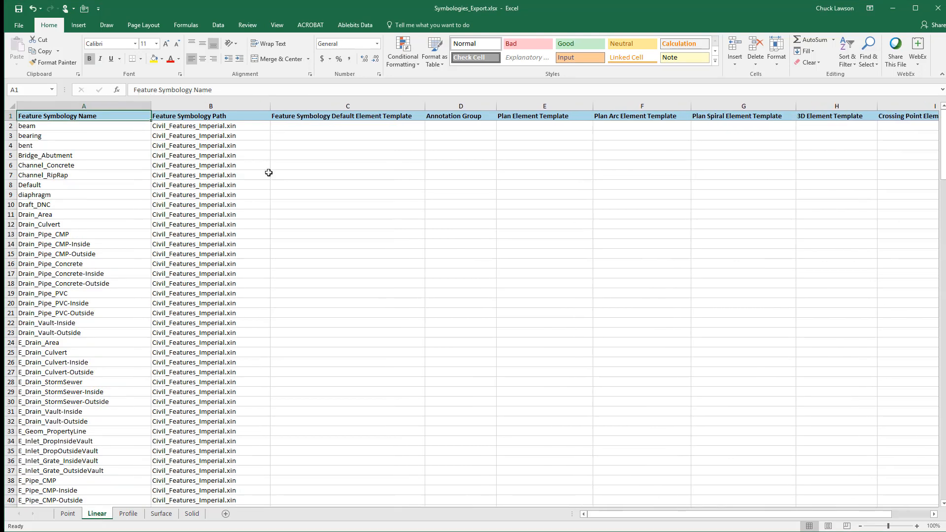
pyautogui.scroll(-20, 275, 302)
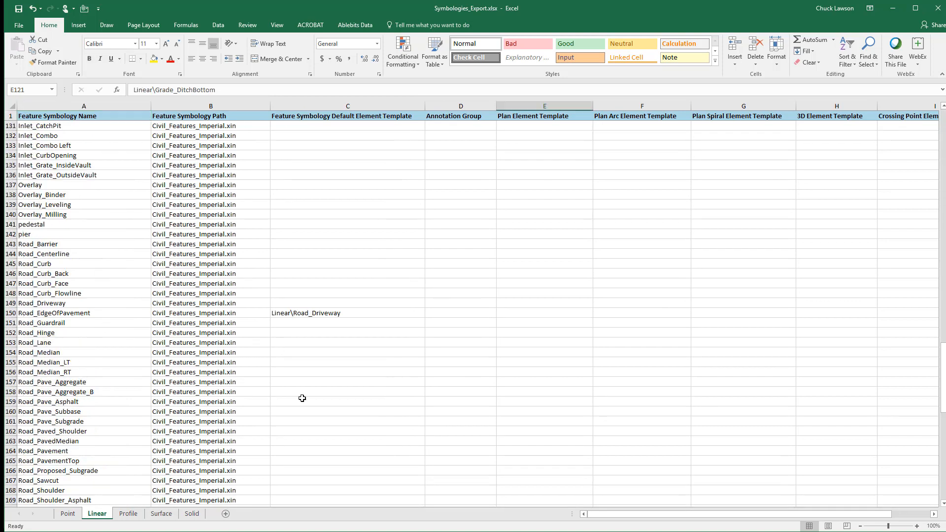
pyautogui.click(352, 314)
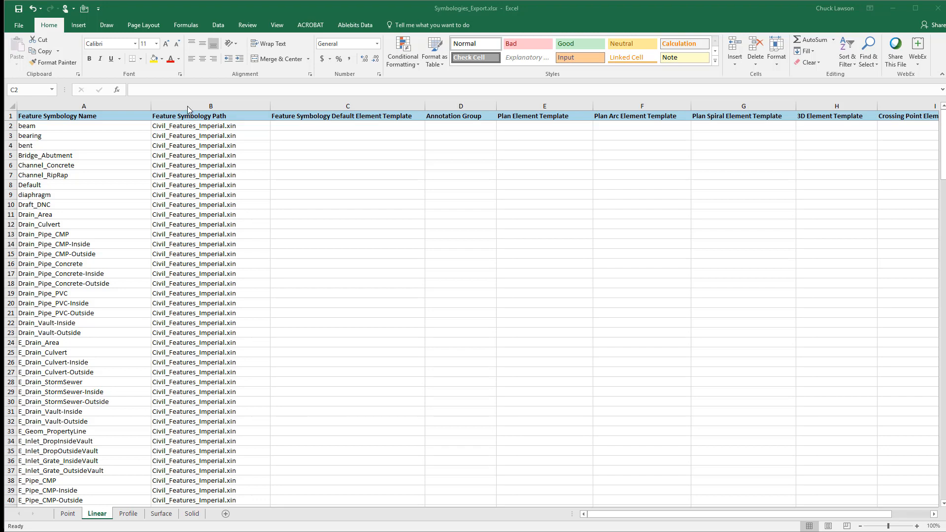
# Clear the Feature Symbology Path for every symbology on the Linear sheet, from B2 to B217
pyautogui.click(186, 126)
pyautogui.click(185, 126)
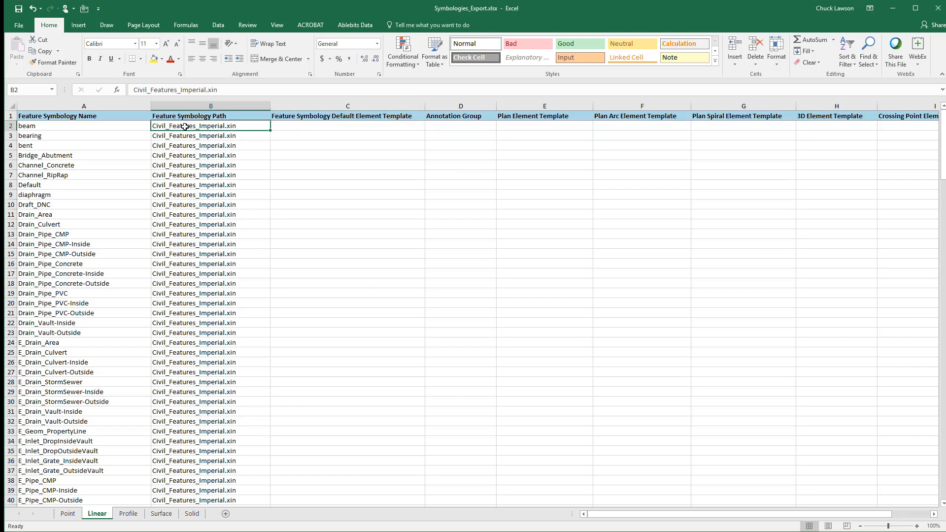
pyautogui.moveTo(184, 127); pyautogui.dragTo(184, 126)
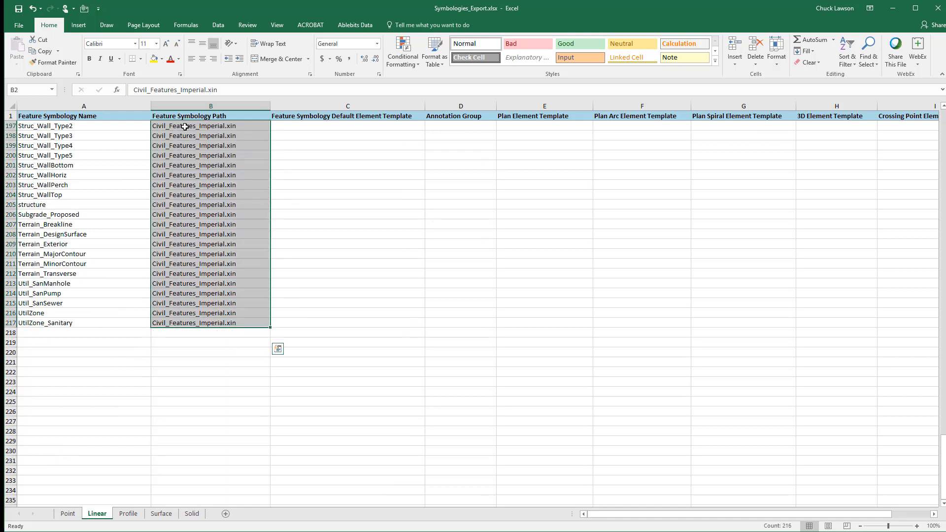
pyautogui.press('Delete')
pyautogui.scroll(8, 218, 300)
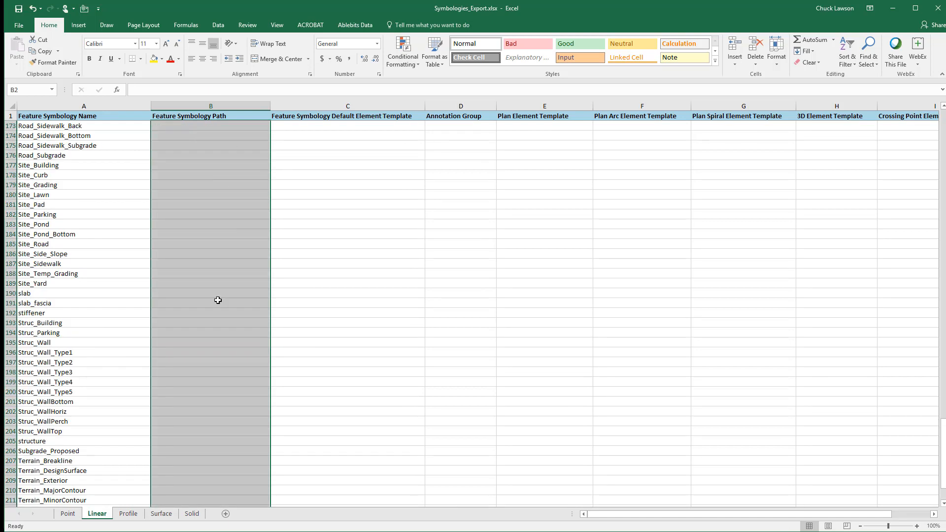
pyautogui.scroll(20, 218, 300)
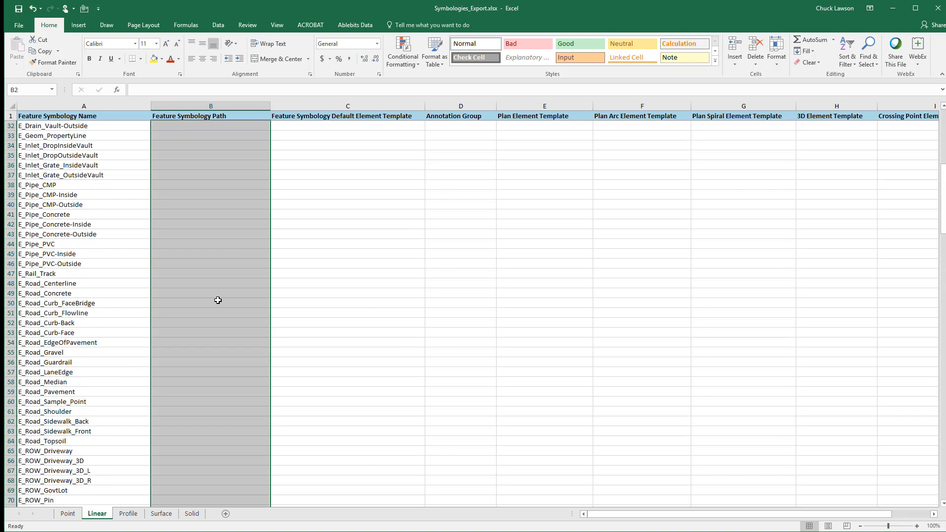
pyautogui.scroll(10, 218, 300)
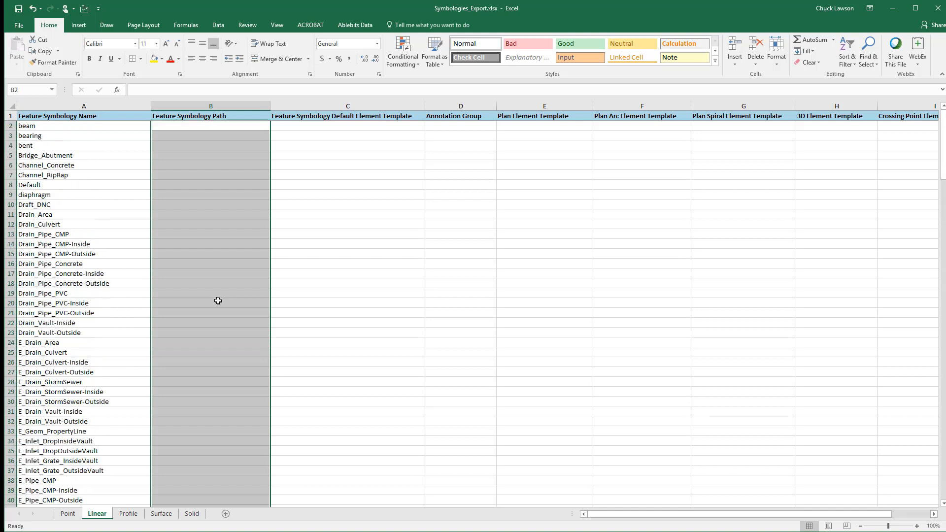
# Enter the formula =CONCATENATE("Linear\",A2) in C2 of the Linear sheet as the default element template for beam
pyautogui.click(241, 127)
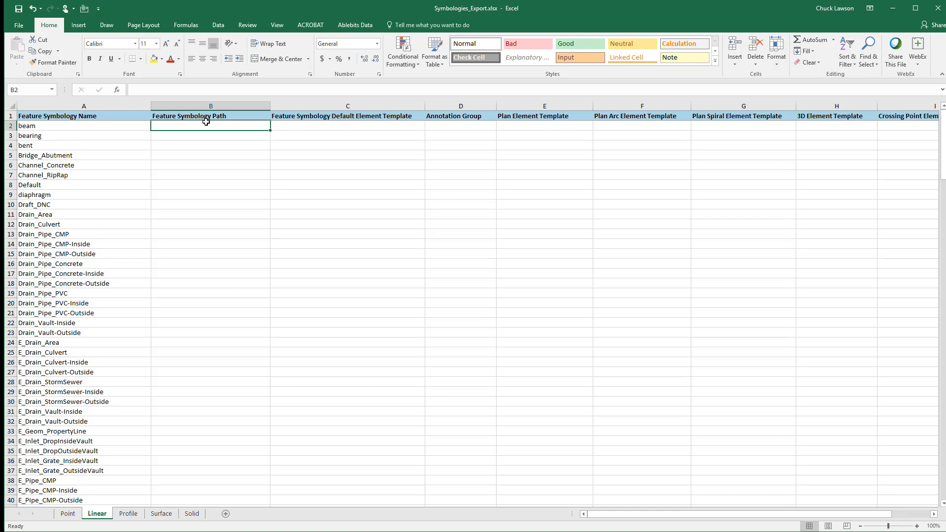
pyautogui.click(294, 125)
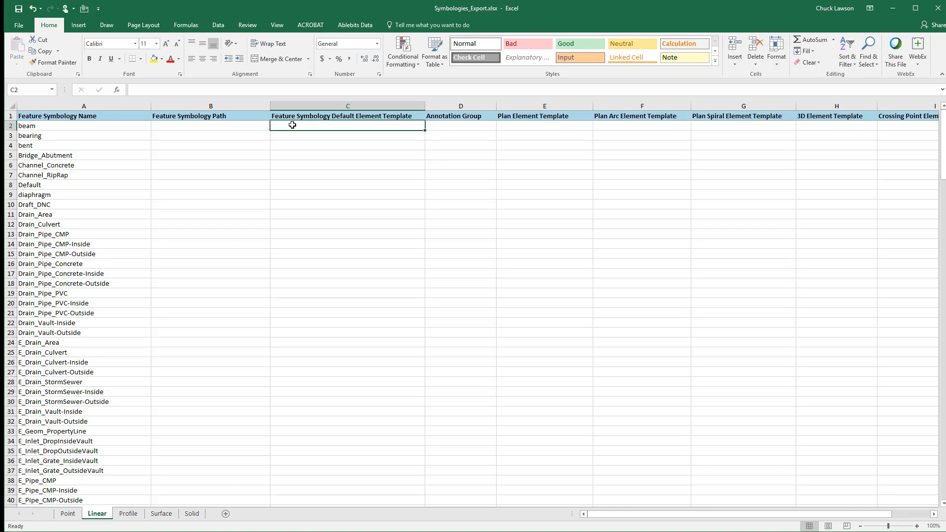
pyautogui.write('=')
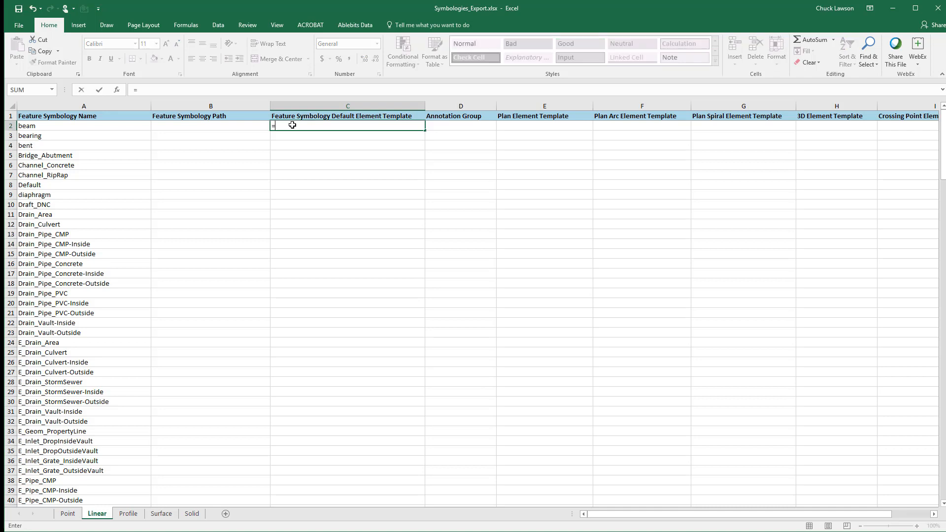
pyautogui.write('CONCATENATE(')
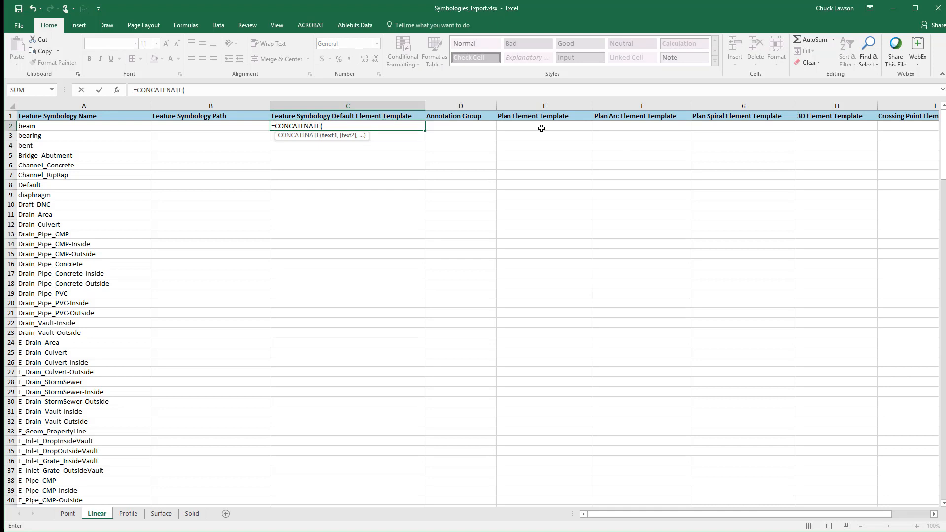
pyautogui.write('"LINEAR')
pyautogui.press('BackSpace')
pyautogui.press('BackSpace')
pyautogui.press('BackSpace')
pyautogui.press('BackSpace')
pyautogui.press('BackSpace')
pyautogui.write('inear\\",A2)')
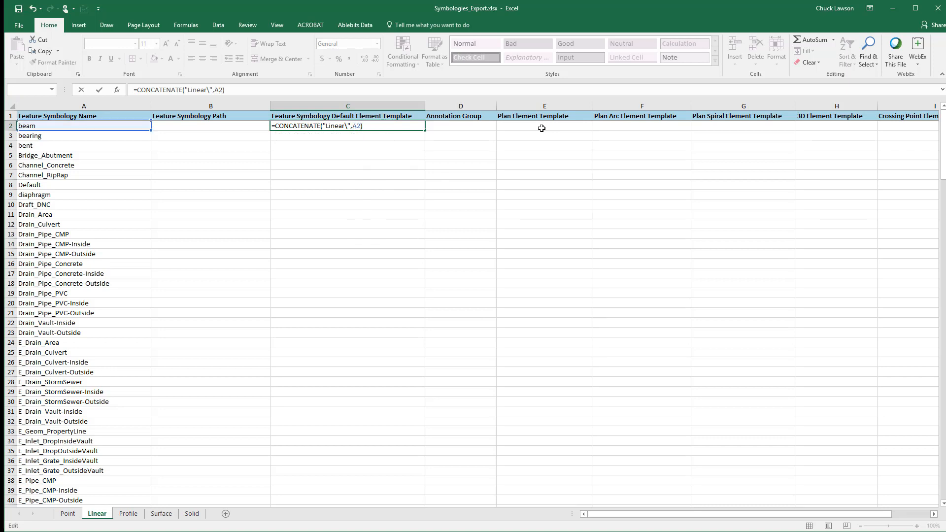
pyautogui.press('Return')
pyautogui.press('Up')
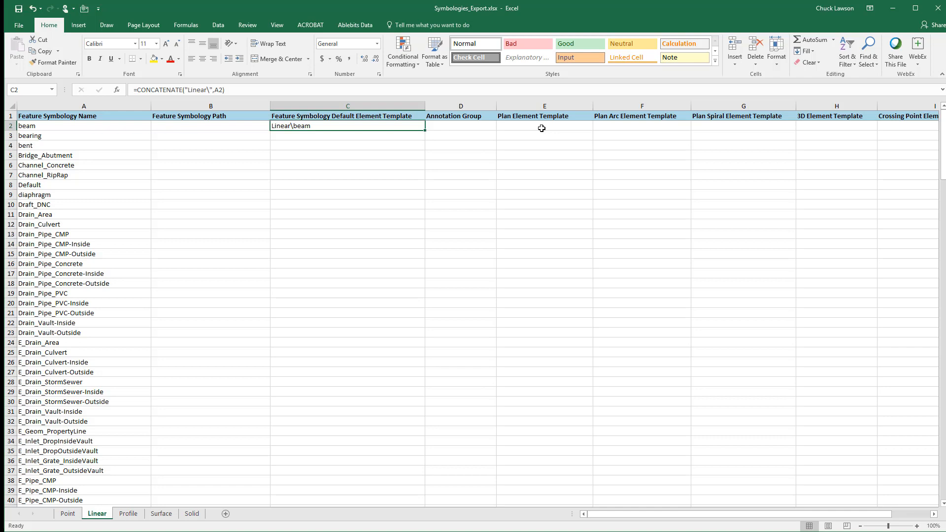
# Copy the C2 formula down the Feature Symbology Default Element Template column of the Linear sheet, from C3 to C217
pyautogui.hotkey('ctrl', 'c')
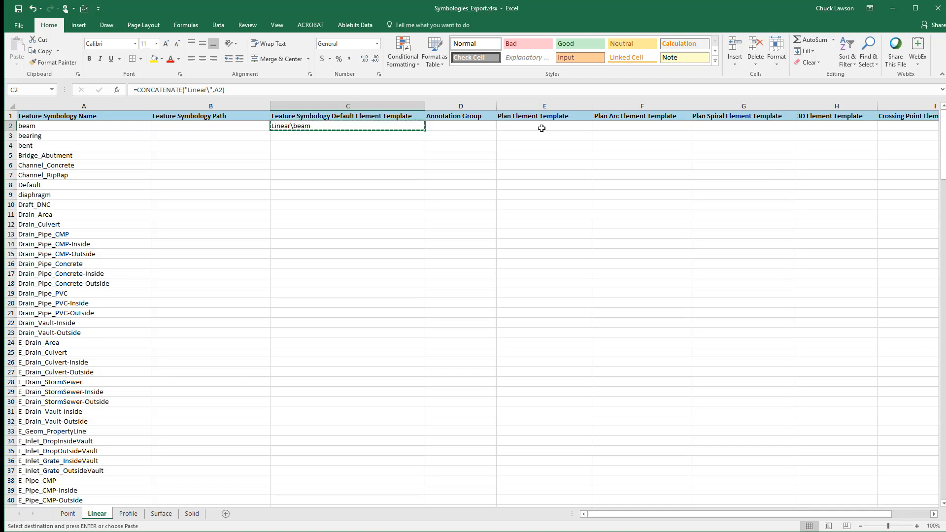
pyautogui.press('Down')
pyautogui.hotkey('shift', 'pagedown')
pyautogui.hotkey('shift', 'pagedown')
pyautogui.hotkey('shift', 'pagedown')
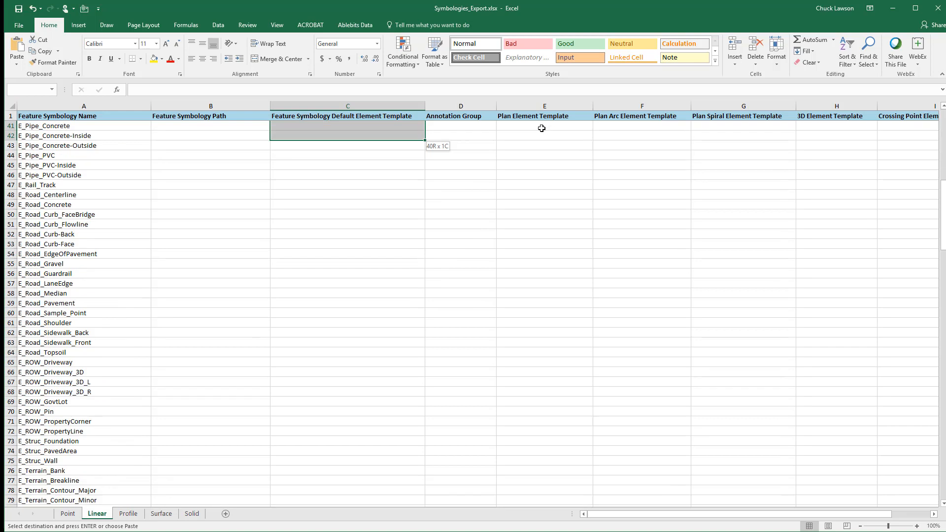
pyautogui.hotkey('shift', 'pagedown')
pyautogui.hotkey('shift', 'pagedown')
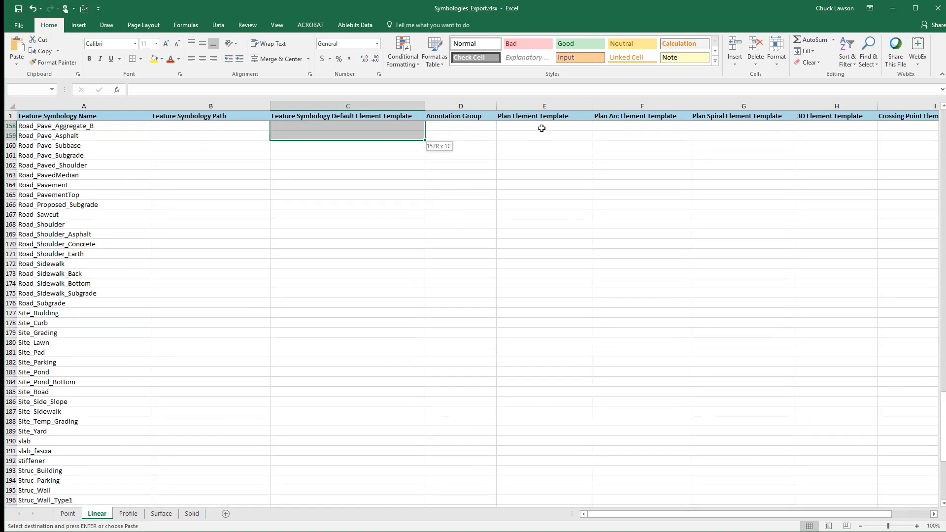
pyautogui.hotkey('shift', 'Down')
pyautogui.hotkey('shift', 'Down')
pyautogui.hotkey('shift', 'Down')
pyautogui.hotkey('shift', 'Down')
pyautogui.hotkey('shift', 'Down')
pyautogui.hotkey('shift', 'Down')
pyautogui.hotkey('shift', 'Down')
pyautogui.hotkey('shift', 'Down')
pyautogui.hotkey('shift', 'Down')
pyautogui.hotkey('shift', 'Down')
pyautogui.hotkey('shift', 'Down')
pyautogui.hotkey('shift', 'Down')
pyautogui.hotkey('shift', 'Down')
pyautogui.hotkey('shift', 'Down')
pyautogui.hotkey('shift', 'Down')
pyautogui.hotkey('shift', 'Down')
pyautogui.hotkey('shift', 'Down')
pyautogui.hotkey('shift', 'Down')
pyautogui.hotkey('shift', 'Down')
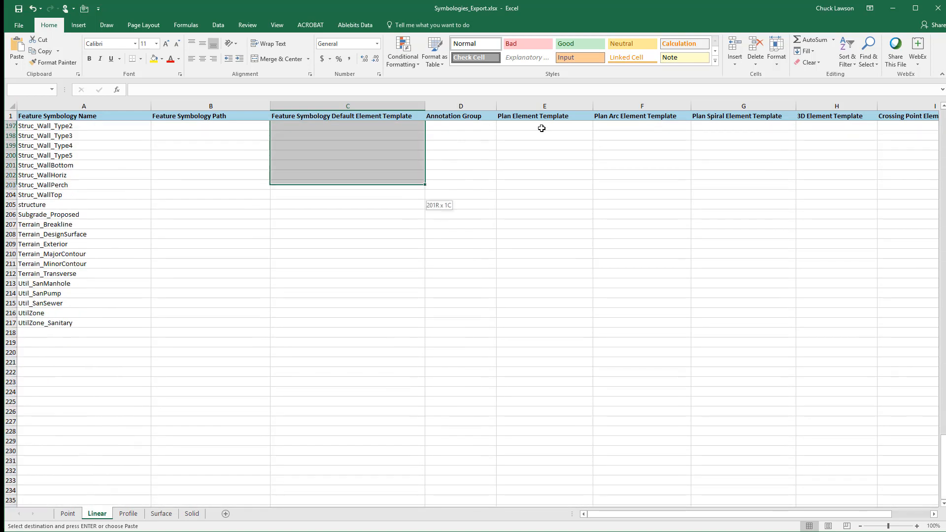
pyautogui.hotkey('ctrl', 'v')
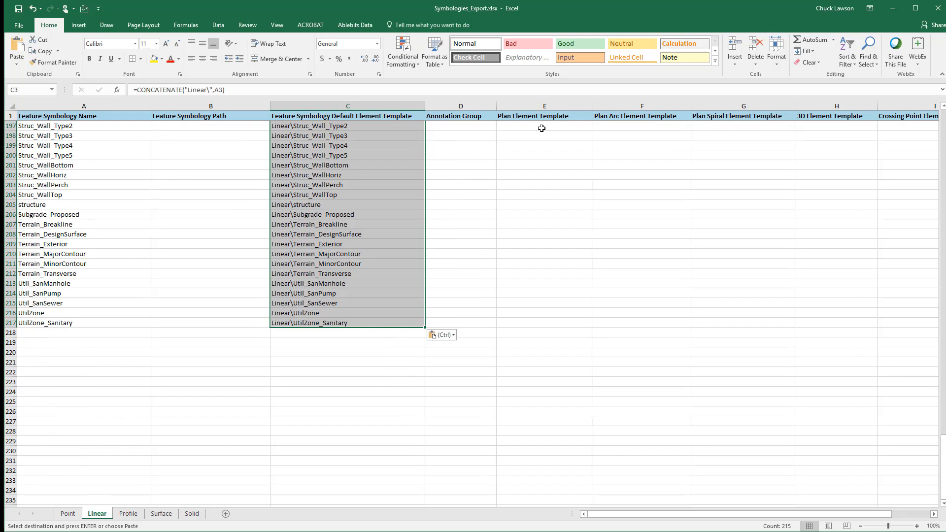
pyautogui.press('Up')
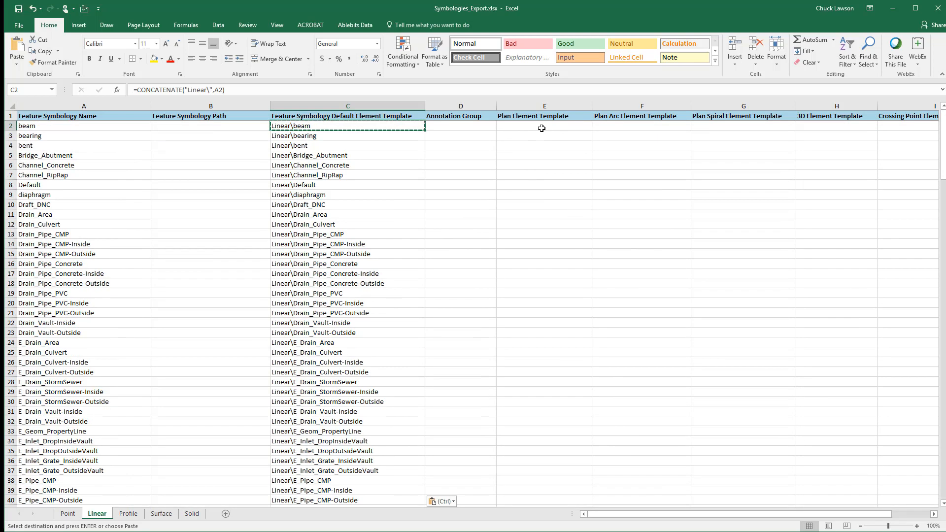
pyautogui.press('Up')
pyautogui.press('Down')
pyautogui.press('Escape')
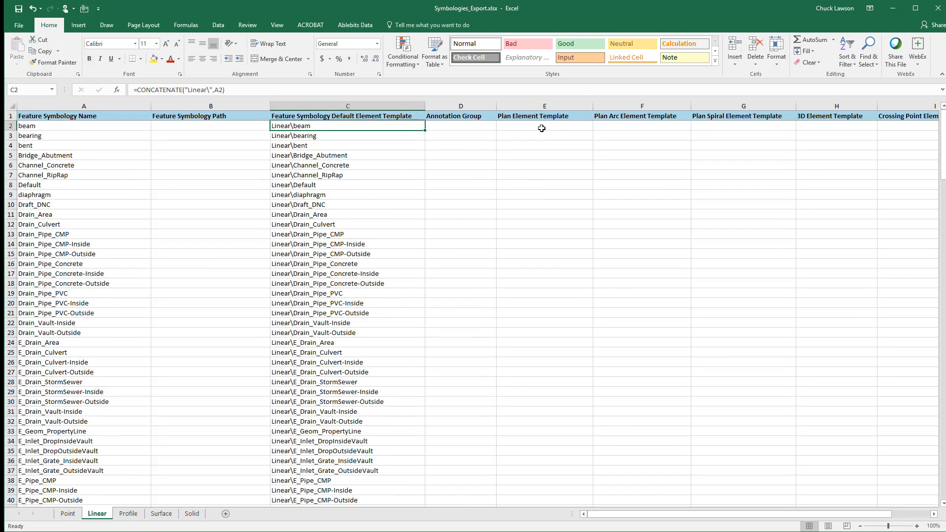
# Check the Linear sheet formulas in C2 and C3 against the symbology names and save the workbook
pyautogui.press('Down')
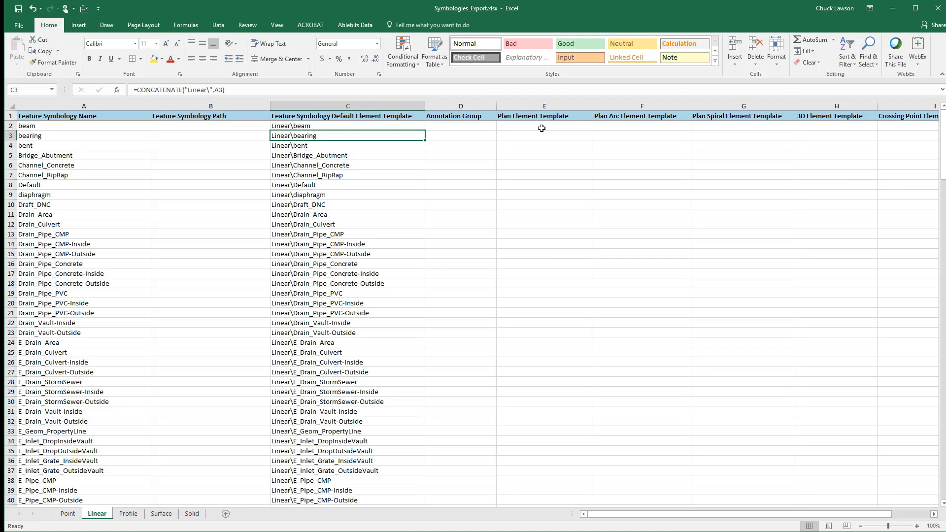
pyautogui.press('Up')
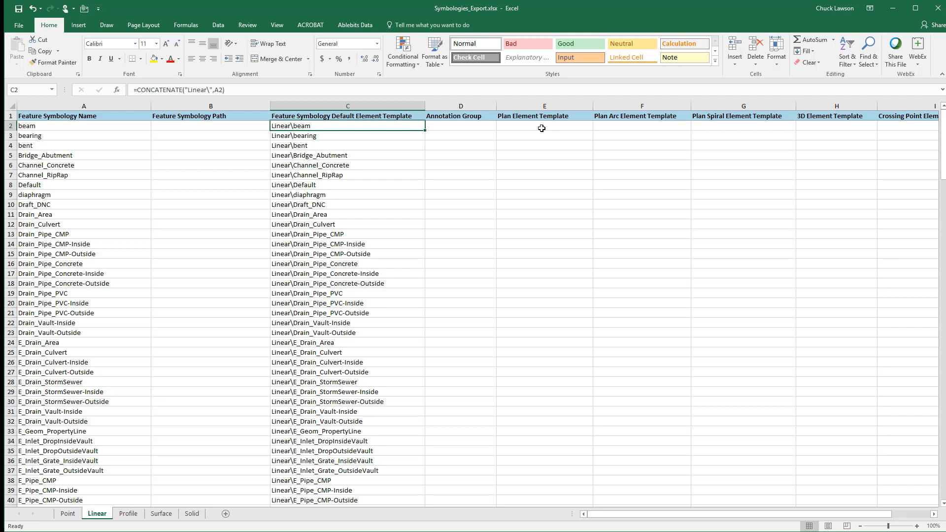
pyautogui.press('Left')
pyautogui.press('Left')
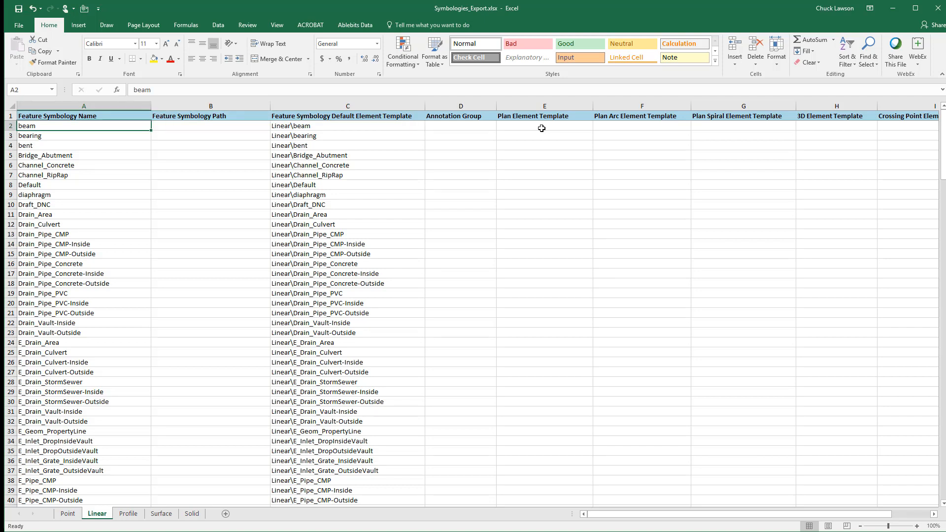
pyautogui.press('Right')
pyautogui.press('Right')
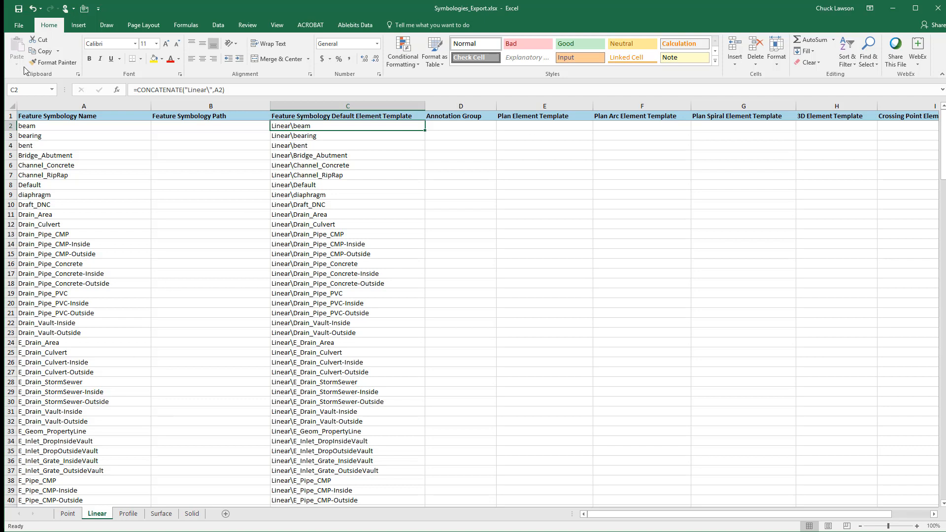
pyautogui.click(19, 7)
pyautogui.click(462, 126)
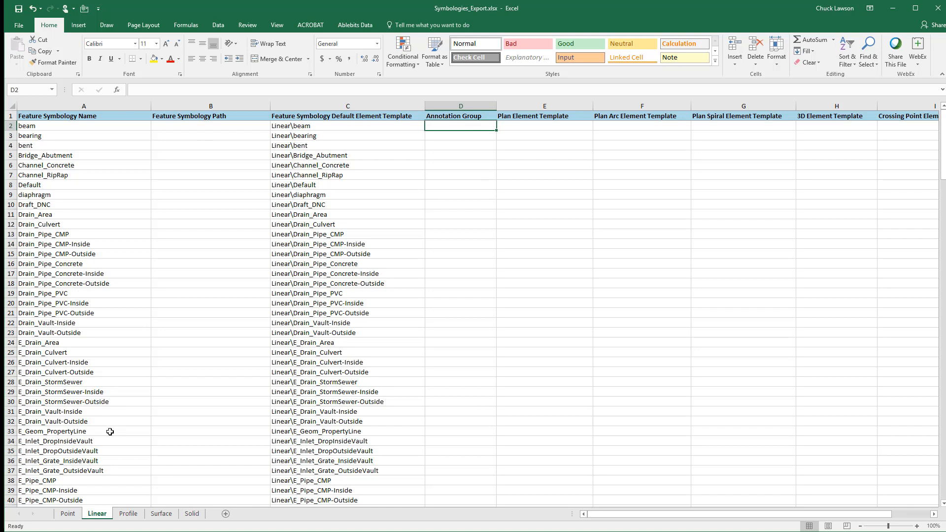
# Clear the Feature Symbology Path for every symbology on the Surface sheet, from B2 to B63
pyautogui.click(161, 513)
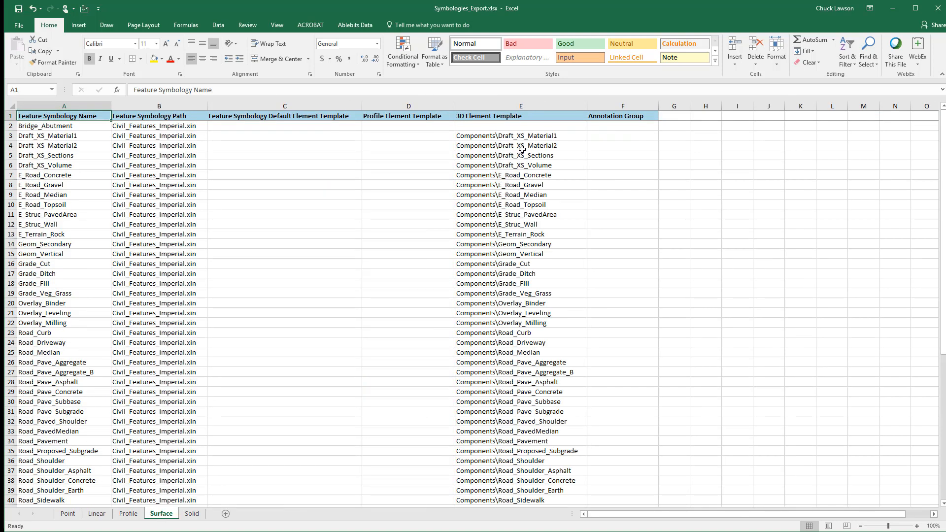
pyautogui.click(174, 127)
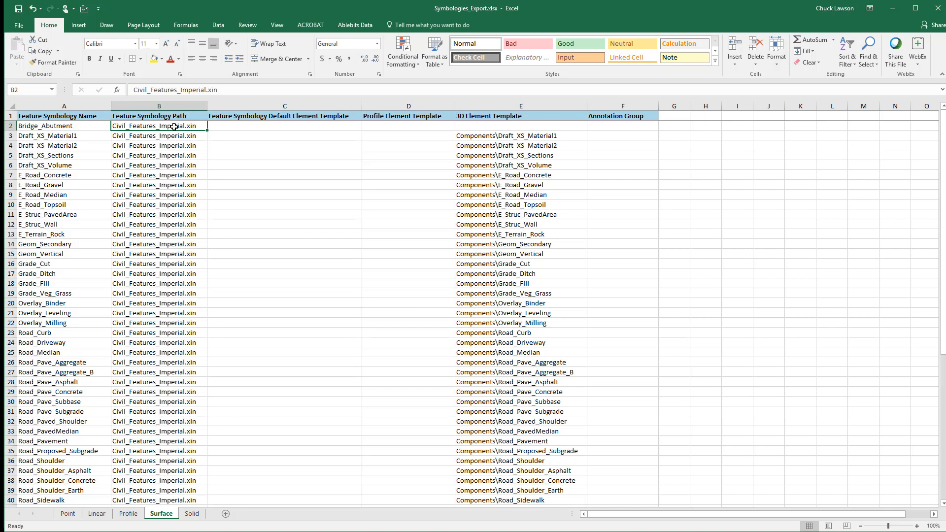
pyautogui.hotkey('shift', 'pagedown')
pyautogui.hotkey('shift', 'Down')
pyautogui.hotkey('shift', 'Down')
pyautogui.hotkey('shift', 'Down')
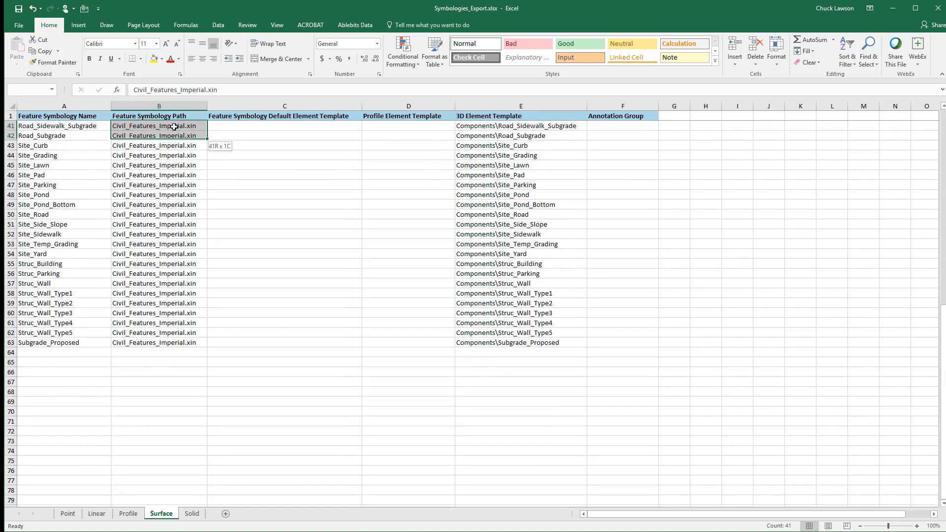
pyautogui.hotkey('shift', 'Down')
pyautogui.hotkey('shift', 'Down')
pyautogui.hotkey('shift', 'Down')
pyautogui.hotkey('shift', 'Down')
pyautogui.hotkey('shift', 'Down')
pyautogui.hotkey('shift', 'Down')
pyautogui.hotkey('shift', 'Down')
pyautogui.hotkey('shift', 'Down')
pyautogui.hotkey('shift', 'Down')
pyautogui.hotkey('shift', 'Down')
pyautogui.hotkey('shift', 'Down')
pyautogui.hotkey('shift', 'Down')
pyautogui.hotkey('shift', 'Down')
pyautogui.hotkey('shift', 'Down')
pyautogui.hotkey('shift', 'Down')
pyautogui.hotkey('shift', 'Down')
pyautogui.hotkey('shift', 'Down')
pyautogui.hotkey('shift', 'Down')
pyautogui.hotkey('shift', 'Down')
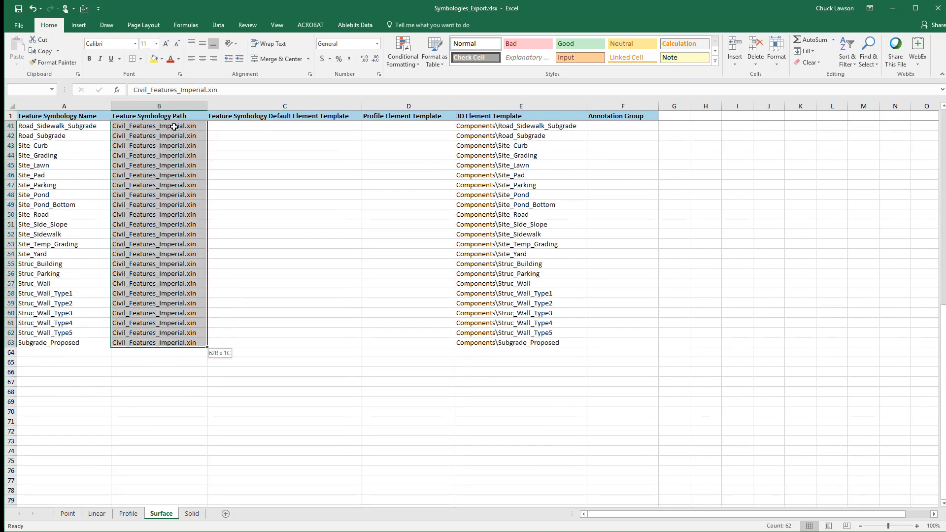
pyautogui.press('Delete')
pyautogui.hotkey('ctrl', 'Up')
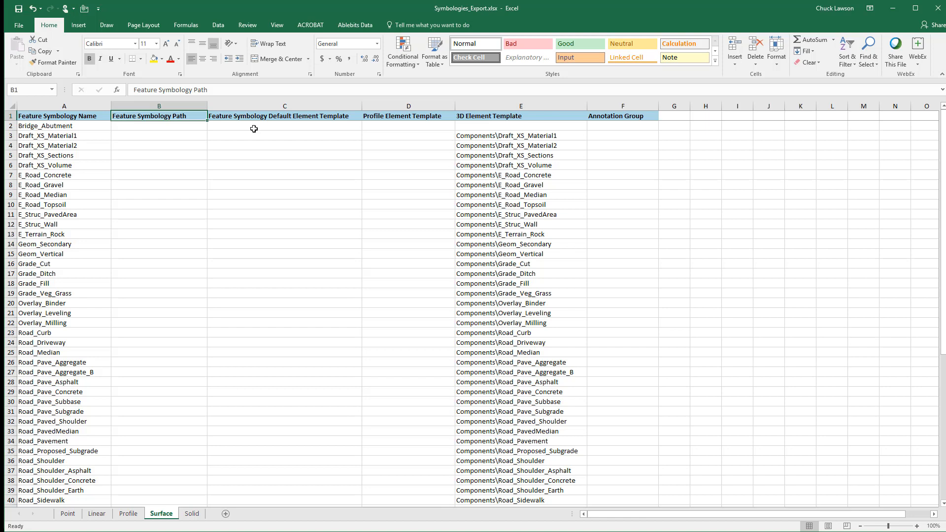
# Move the Surface sheet's 3D Element Template entries from E3:E63 into the Feature Symbology Default Element Template column, starting at C3
pyautogui.click(487, 137)
pyautogui.scroll(-12, 512, 345)
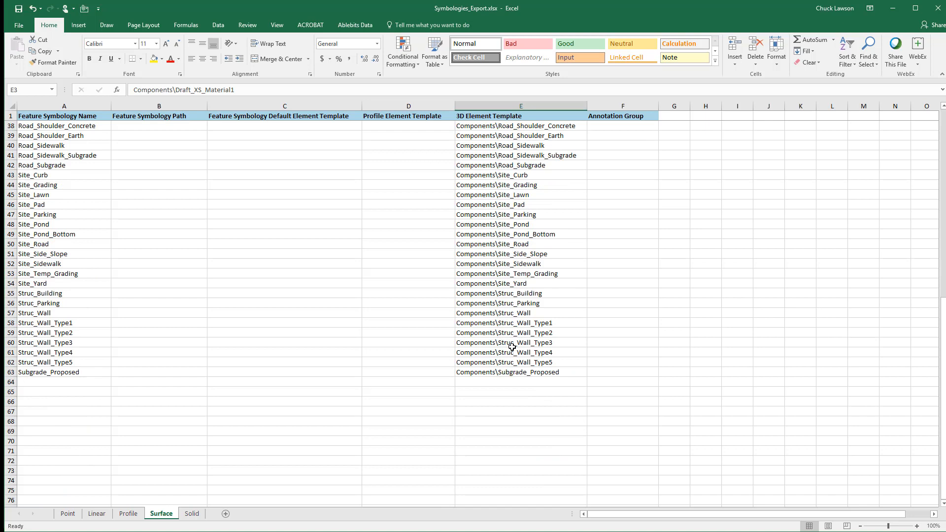
pyautogui.keyDown('shift'); pyautogui.click(506, 373); pyautogui.keyUp('shift')
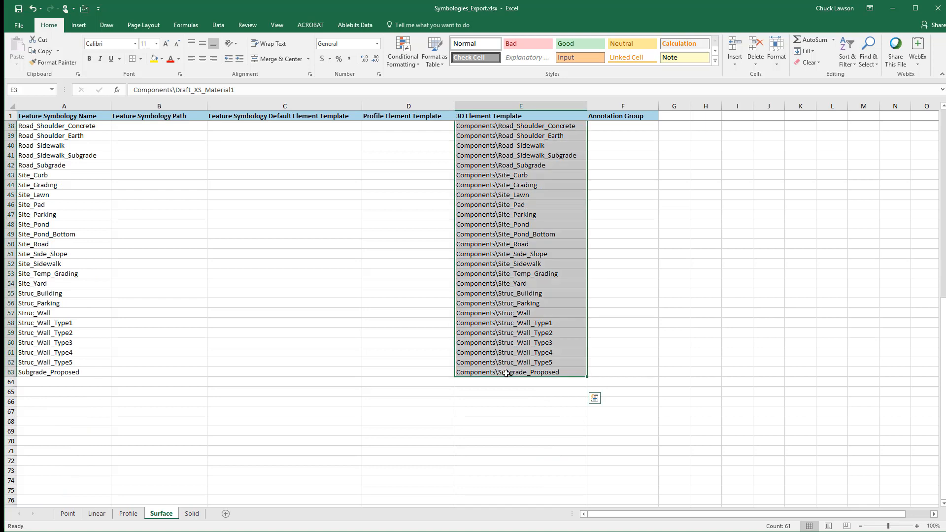
pyautogui.hotkey('ctrl', 'c')
pyautogui.scroll(12, 506, 374)
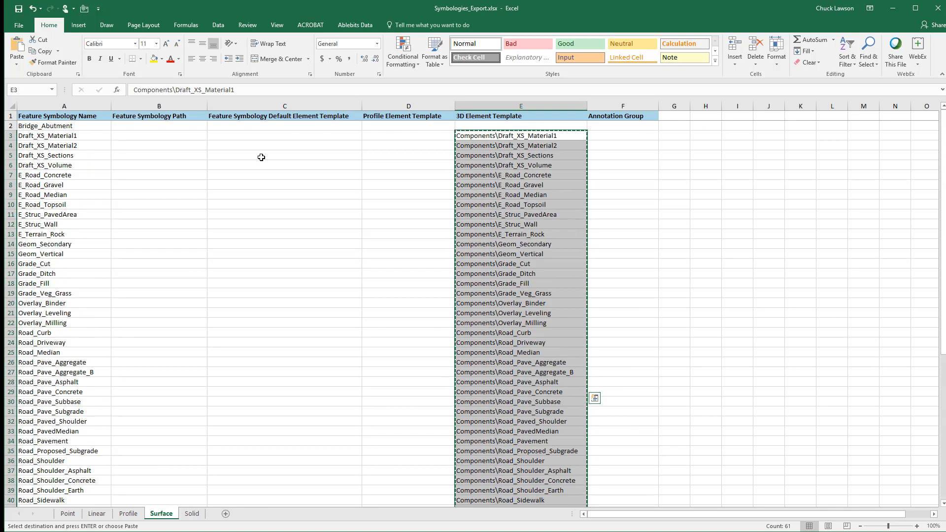
pyautogui.click(232, 134)
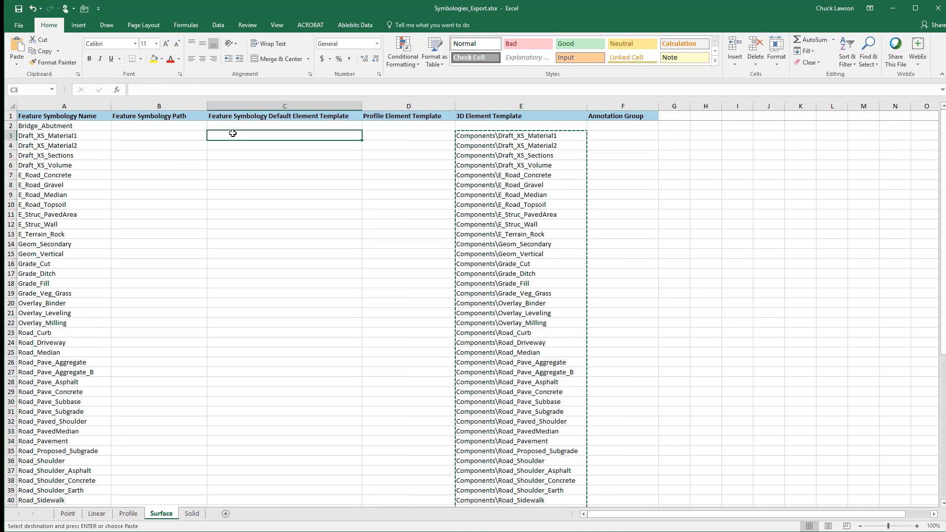
pyautogui.hotkey('ctrl', 'v')
# Enter =CONCATENATE("Components\",A2) in C2 of the Surface sheet for Bridge_Abutment and save the workbook
pyautogui.click(232, 124)
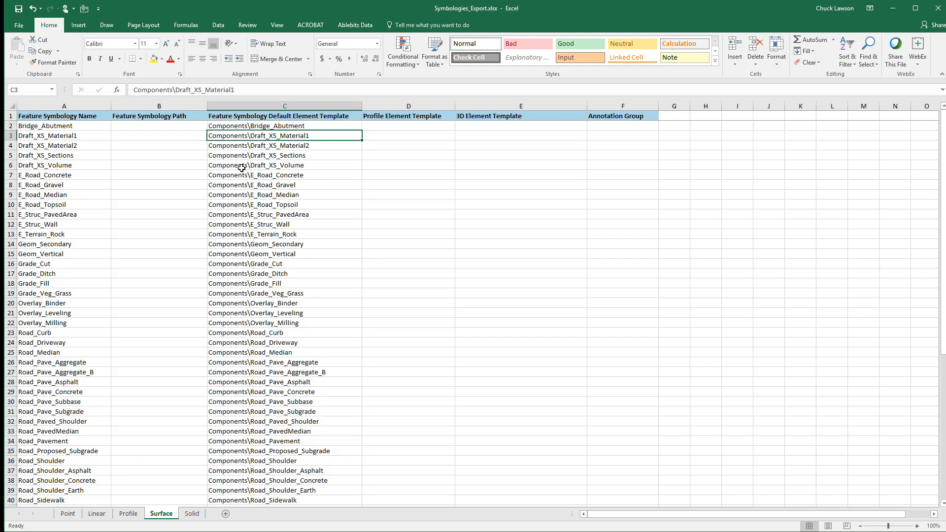
pyautogui.press('Up')
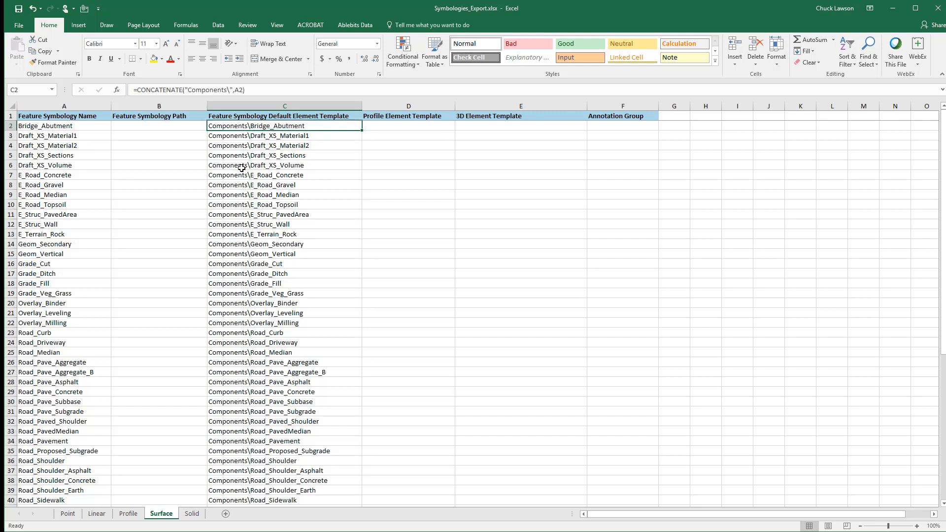
pyautogui.click(21, 11)
# Clear the Feature Symbology Path for every symbology on the Profile sheet, from B2 to B217, and select C2
pyautogui.click(128, 514)
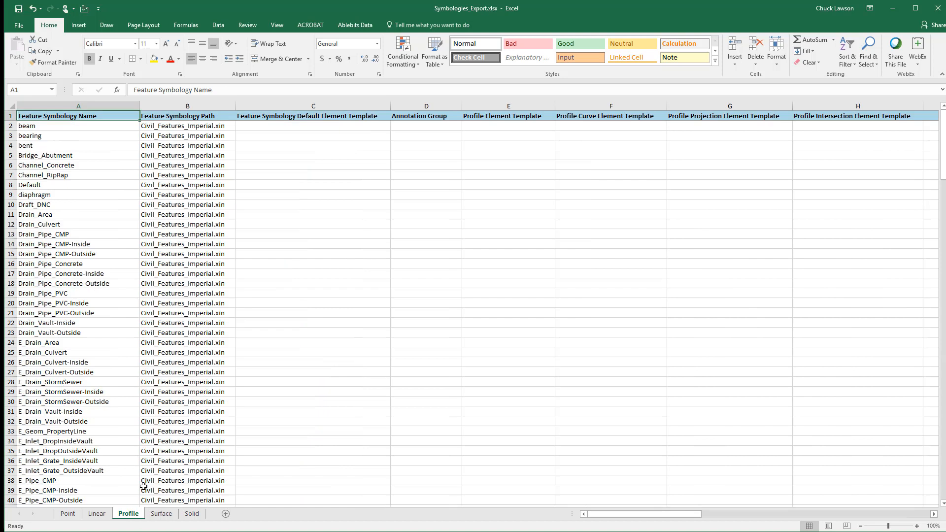
pyautogui.click(190, 127)
pyautogui.scroll(-20, 139, 346)
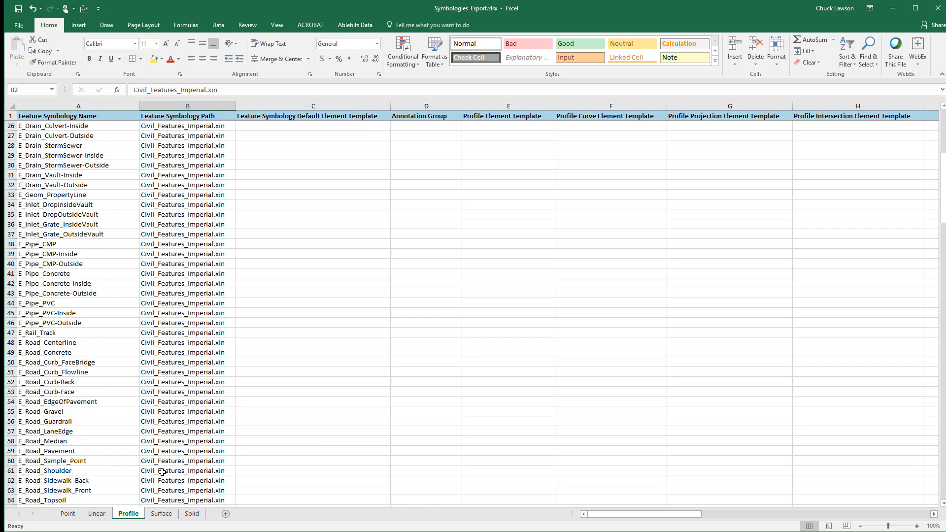
pyautogui.scroll(-20, 175, 463)
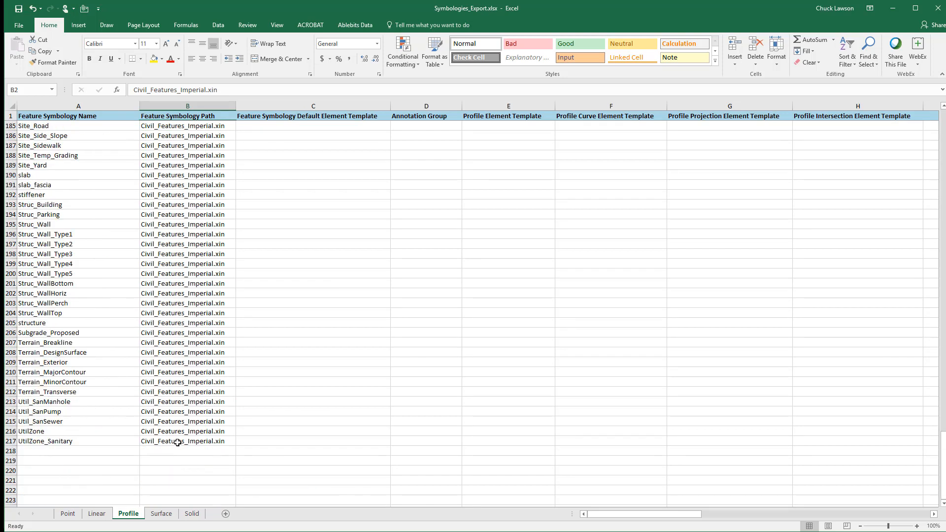
pyautogui.keyDown('shift'); pyautogui.click(178, 442); pyautogui.keyUp('shift')
pyautogui.press('Delete')
pyautogui.scroll(20, 177, 443)
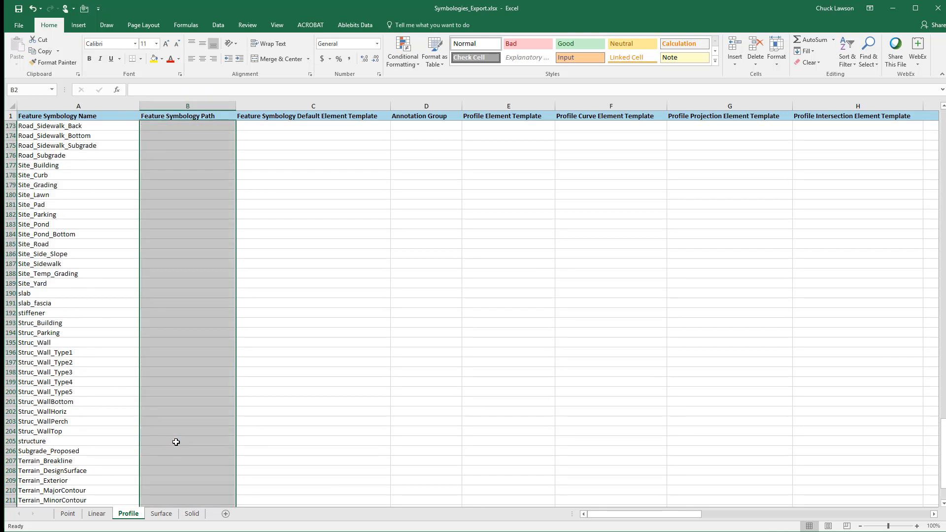
pyautogui.scroll(20, 177, 443)
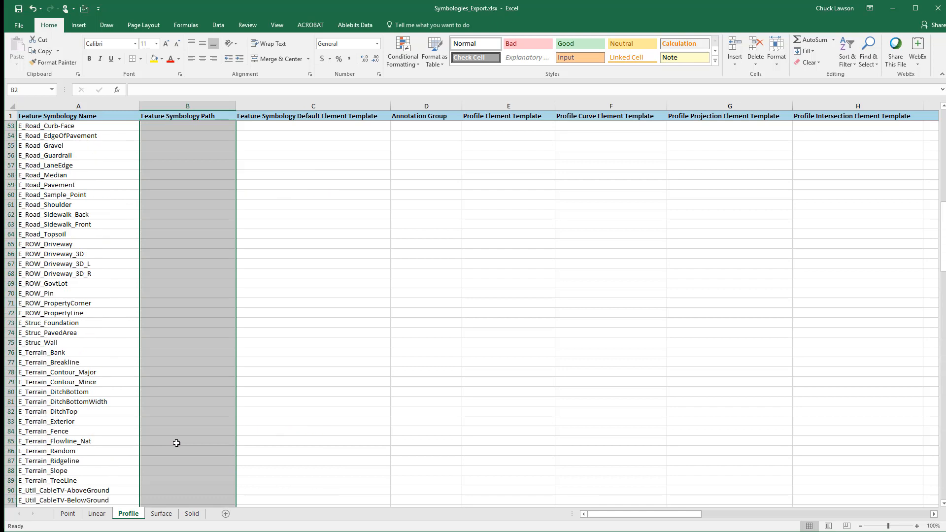
pyautogui.click(254, 126)
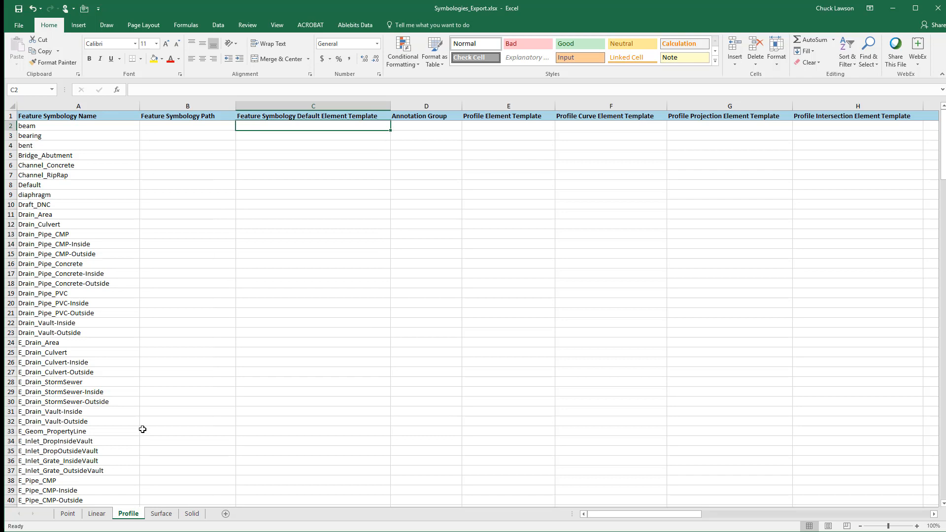
# Enter =CONCATENATE("Profile\",A2) in C2 of the Profile sheet as the default element template for beam
pyautogui.write('=CONCATENATE("Profile\\",A2)')
pyautogui.hotkey('ctrl', 'Return')
pyautogui.click(300, 127)
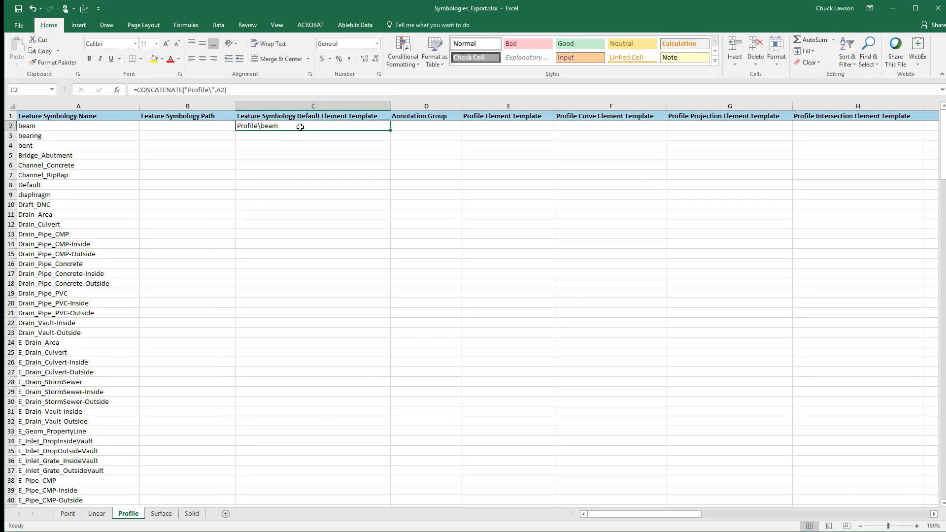
# Copy the C2 formula down the Profile sheet's Feature Symbology Default Element Template column, from C3 through the last symbology
pyautogui.hotkey('ctrl', 'c')
pyautogui.press('Down')
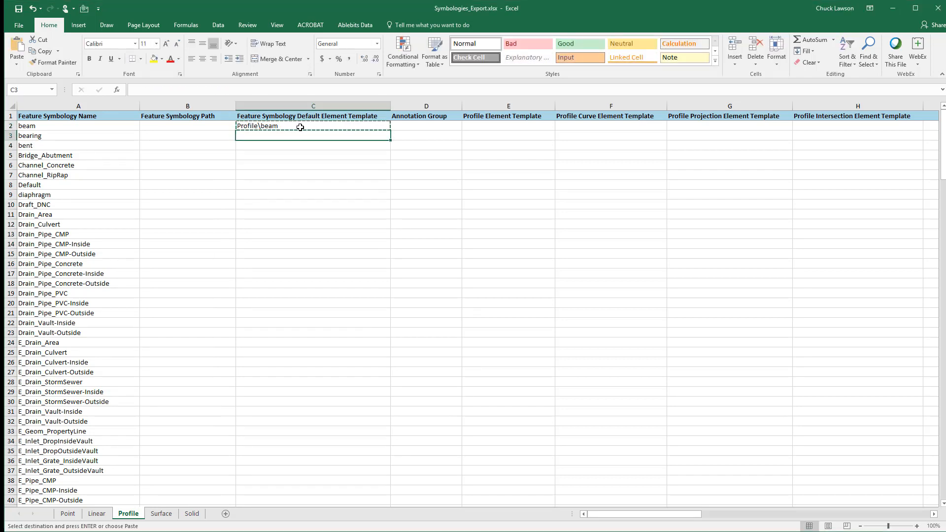
pyautogui.hotkey('shift', 'pagedown')
pyautogui.hotkey('shift', 'pagedown')
pyautogui.hotkey('shift', 'pagedown')
pyautogui.hotkey('shift', 'pagedown')
pyautogui.hotkey('shift', 'pagedown')
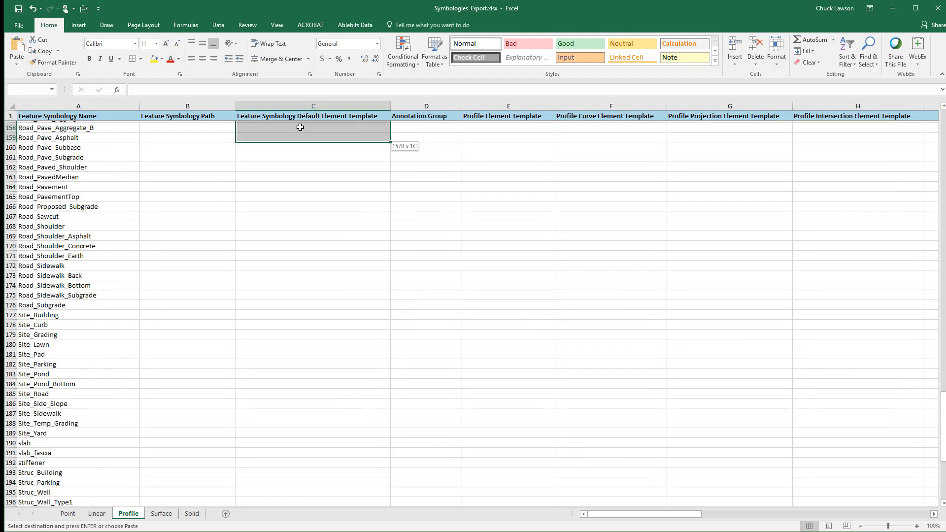
pyautogui.hotkey('ctrl', 'v')
pyautogui.press('Escape')
pyautogui.hotkey('ctrl', 'Home')
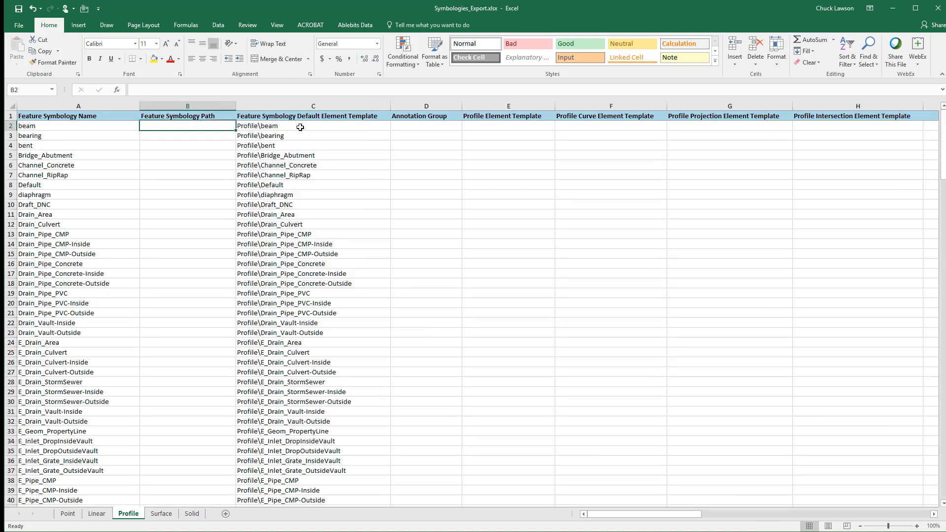
# Clear the Feature Symbology Path for every symbology on the Point sheet, from B2 to B94
pyautogui.click(101, 515)
pyautogui.click(130, 515)
pyautogui.click(162, 514)
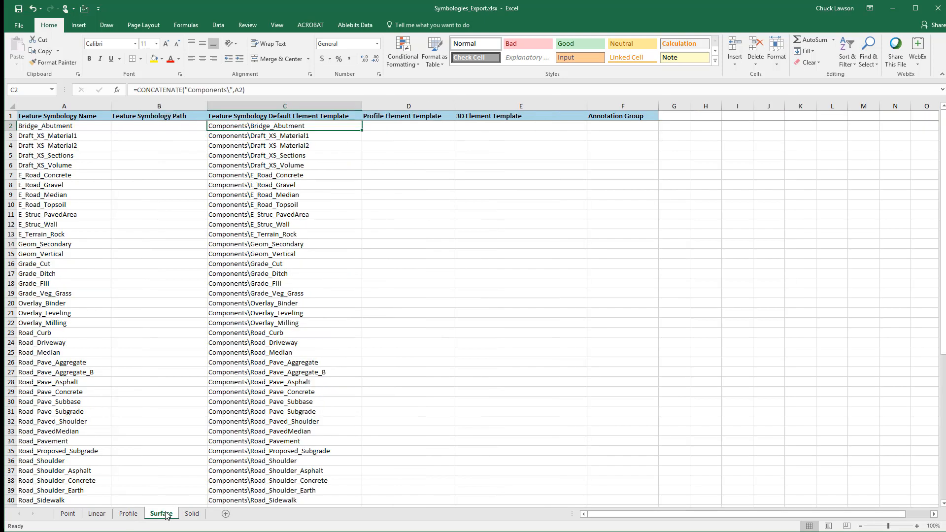
pyautogui.click(65, 515)
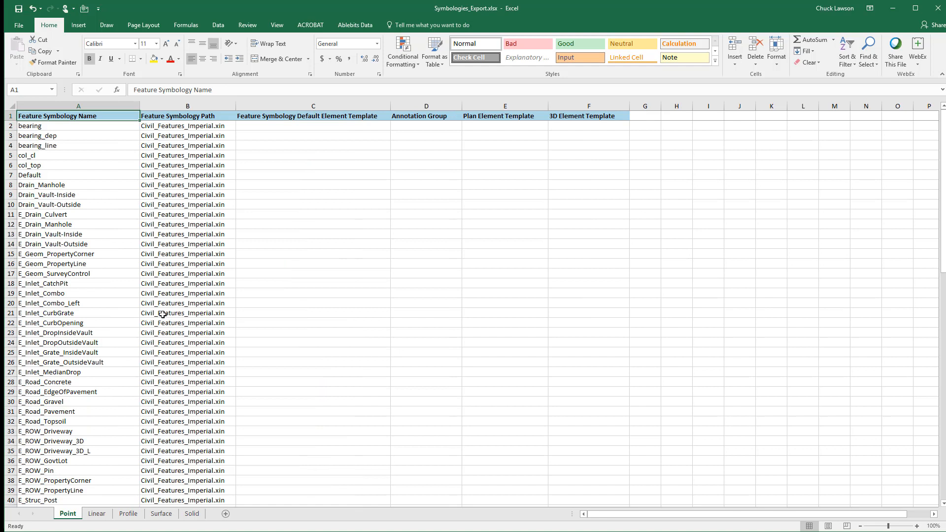
pyautogui.click(216, 126)
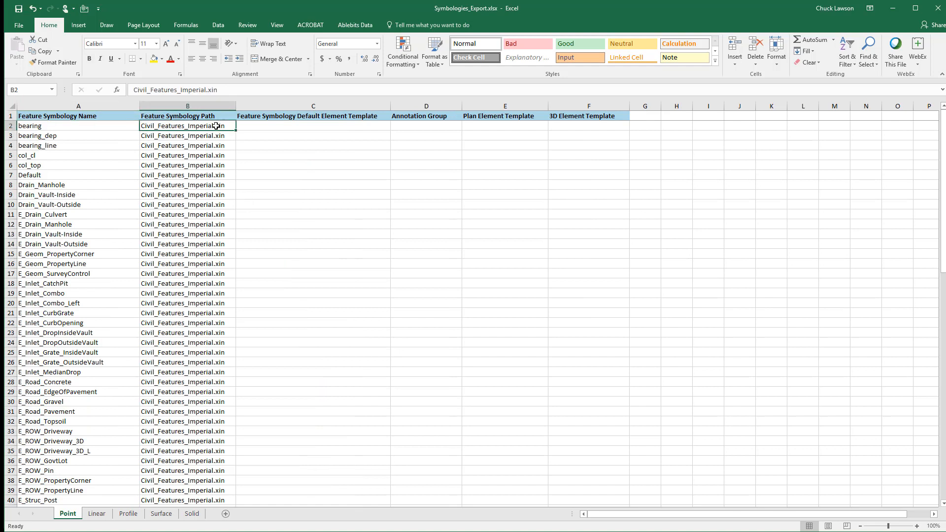
pyautogui.hotkey('shift', 'pagedown')
pyautogui.hotkey('shift', 'pagedown')
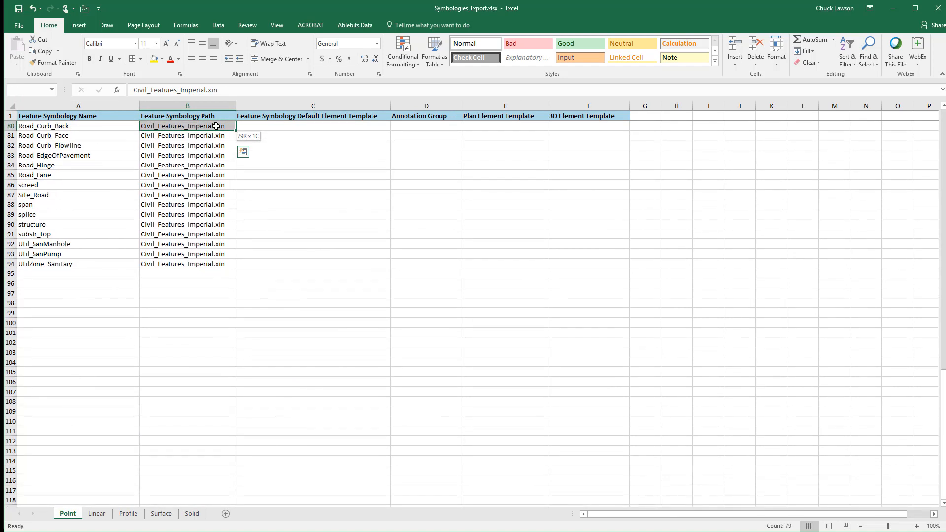
pyautogui.hotkey('shift', 'Down')
pyautogui.hotkey('shift', 'Down')
pyautogui.hotkey('shift', 'Down')
pyautogui.hotkey('shift', 'Down')
pyautogui.hotkey('shift', 'Down')
pyautogui.hotkey('shift', 'Down')
pyautogui.hotkey('shift', 'Down')
pyautogui.hotkey('shift', 'Down')
pyautogui.hotkey('shift', 'Down')
pyautogui.hotkey('shift', 'Down')
pyautogui.hotkey('shift', 'Down')
pyautogui.hotkey('shift', 'Down')
pyautogui.hotkey('shift', 'Down')
pyautogui.hotkey('shift', 'Down')
pyautogui.press('Delete')
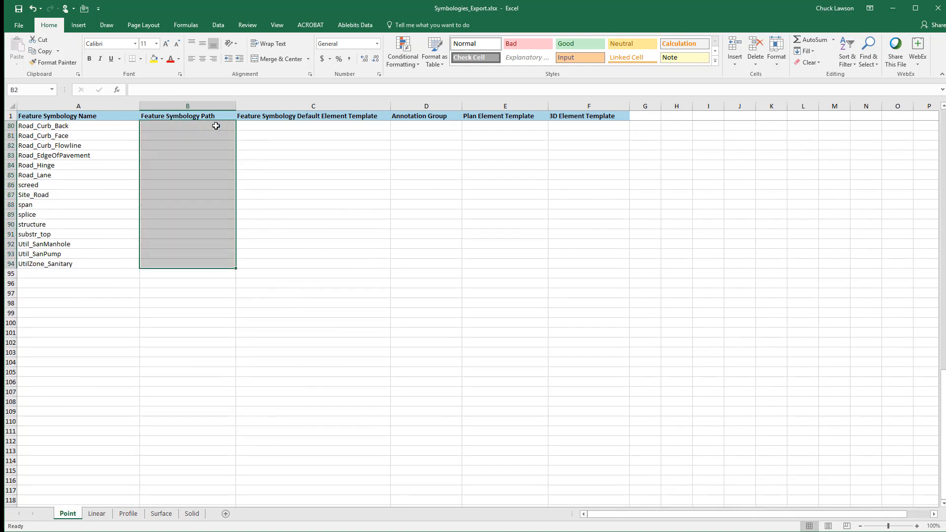
# Enter =CONCATENATE("Point\",A2) in C2 of the Point sheet as the default element template for bearing
pyautogui.press('pageup')
pyautogui.press('pageup')
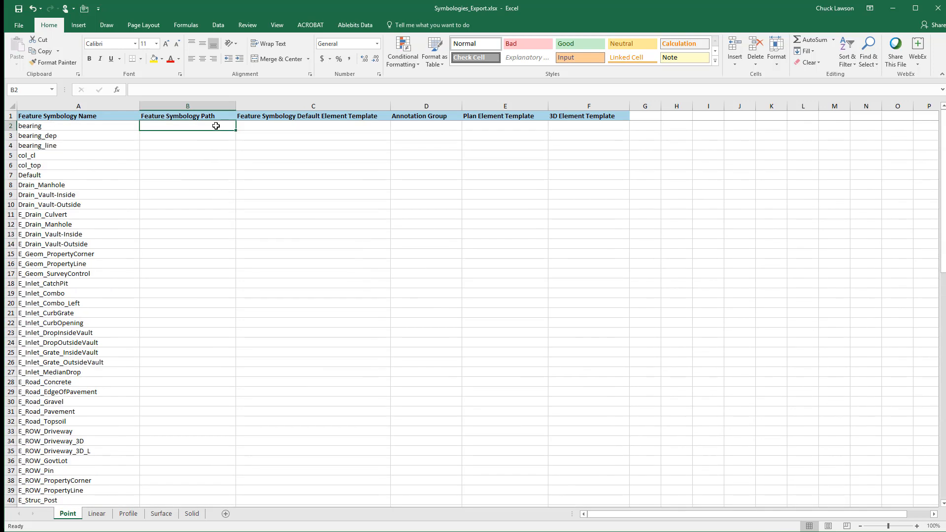
pyautogui.press('Right')
pyautogui.write('=')
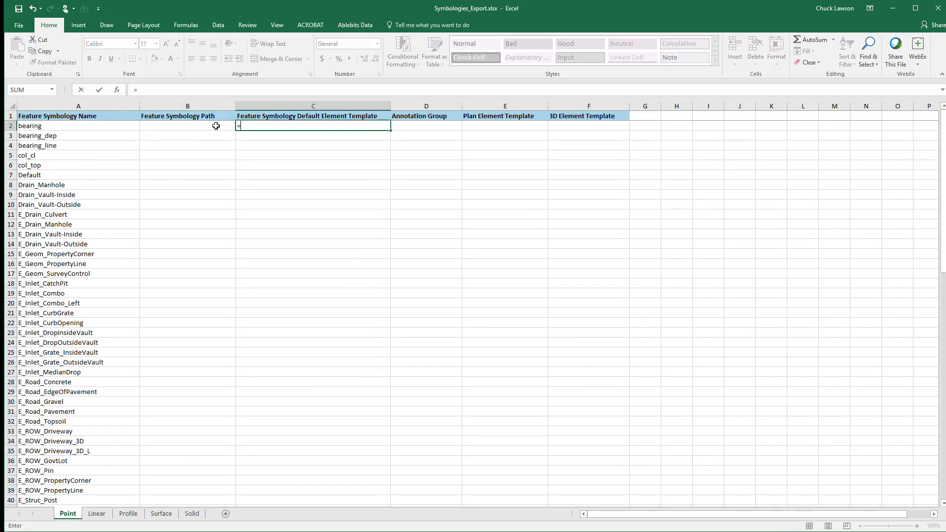
pyautogui.write('CONCATENATE("Point\\",A2)')
pyautogui.press('Return')
pyautogui.click(318, 125)
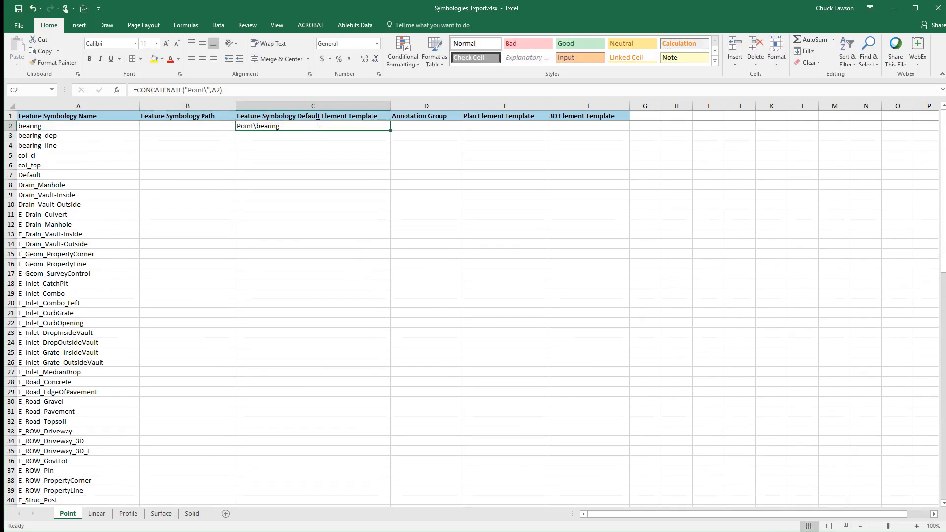
# Copy the "Point\" formula from C2 of the Point sheet into C3:C94
pyautogui.hotkey('ctrl', 'c')
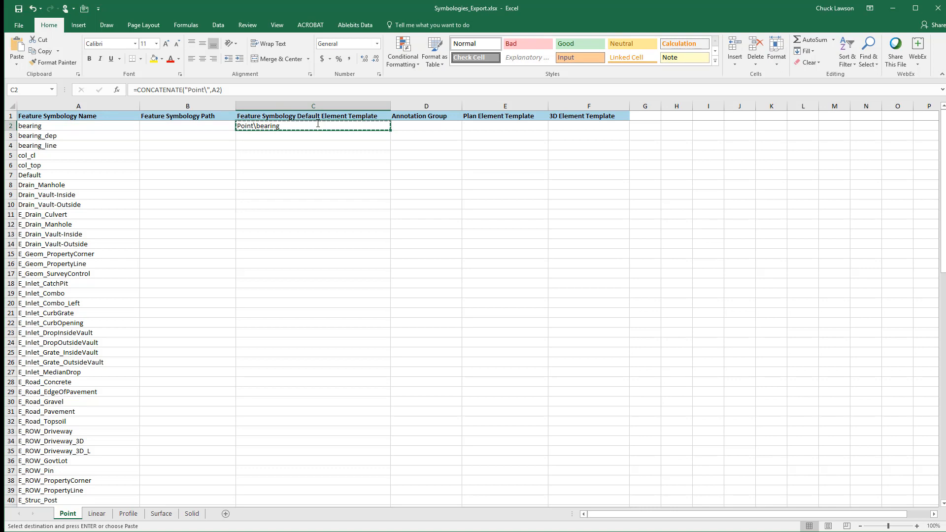
pyautogui.press('Down')
pyautogui.hotkey('shift', 'pagedown')
pyautogui.hotkey('shift', 'pagedown')
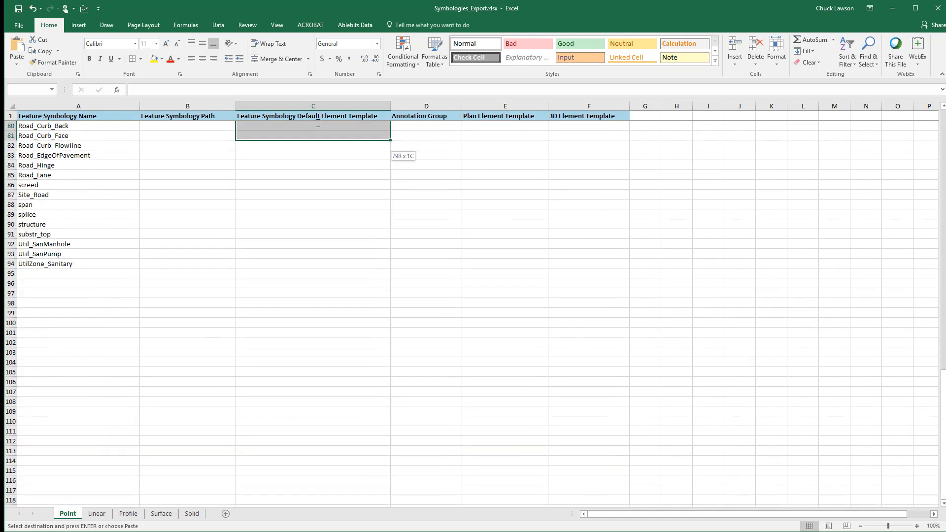
pyautogui.hotkey('shift', 'Down')
pyautogui.hotkey('shift', 'Down')
pyautogui.hotkey('shift', 'Down')
pyautogui.hotkey('shift', 'Down')
pyautogui.hotkey('shift', 'Down')
pyautogui.hotkey('shift', 'Down')
pyautogui.hotkey('shift', 'Down')
pyautogui.hotkey('shift', 'Down')
pyautogui.hotkey('shift', 'Down')
pyautogui.hotkey('shift', 'Down')
pyautogui.hotkey('shift', 'Down')
pyautogui.hotkey('shift', 'Down')
pyautogui.hotkey('shift', 'Down')
pyautogui.hotkey('ctrl', 'v')
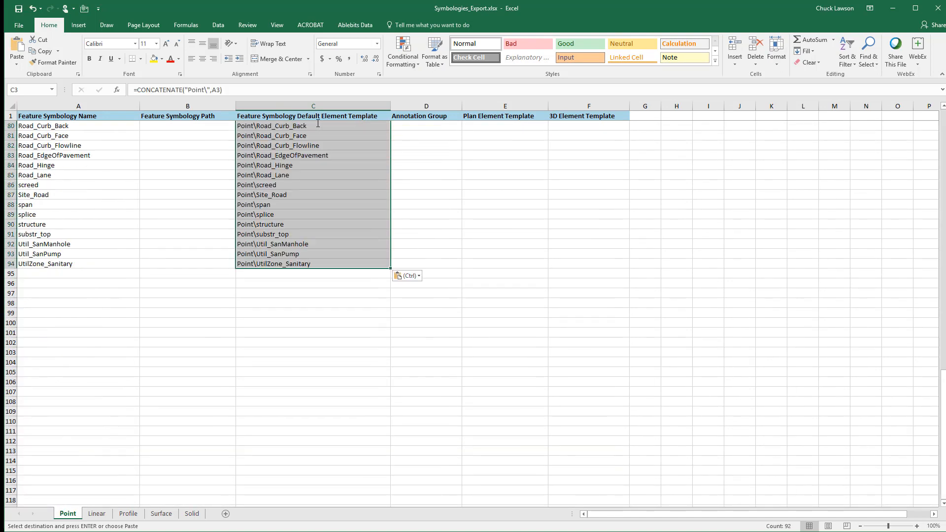
pyautogui.press('Escape')
pyautogui.press('Up')
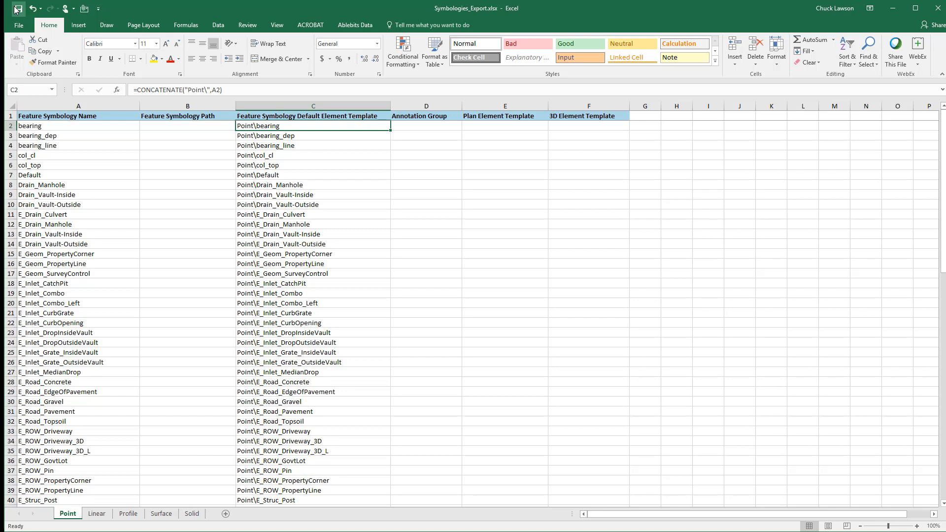
# Change the prefix in the Point sheet's C2 formula to "Points\", giving =CONCATENATE("Points\",A2)
pyautogui.click(98, 514)
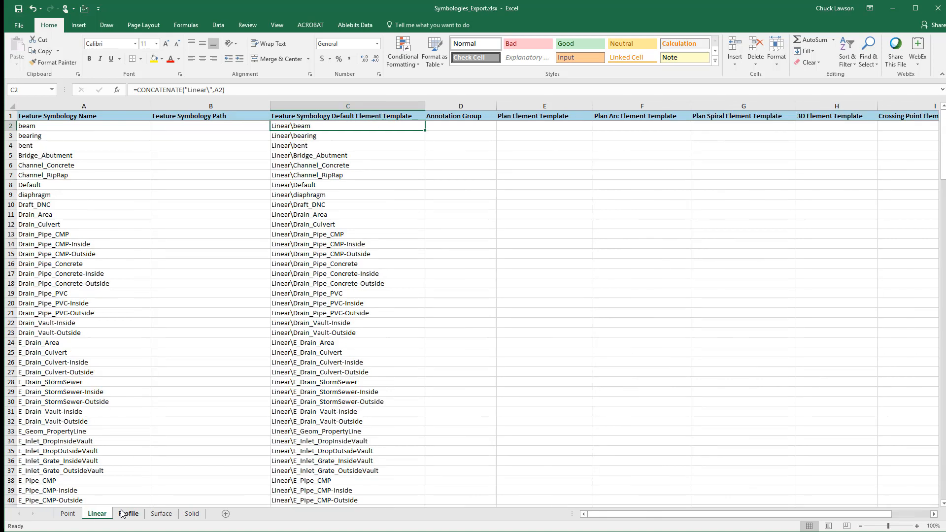
pyautogui.click(123, 514)
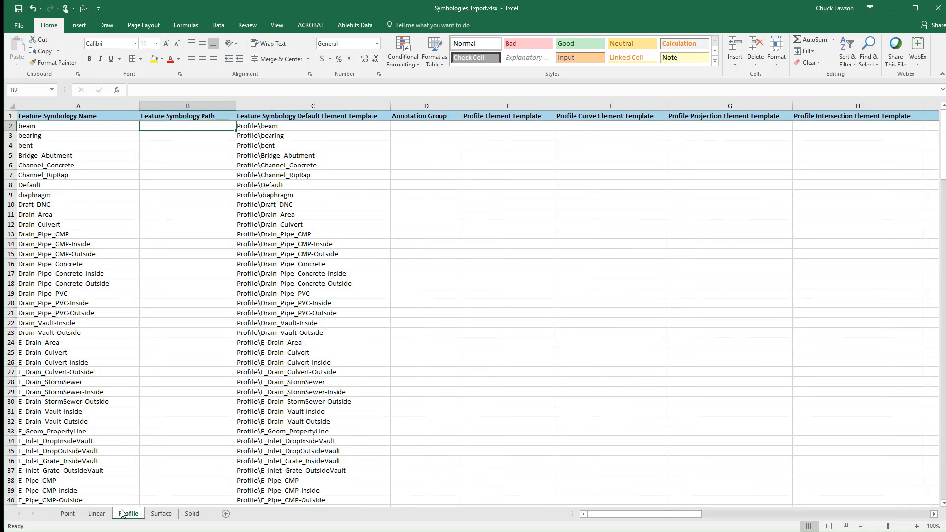
pyautogui.click(163, 515)
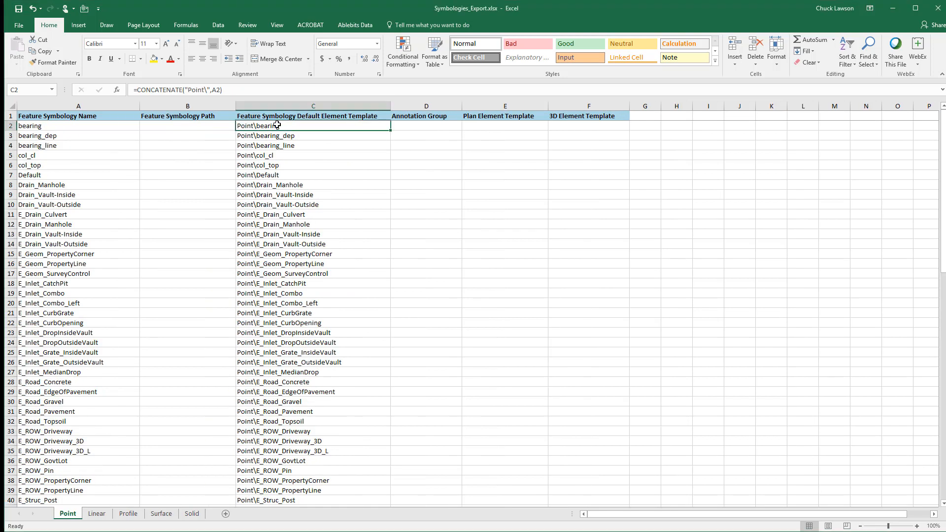
pyautogui.doubleClick(277, 125)
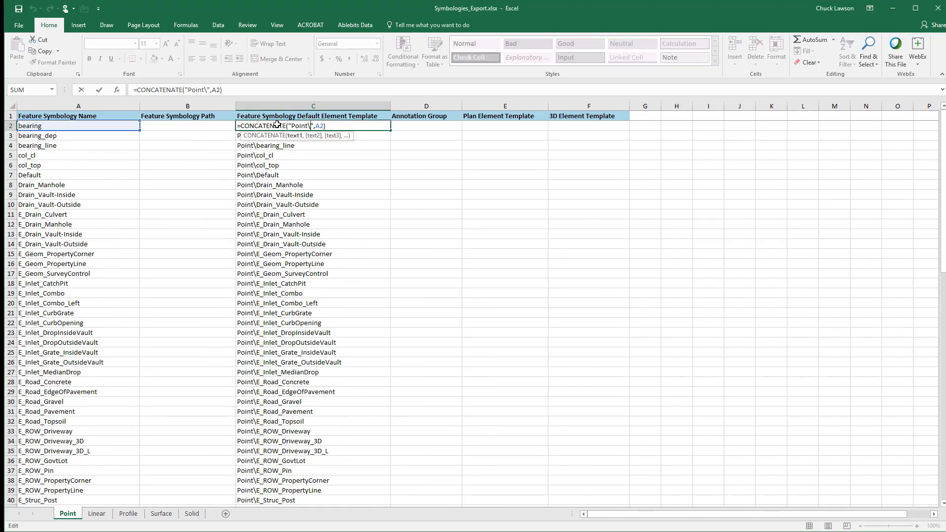
pyautogui.write('s')
pyautogui.press('Return')
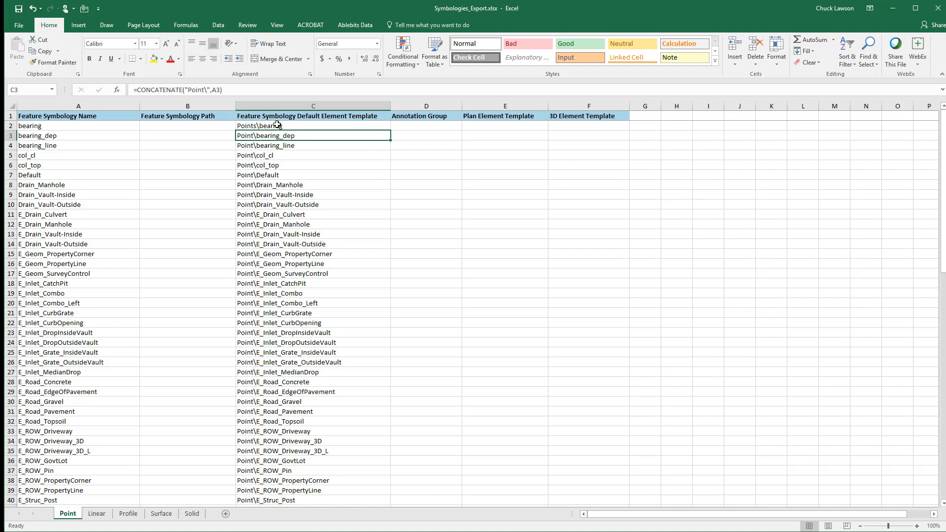
# Copy the corrected "Points\" formula from C2 of the Point sheet over C3:C94
pyautogui.click(278, 125)
pyautogui.hotkey('ctrl', 'c')
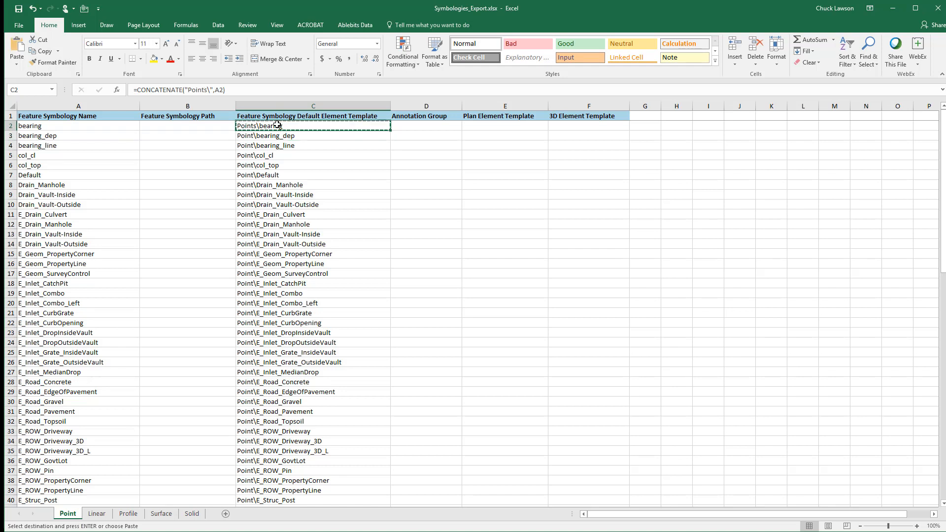
pyautogui.press('Down')
pyautogui.hotkey('shift', 'pagedown')
pyautogui.hotkey('shift', 'pagedown')
pyautogui.hotkey('shift', 'Down')
pyautogui.hotkey('shift', 'Down')
pyautogui.hotkey('shift', 'Down')
pyautogui.hotkey('shift', 'Down')
pyautogui.hotkey('shift', 'Down')
pyautogui.hotkey('shift', 'Down')
pyautogui.hotkey('shift', 'Down')
pyautogui.hotkey('shift', 'Down')
pyautogui.hotkey('shift', 'Down')
pyautogui.hotkey('shift', 'Down')
pyautogui.hotkey('shift', 'Down')
pyautogui.hotkey('shift', 'Down')
pyautogui.hotkey('shift', 'Down')
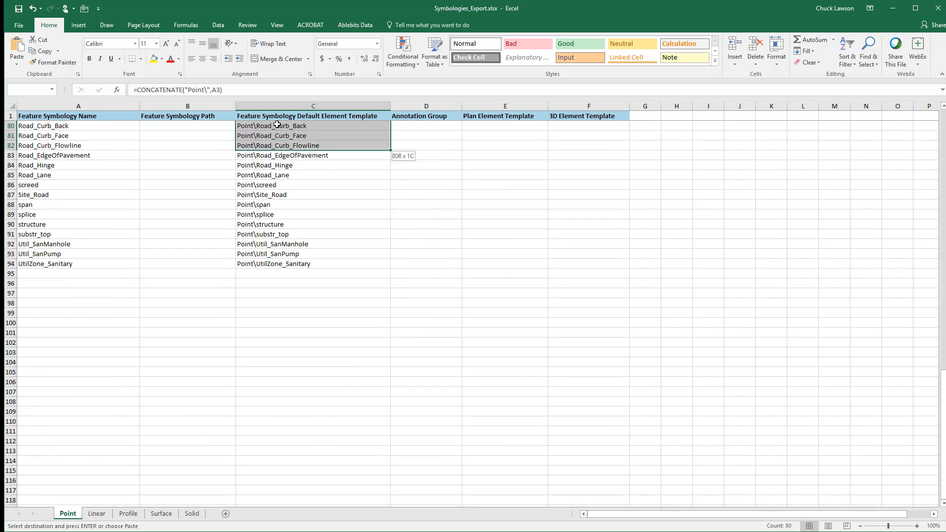
pyautogui.hotkey('ctrl', 'v')
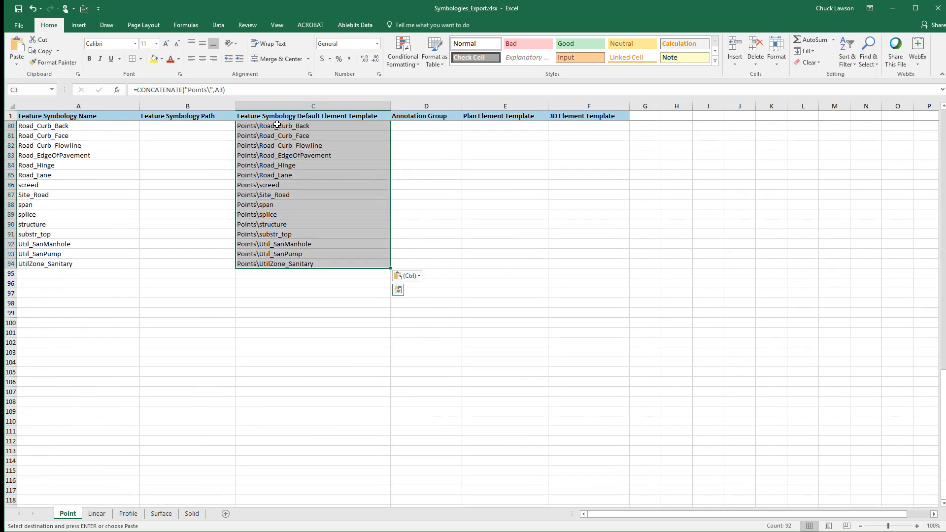
pyautogui.press('Escape')
pyautogui.hotkey('ctrl', 'Up')
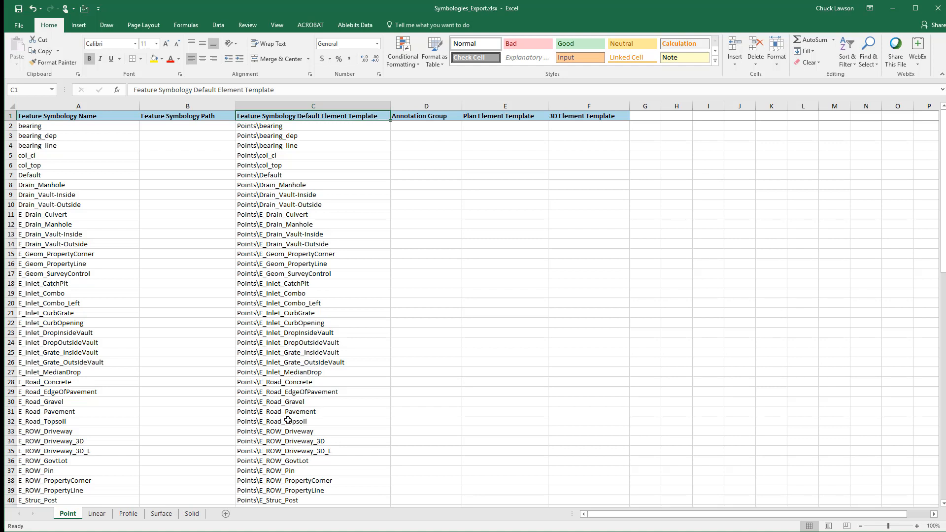
# Review the default element template entries on the Point, Linear, Profile, Surface and Solid sheets of the symbologies workbook
pyautogui.scroll(-4, 288, 420)
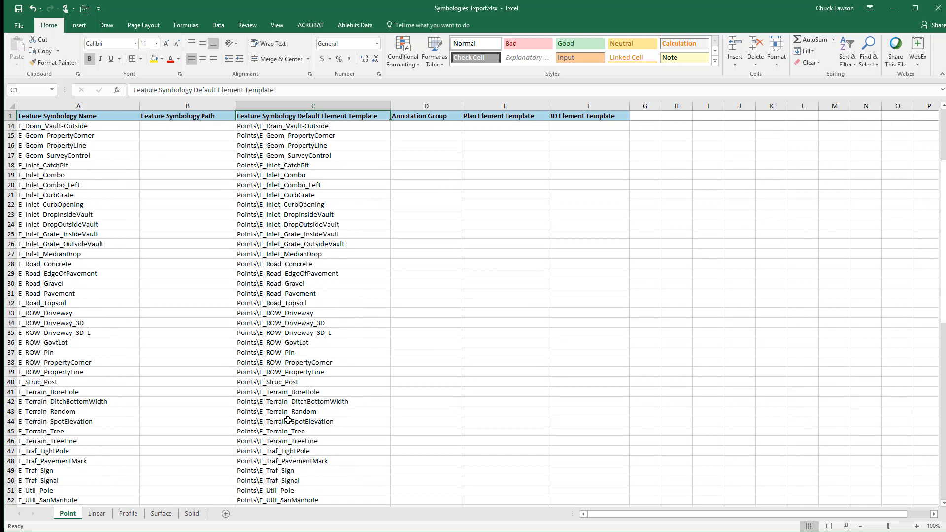
pyautogui.scroll(-4, 288, 420)
pyautogui.scroll(-3, 288, 420)
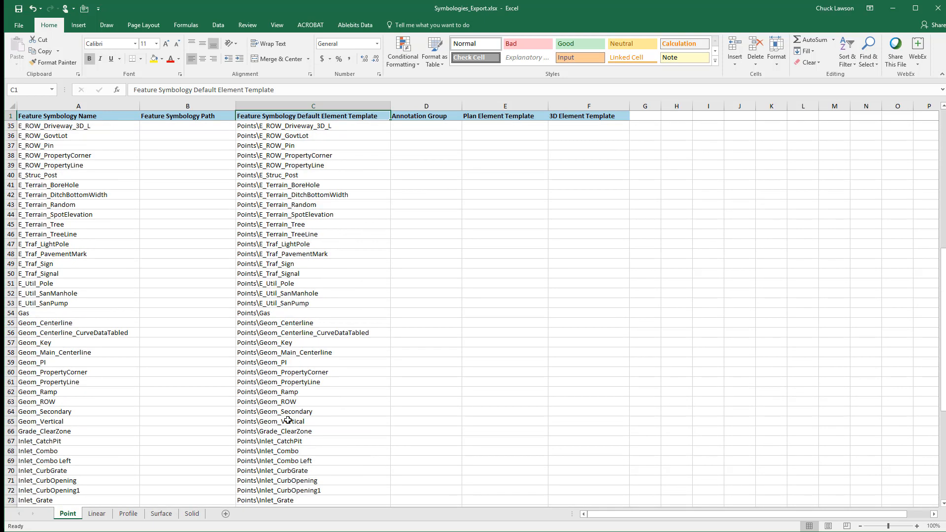
pyautogui.click(96, 513)
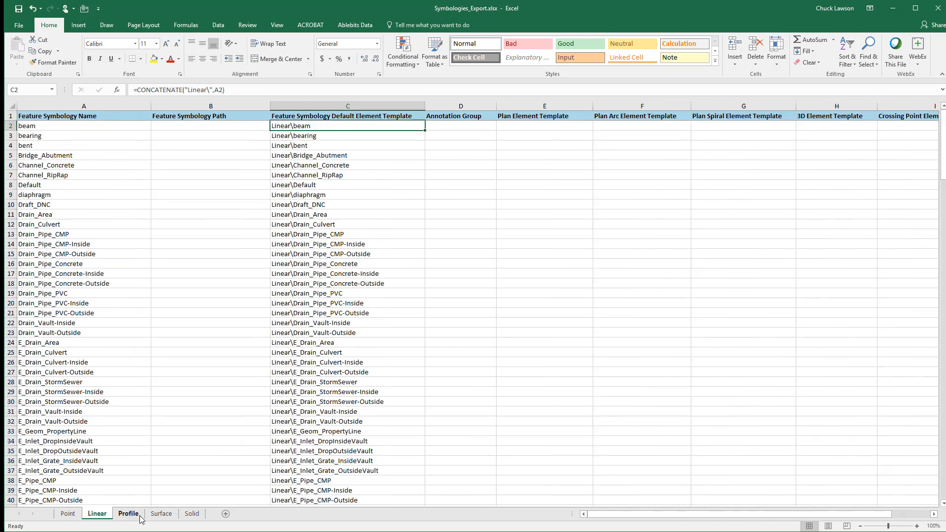
pyautogui.click(129, 514)
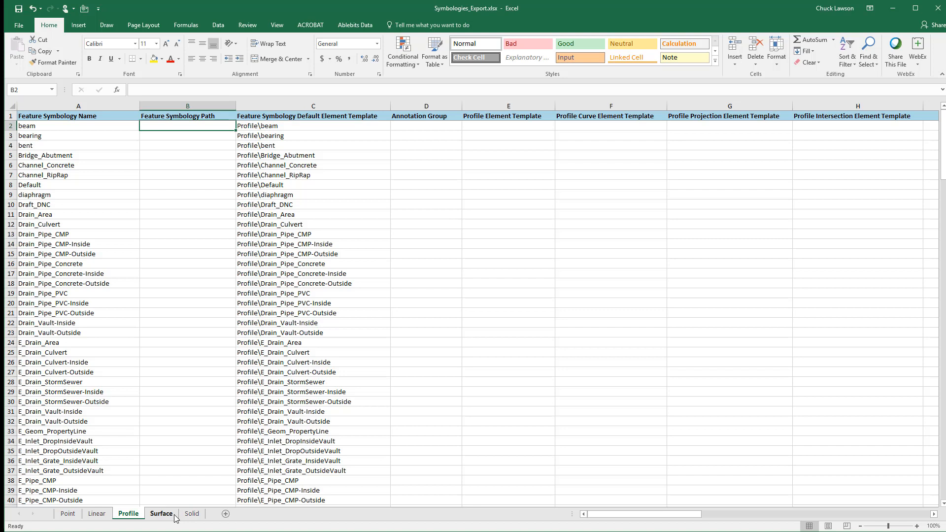
pyautogui.click(168, 514)
pyautogui.click(187, 516)
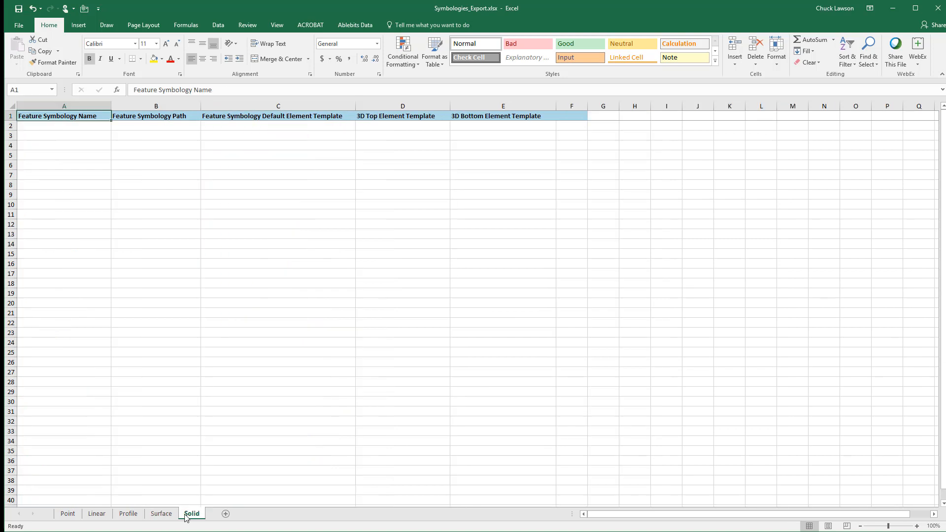
pyautogui.click(69, 515)
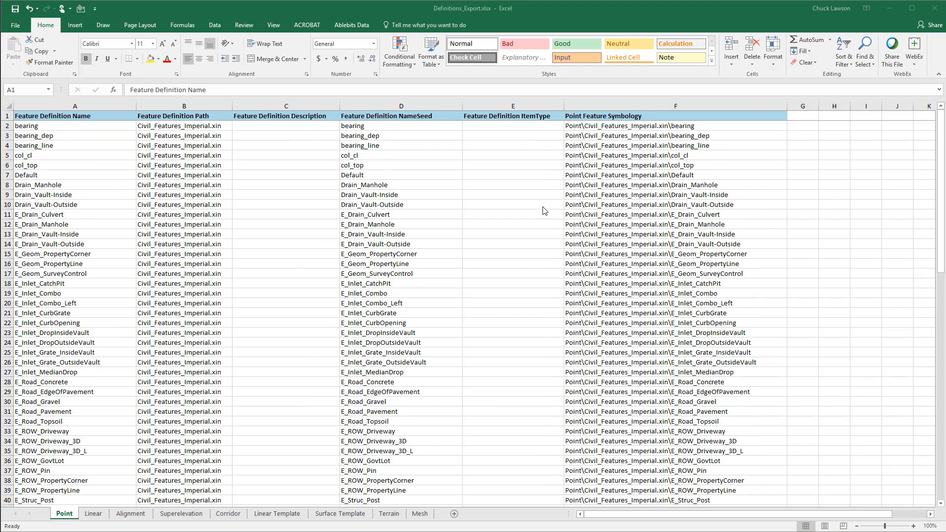
# In Definitions_Export.xlsx, clear the Feature Definition Path for every definition on the Point sheet, from B2 to B94
pyautogui.click(189, 126)
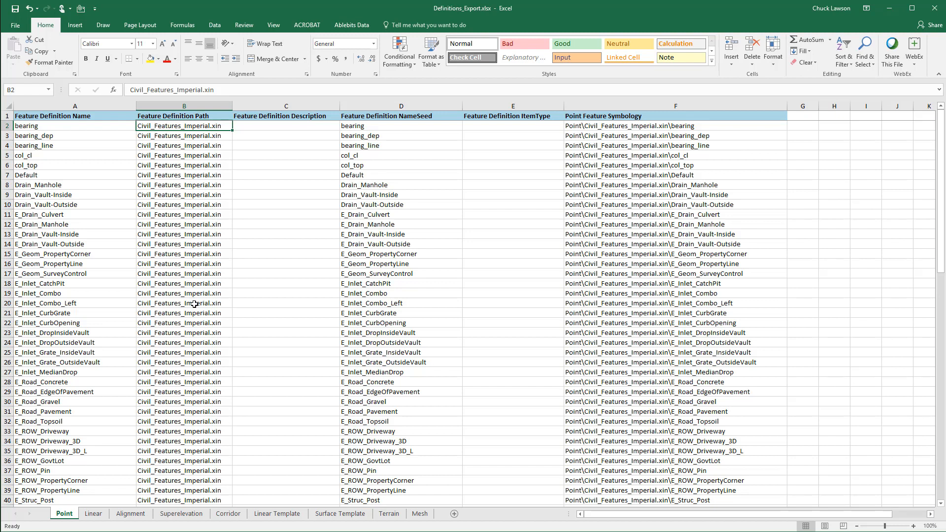
pyautogui.scroll(-20, 192, 305)
pyautogui.scroll(-3, 180, 415)
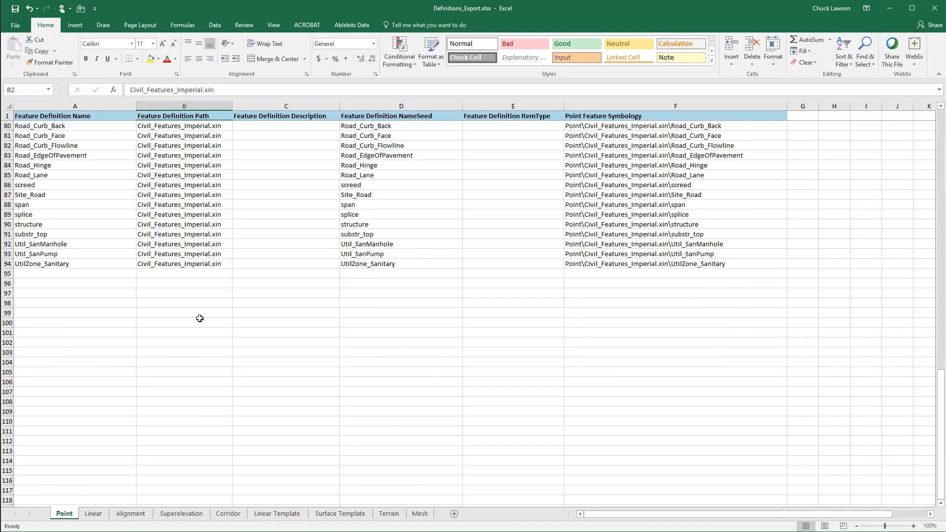
pyautogui.keyDown('shift'); pyautogui.click(176, 264); pyautogui.keyUp('shift')
pyautogui.press('Delete')
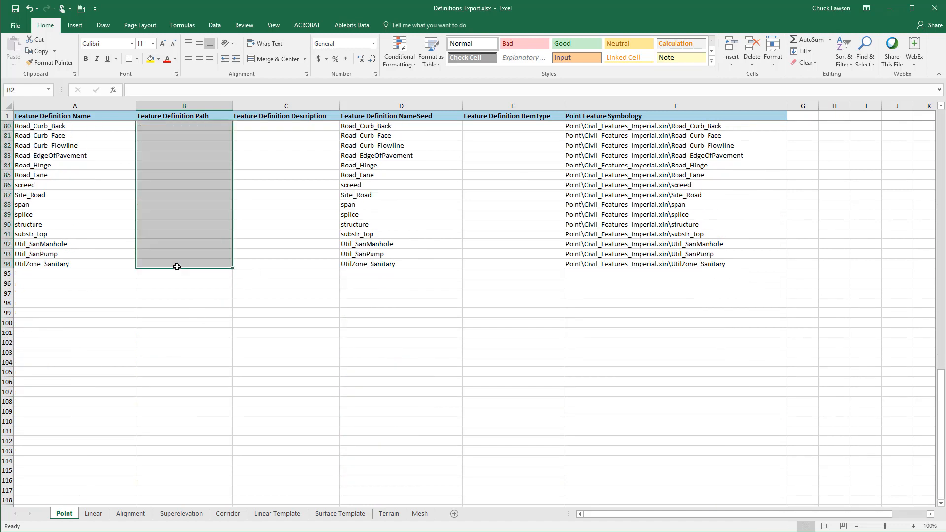
# Remove every "Civil_Features_Imperial.xin\" from the Point sheet's Point Feature Symbology column with a find and replace, and save the workbook
pyautogui.scroll(20, 177, 266)
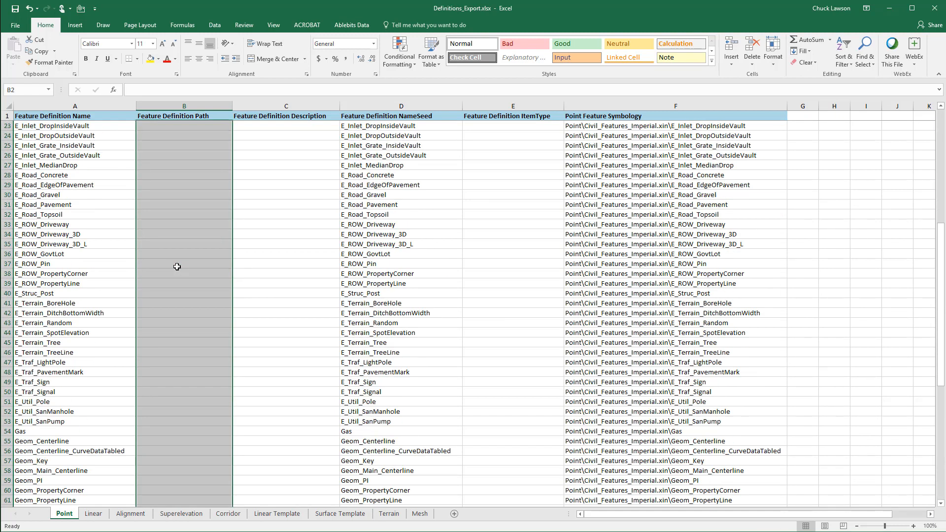
pyautogui.click(639, 105)
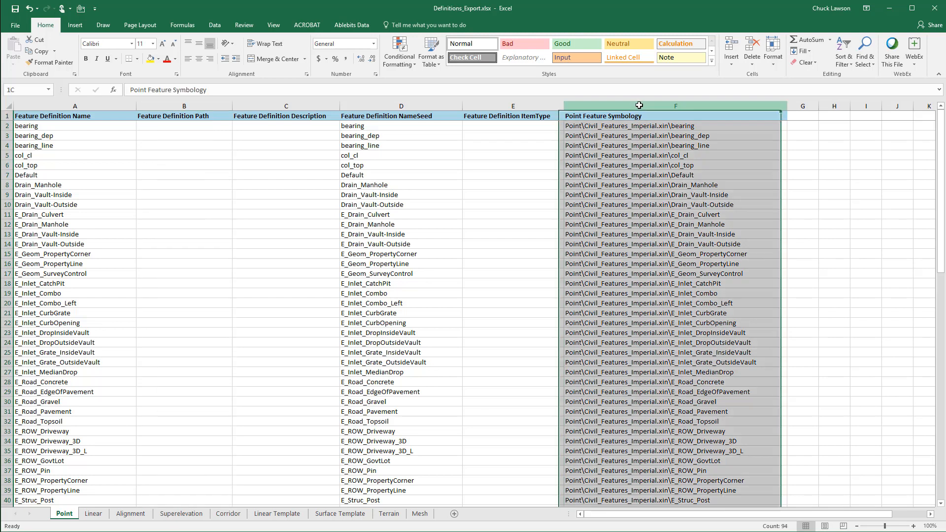
pyautogui.click(871, 64)
pyautogui.click(884, 89)
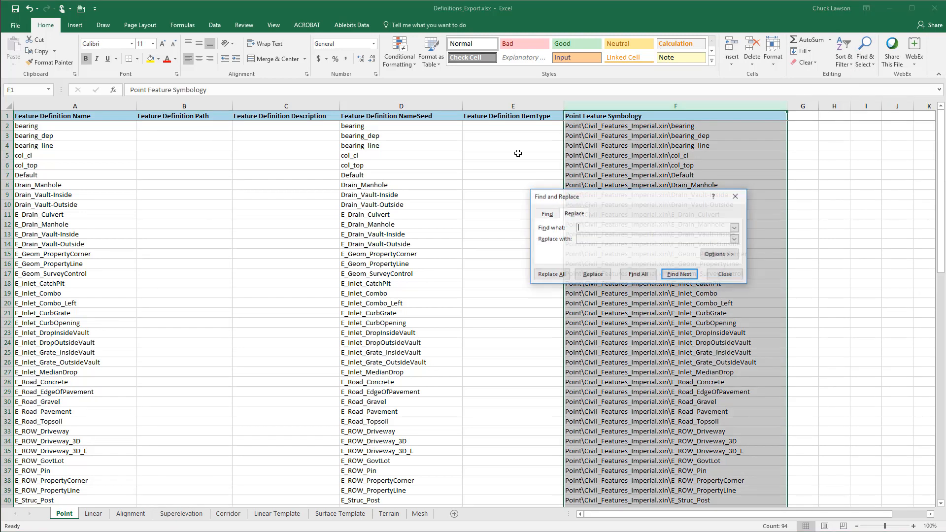
pyautogui.hotkey('ctrl', 'v')
pyautogui.click(555, 274)
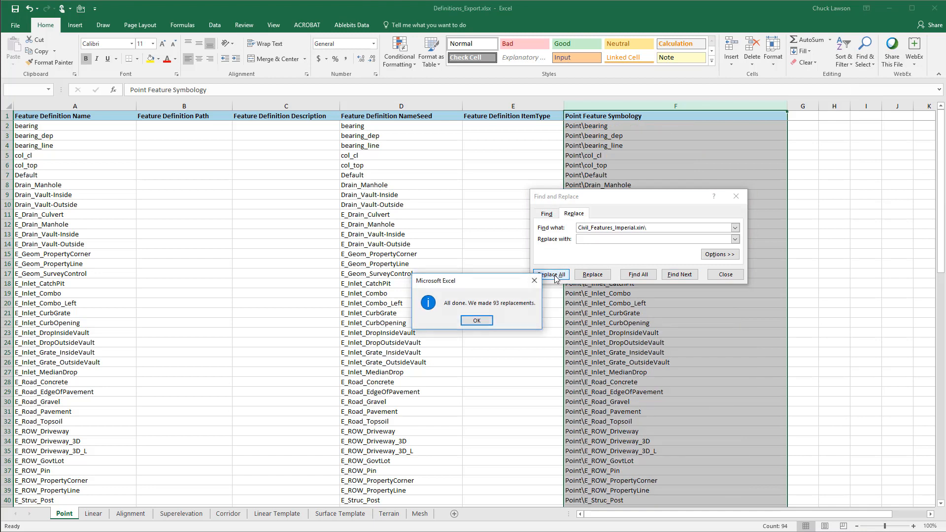
pyautogui.click(480, 321)
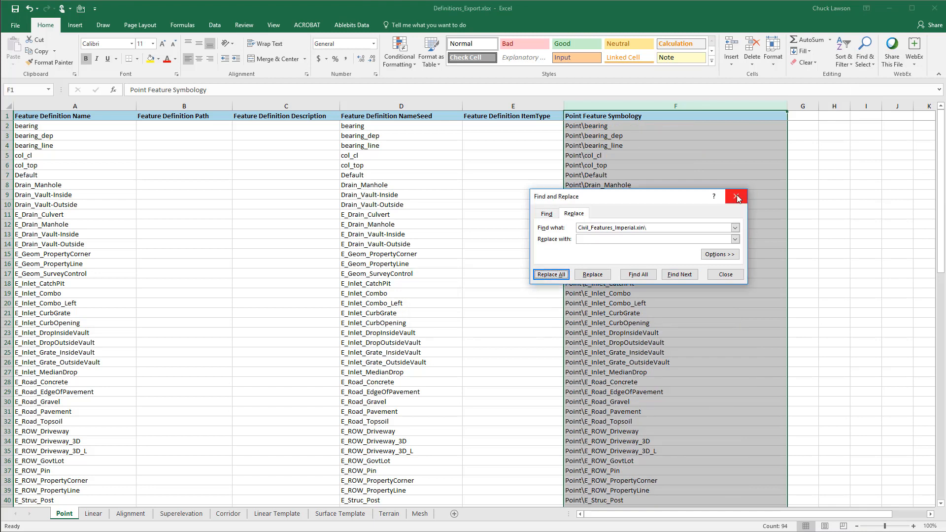
pyautogui.click(737, 195)
pyautogui.click(594, 126)
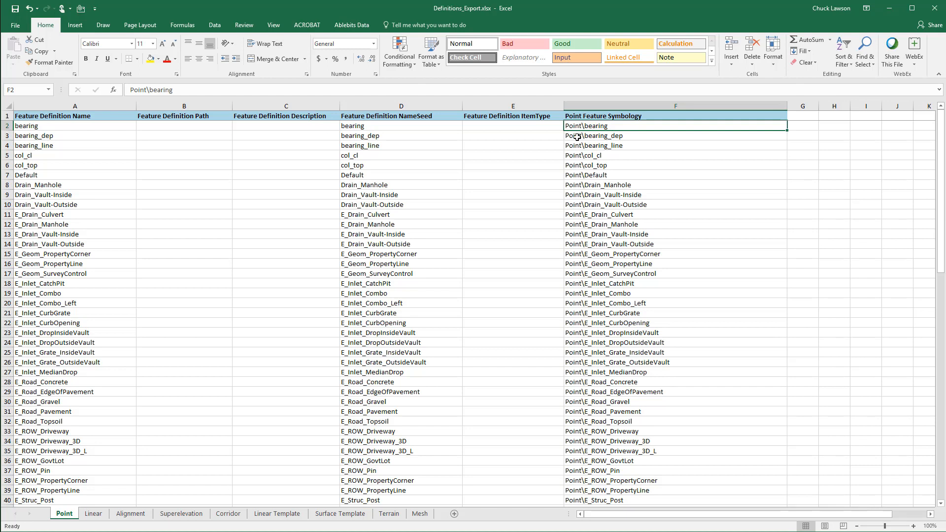
pyautogui.click(18, 9)
# On the Linear sheet, clear the Feature Definition Path for every definition, from B2 to B217
pyautogui.click(91, 514)
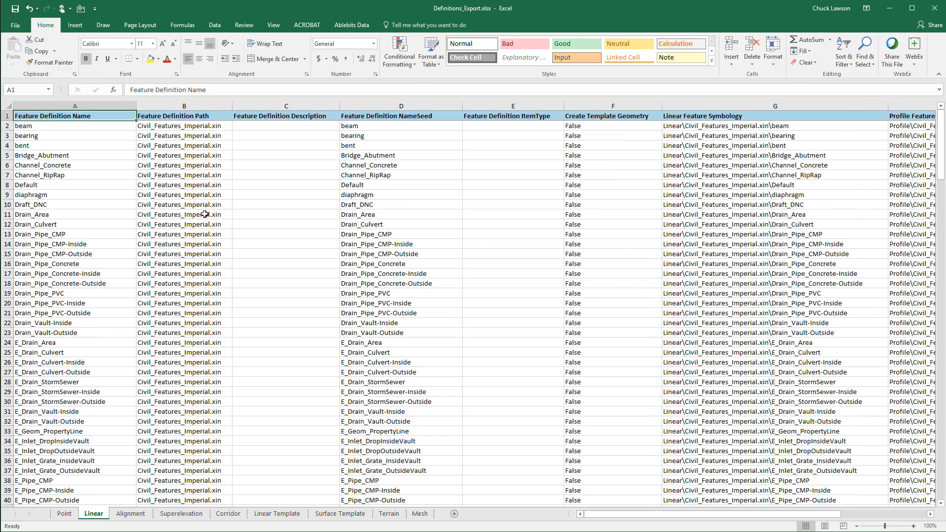
pyautogui.click(174, 125)
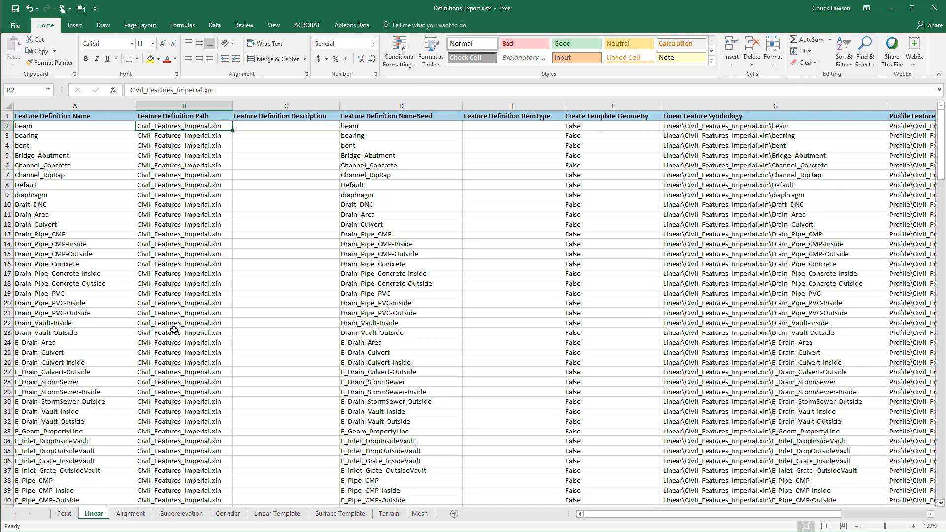
pyautogui.scroll(-8, 178, 368)
pyautogui.scroll(-20, 178, 368)
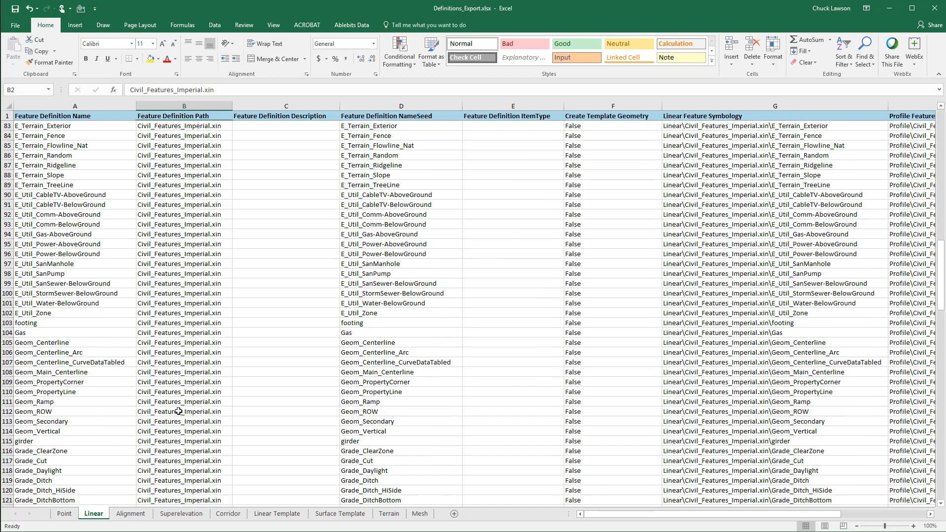
pyautogui.scroll(-13, 179, 419)
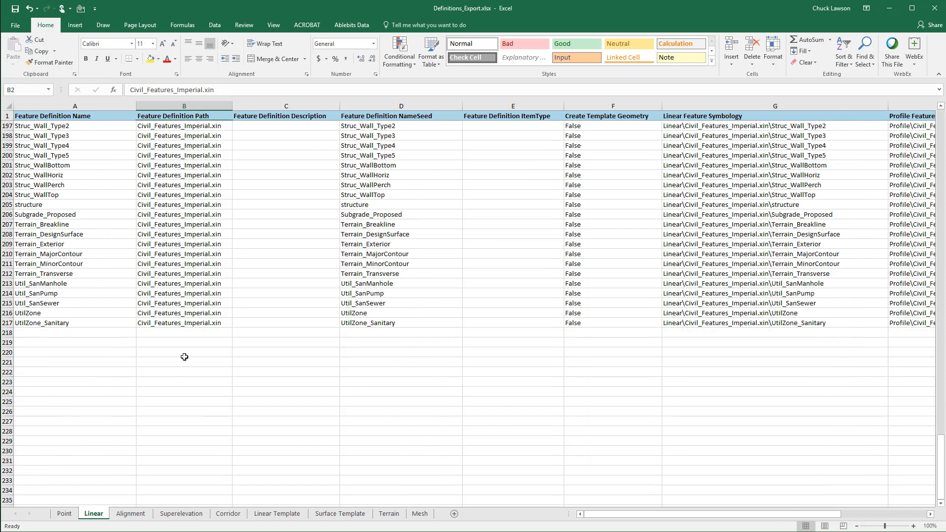
pyautogui.keyDown('shift'); pyautogui.click(183, 324); pyautogui.keyUp('shift')
pyautogui.press('Delete')
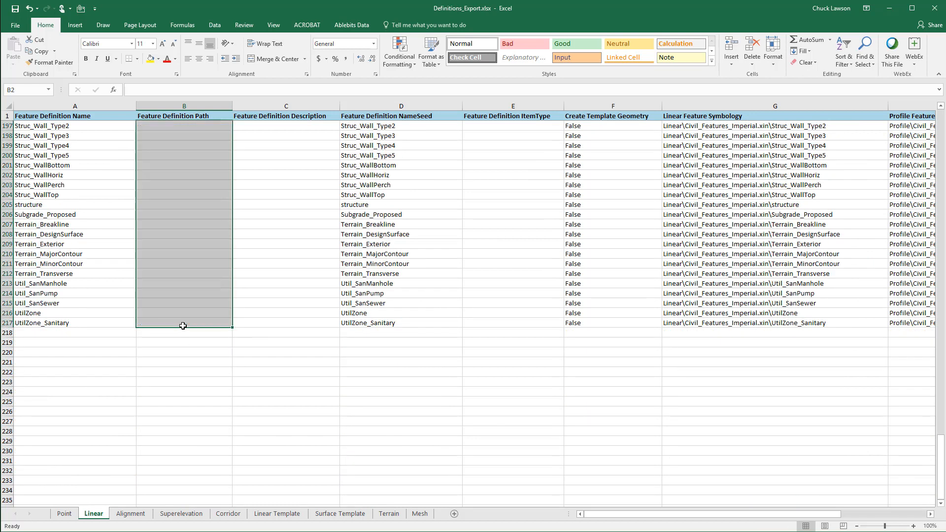
# Replace all "Civil_Features_Imperial.xin\" with nothing in the Linear sheet's Linear and Profile Feature Symbology columns, and save the workbook
pyautogui.scroll(20, 183, 326)
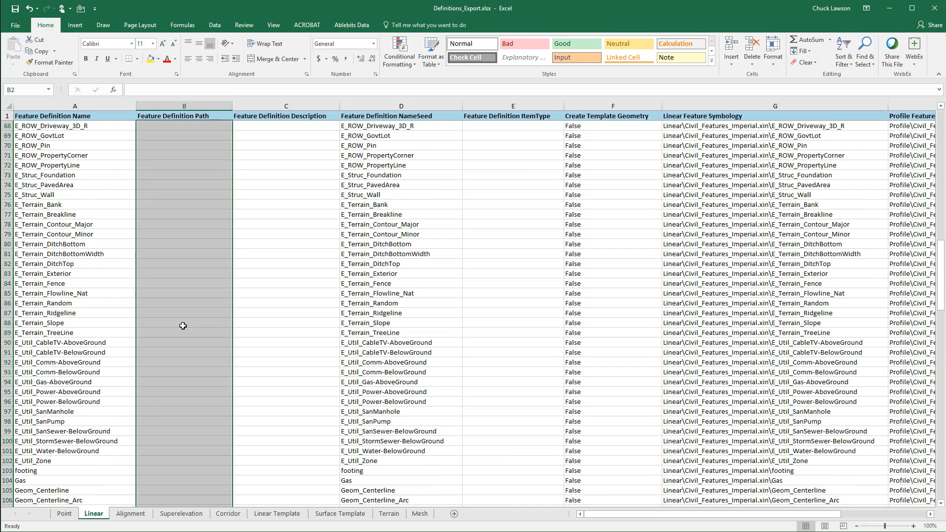
pyautogui.scroll(11, 183, 325)
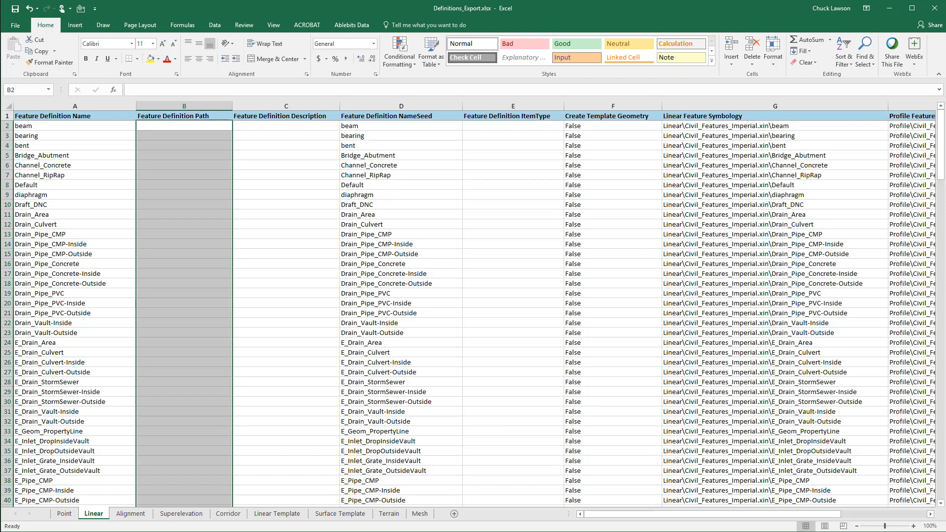
pyautogui.moveTo(827, 514); pyautogui.dragTo(903, 514)
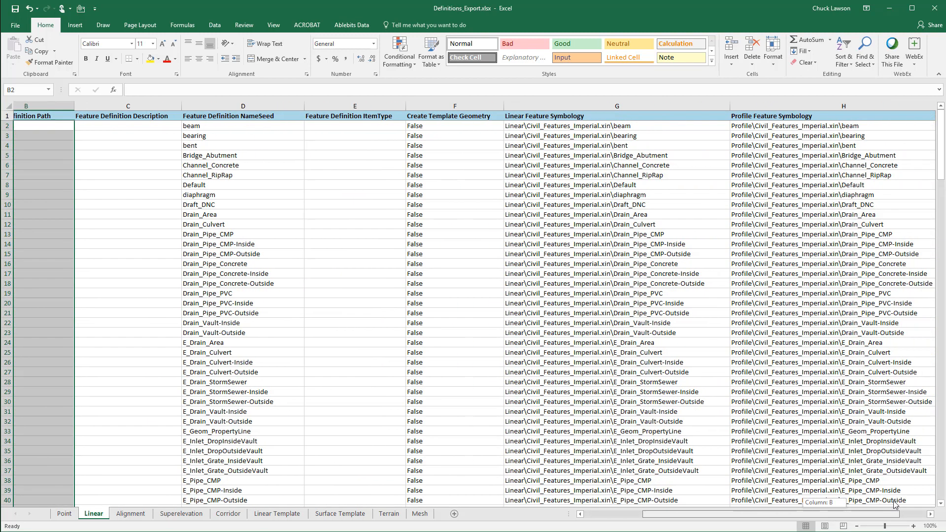
pyautogui.click(482, 128)
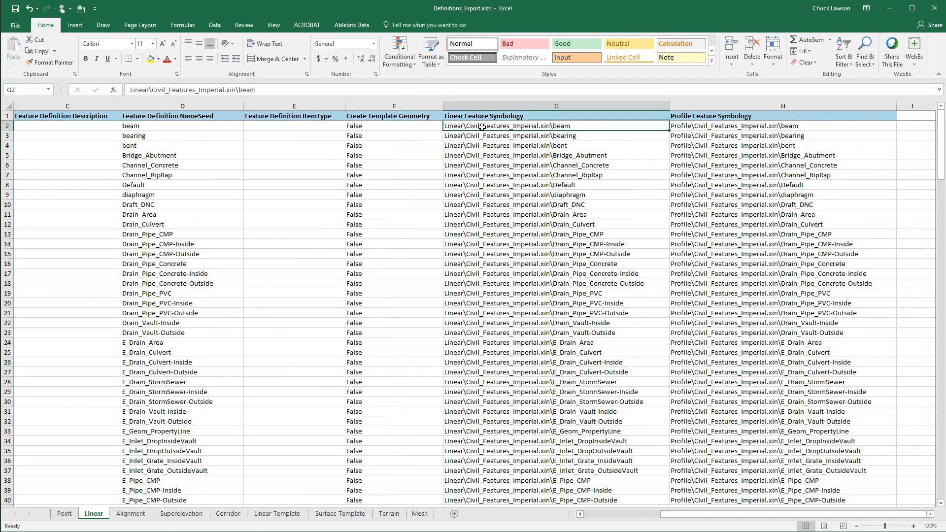
pyautogui.click(706, 128)
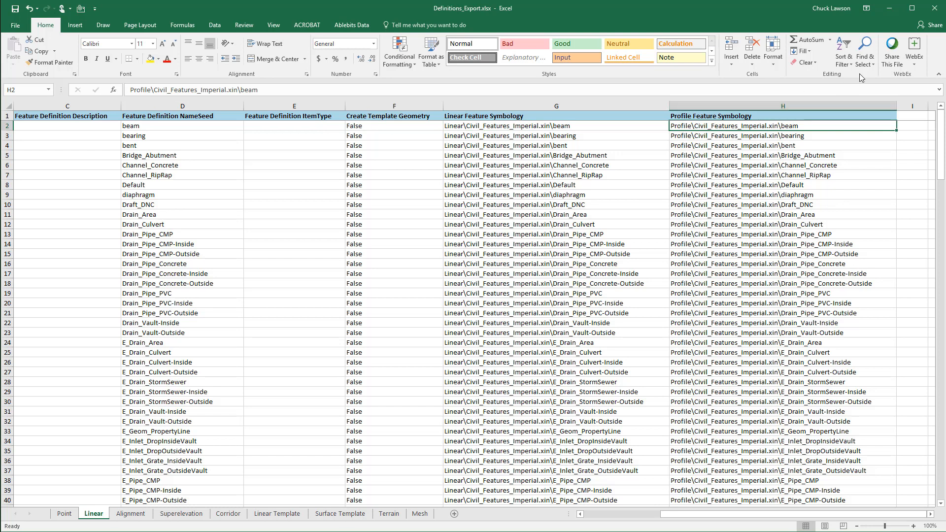
pyautogui.click(865, 58)
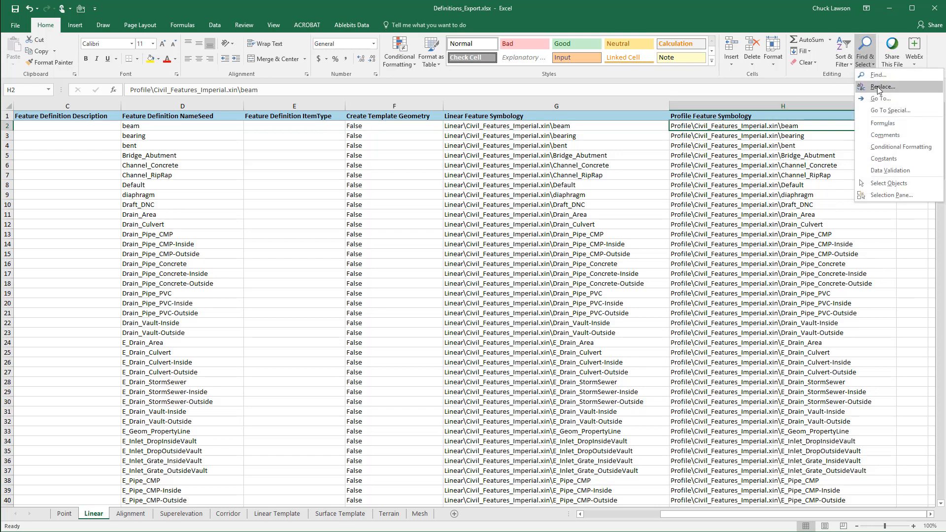
pyautogui.click(877, 87)
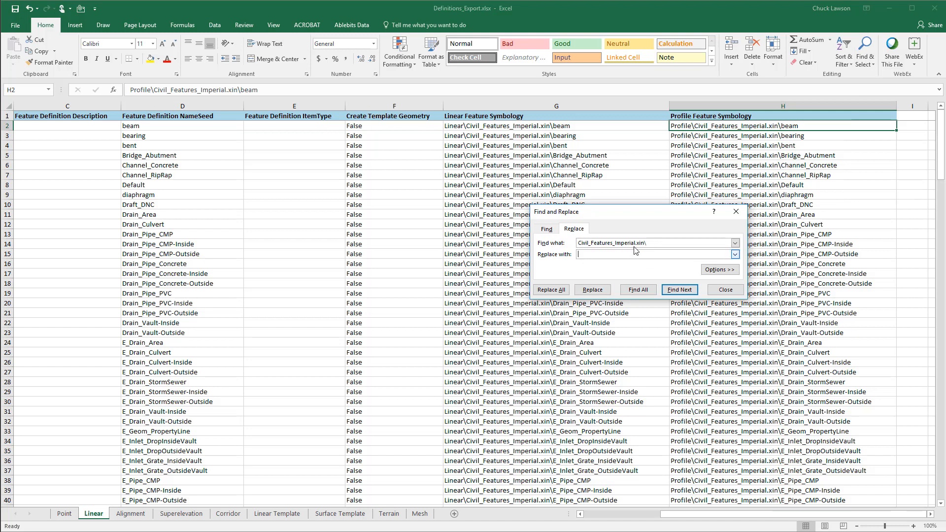
pyautogui.click(558, 291)
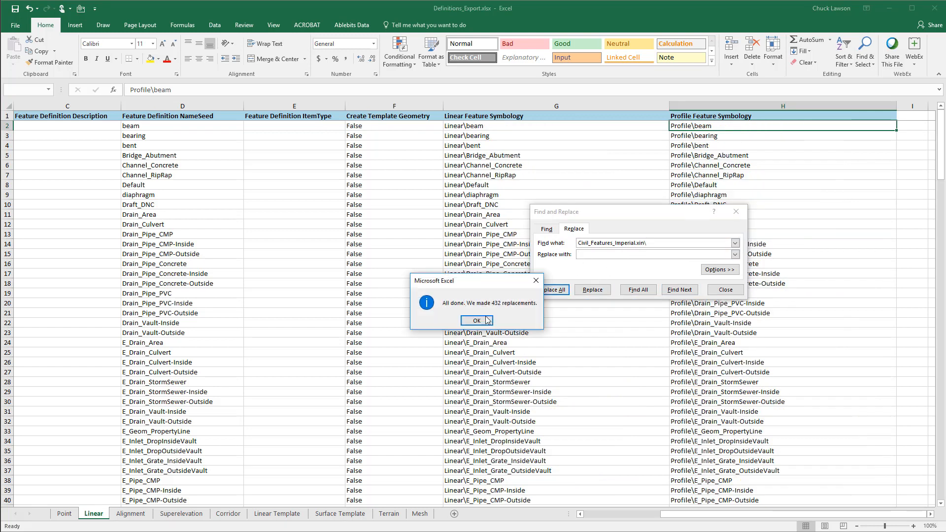
pyautogui.click(477, 321)
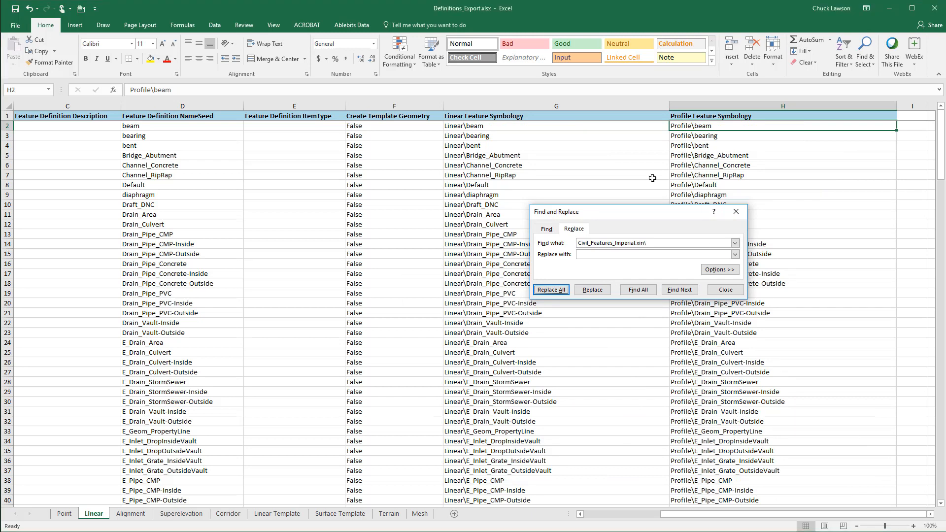
pyautogui.click(736, 211)
pyautogui.click(14, 9)
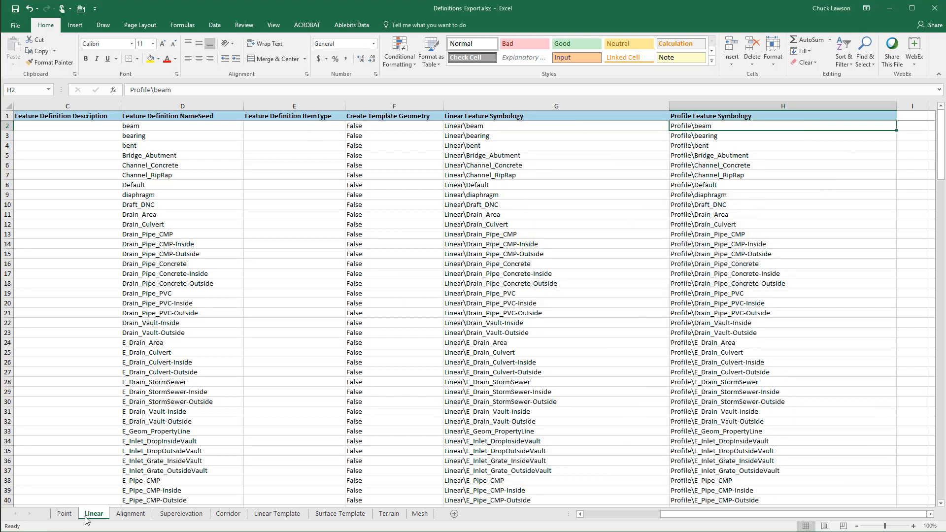
# On the Mesh sheet, clear the Feature Definition Path for every definition, from B2 to B63
pyautogui.click(421, 513)
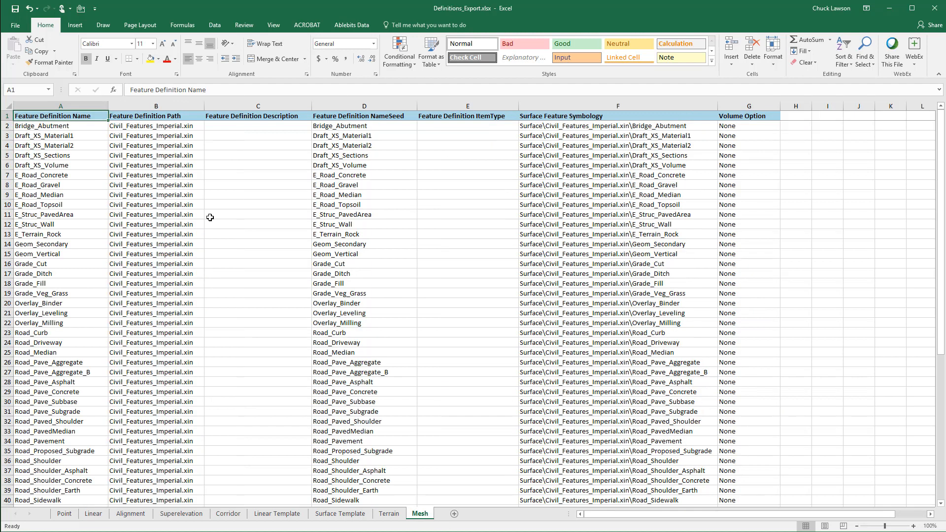
pyautogui.click(141, 127)
pyautogui.scroll(-11, 175, 318)
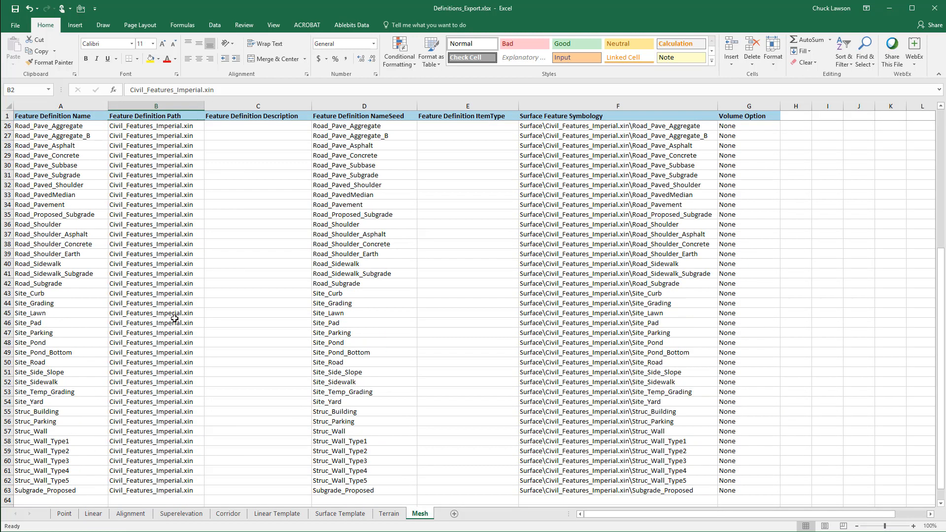
pyautogui.keyDown('shift'); pyautogui.click(144, 402); pyautogui.keyUp('shift')
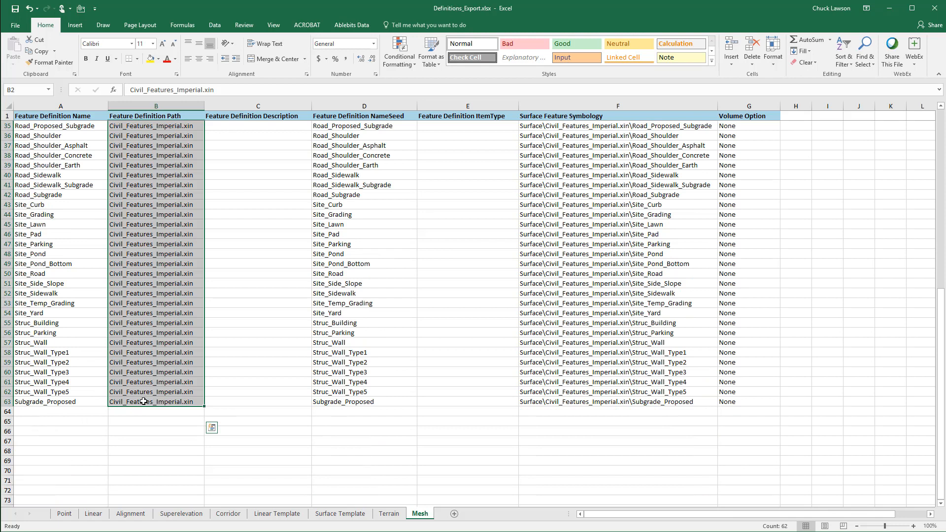
pyautogui.press('Delete')
# Replace all "Civil_Features_Imperial.xin\" with nothing in the Mesh sheet's Surface Feature Symbology column, and save the workbook
pyautogui.scroll(11, 142, 400)
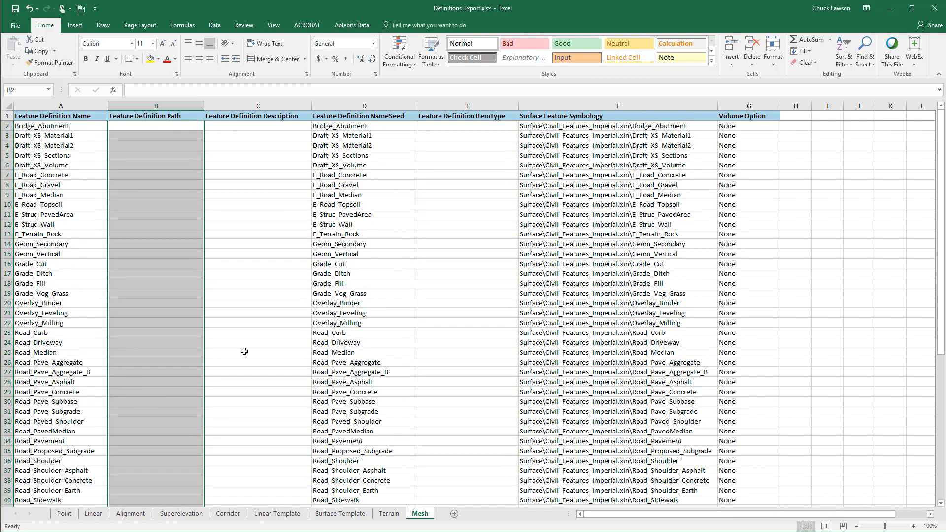
pyautogui.click(564, 126)
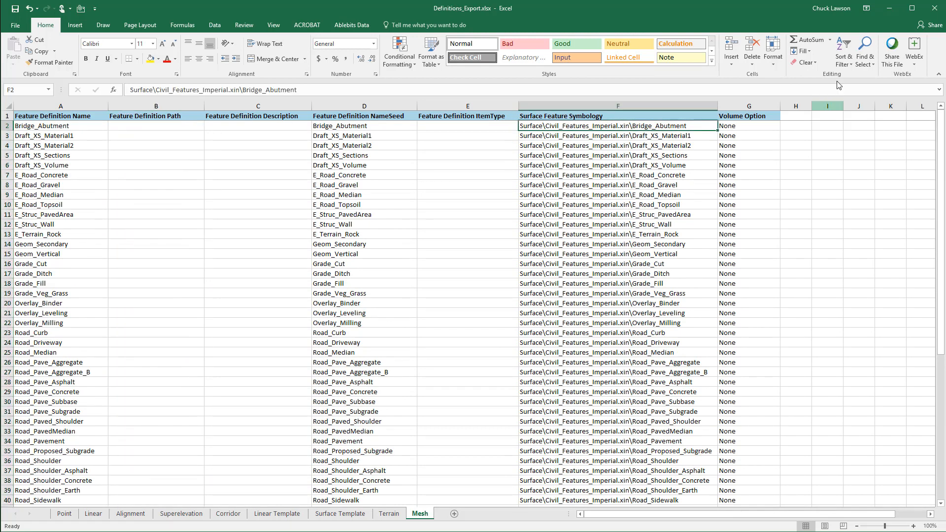
pyautogui.click(866, 59)
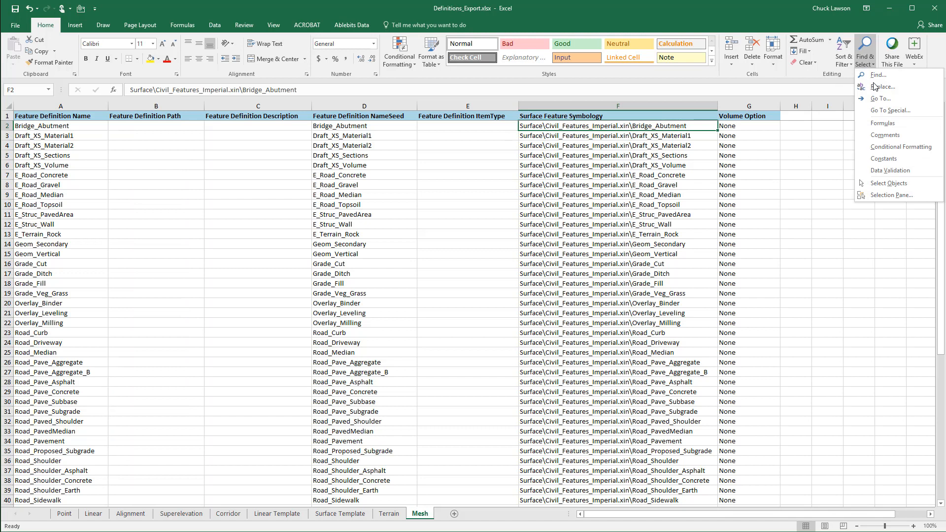
pyautogui.click(879, 86)
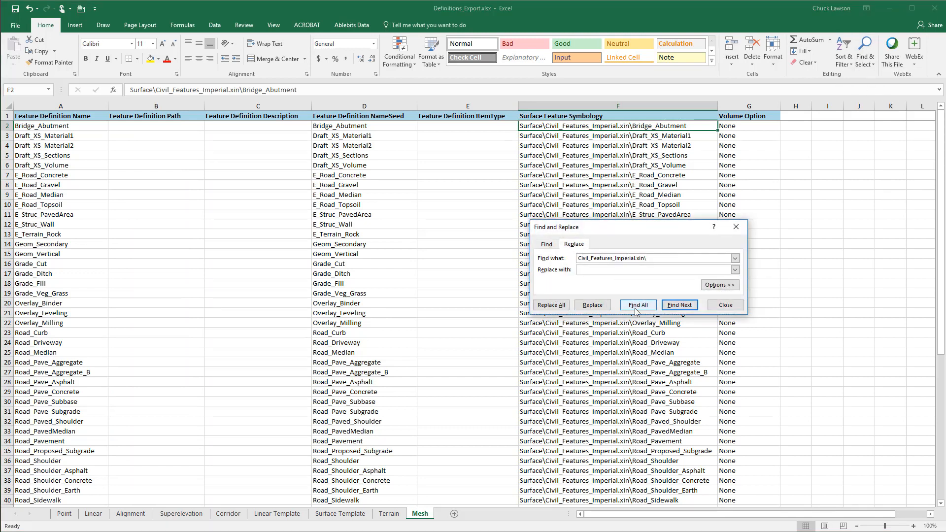
pyautogui.click(551, 305)
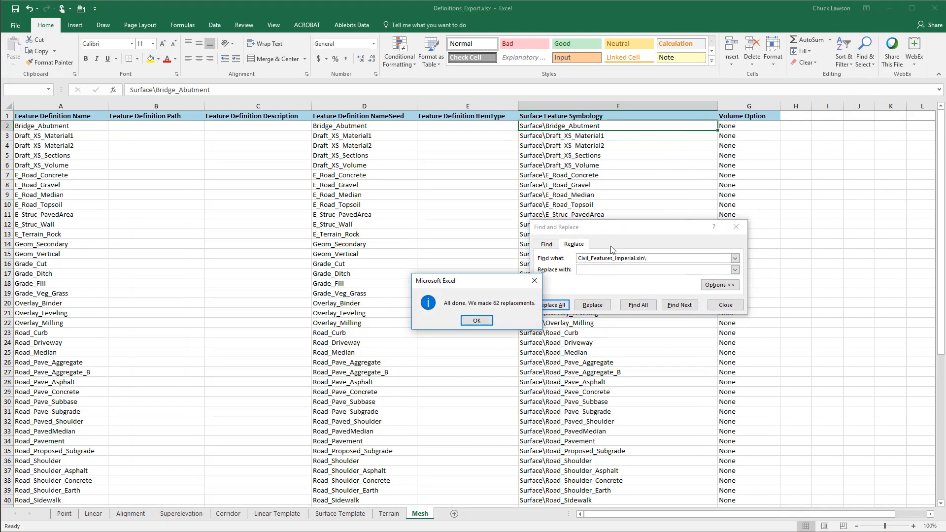
pyautogui.click(474, 320)
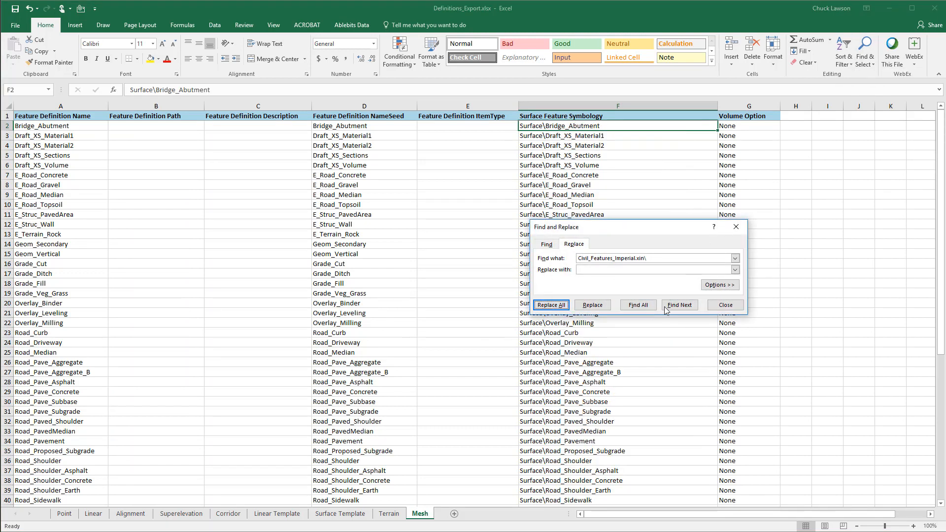
pyautogui.click(725, 305)
pyautogui.click(14, 9)
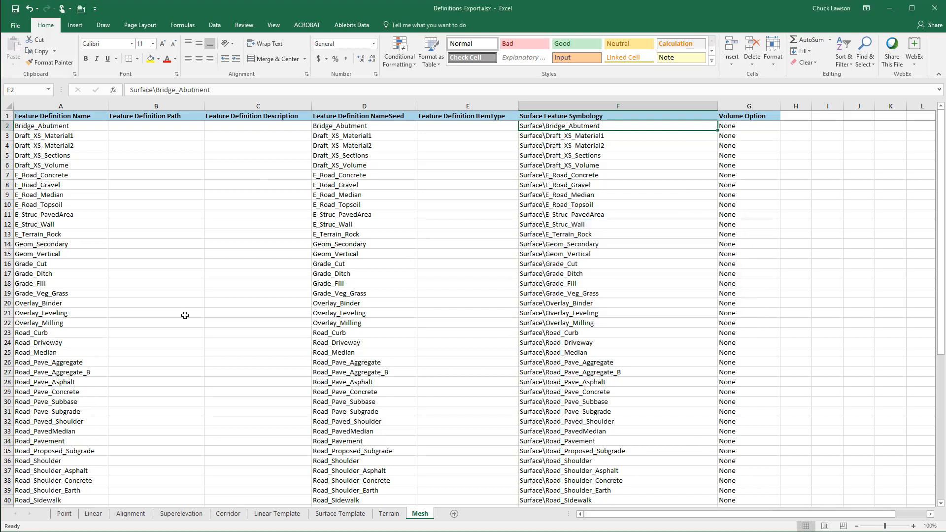
# Return to the start of the Linear sheet and select the first feature definition name in A2
pyautogui.click(92, 514)
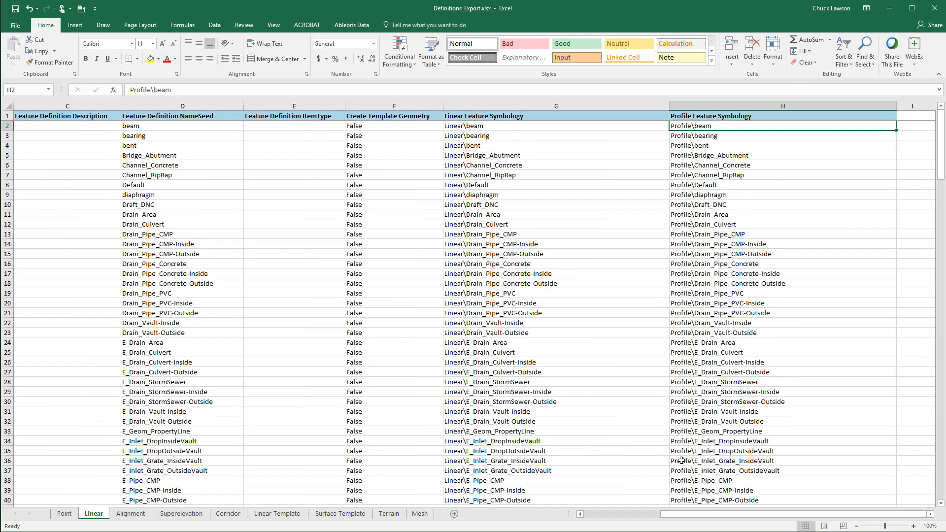
pyautogui.moveTo(701, 515); pyautogui.dragTo(534, 525)
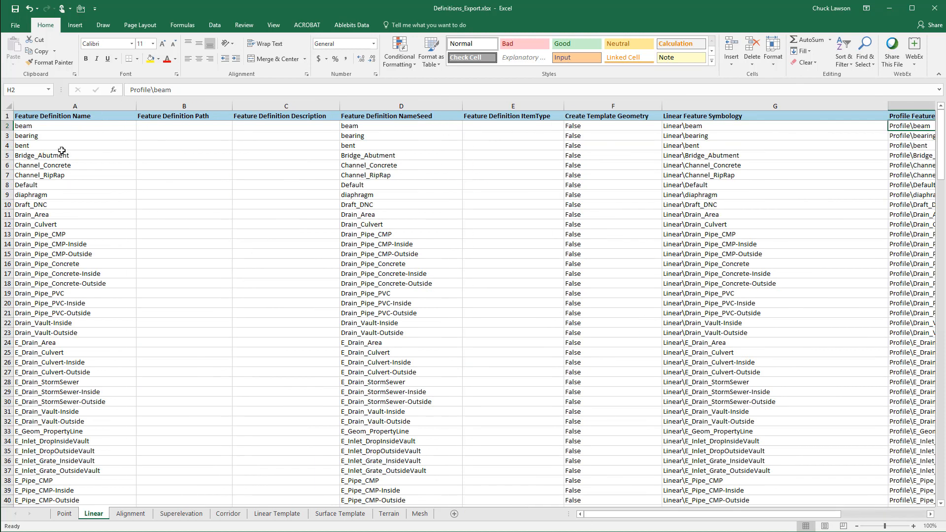
pyautogui.click(41, 126)
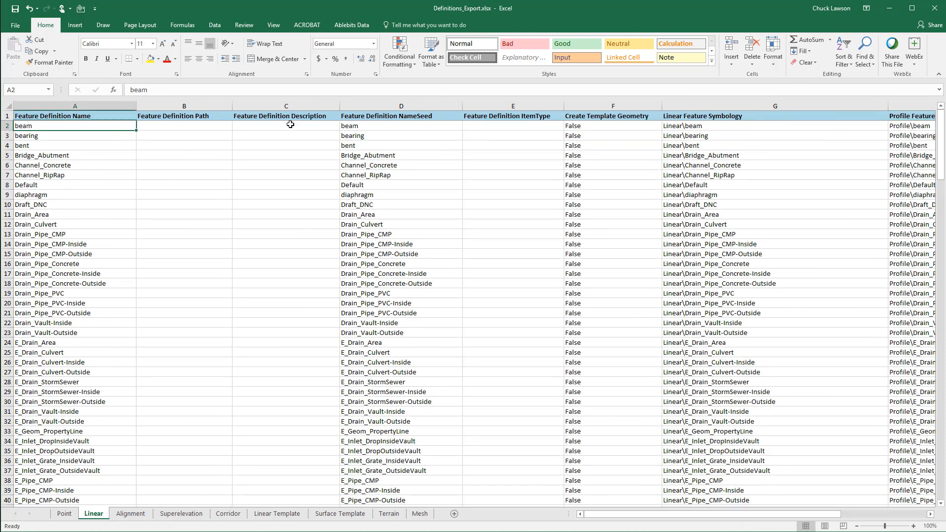
# Copy the Linear sheet's feature definition names from A2 to A217 into the Feature Definition Description column, starting at C2
pyautogui.scroll(-18, 97, 345)
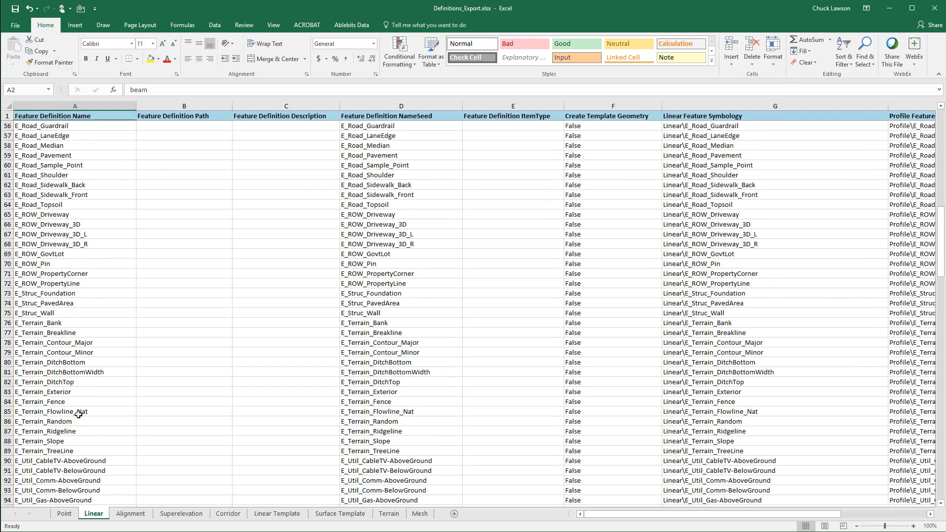
pyautogui.scroll(-20, 78, 415)
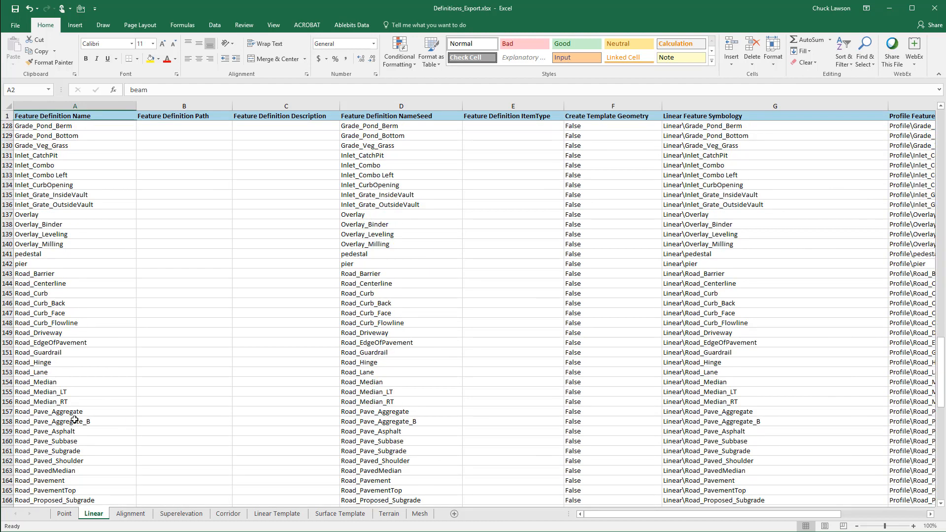
pyautogui.scroll(-20, 74, 419)
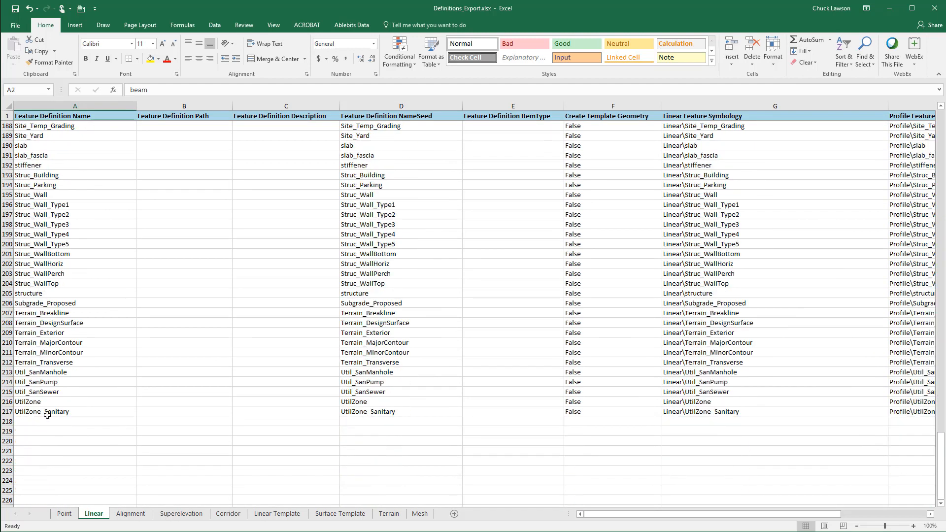
pyautogui.keyDown('shift'); pyautogui.click(47, 414); pyautogui.keyUp('shift')
pyautogui.rightClick(39, 351)
pyautogui.click(57, 367)
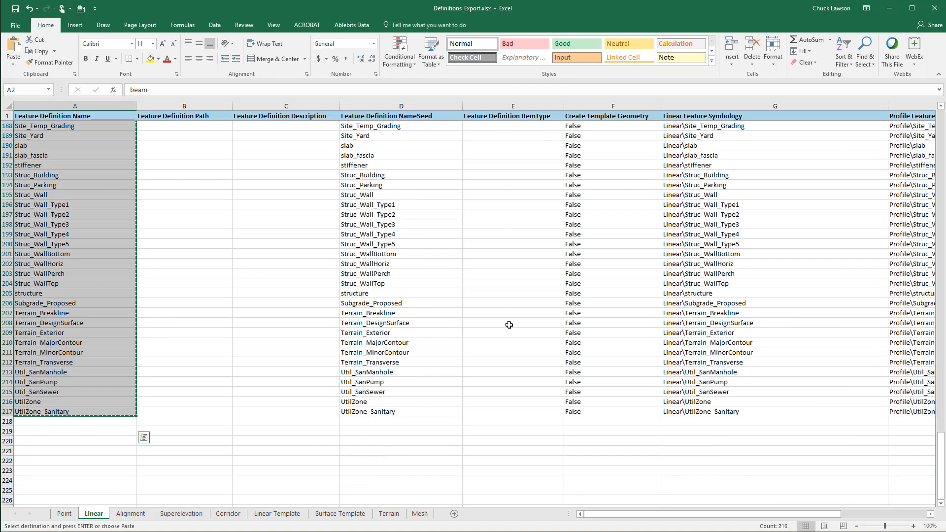
pyautogui.moveTo(941, 463); pyautogui.dragTo(941, 459)
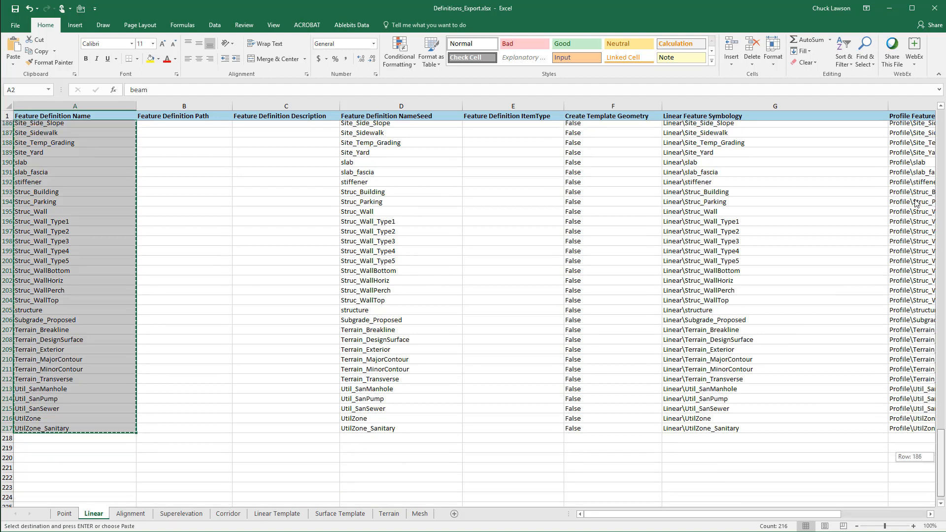
pyautogui.moveTo(916, 202); pyautogui.dragTo(914, 73)
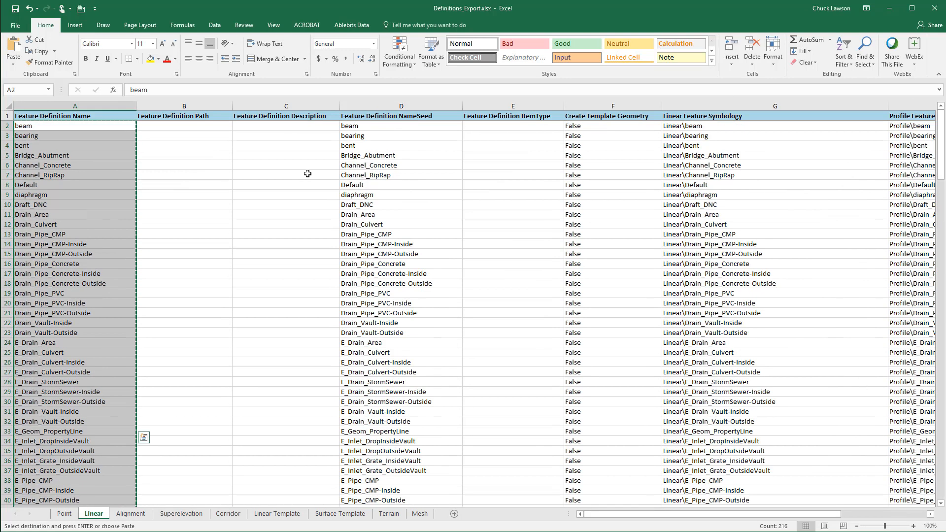
pyautogui.rightClick(279, 126)
pyautogui.click(280, 166)
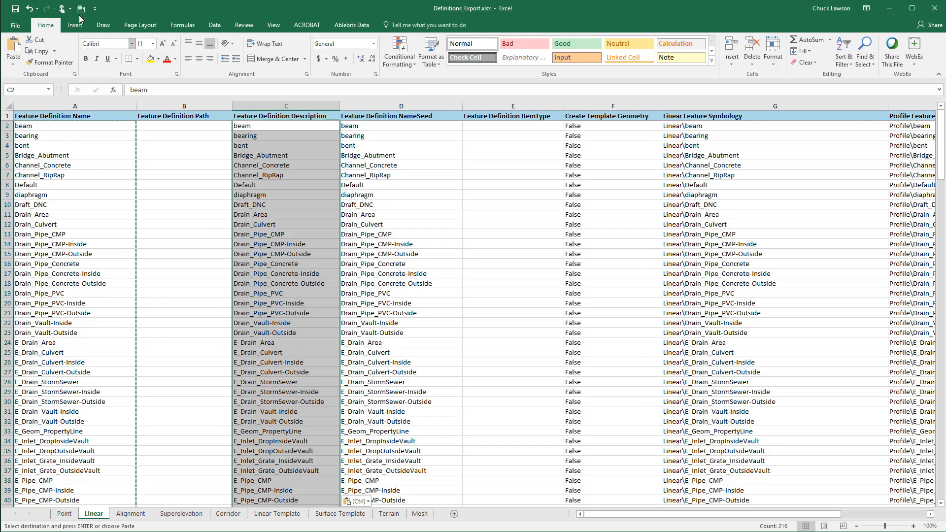
pyautogui.press('Escape')
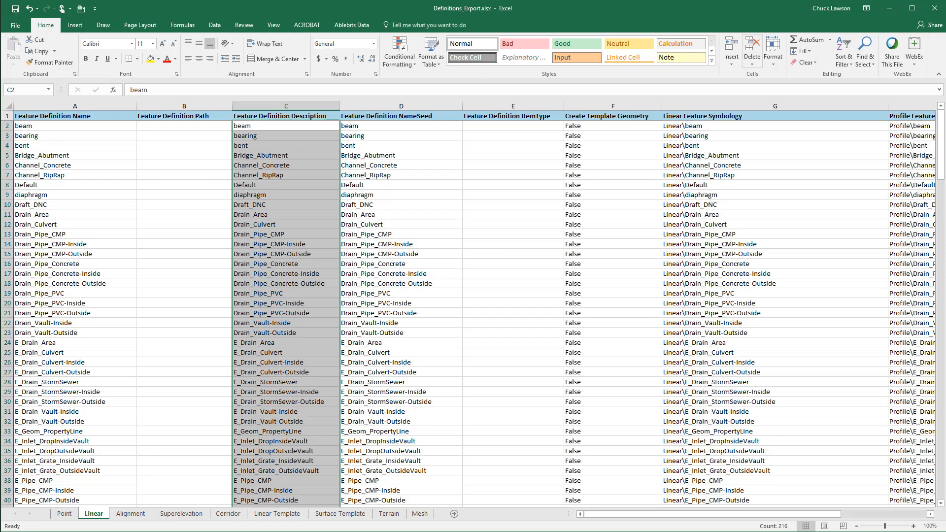
# Close the definitions and symbologies workbooks, and launch features_importexport_excel.exe from the SS2 to ORD Features Import Export folder
pyautogui.click(936, 8)
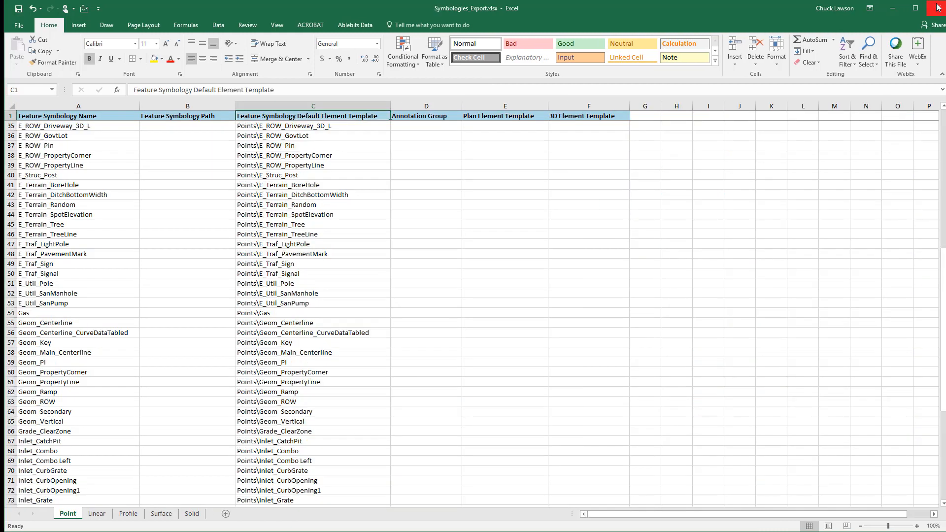
pyautogui.click(936, 7)
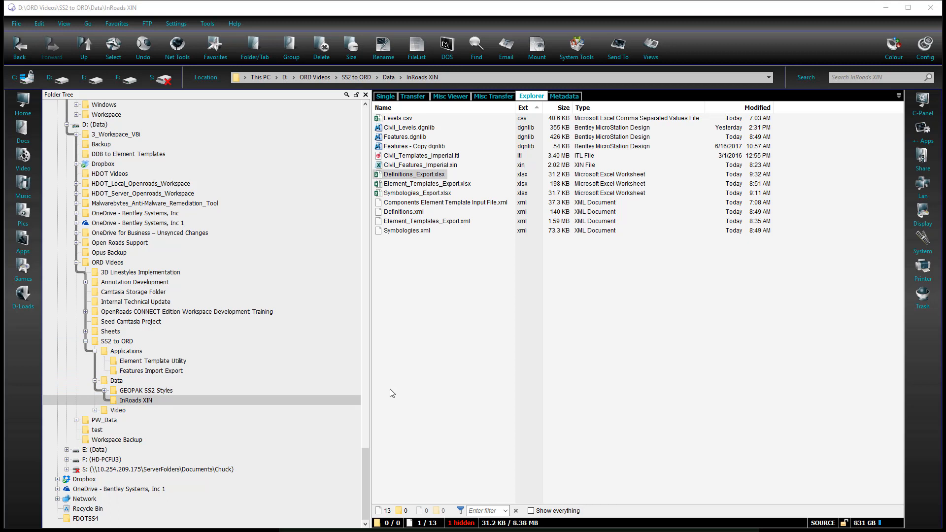
pyautogui.click(174, 372)
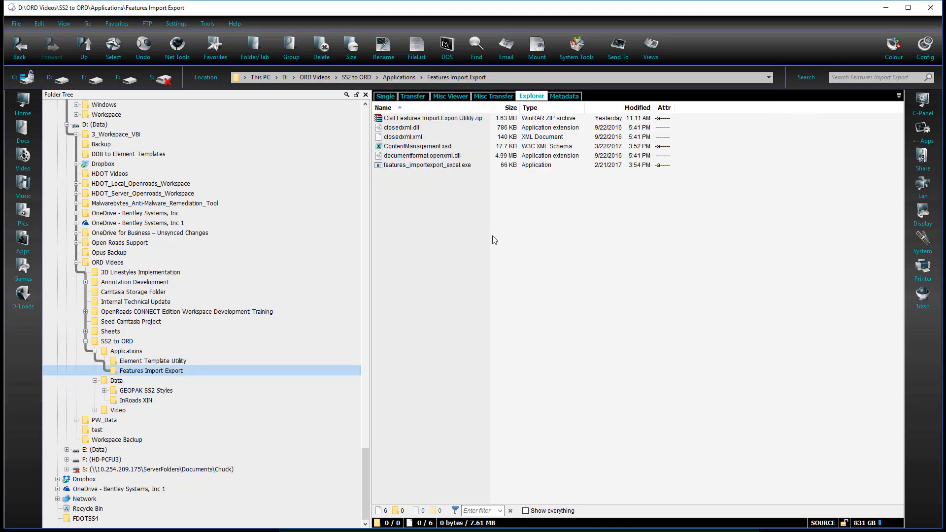
pyautogui.doubleClick(434, 166)
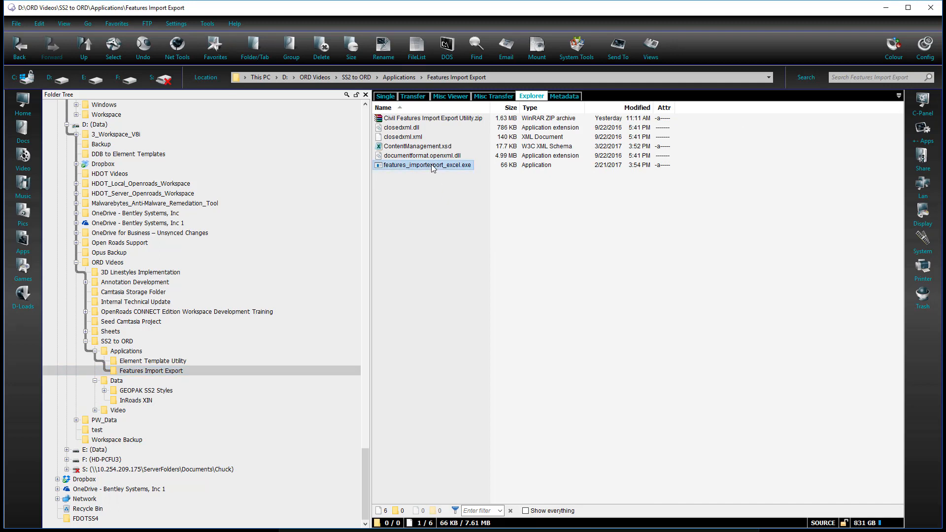
# Load Symbologies.xml as the feature XML file and merge in the data from Symbologies_Export.xlsx
pyautogui.click(398, 155)
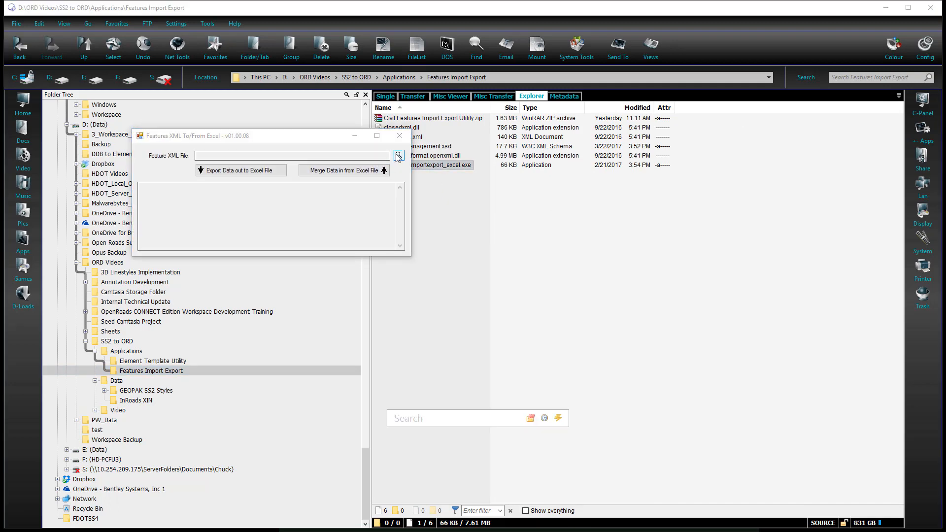
pyautogui.click(405, 246)
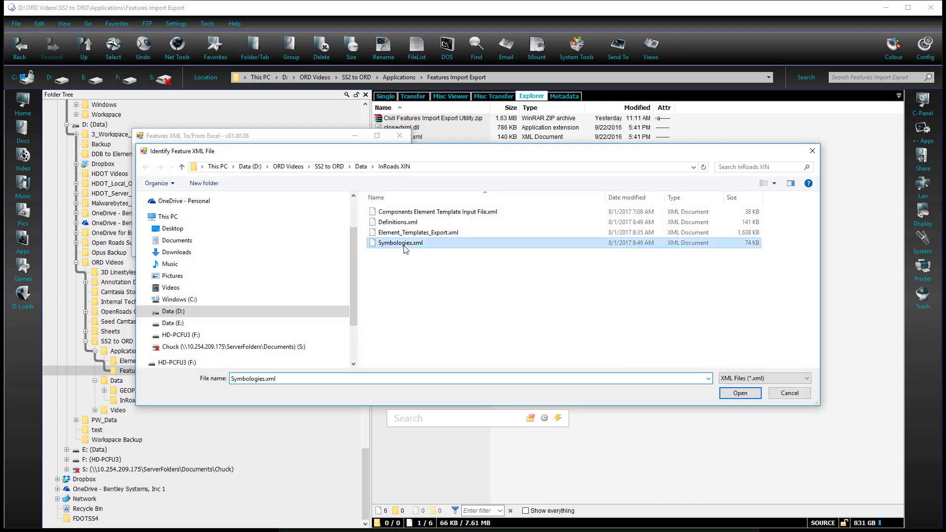
pyautogui.click(727, 394)
pyautogui.click(365, 172)
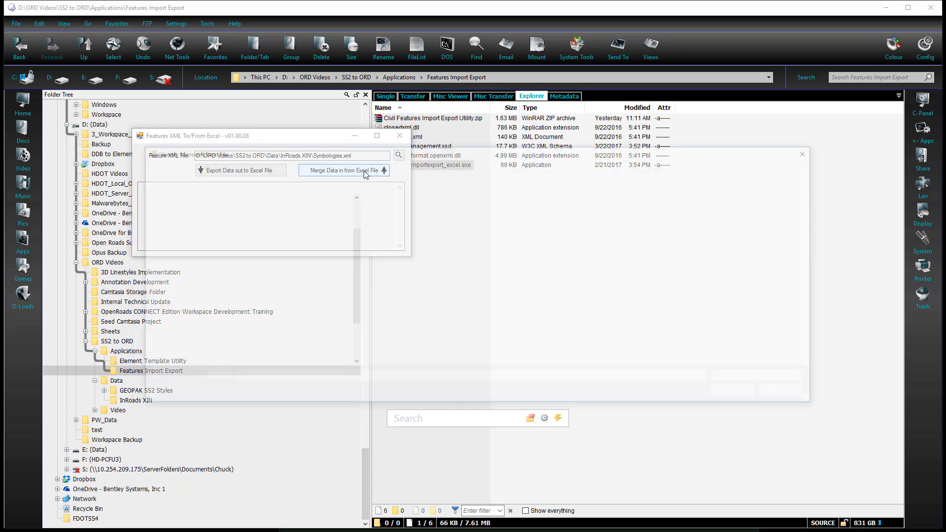
pyautogui.click(401, 233)
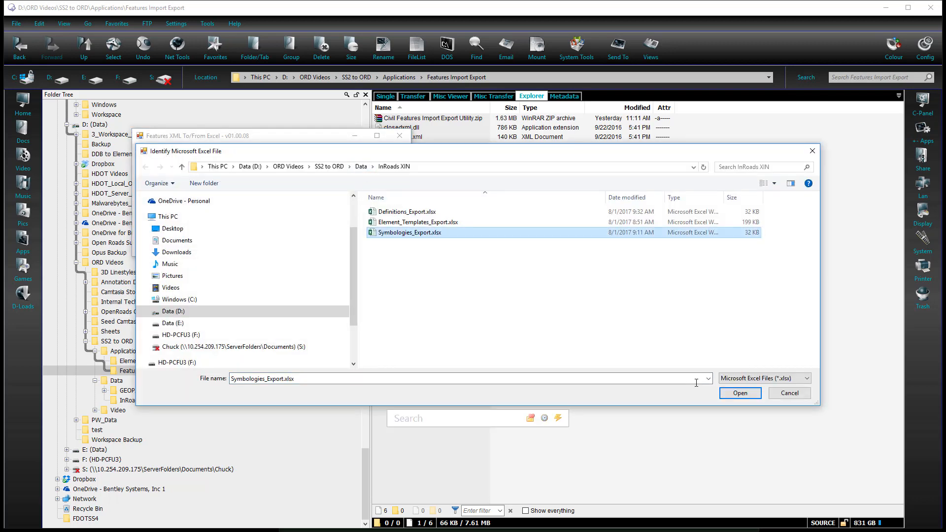
pyautogui.click(739, 393)
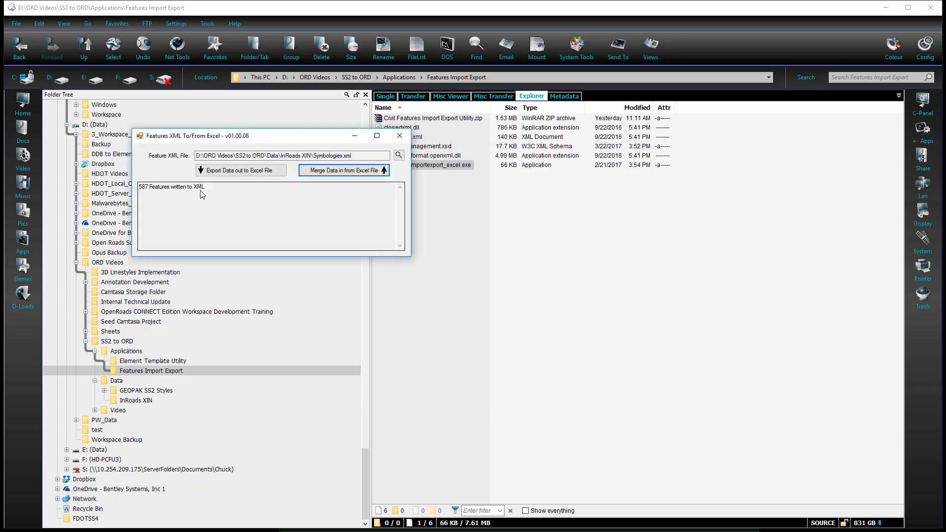
# Load Definitions.xml as the feature XML file, merge in the data from Definitions_Export.xlsx, and close the utility
pyautogui.click(399, 155)
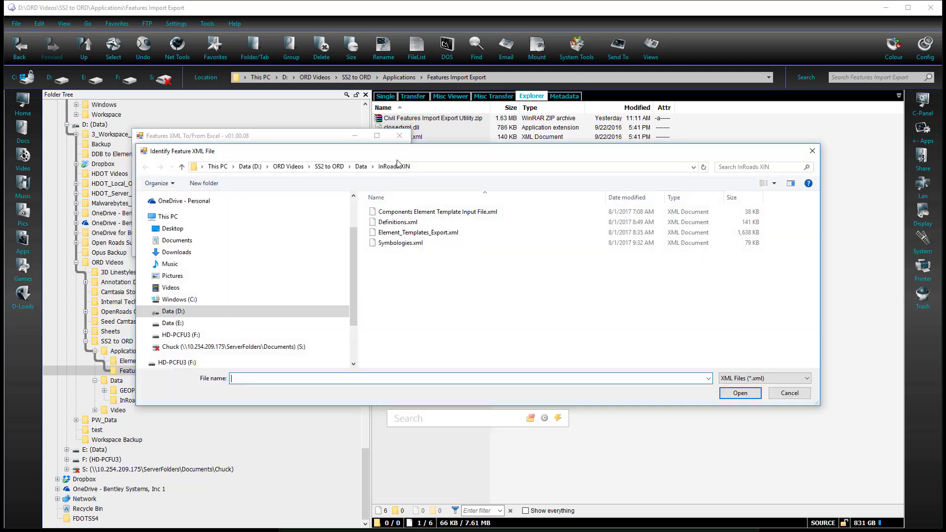
pyautogui.doubleClick(398, 224)
pyautogui.click(351, 171)
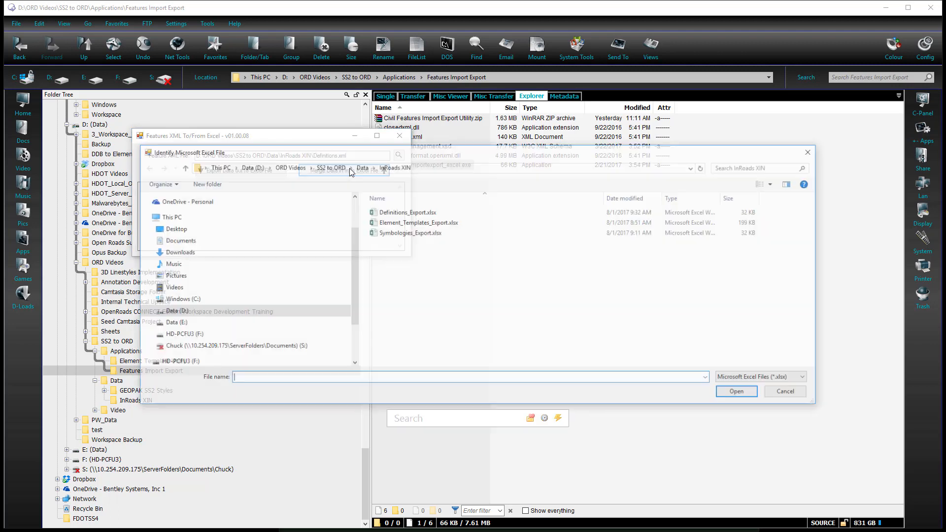
pyautogui.click(405, 212)
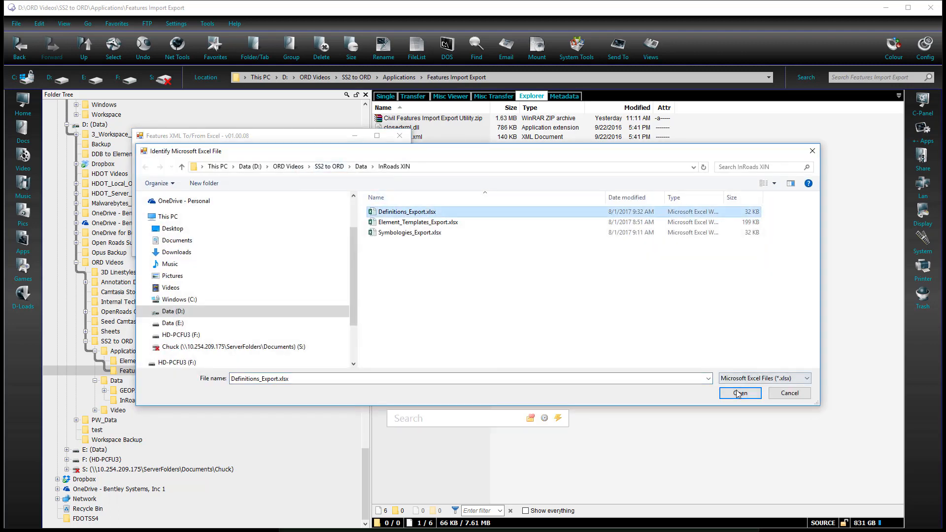
pyautogui.press('Return')
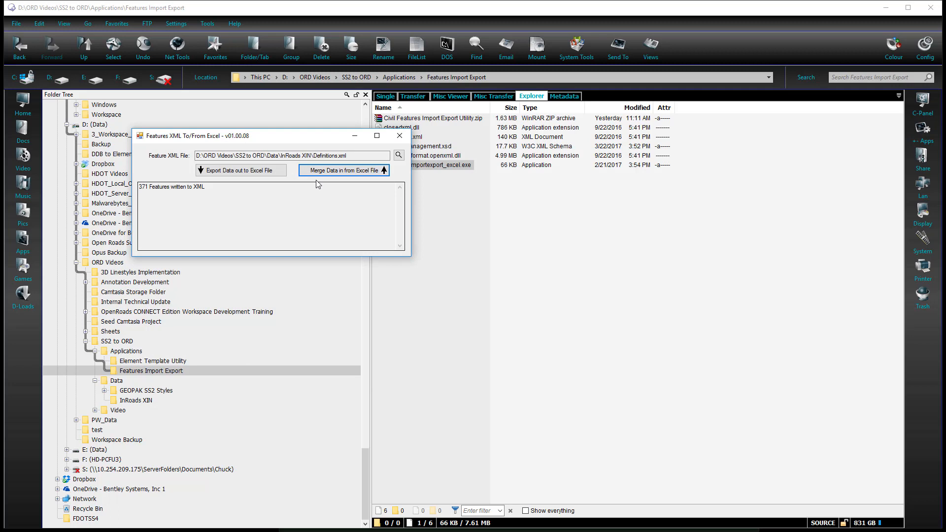
pyautogui.click(398, 136)
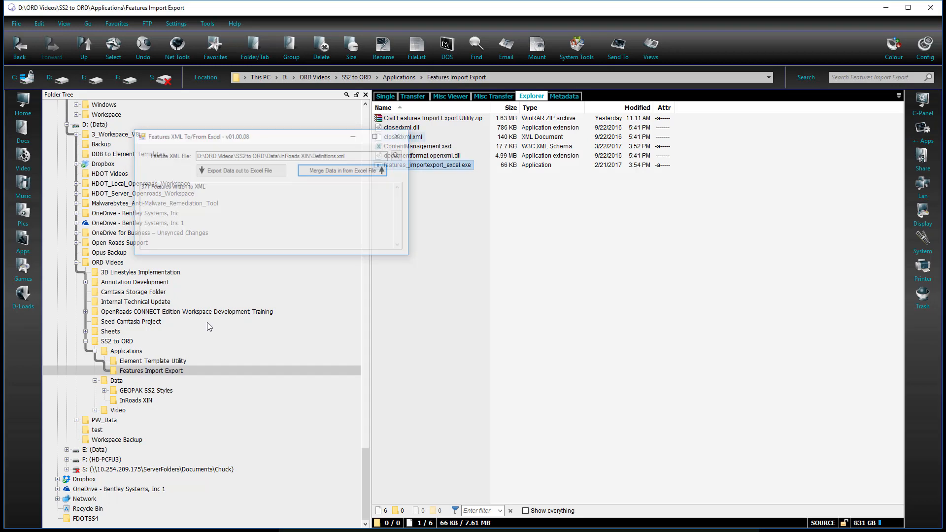
# Review Symbologies.xml, Definitions.xml, Element_Templates_Export.xml and Levels.csv in the InRoads XIN data folder
pyautogui.click(127, 400)
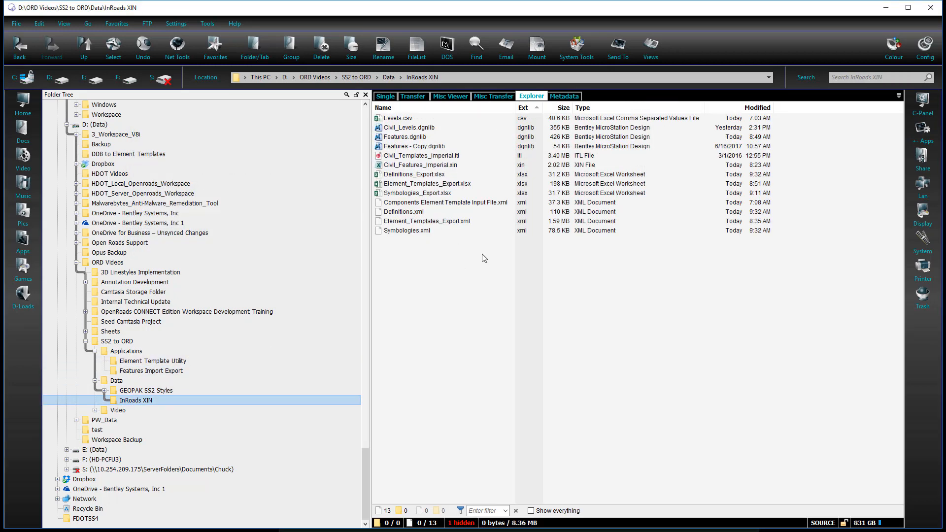
pyautogui.click(413, 231)
pyautogui.keyDown('ctrl'); pyautogui.click(402, 212); pyautogui.keyUp('ctrl')
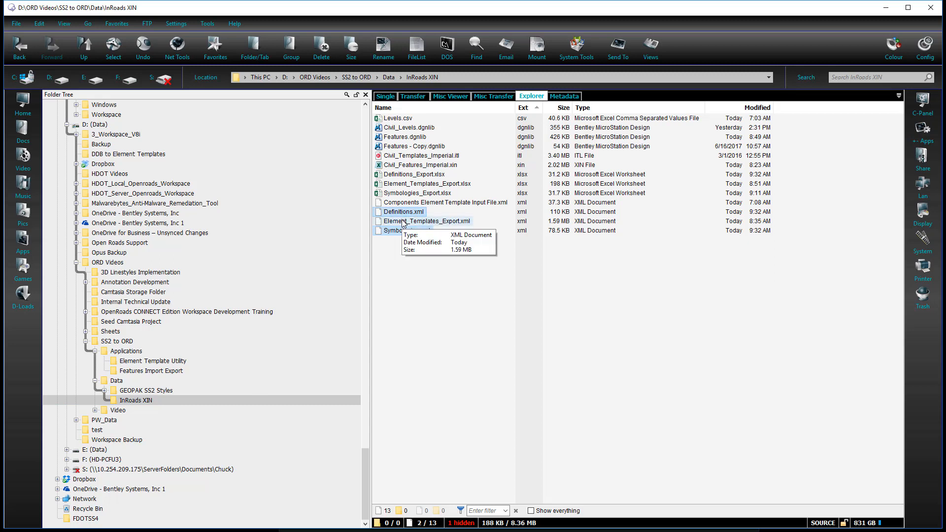
pyautogui.keyDown('ctrl'); pyautogui.click(403, 222); pyautogui.keyUp('ctrl')
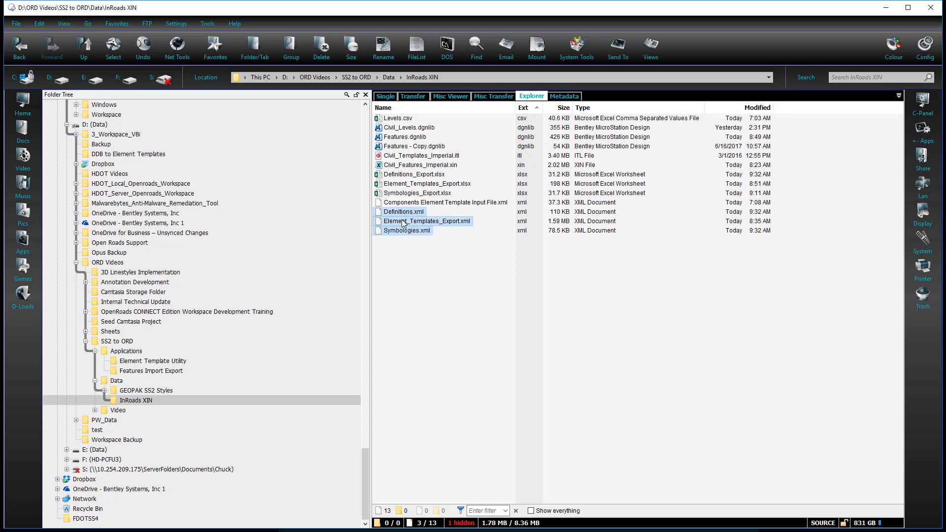
pyautogui.keyDown('ctrl'); pyautogui.click(405, 120); pyautogui.keyUp('ctrl')
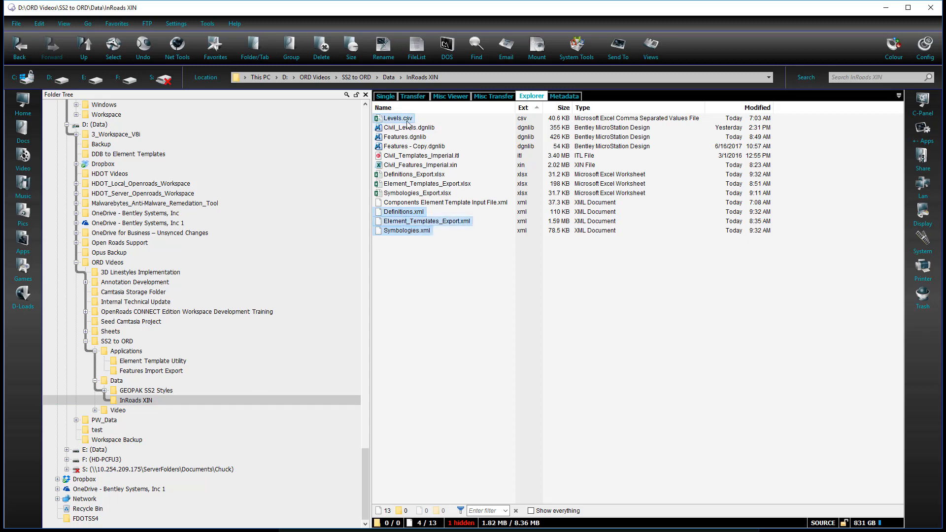
pyautogui.click(426, 257)
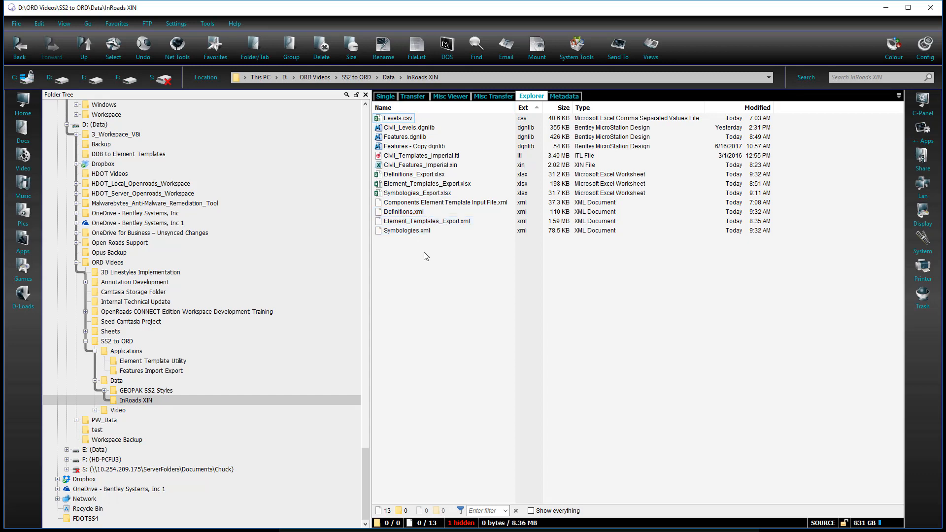
# Delete the existing Features.dgnlib from the InRoads XIN folder
pyautogui.rightClick(423, 138)
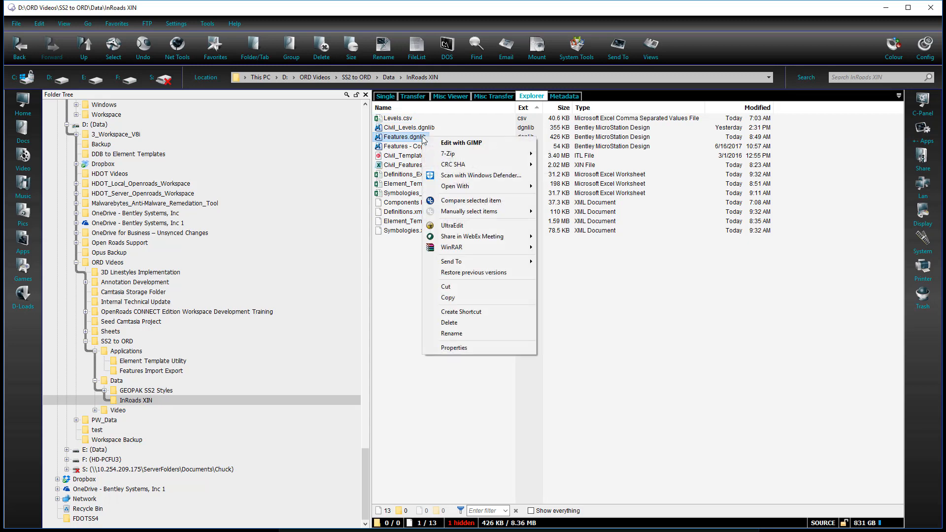
pyautogui.click(448, 322)
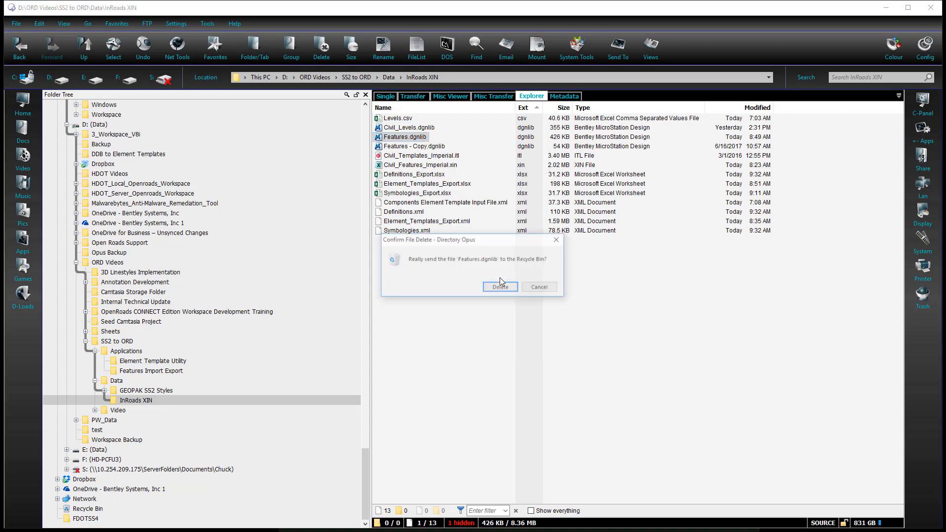
pyautogui.click(500, 288)
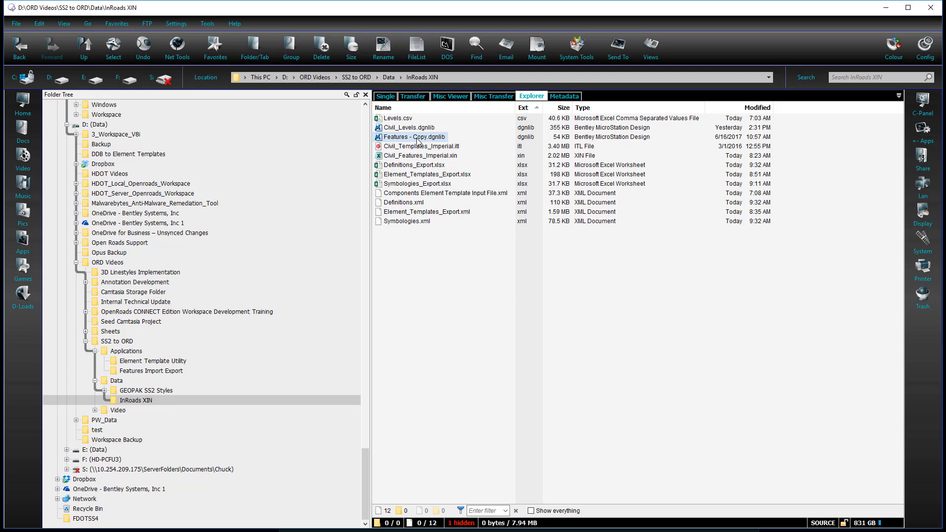
# Duplicate Features - Copy.dgnlib within the InRoads XIN folder
pyautogui.click(417, 138)
pyautogui.rightClick(417, 139)
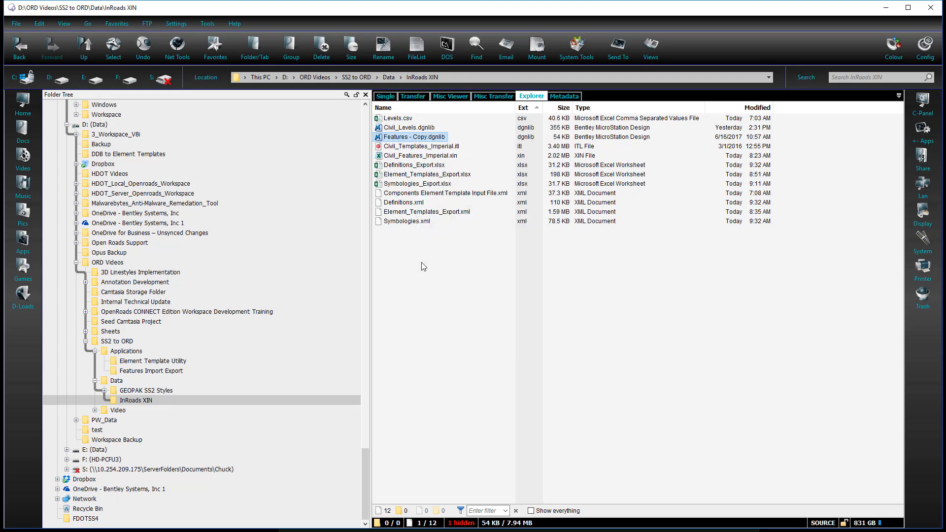
pyautogui.click(423, 266)
pyautogui.click(422, 266)
pyautogui.rightClick(423, 266)
pyautogui.click(443, 329)
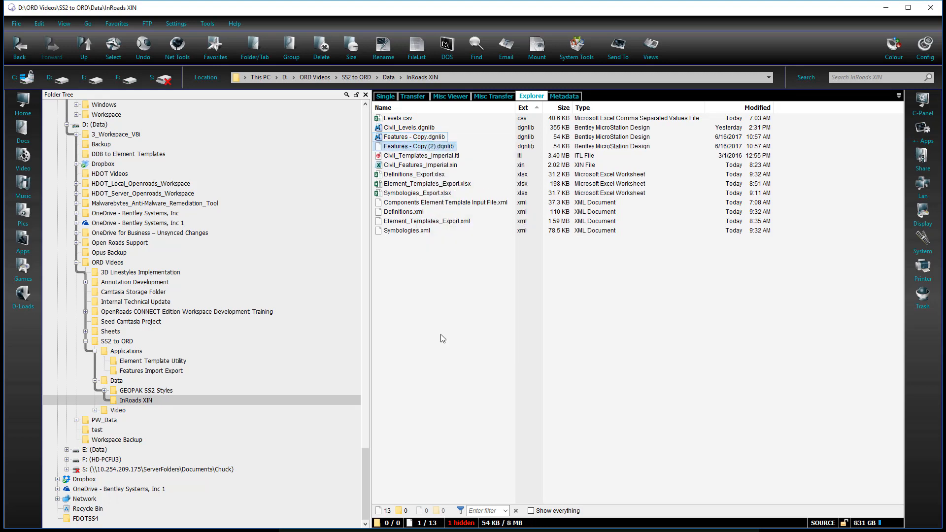
# Rename the new duplicate to Features.dgnlib and open it in OpenRoads Designer
pyautogui.click(426, 146)
pyautogui.rightClick(428, 147)
pyautogui.click(463, 343)
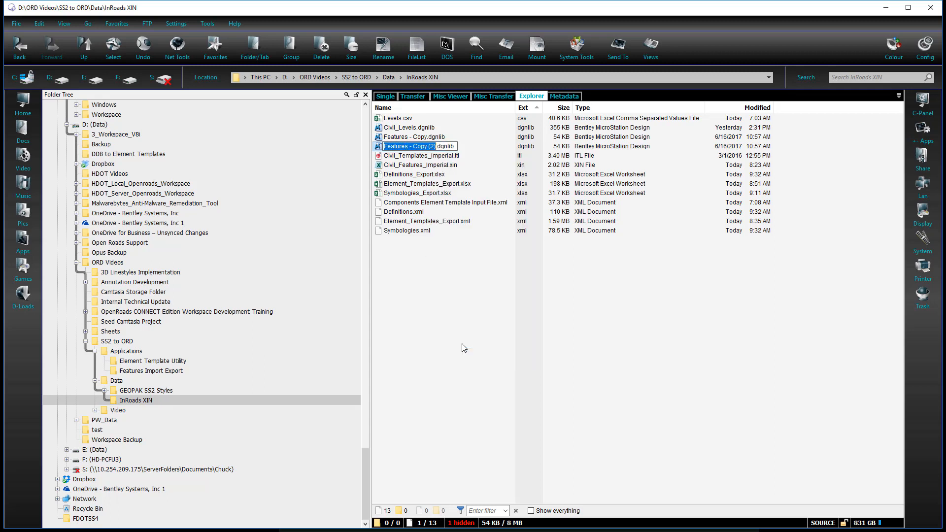
pyautogui.press('Delete')
pyautogui.press('Delete')
pyautogui.press('Delete')
pyautogui.press('Delete')
pyautogui.press('Delete')
pyautogui.press('Delete')
pyautogui.press('Delete')
pyautogui.press('Delete')
pyautogui.press('Delete')
pyautogui.press('Delete')
pyautogui.press('Delete')
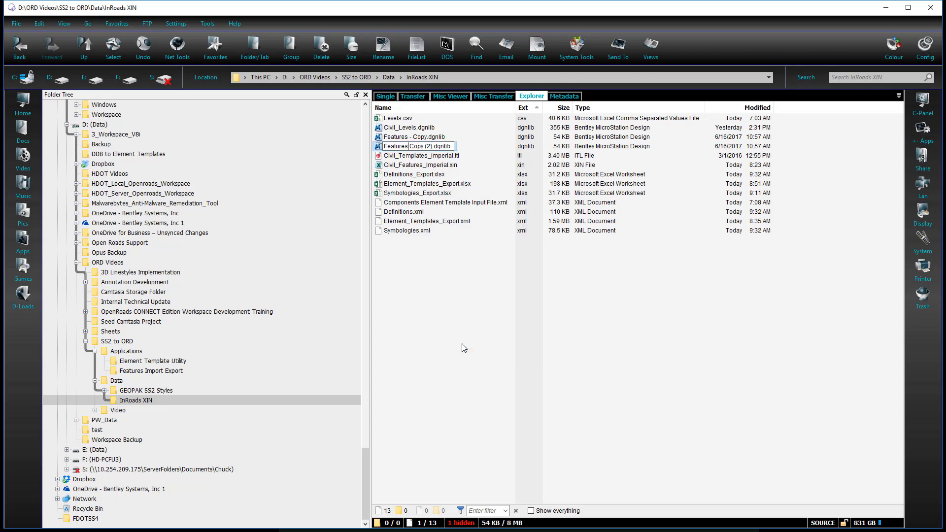
pyautogui.press('Return')
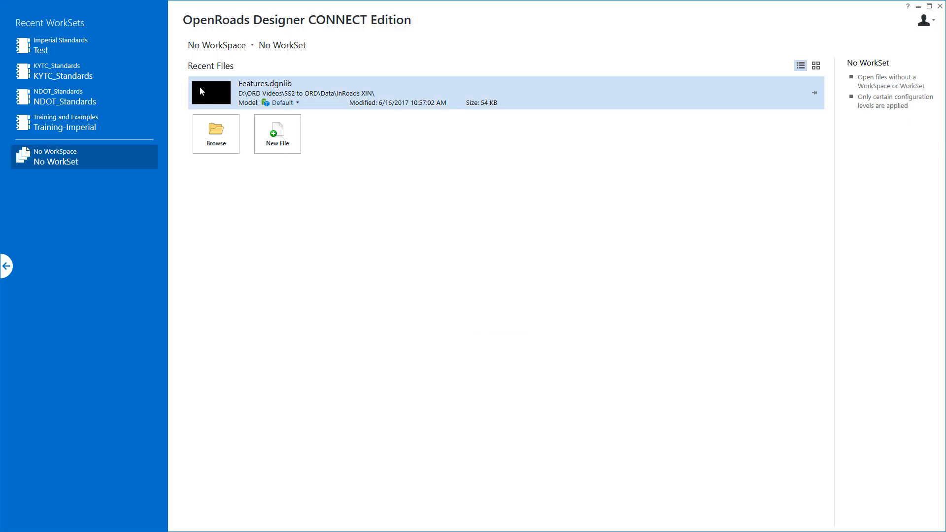
pyautogui.click(200, 87)
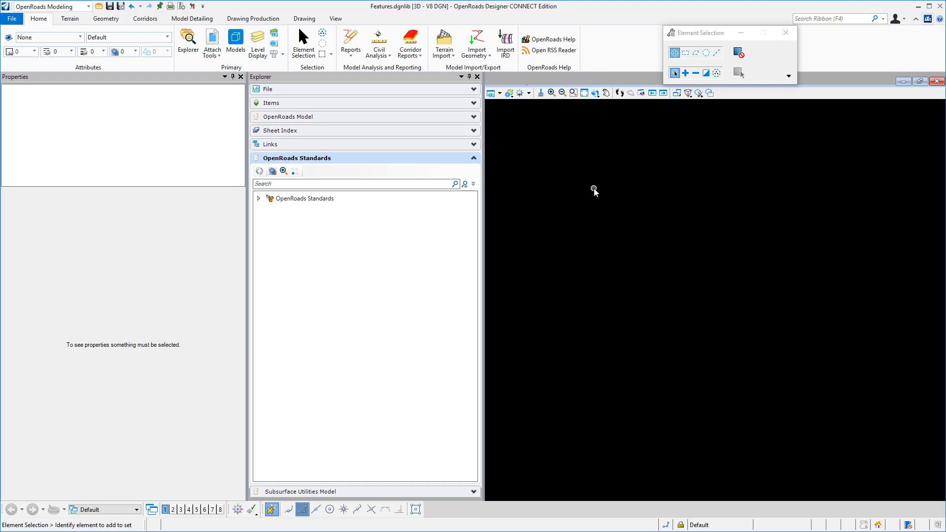
# Import all the levels from Levels.csv in the InRoads XIN folder into Features.dgnlib
pyautogui.click(274, 33)
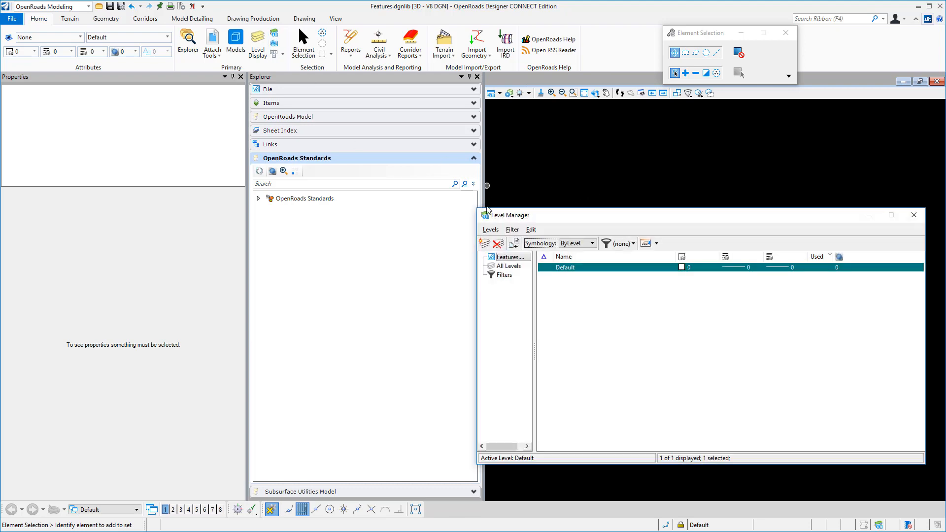
pyautogui.click(488, 231)
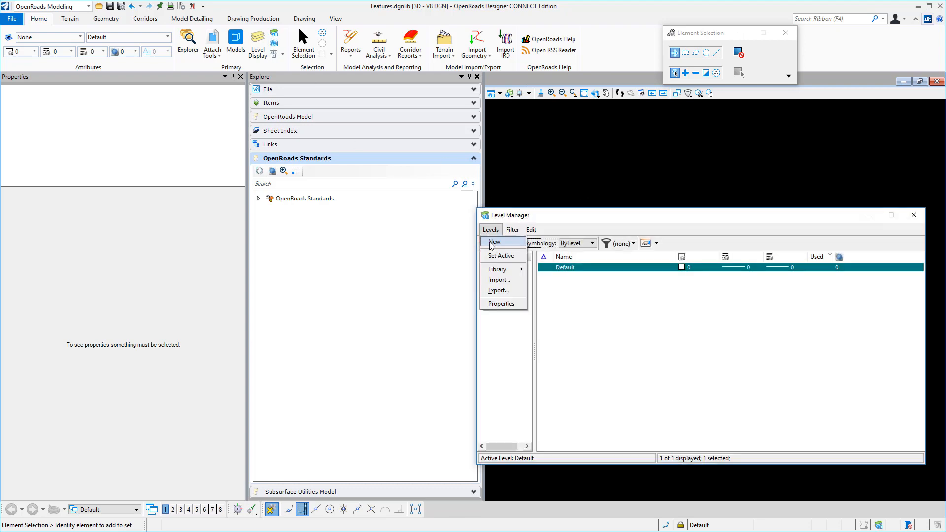
pyautogui.click(481, 279)
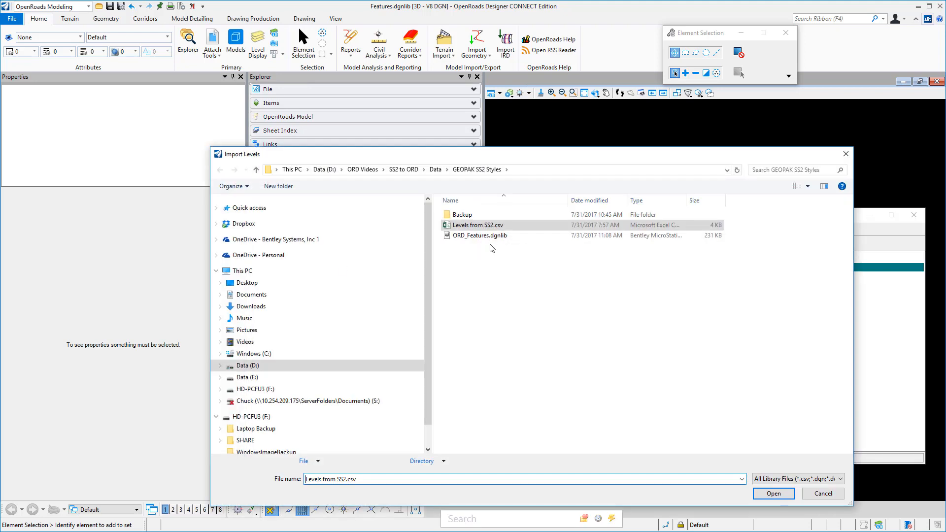
pyautogui.click(435, 169)
pyautogui.doubleClick(481, 227)
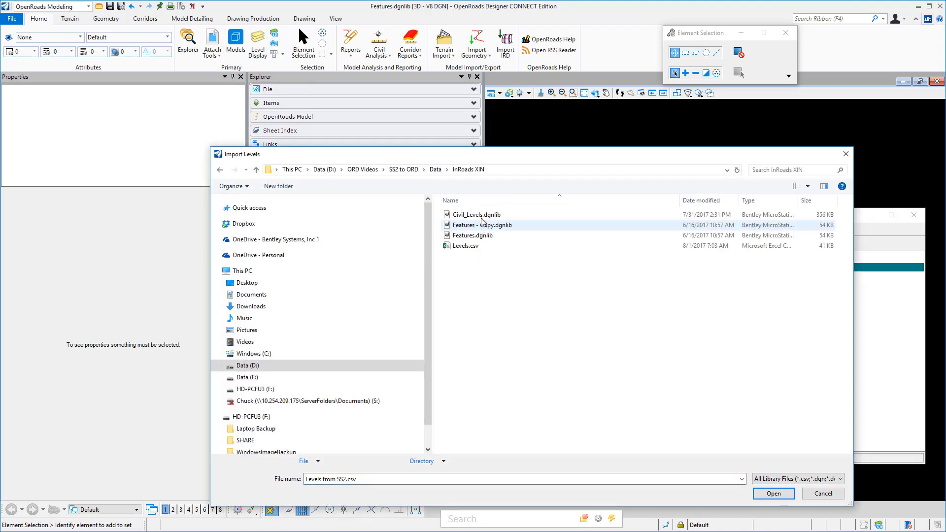
pyautogui.click(465, 246)
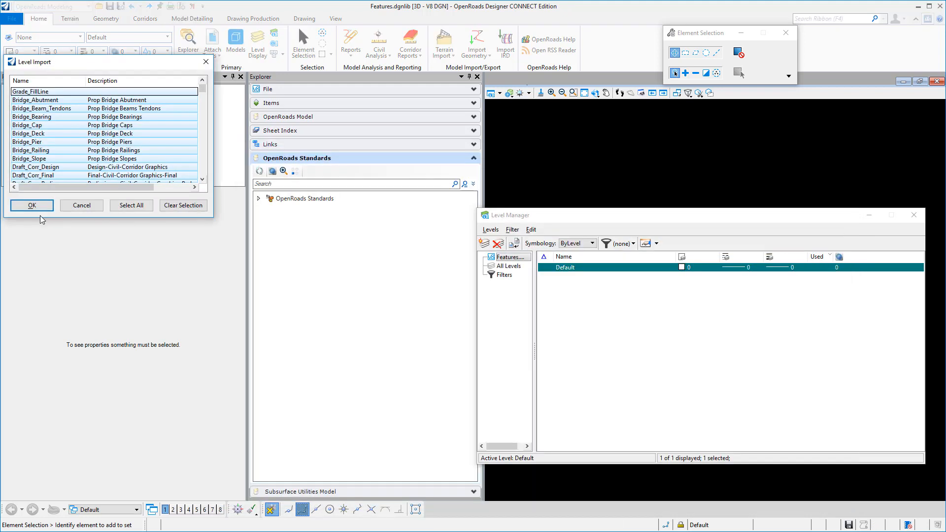
pyautogui.click(32, 206)
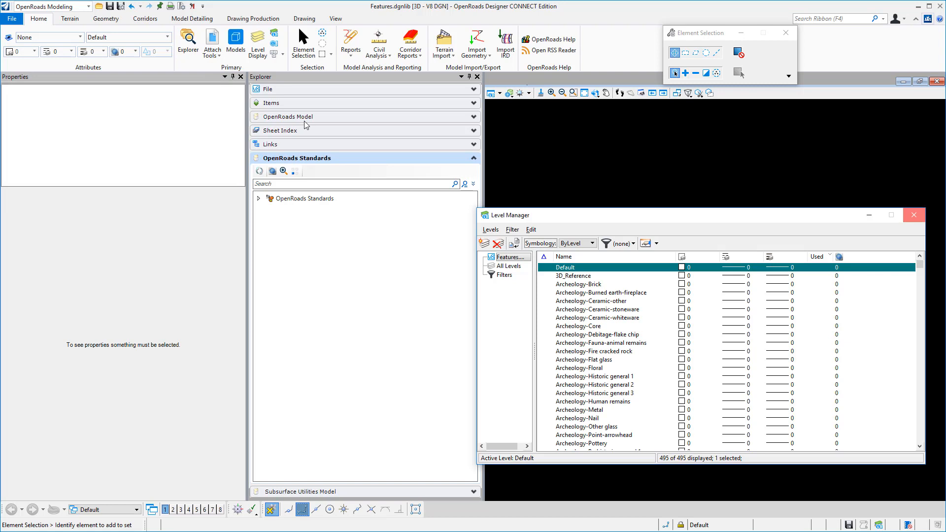
pyautogui.click(916, 218)
# Import the element templates from Element_Templates_Export.xml into Features.dgnlib
pyautogui.click(48, 37)
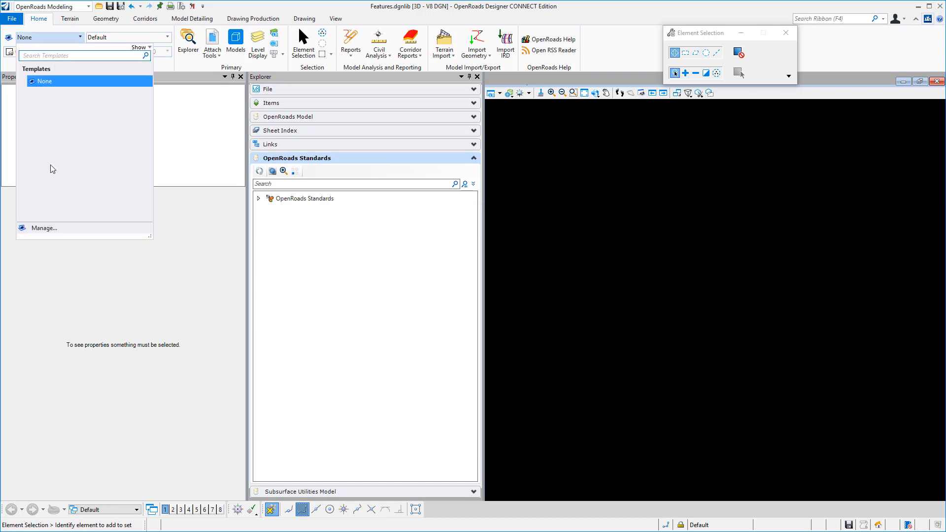
pyautogui.click(41, 229)
pyautogui.click(500, 43)
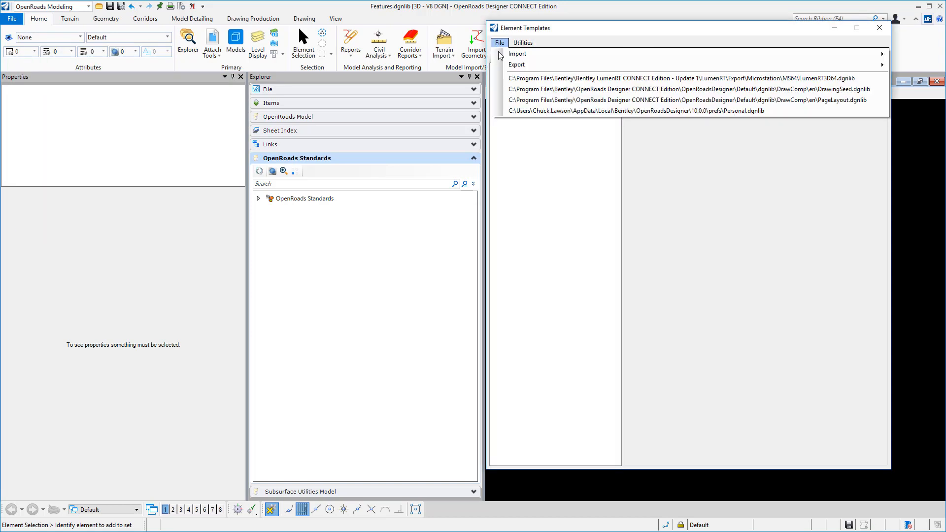
pyautogui.click(510, 57)
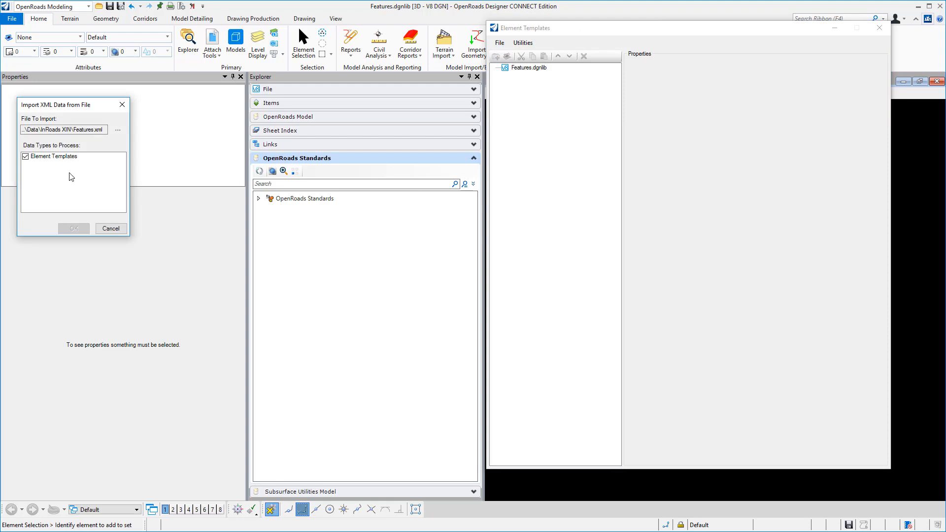
pyautogui.click(118, 130)
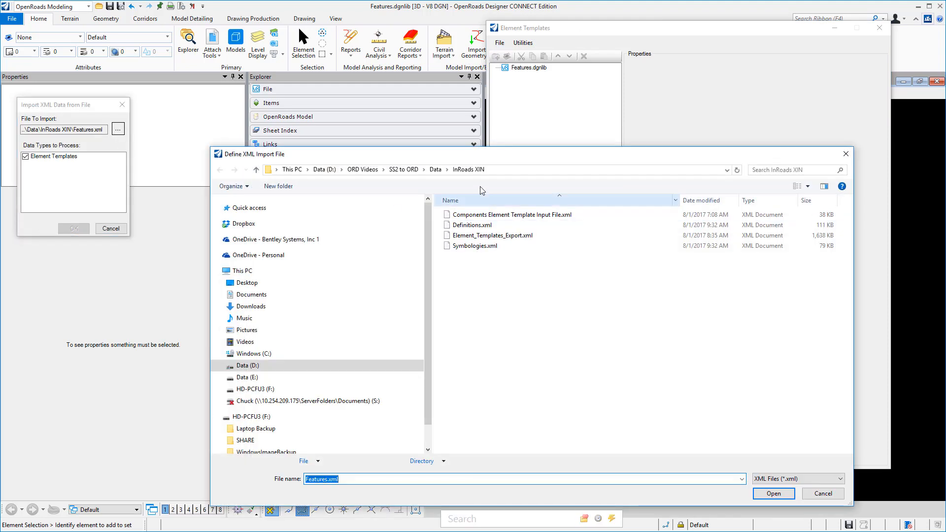
pyautogui.click(481, 236)
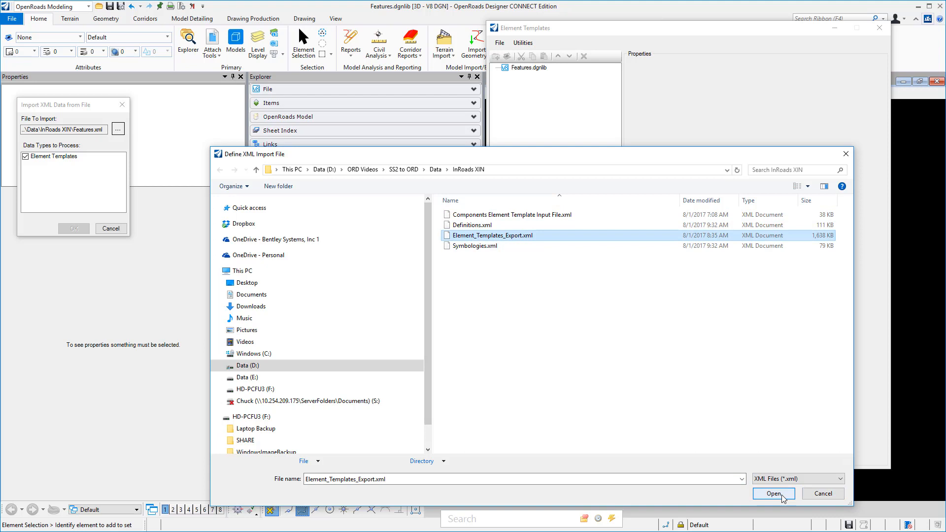
pyautogui.click(782, 497)
pyautogui.click(74, 228)
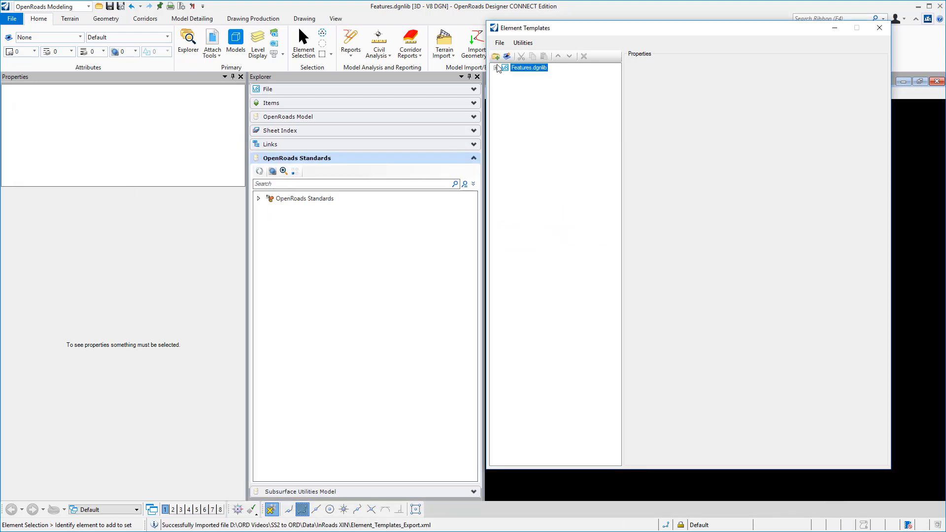
# Check the imported Linear element templates and the level settings of the zNO_PLOT template
pyautogui.click(496, 67)
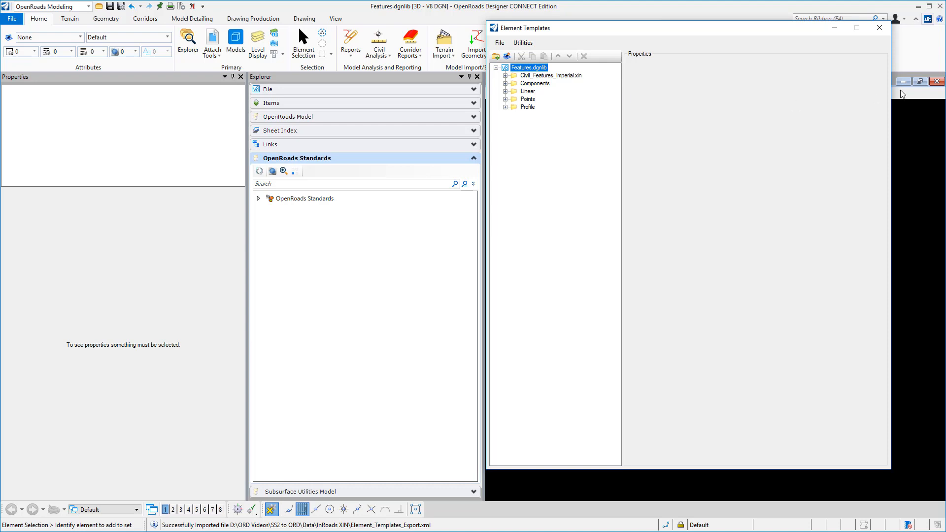
pyautogui.click(505, 91)
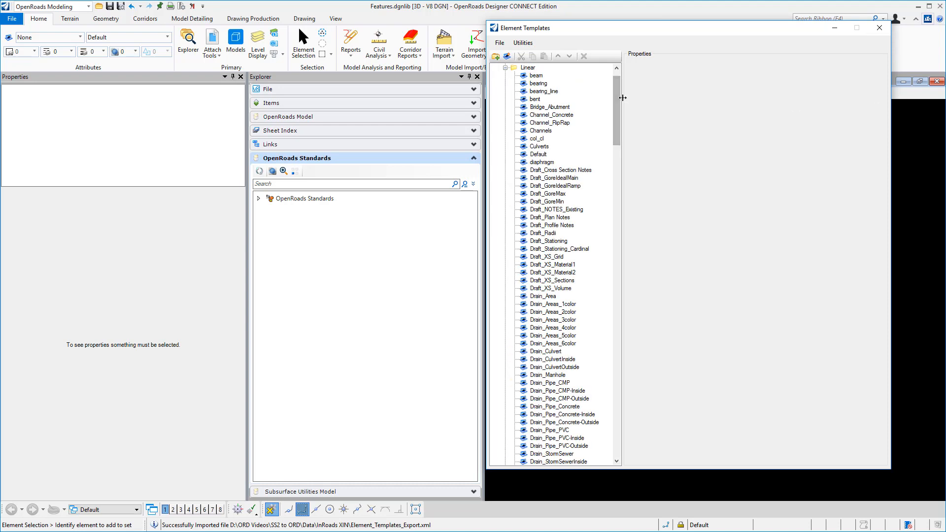
pyautogui.moveTo(619, 103); pyautogui.dragTo(536, 440)
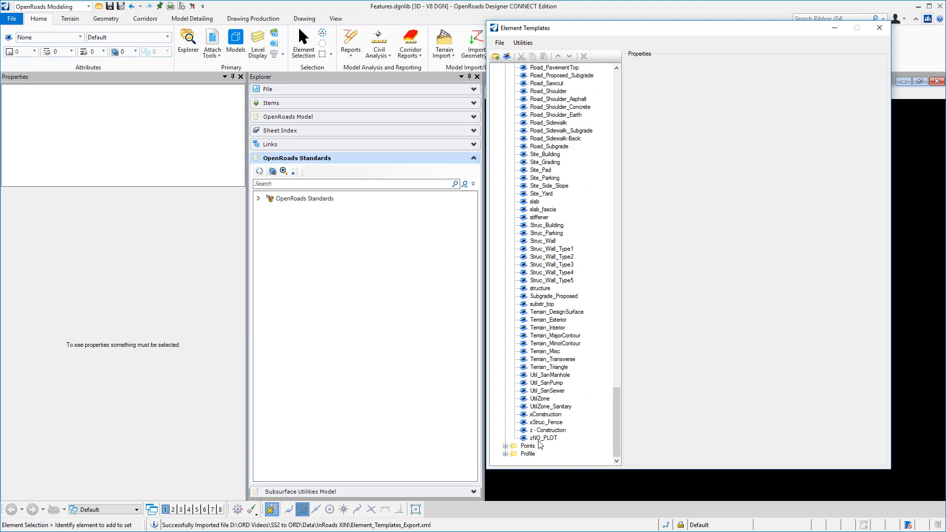
pyautogui.click(542, 441)
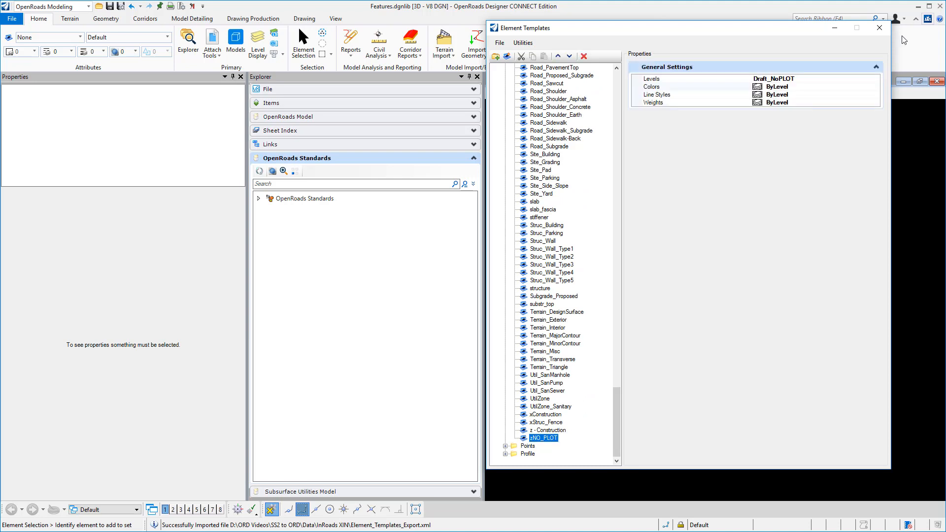
pyautogui.click(879, 29)
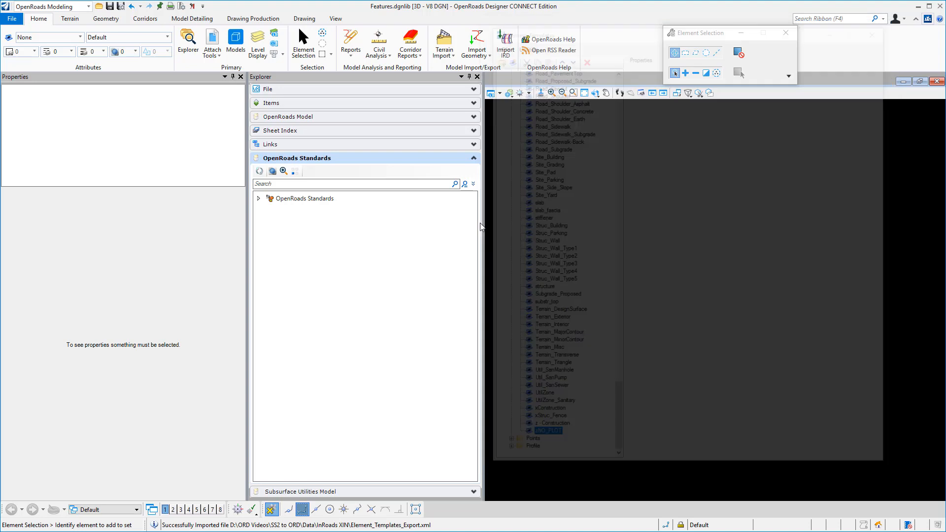
# Import Symbologies.xml into the Feature Symbologies of Features.dgnlib and list its symbology categories
pyautogui.click(259, 199)
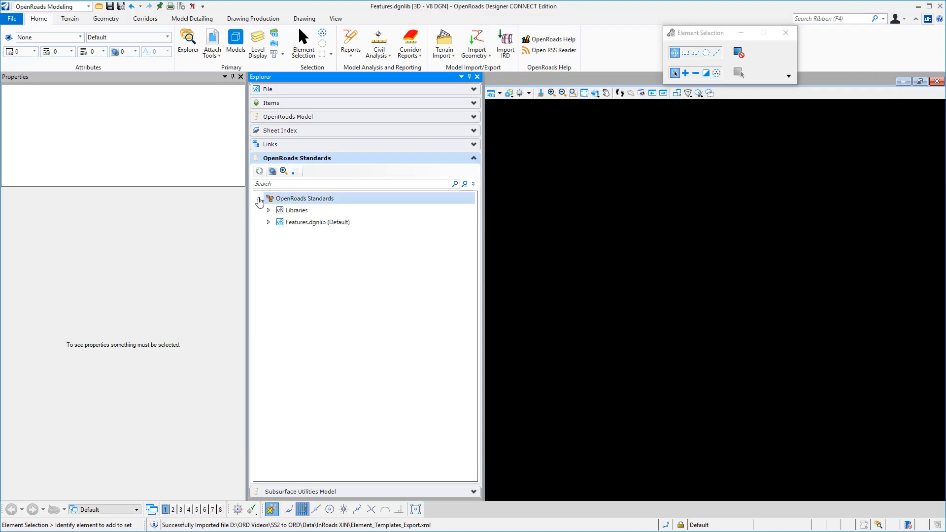
pyautogui.click(268, 222)
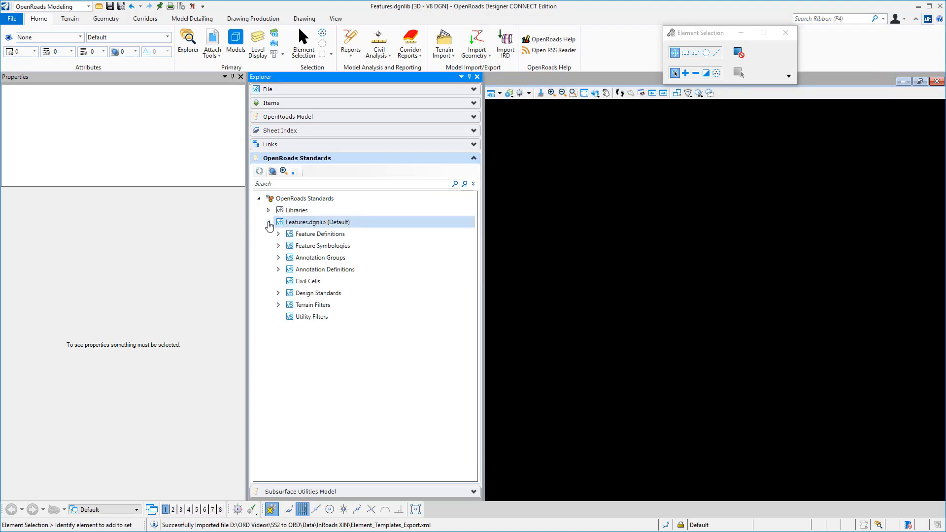
pyautogui.rightClick(311, 246)
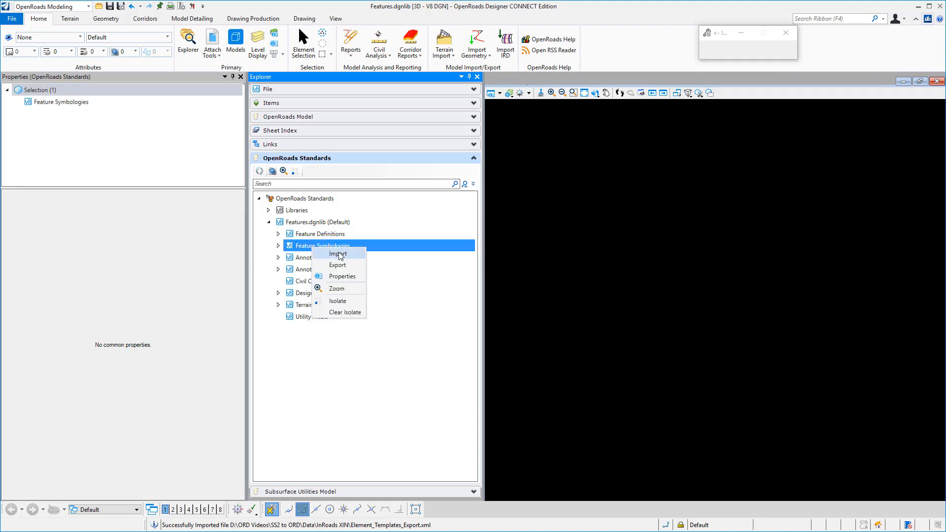
pyautogui.click(339, 254)
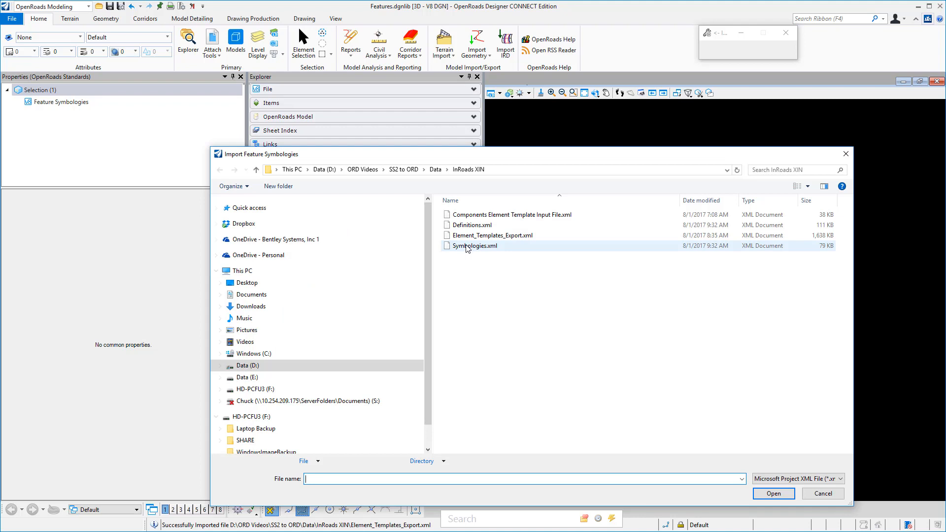
pyautogui.click(466, 246)
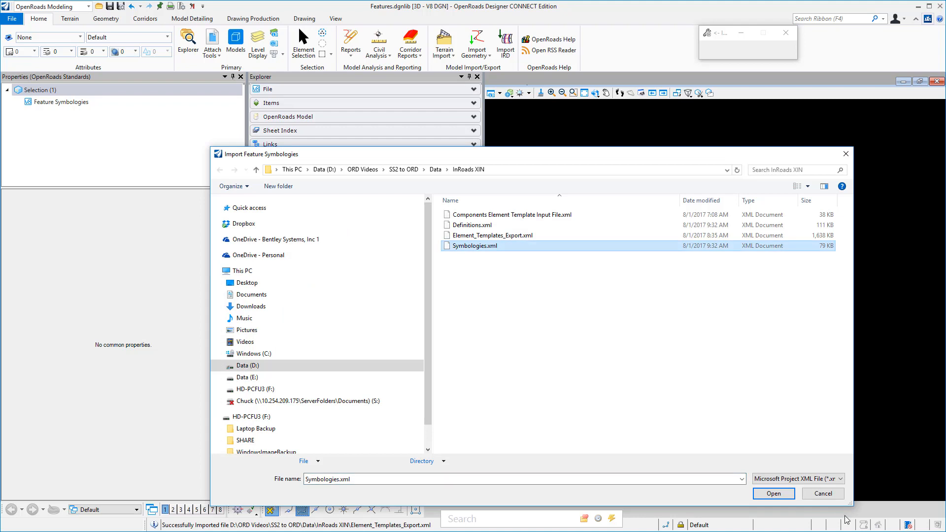
pyautogui.click(782, 495)
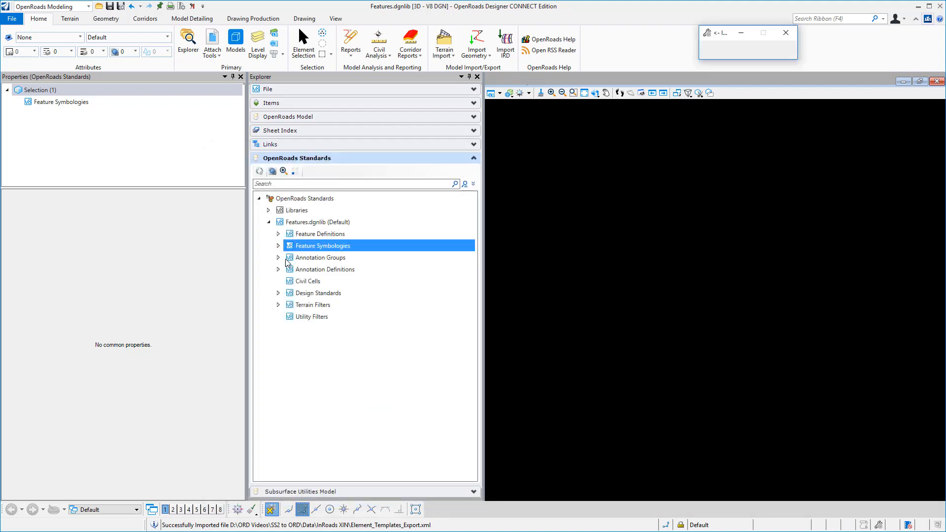
pyautogui.click(279, 246)
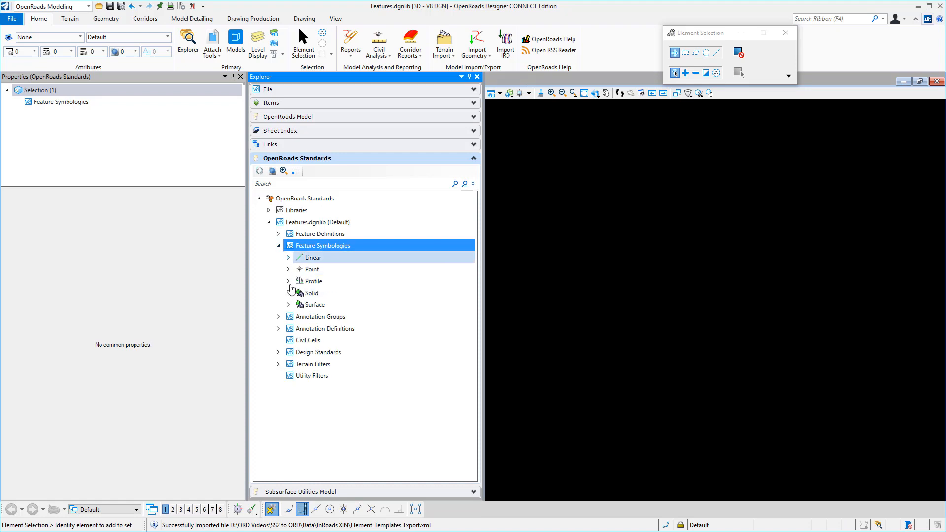
# Compress the Features.dgnlib file
pyautogui.click(193, 6)
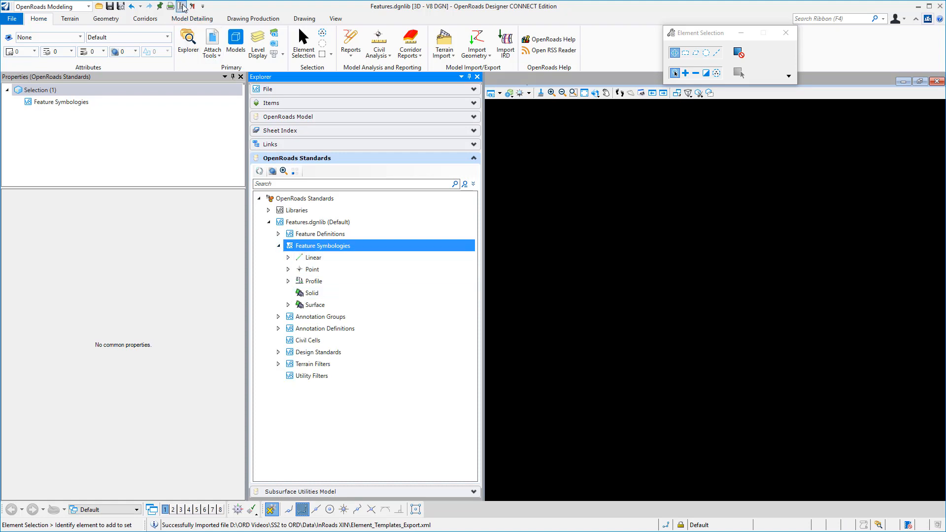
pyautogui.click(479, 320)
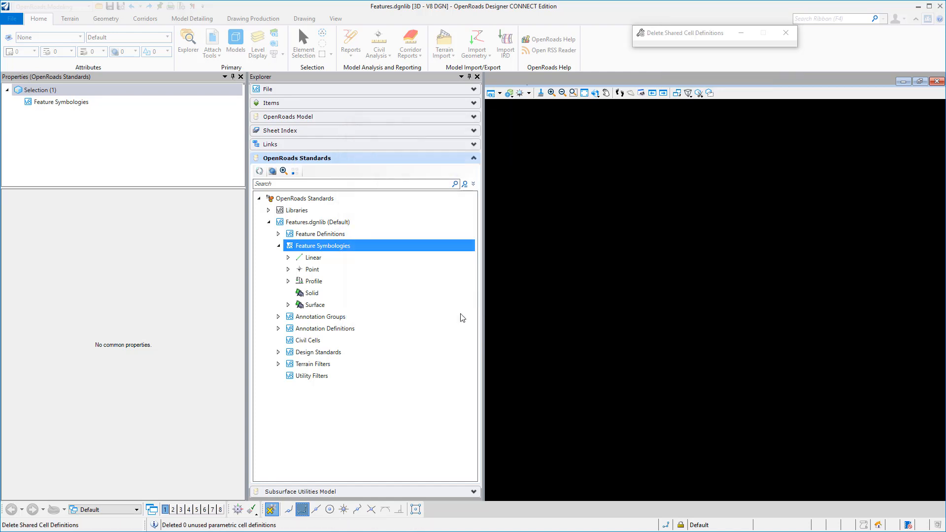
# Inspect the properties of the Road_EdgeOfPavement linear feature symbology in Features.dgnlib
pyautogui.click(258, 198)
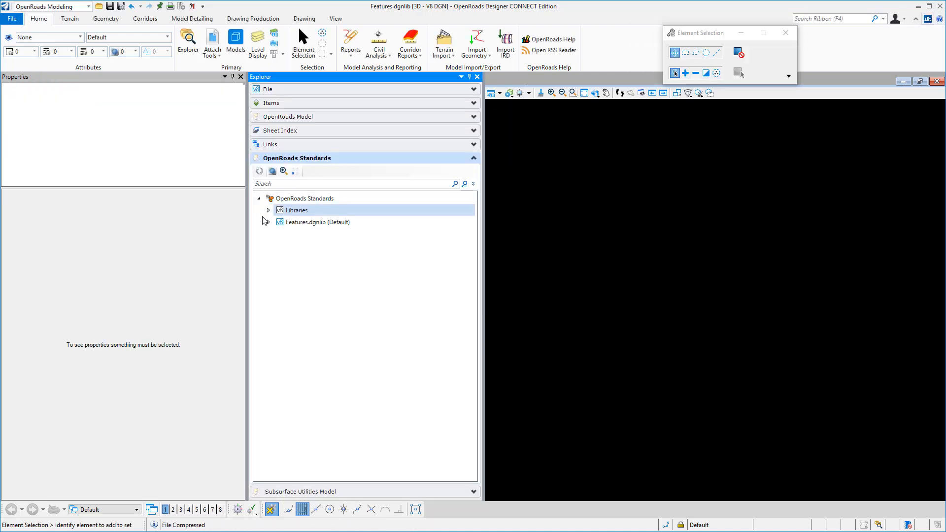
pyautogui.click(269, 221)
pyautogui.click(277, 248)
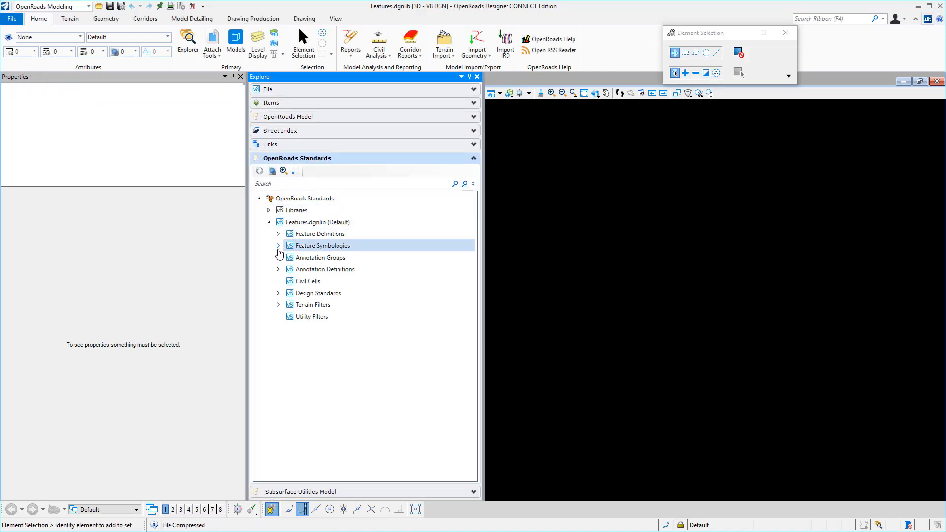
pyautogui.click(289, 258)
pyautogui.click(288, 267)
pyautogui.click(288, 257)
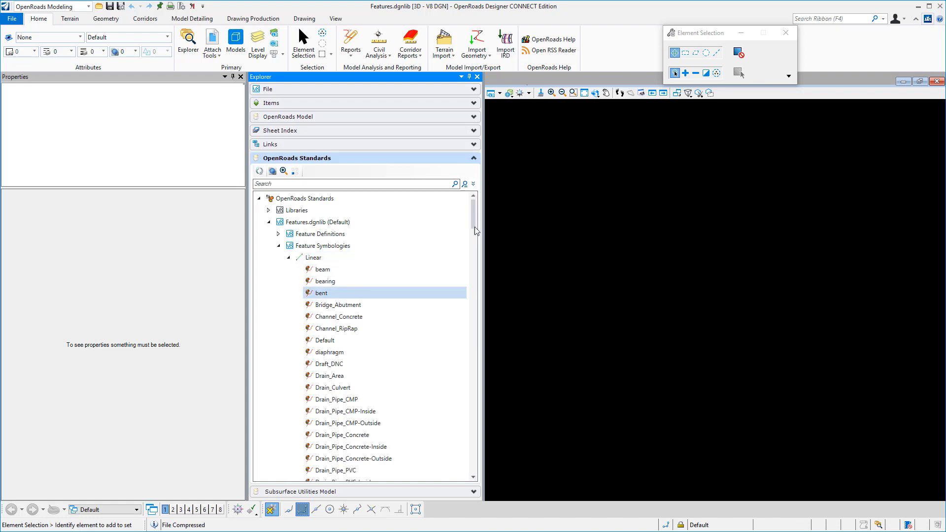
pyautogui.moveTo(474, 217); pyautogui.dragTo(480, 395)
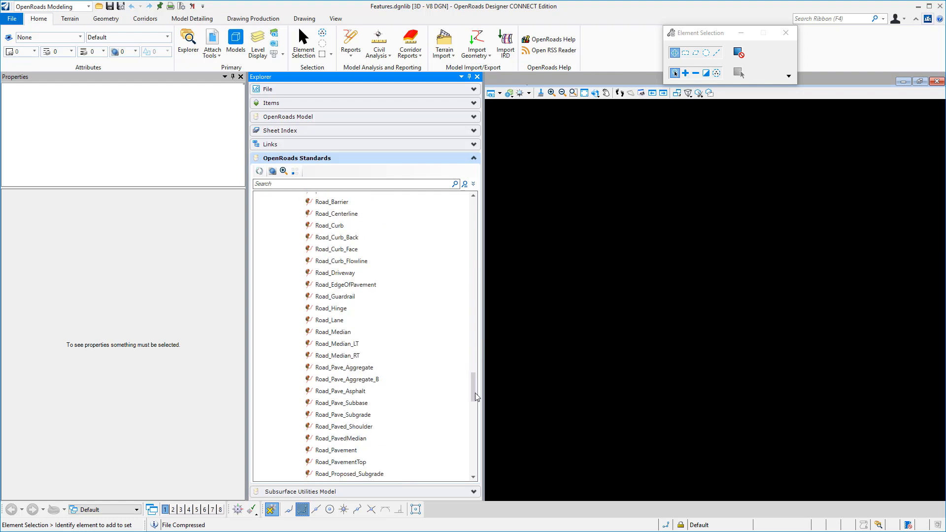
pyautogui.click(352, 284)
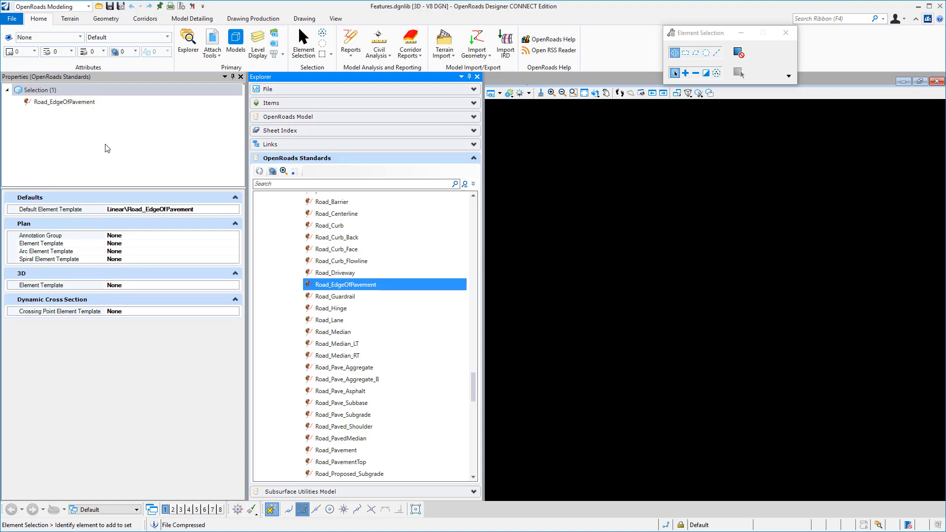
# Inspect the general settings of the Road_EdgeOfPavement element template in the Linear group
pyautogui.click(63, 37)
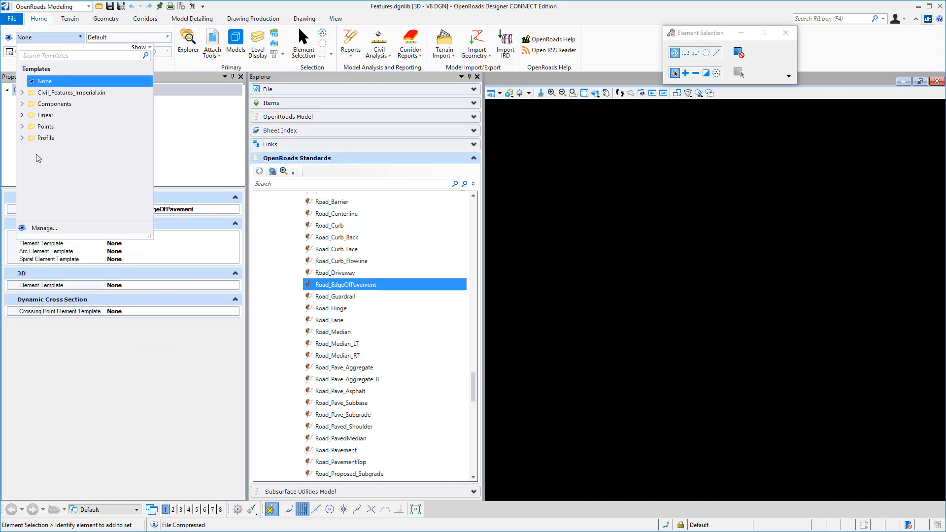
pyautogui.click(43, 228)
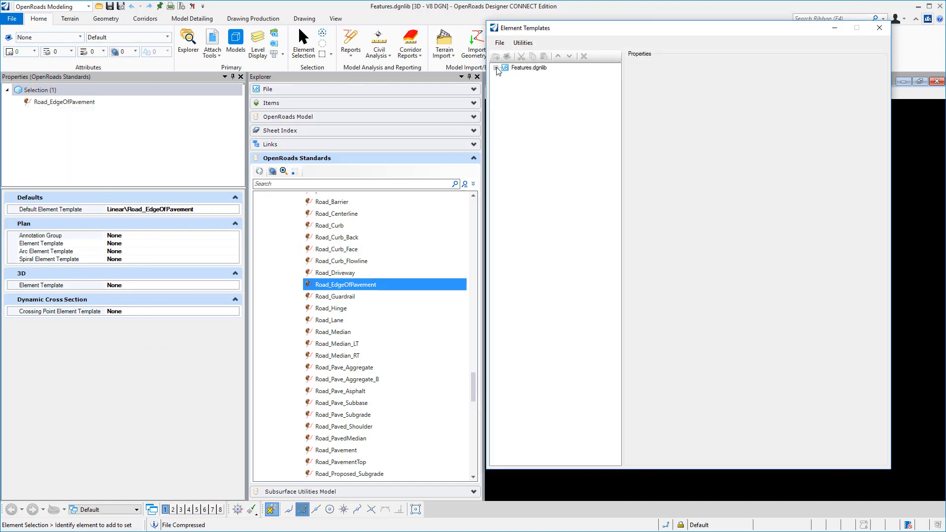
pyautogui.click(506, 91)
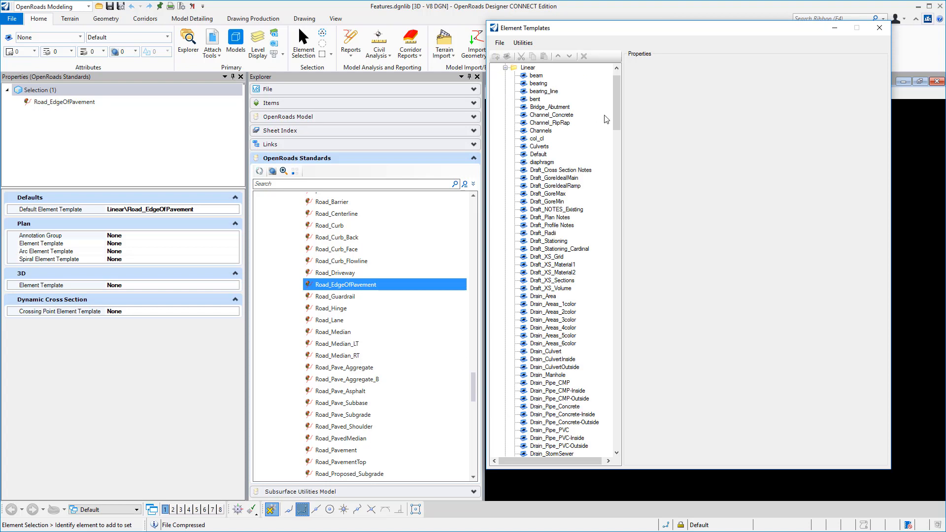
pyautogui.moveTo(617, 124); pyautogui.dragTo(640, 346)
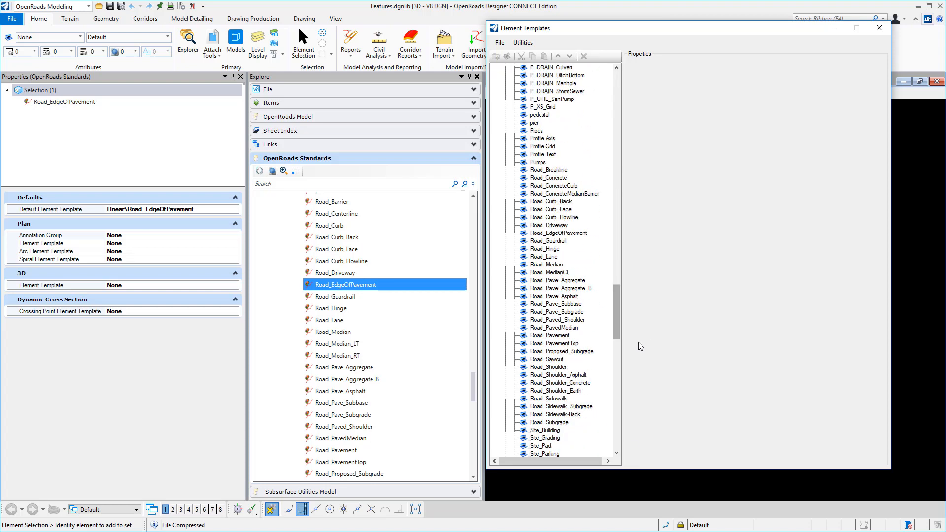
pyautogui.click(575, 233)
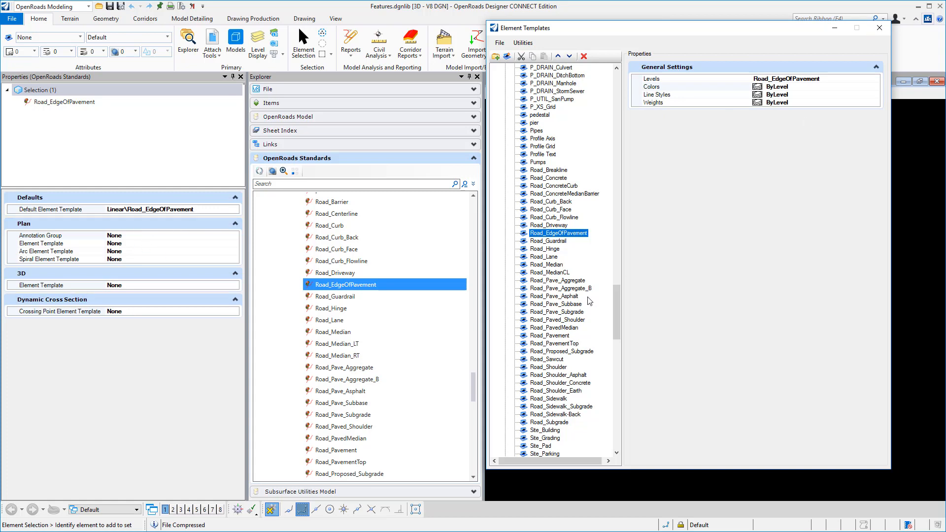
# Compare the level settings of the zNO_PLOT, E_Drain_Culvert-Inside and E_Drain_CulvertInside element templates
pyautogui.scroll(-20, 625, 350)
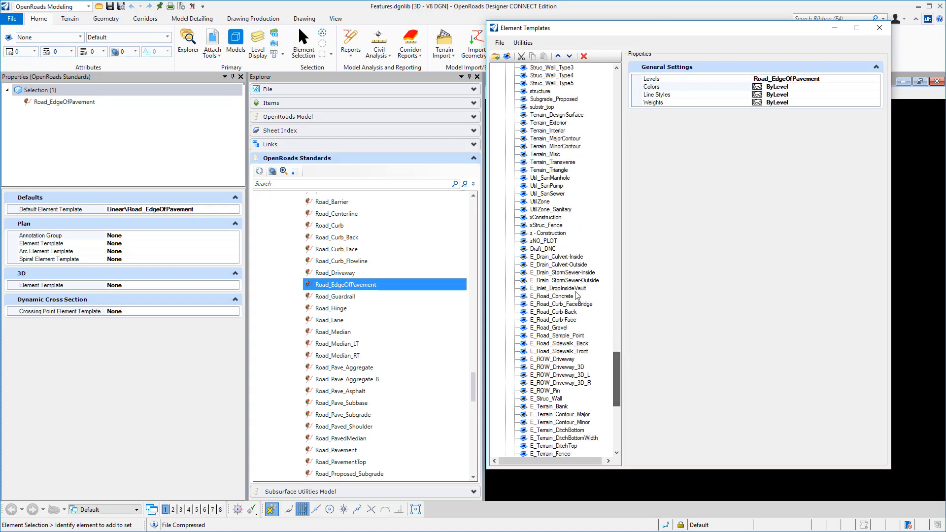
pyautogui.click(551, 243)
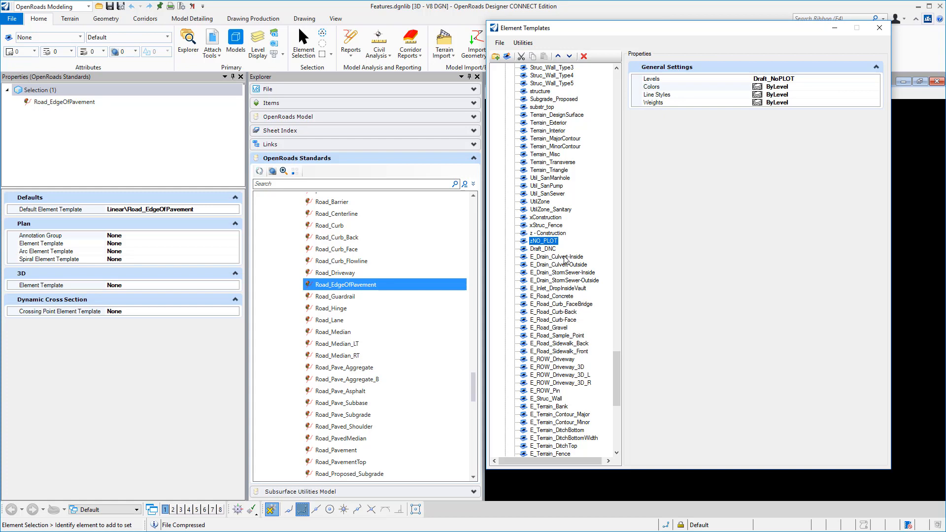
pyautogui.click(565, 257)
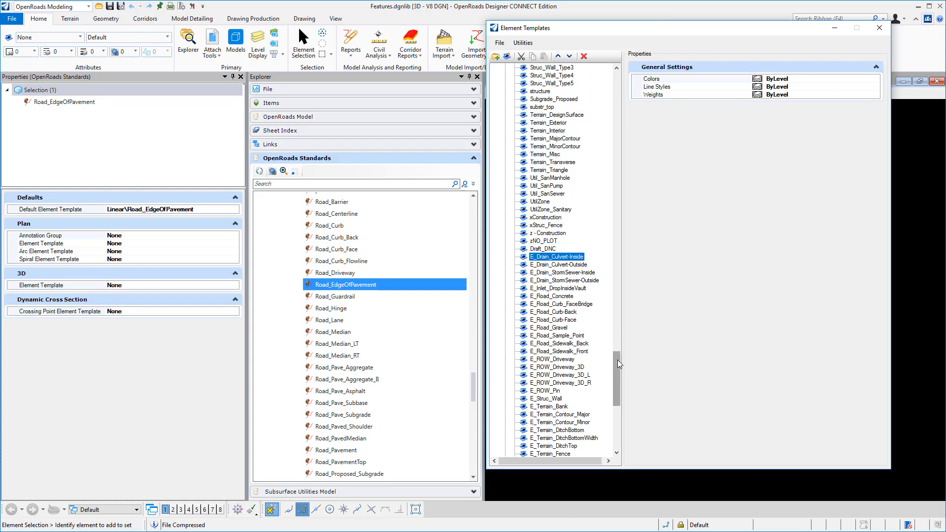
pyautogui.moveTo(617, 355); pyautogui.dragTo(619, 136)
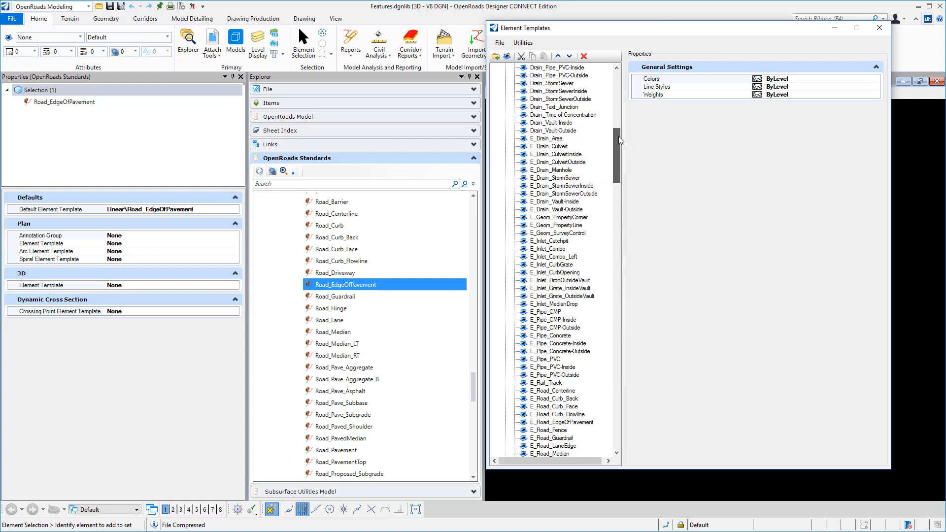
pyautogui.click(569, 155)
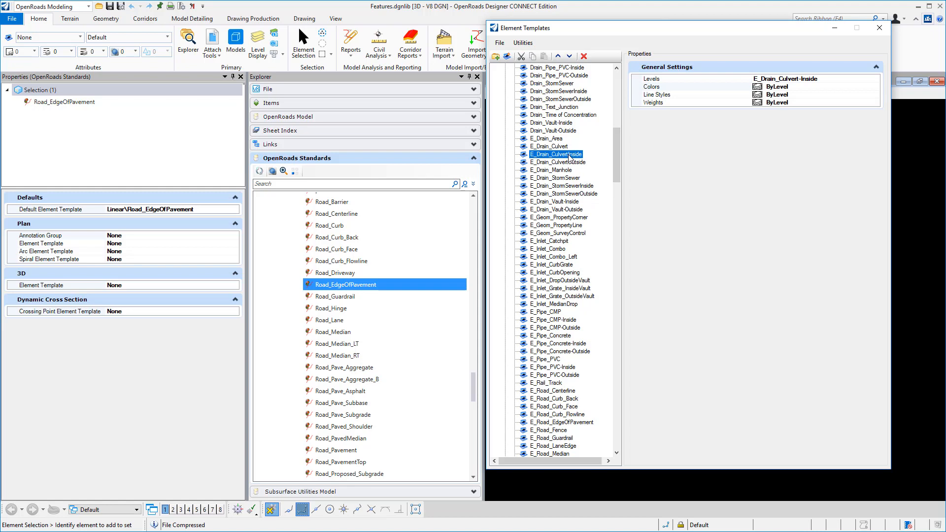
pyautogui.moveTo(615, 158); pyautogui.dragTo(655, 393)
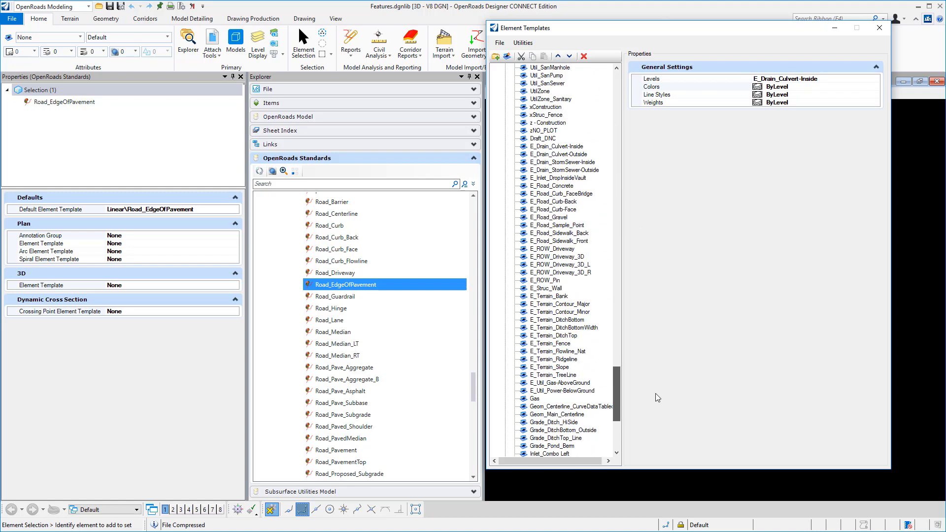
pyautogui.moveTo(655, 393); pyautogui.dragTo(655, 393)
pyautogui.click(555, 148)
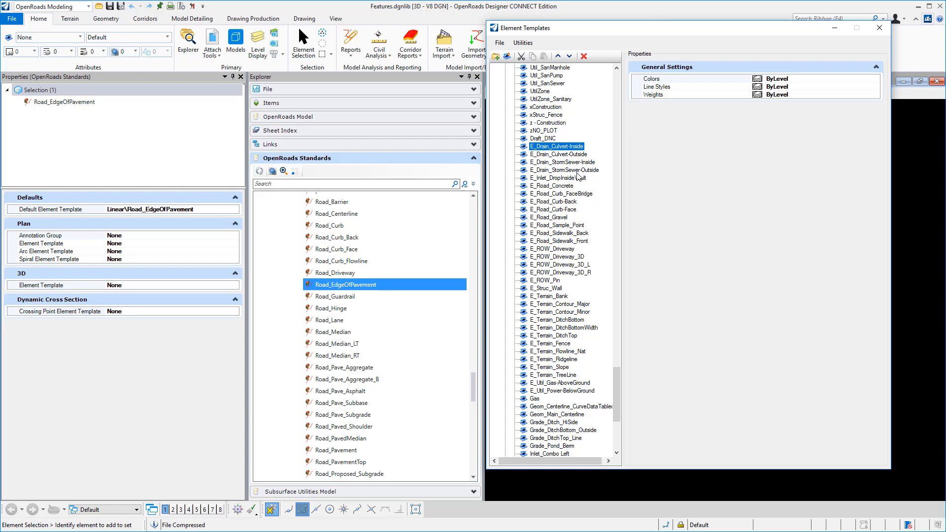
# Check the general settings of the E_Drain_StormSewer-Outside, E_Road_Curb-Back, E_Terrain_Bank and Draft_DNC element templates, and close the Element Templates dialog
pyautogui.moveTo(617, 368)
pyautogui.mouseDown()
pyautogui.moveTo(619, 405)
pyautogui.moveTo(618, 372)
pyautogui.mouseUp()
pyautogui.click(551, 163)
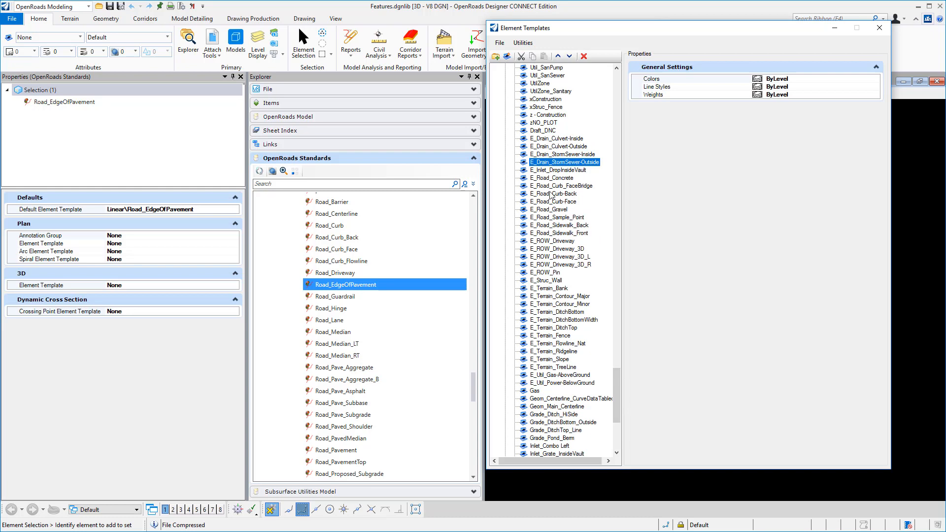
pyautogui.click(552, 194)
pyautogui.click(553, 225)
pyautogui.click(555, 256)
pyautogui.click(556, 288)
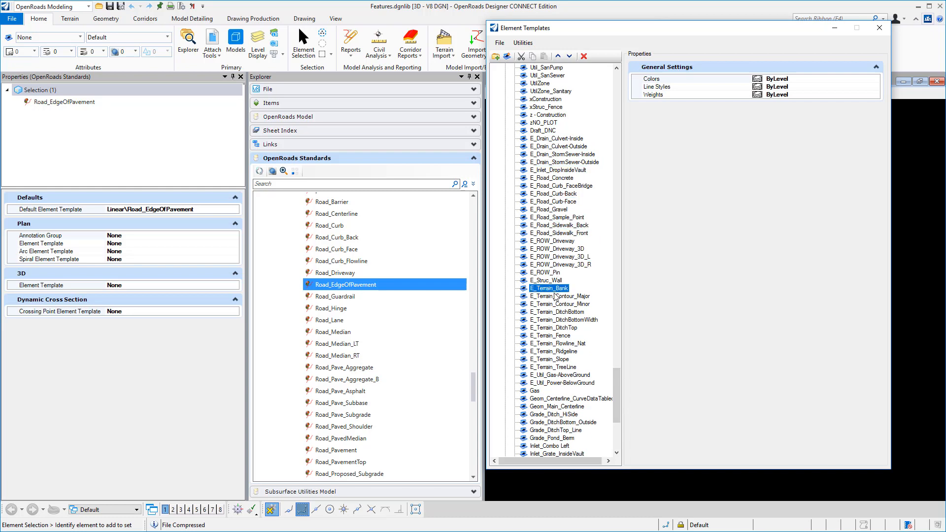
pyautogui.click(542, 131)
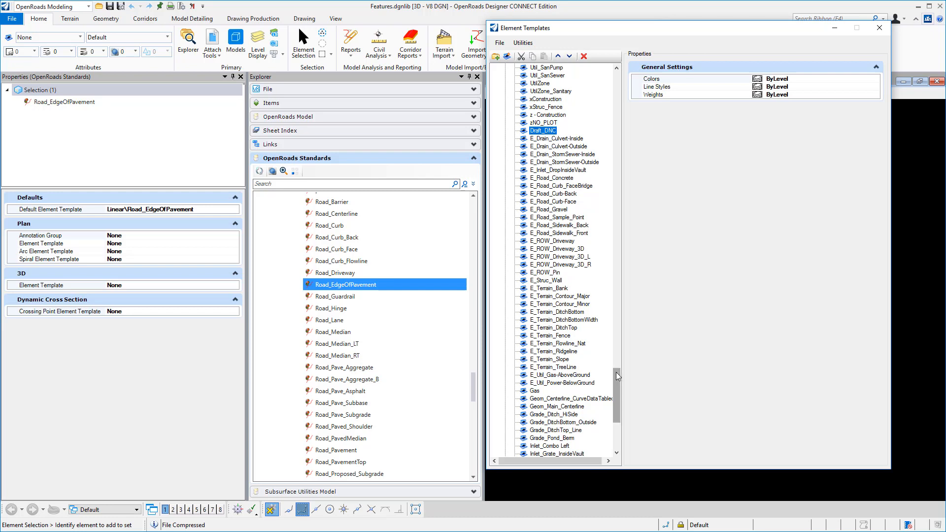
pyautogui.moveTo(616, 371); pyautogui.dragTo(632, 356)
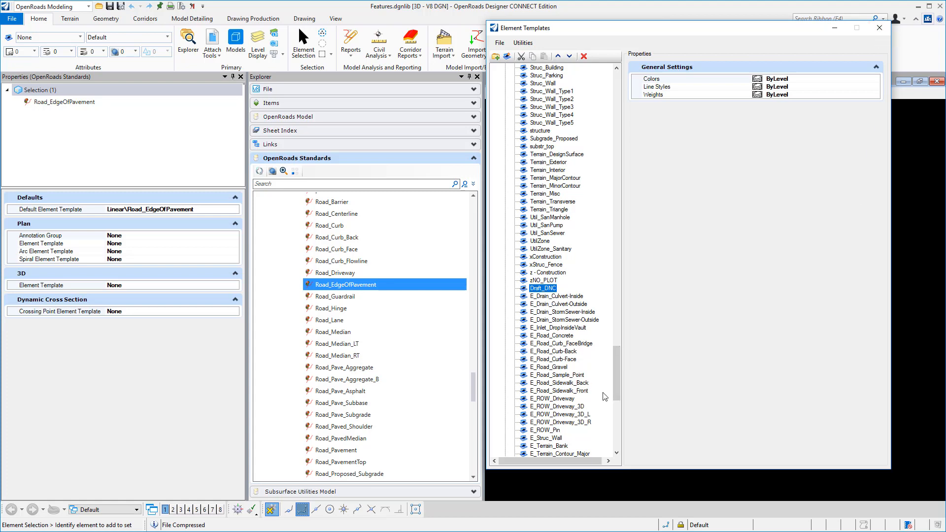
pyautogui.moveTo(617, 375); pyautogui.dragTo(633, 354)
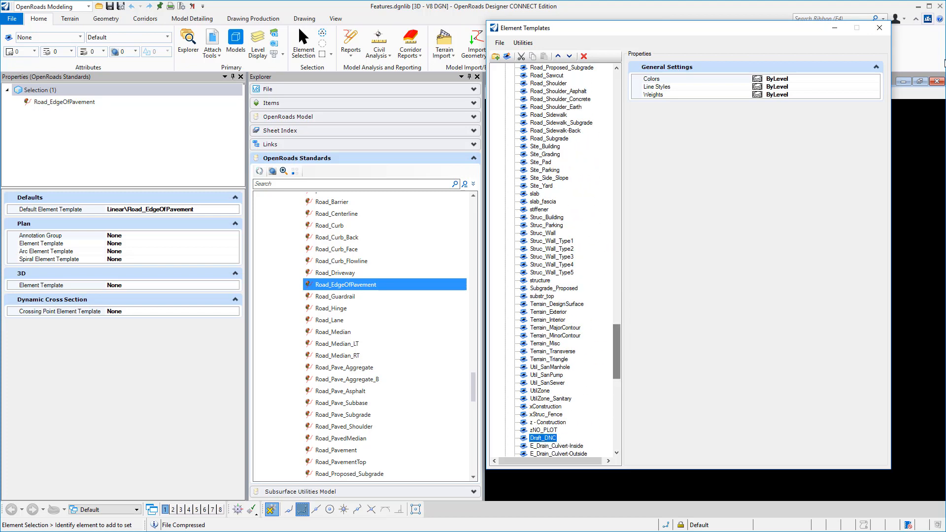
pyautogui.click(880, 29)
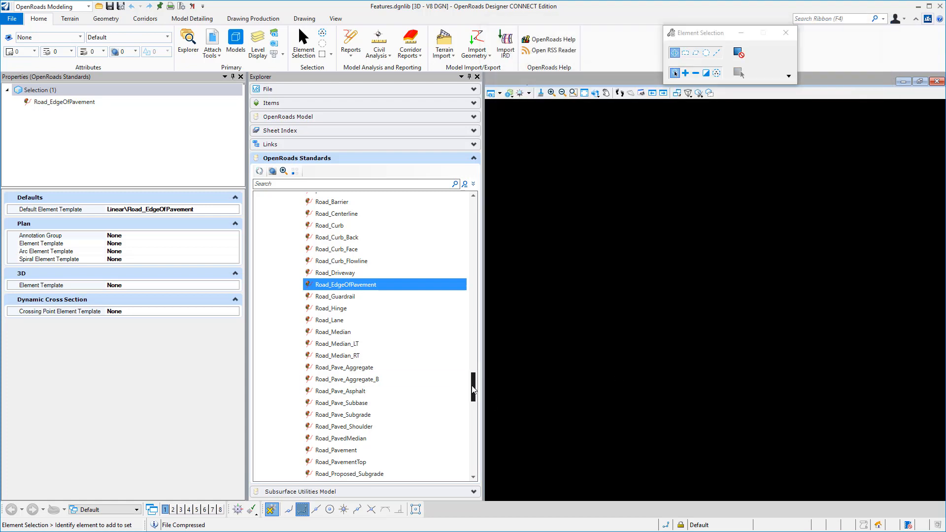
# Import Definitions.xml from the InRoads XIN folder into the Feature Definitions of Features.dgnlib
pyautogui.moveTo(472, 389); pyautogui.dragTo(485, 201)
pyautogui.rightClick(341, 235)
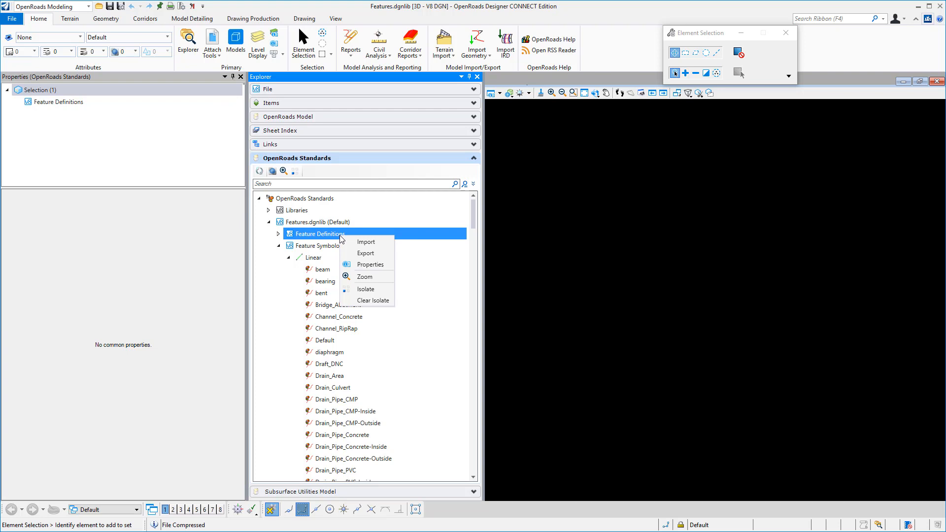
pyautogui.click(365, 242)
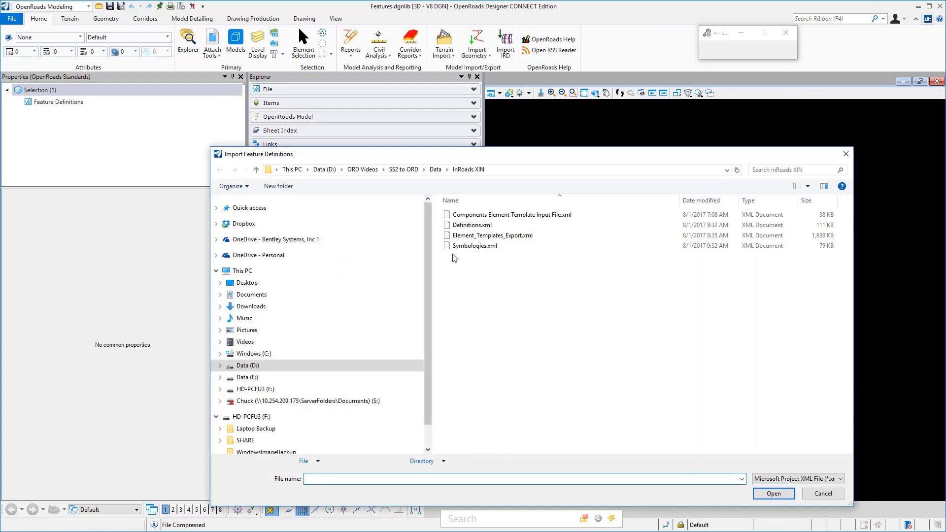
pyautogui.click(471, 227)
pyautogui.click(470, 228)
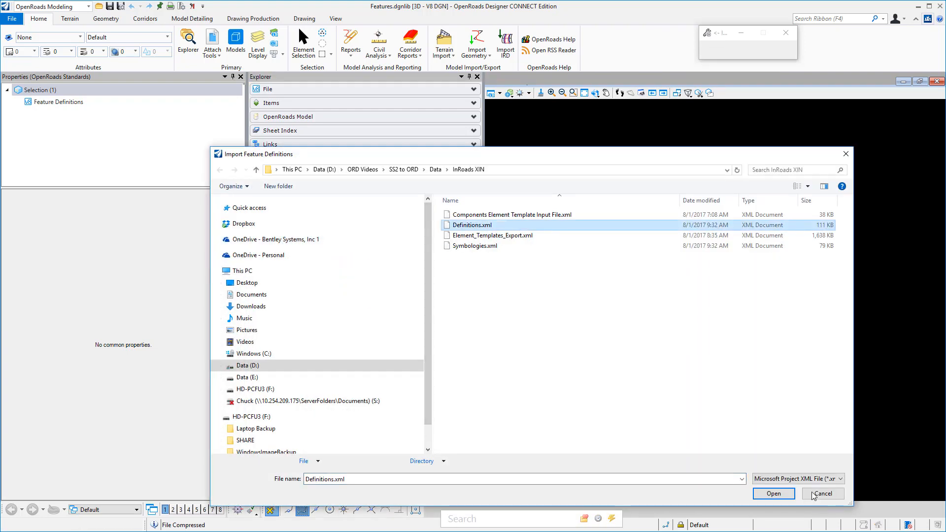
pyautogui.click(771, 493)
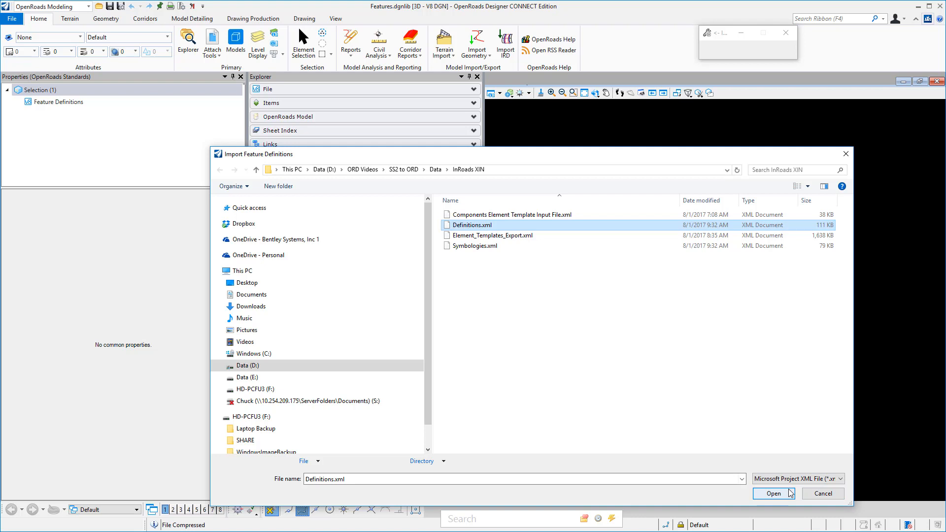
pyautogui.click(771, 492)
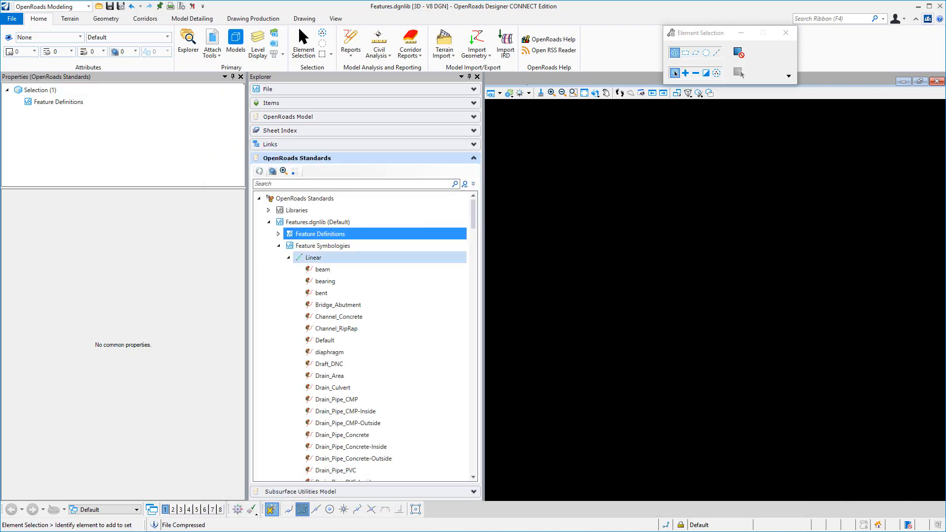
# Inspect the properties of the Road_EdgeOfPavement linear feature definition and collapse the Linear category
pyautogui.moveTo(474, 362); pyautogui.dragTo(485, 390)
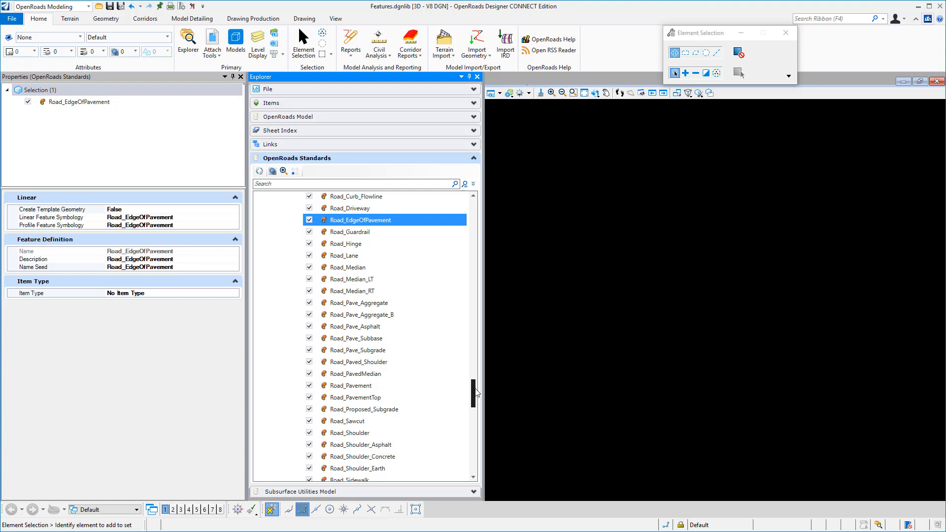
pyautogui.moveTo(477, 379); pyautogui.dragTo(488, 205)
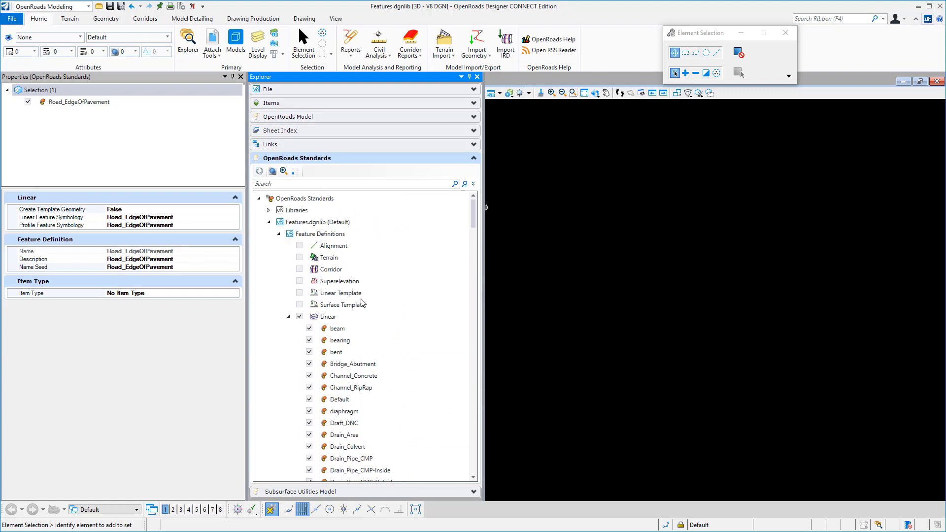
pyautogui.click(289, 316)
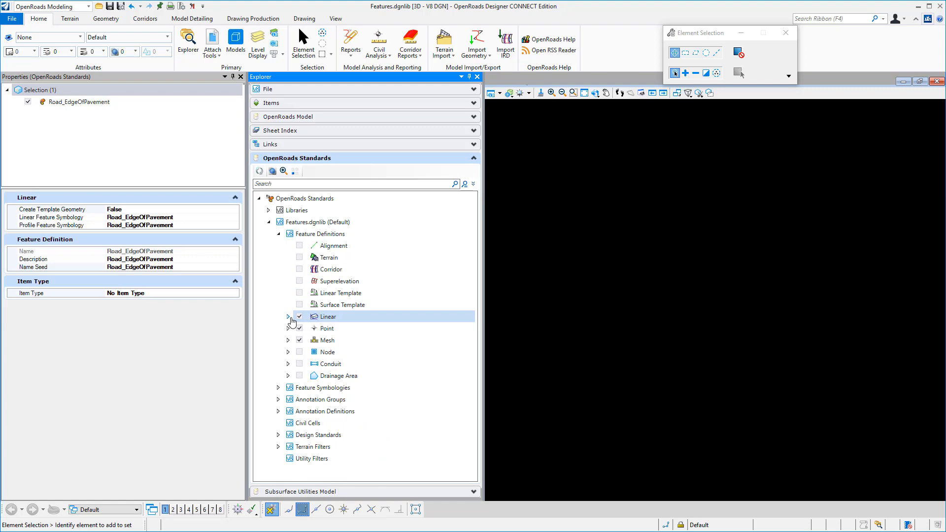
# Inspect the properties of the bearing feature definition in the Point category
pyautogui.click(289, 329)
pyautogui.click(338, 340)
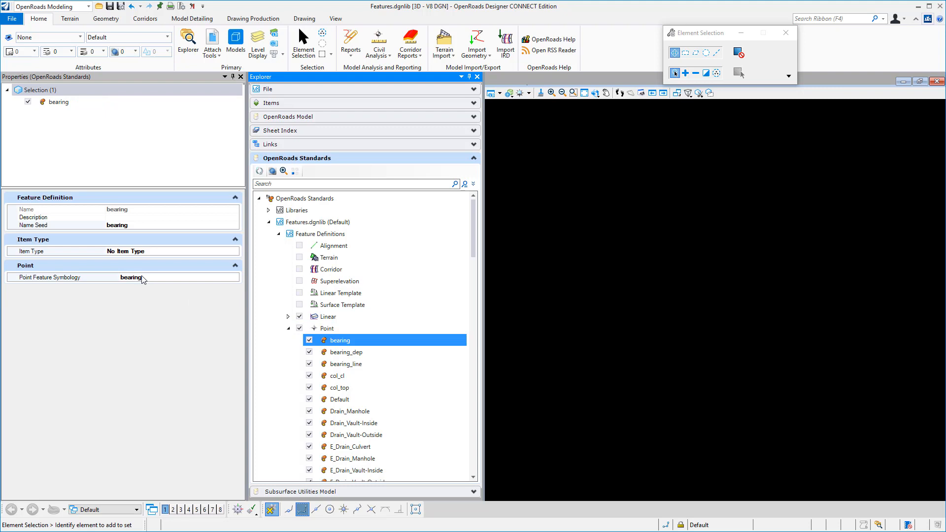
pyautogui.click(288, 329)
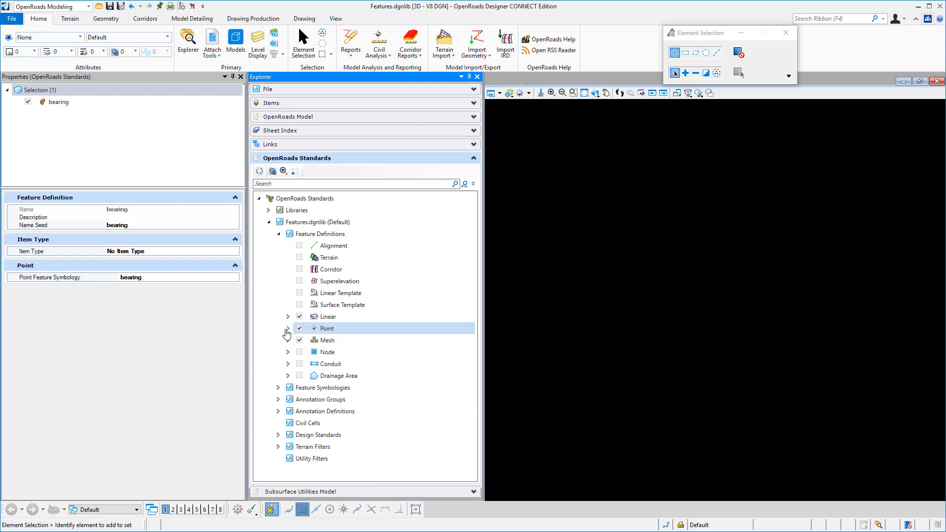
# Inspect the surface feature symbology of the E_Road_Median mesh feature definition, and collapse the expanded categories
pyautogui.click(288, 340)
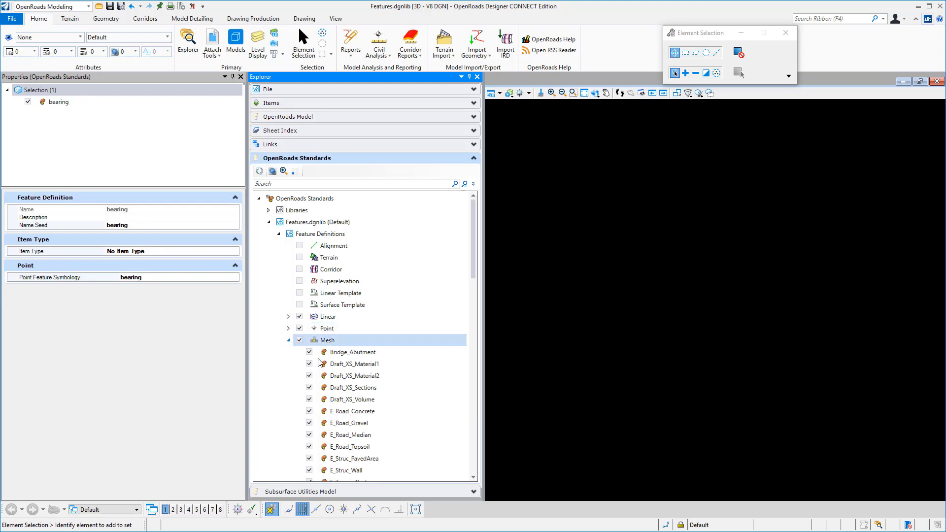
pyautogui.click(353, 434)
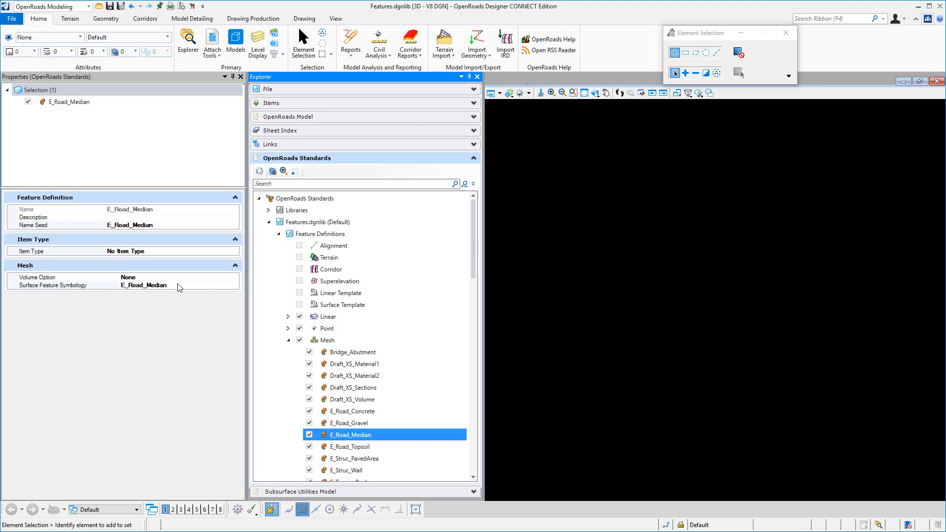
pyautogui.click(288, 317)
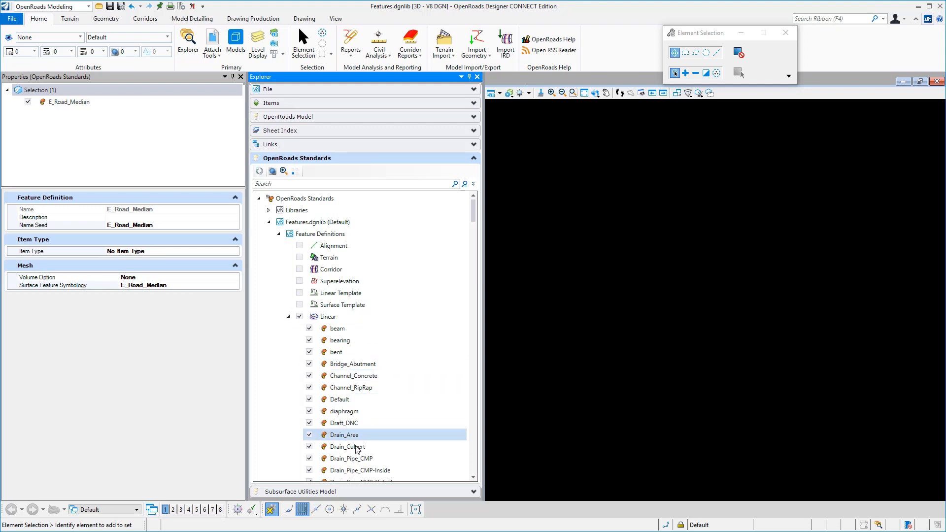
pyautogui.click(288, 316)
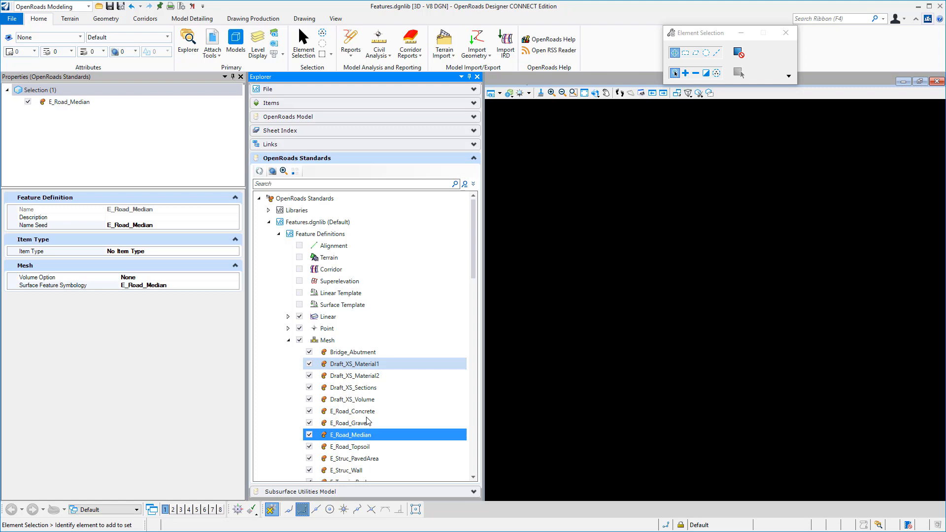
pyautogui.click(288, 341)
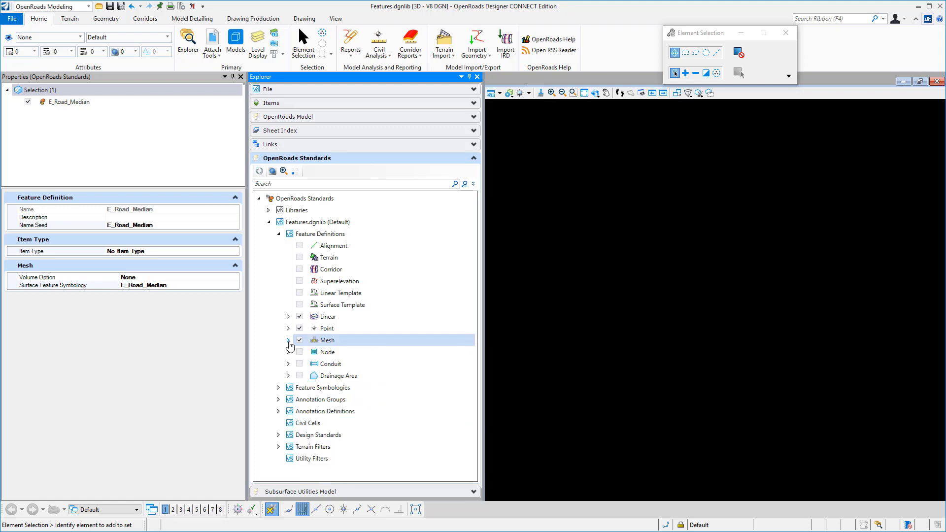
# Open the Civil_Templates_Imperial.itl template library from the InRoads XIN folder in the template editor
pyautogui.click(143, 19)
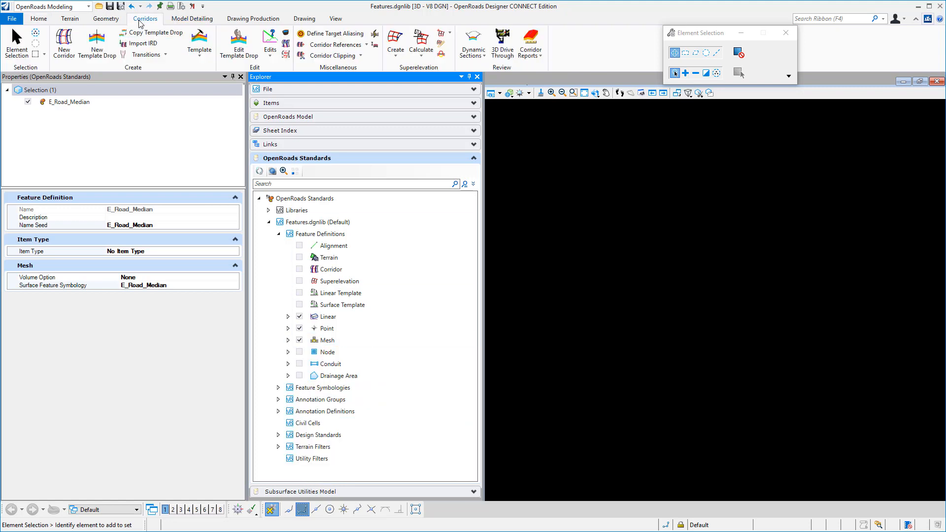
pyautogui.click(239, 40)
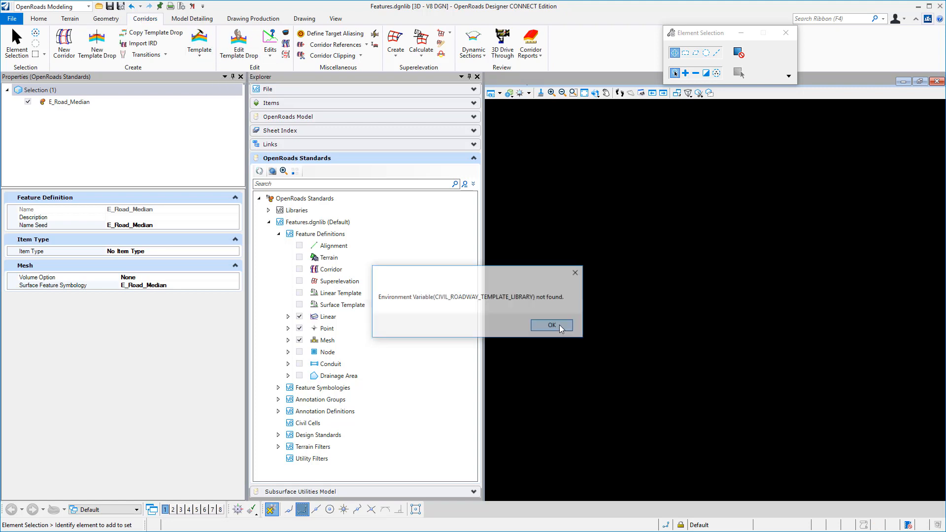
pyautogui.click(564, 328)
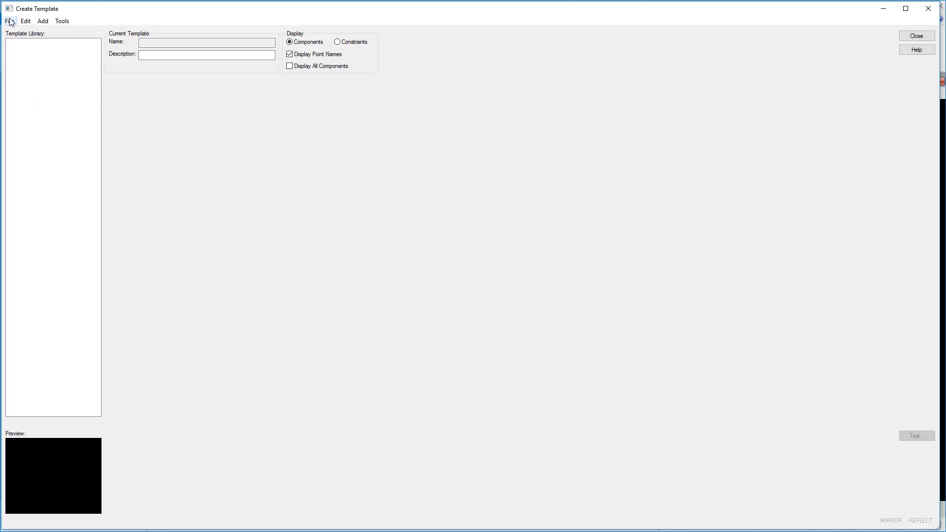
pyautogui.click(10, 21)
pyautogui.click(22, 42)
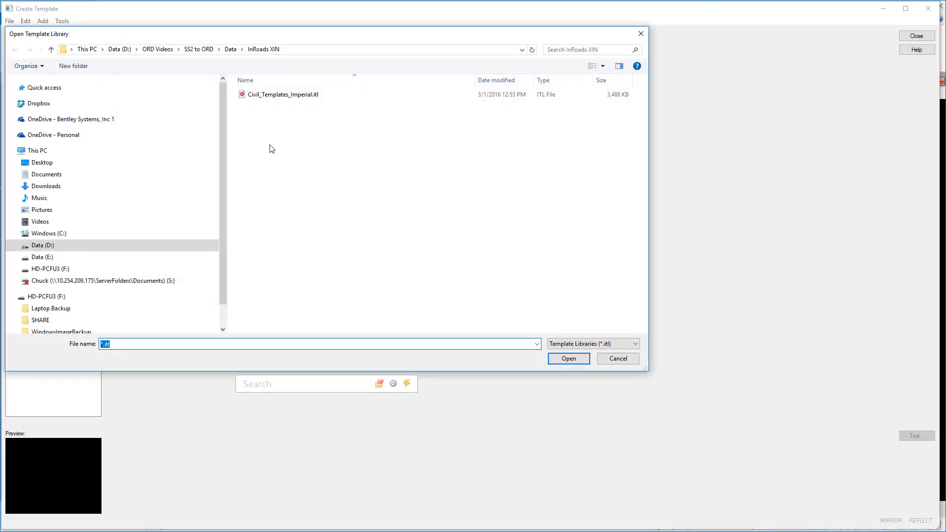
pyautogui.doubleClick(274, 95)
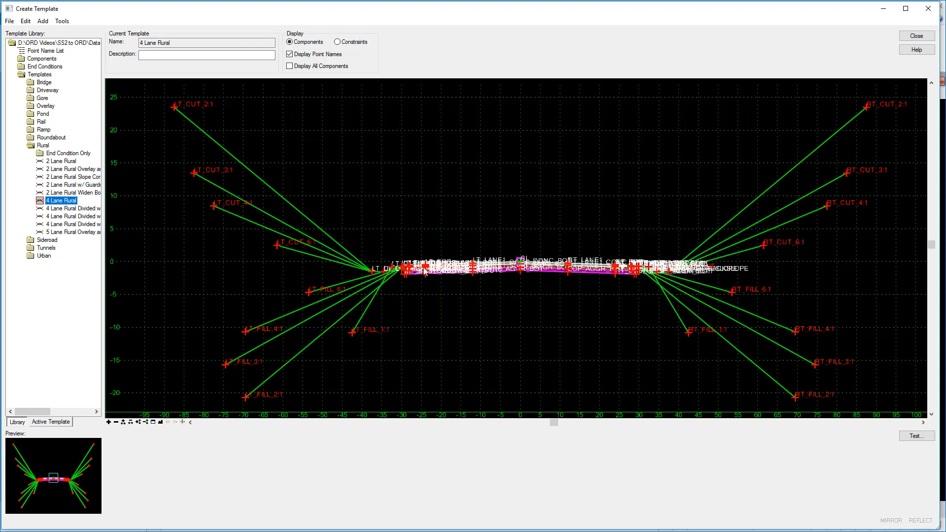
# Examine the feature definitions assigned to the pavement points of the 4 Lane Rural template
pyautogui.scroll(4, 469, 272)
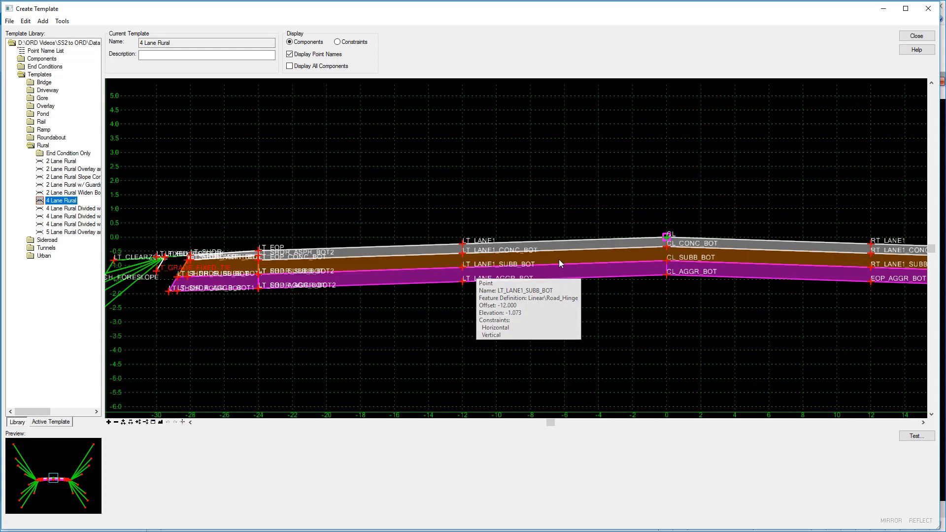
pyautogui.moveTo(554, 263)
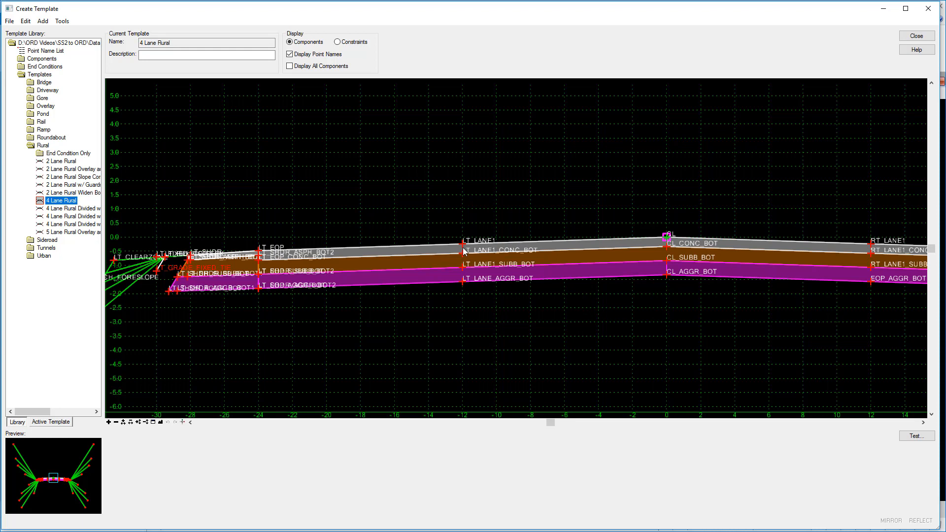
# Check the feature definition assigned to the LT_LANE1 point and browse the available linear feature definitions
pyautogui.moveTo(464, 246)
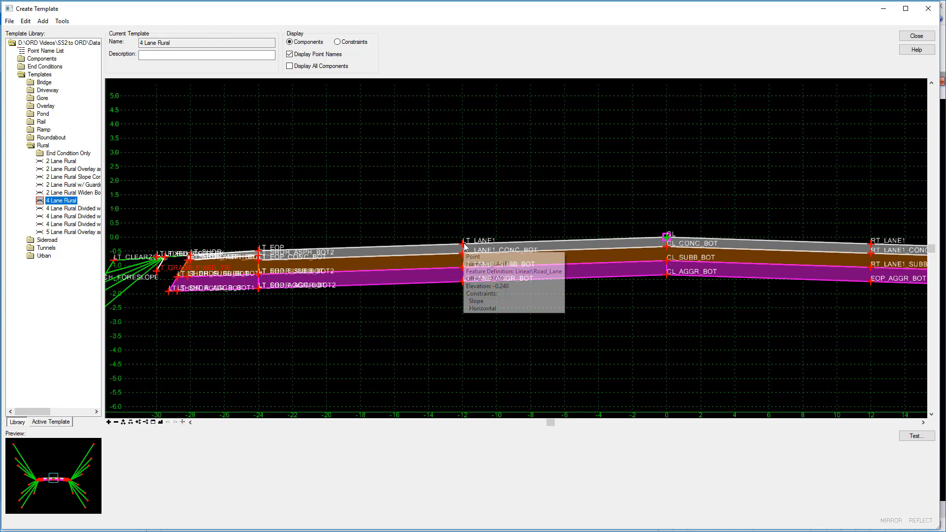
pyautogui.doubleClick(465, 246)
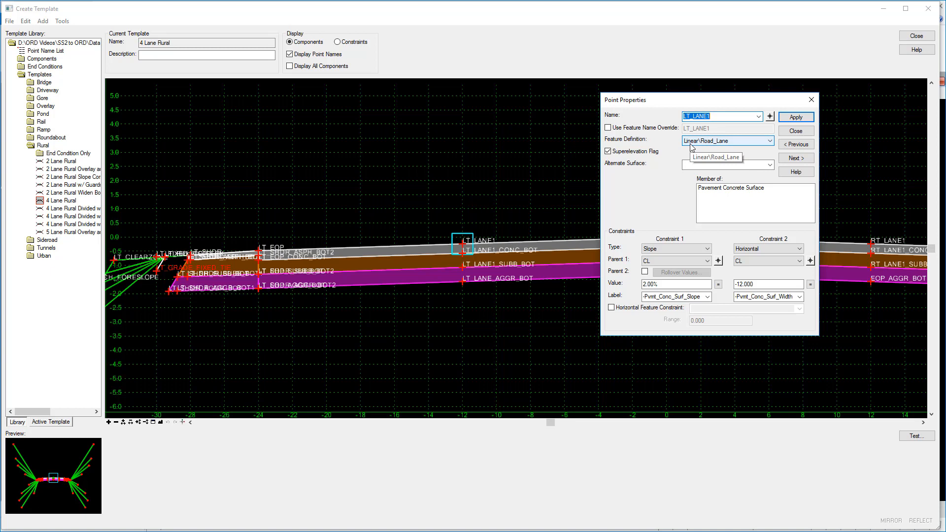
pyautogui.click(691, 143)
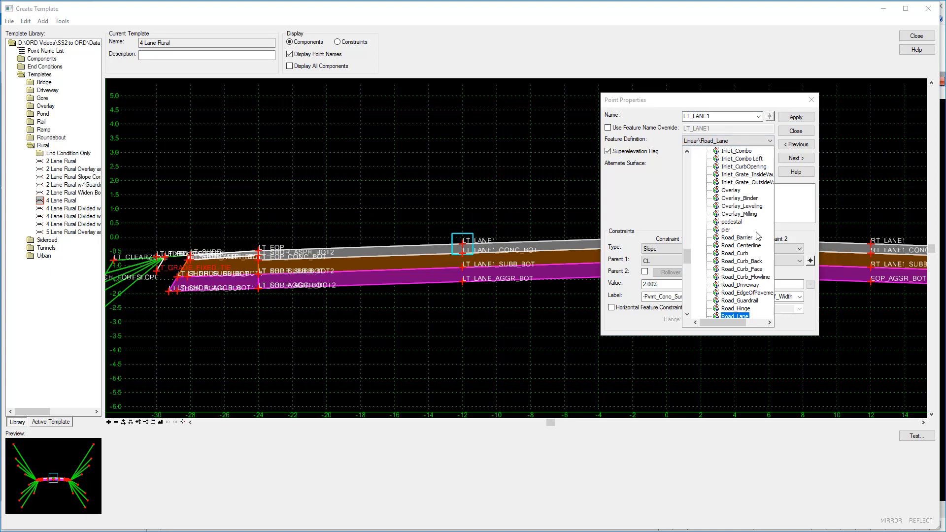
pyautogui.scroll(7, 729, 210)
pyautogui.scroll(10, 729, 209)
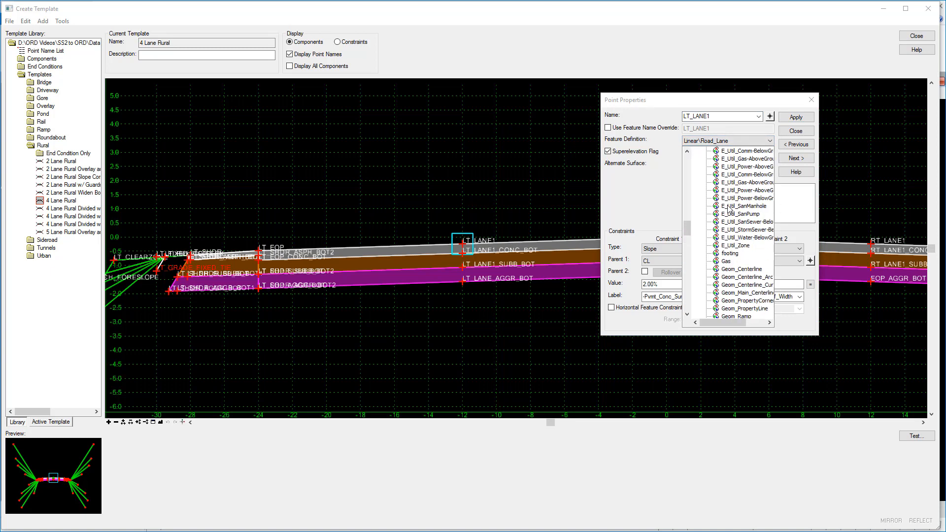
pyautogui.scroll(9, 728, 210)
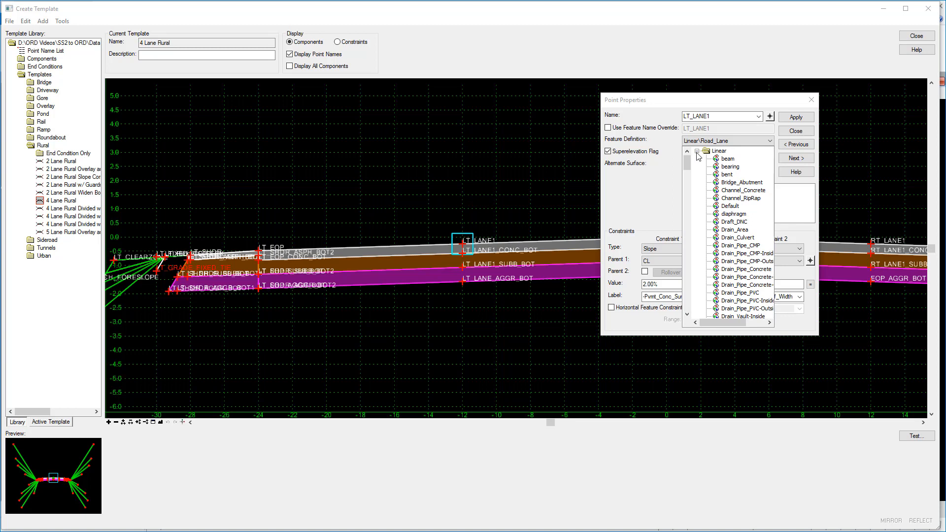
pyautogui.click(804, 144)
pyautogui.click(801, 132)
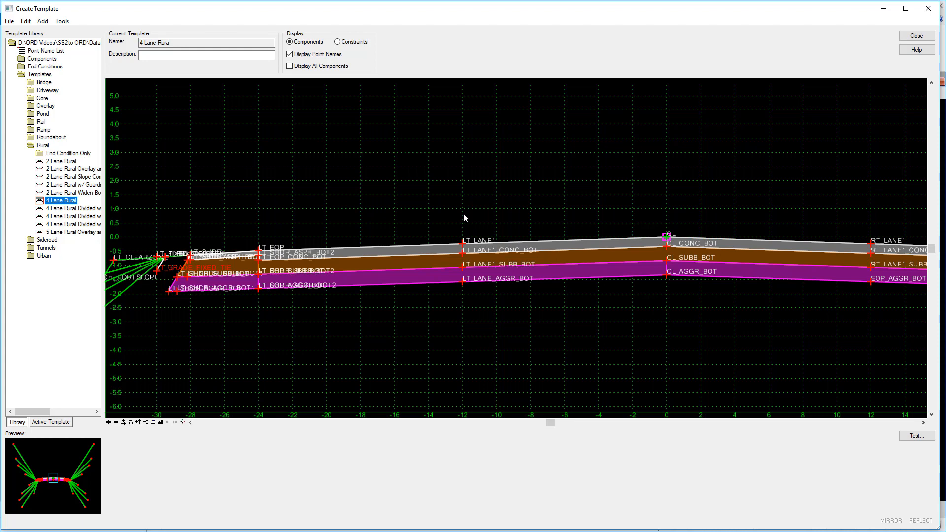
# Review the LT_LANE1 point properties again and inspect the feature definition of the Pavement Concrete Surface component
pyautogui.doubleClick(463, 248)
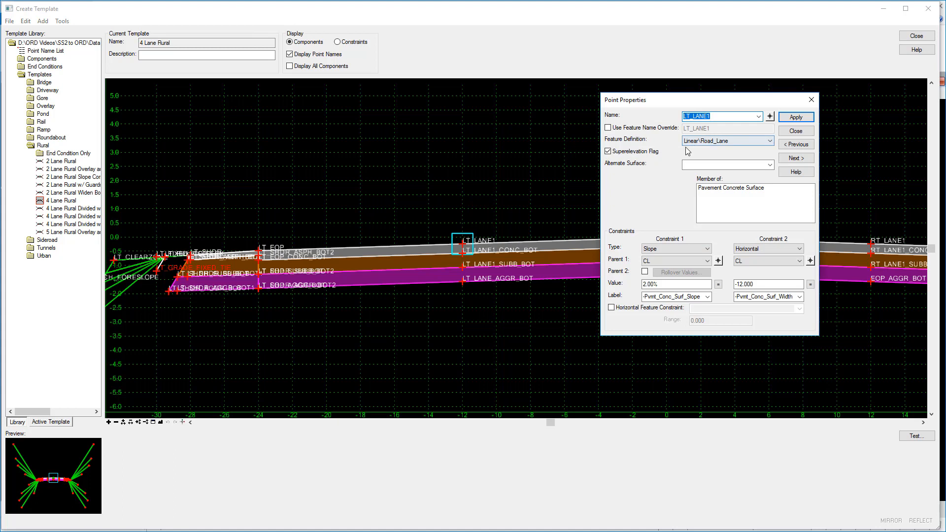
pyautogui.click(795, 131)
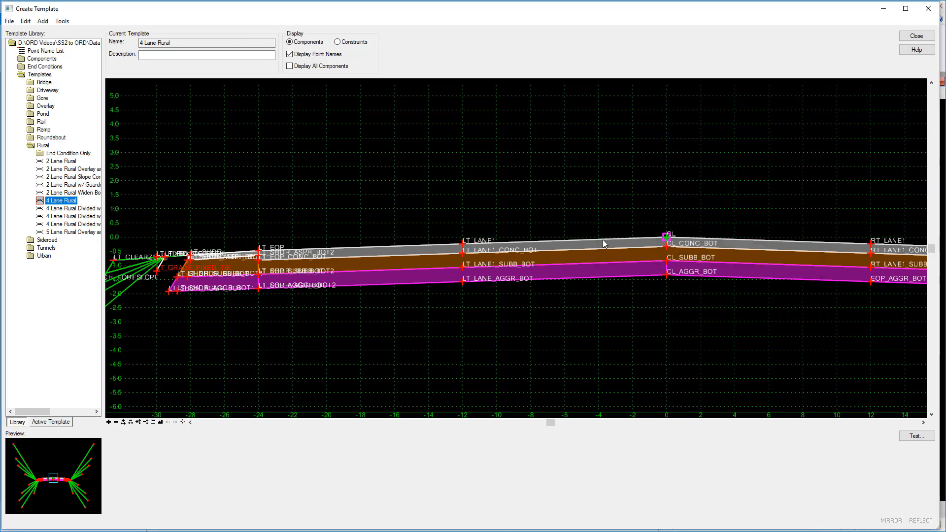
pyautogui.doubleClick(603, 240)
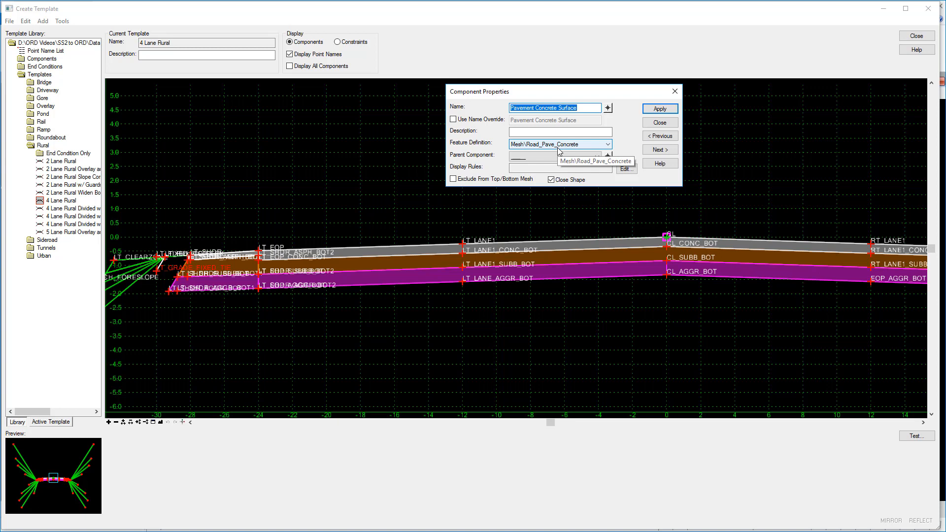
pyautogui.click(659, 123)
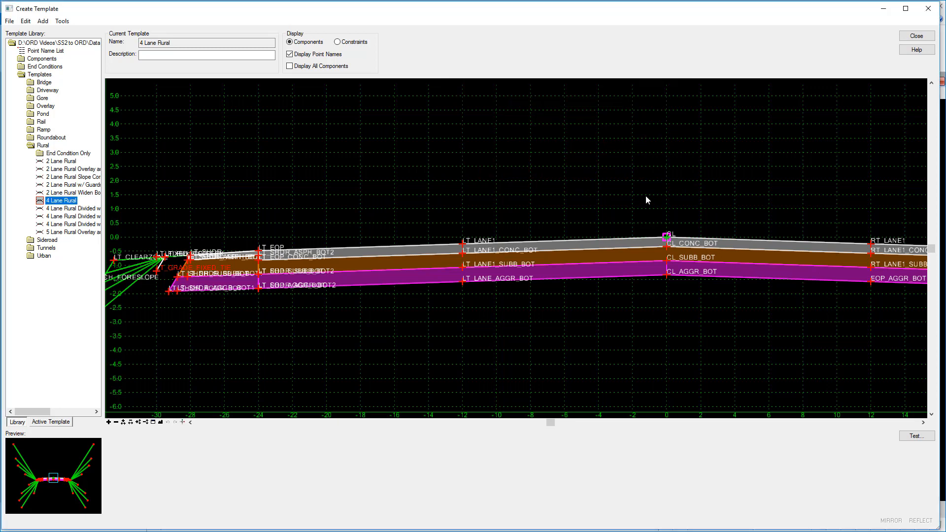
# Close the template library without saving changes, and collapse the Feature Definitions category of Features.dgnlib
pyautogui.click(909, 39)
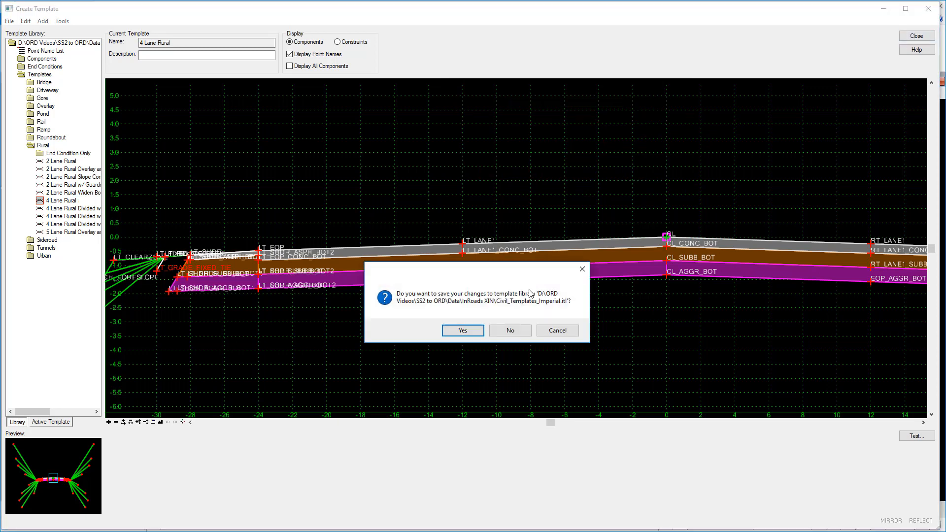
pyautogui.click(508, 332)
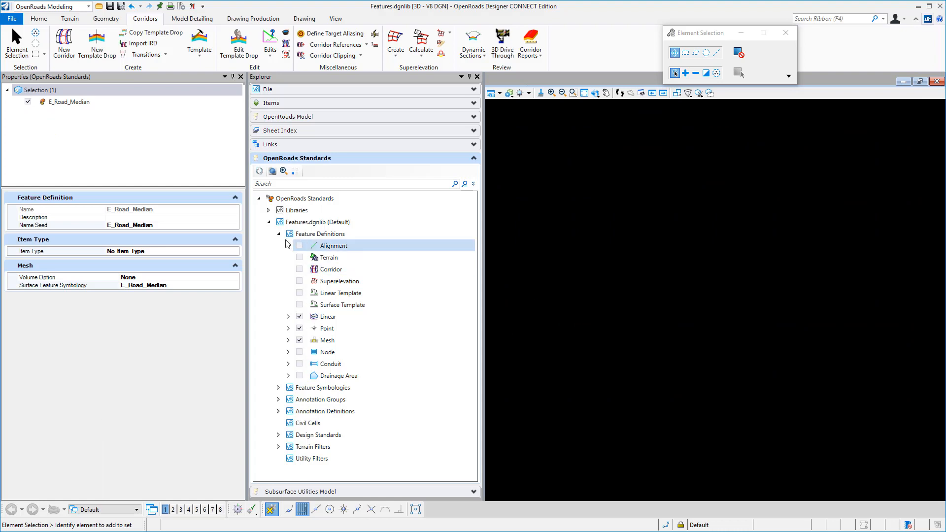
pyautogui.click(279, 237)
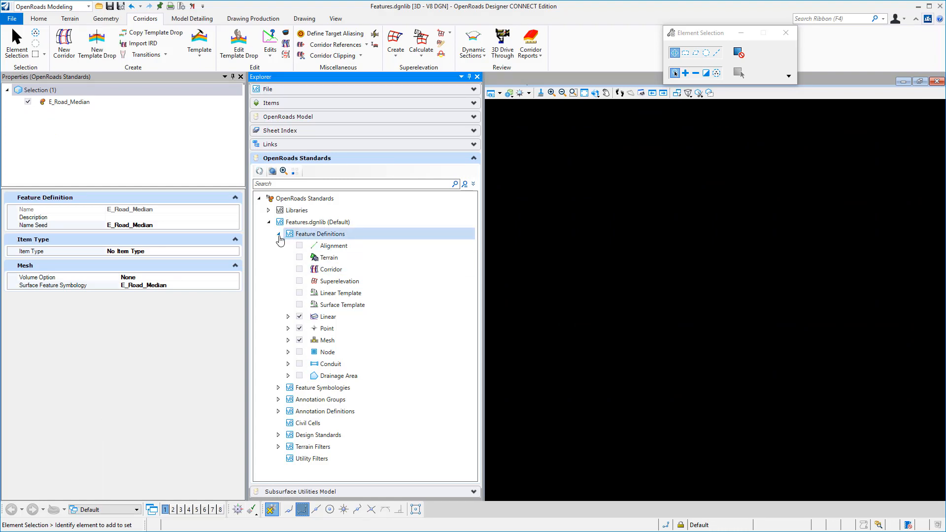
pyautogui.click(279, 236)
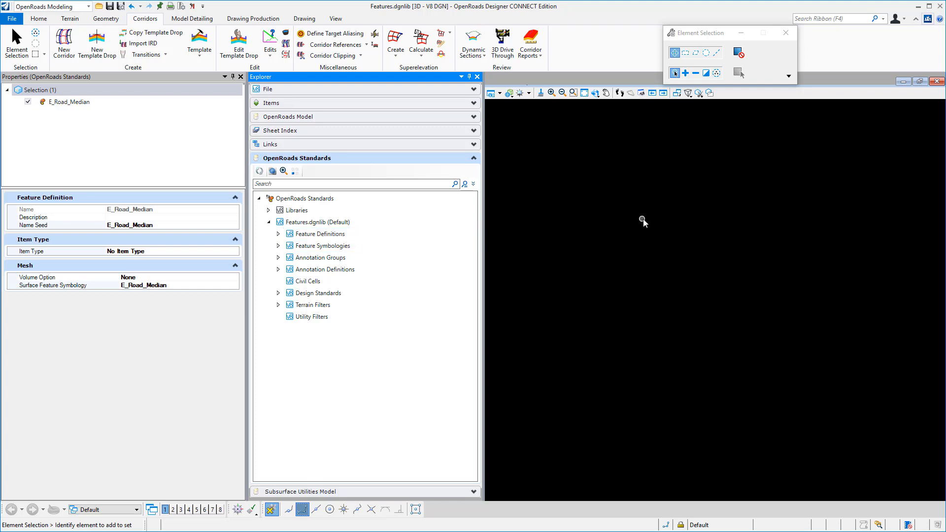
# Create a template group named Roadway under Linear in the element templates of Features.dgnlib
pyautogui.click(38, 20)
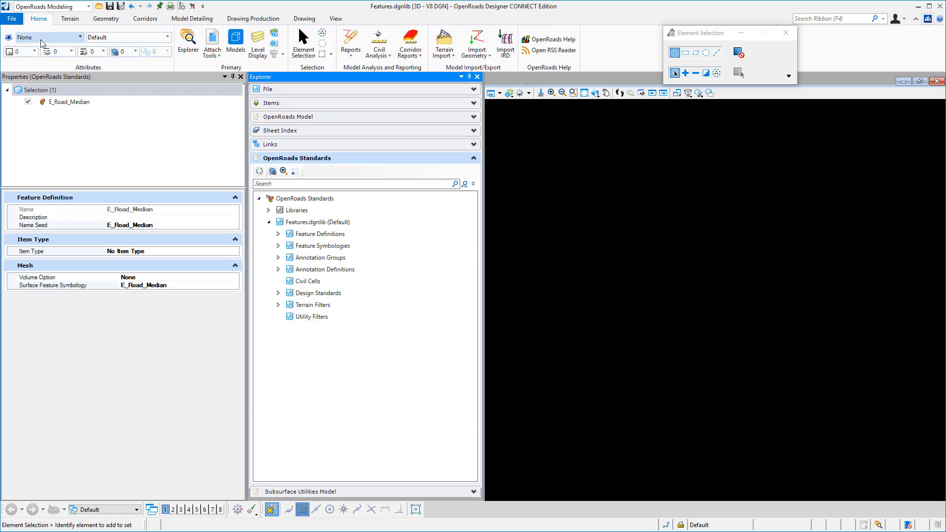
pyautogui.click(78, 37)
pyautogui.click(44, 228)
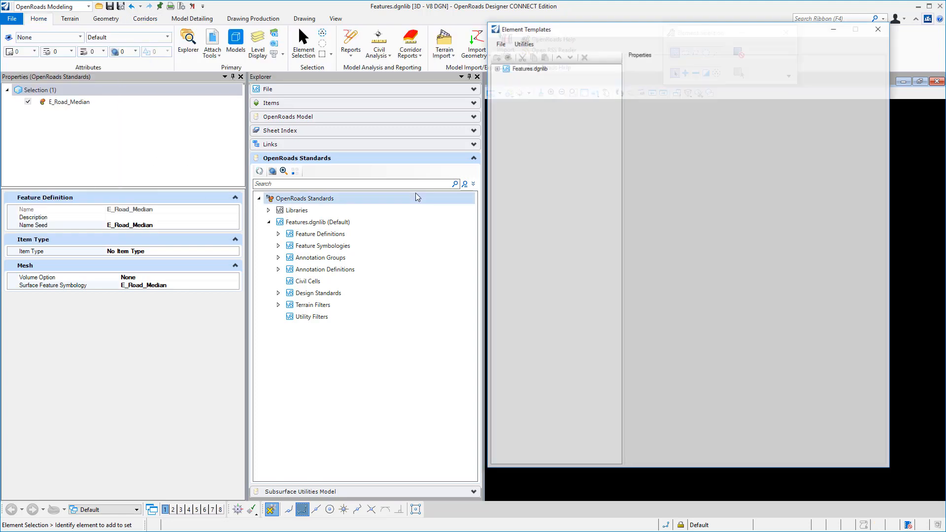
pyautogui.click(496, 68)
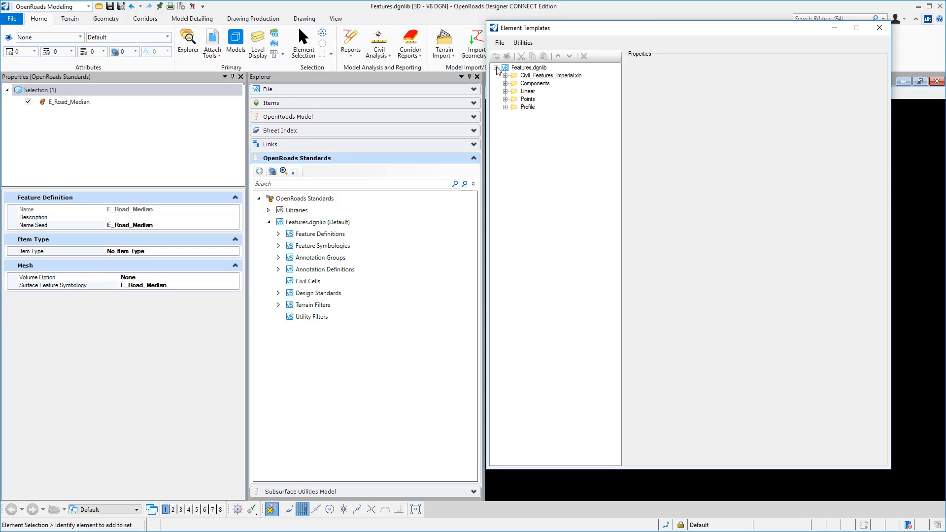
pyautogui.click(505, 92)
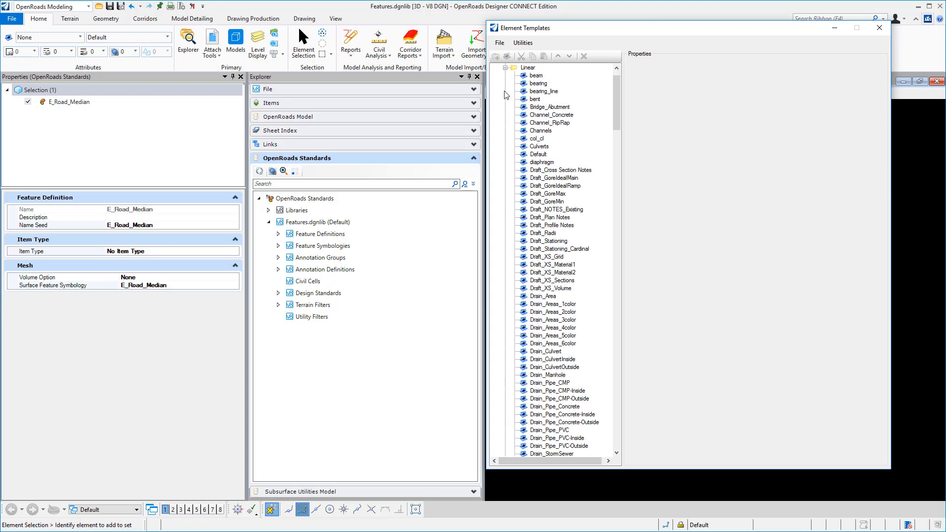
pyautogui.rightClick(533, 72)
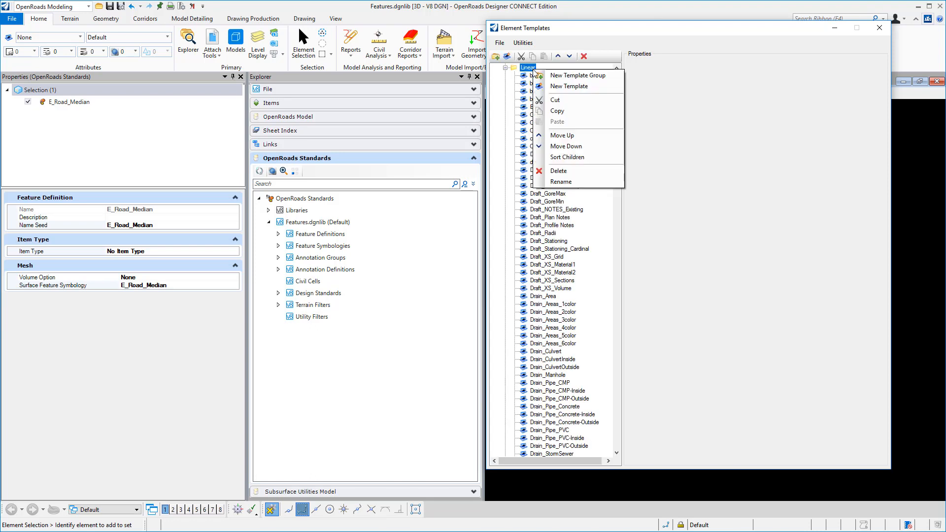
pyautogui.click(563, 78)
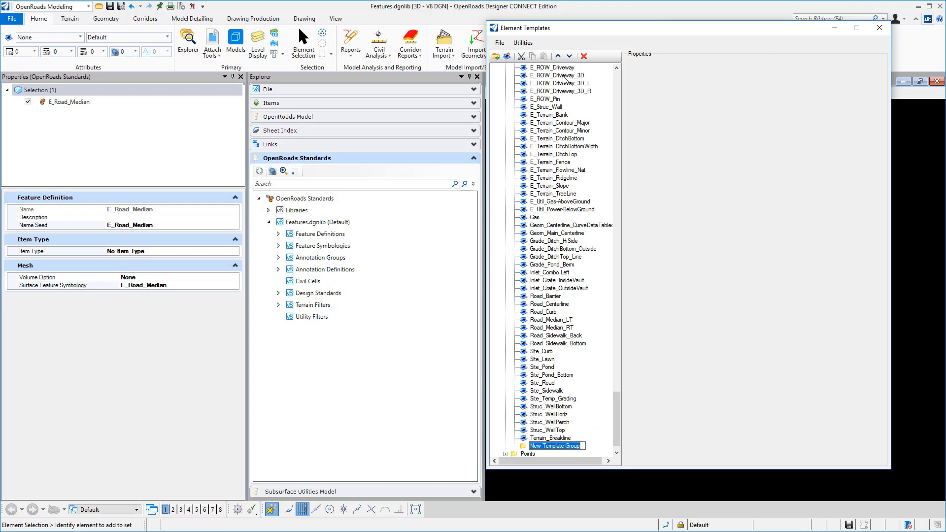
pyautogui.write('Roadway')
pyautogui.press('Return')
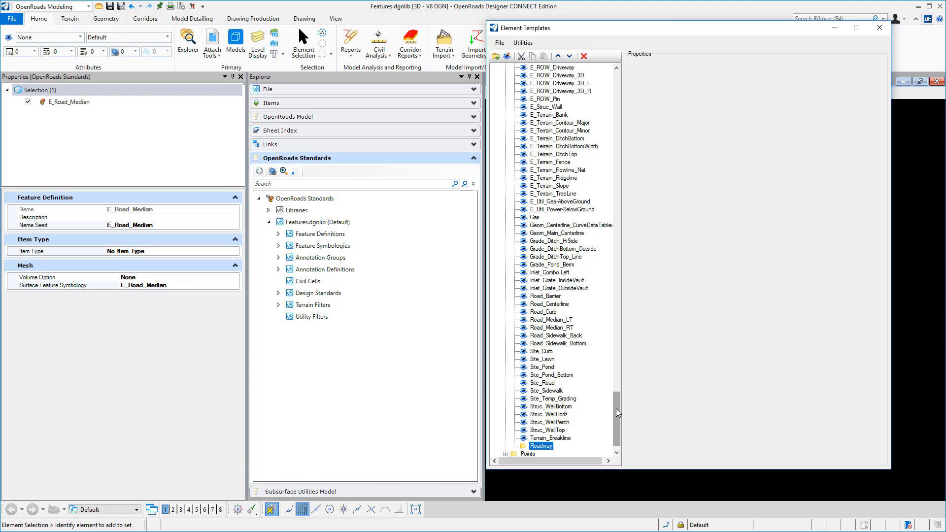
# Move the Road_EdgeOfPavement element template into the Roadway group, and close the element templates
pyautogui.moveTo(616, 409); pyautogui.dragTo(622, 310)
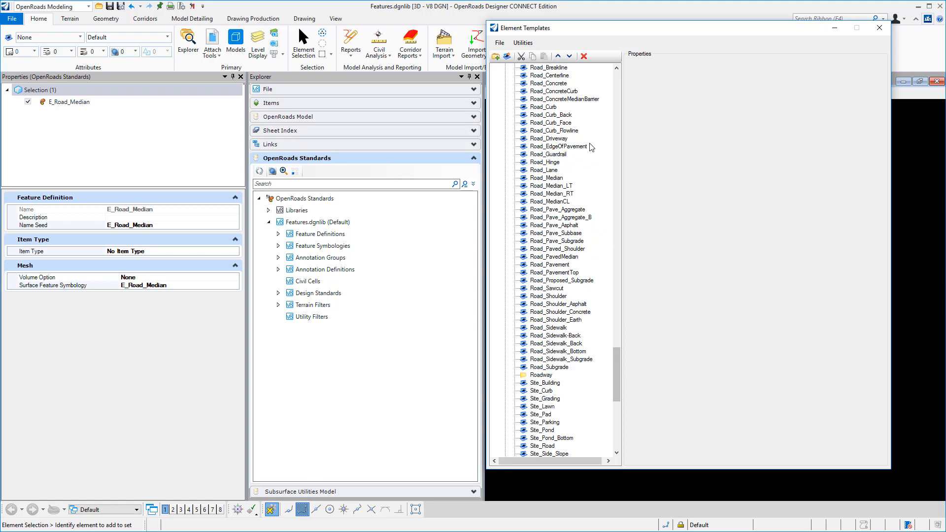
pyautogui.rightClick(569, 149)
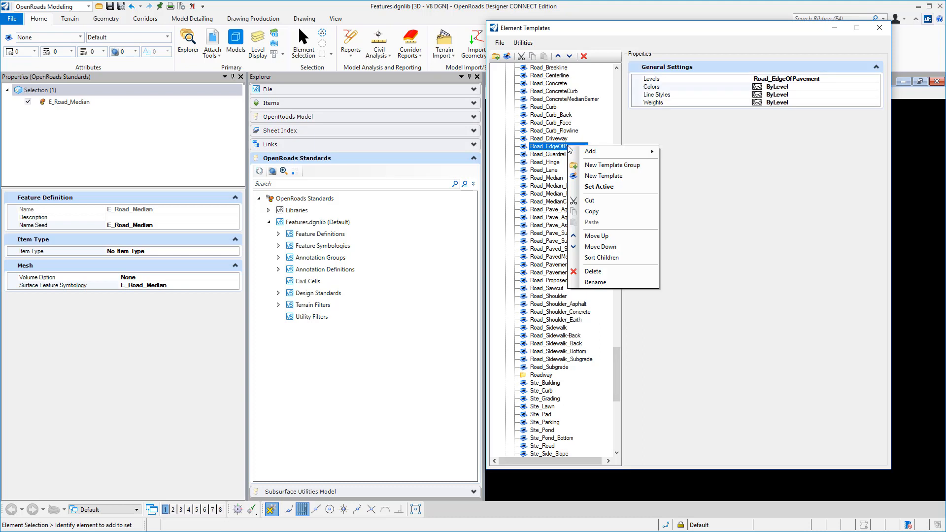
pyautogui.click(593, 203)
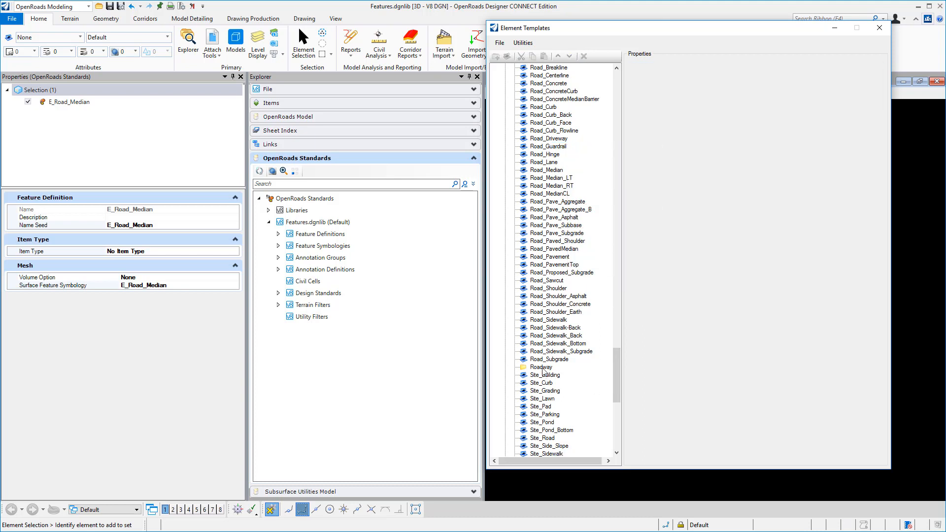
pyautogui.rightClick(542, 368)
pyautogui.click(567, 421)
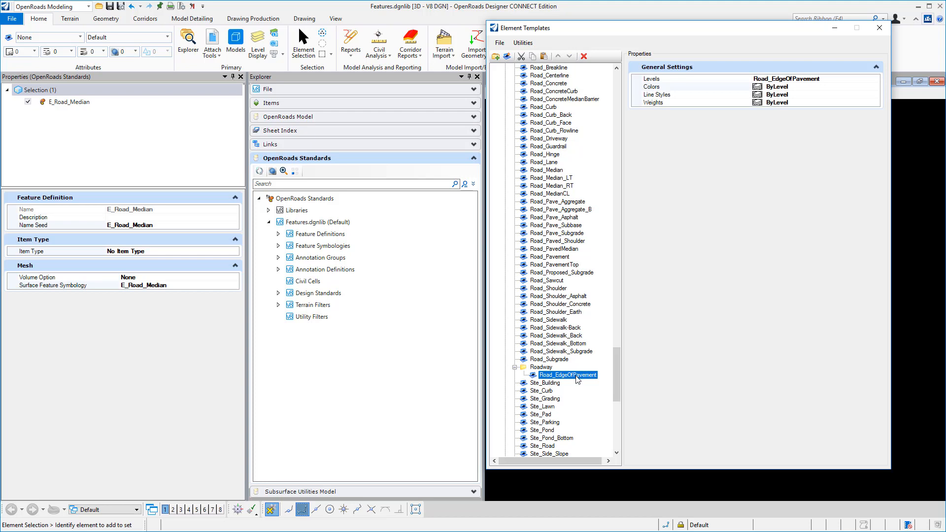
pyautogui.click(879, 26)
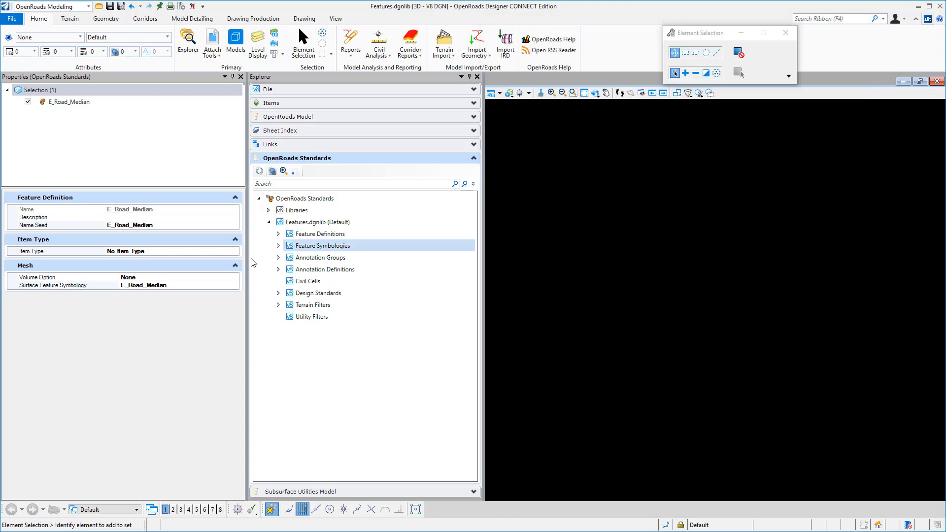
# Add a new category to the Linear feature symbologies of Features.dgnlib
pyautogui.click(278, 246)
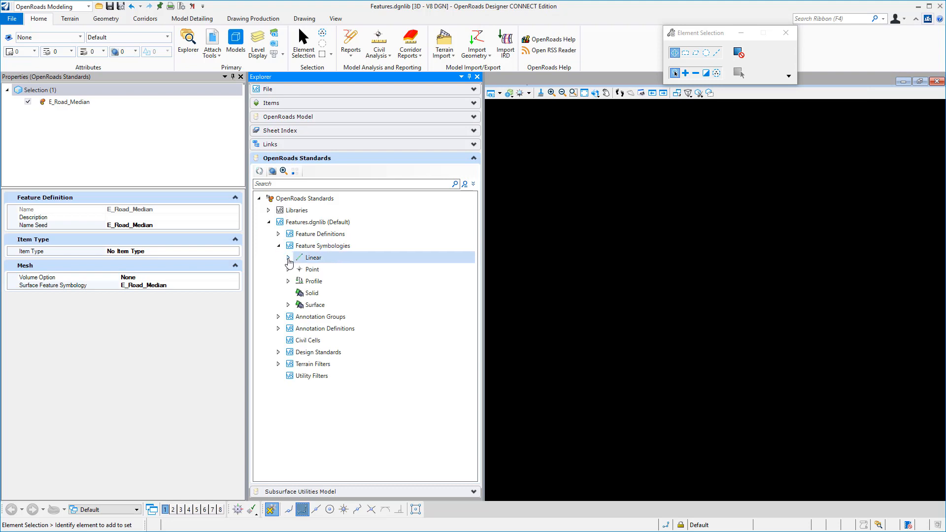
pyautogui.click(288, 258)
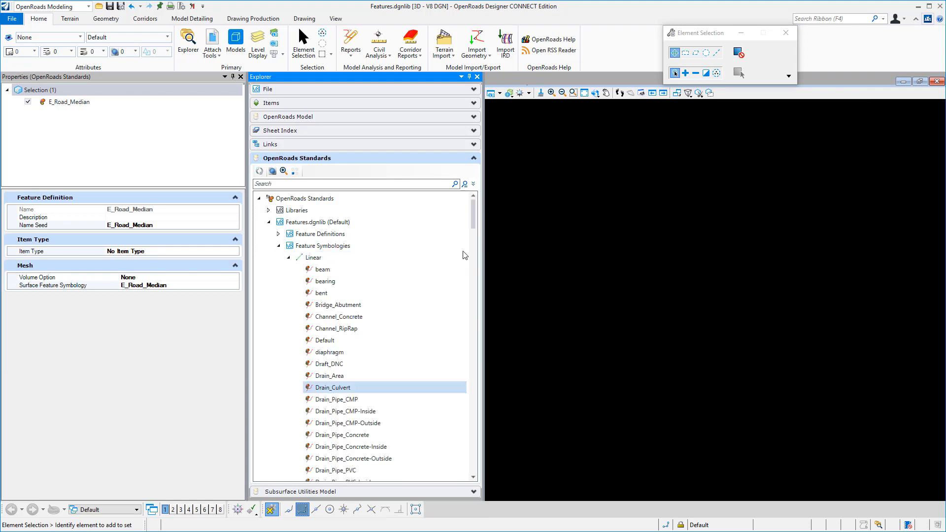
pyautogui.rightClick(315, 260)
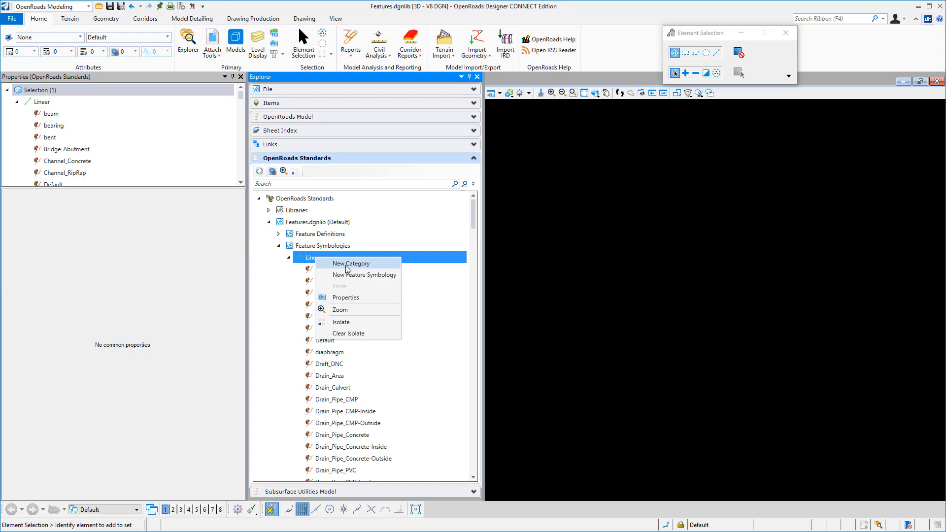
pyautogui.click(347, 264)
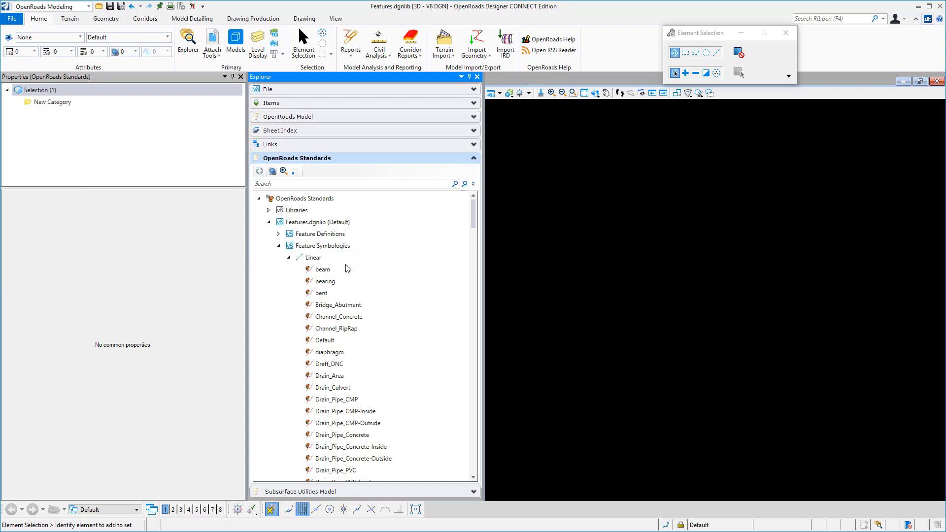
# Place the Road_EdgeOfPavement linear feature symbology into the new category
pyautogui.moveTo(473, 214); pyautogui.dragTo(474, 389)
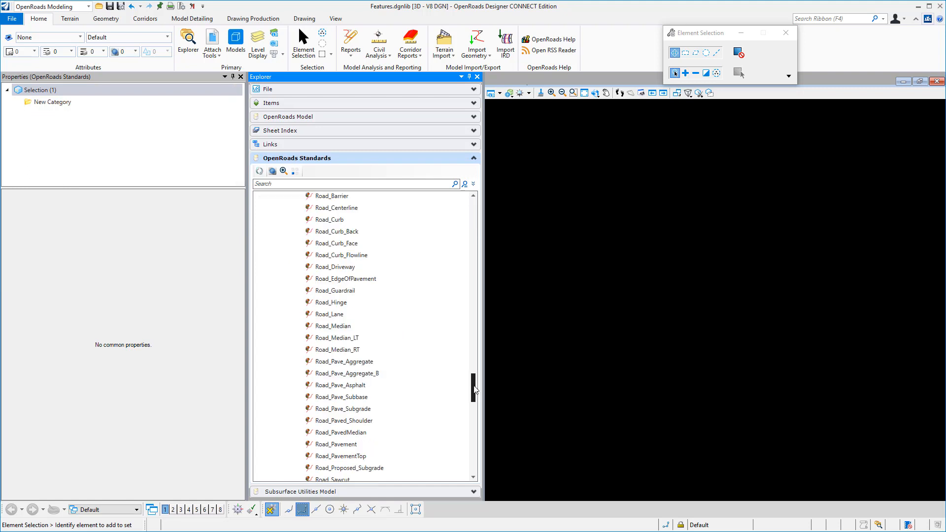
pyautogui.rightClick(349, 280)
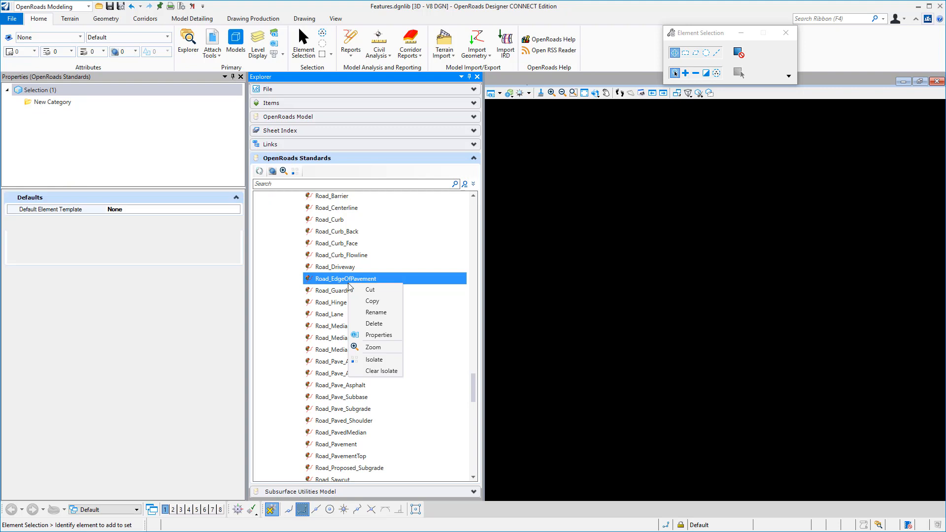
pyautogui.click(445, 369)
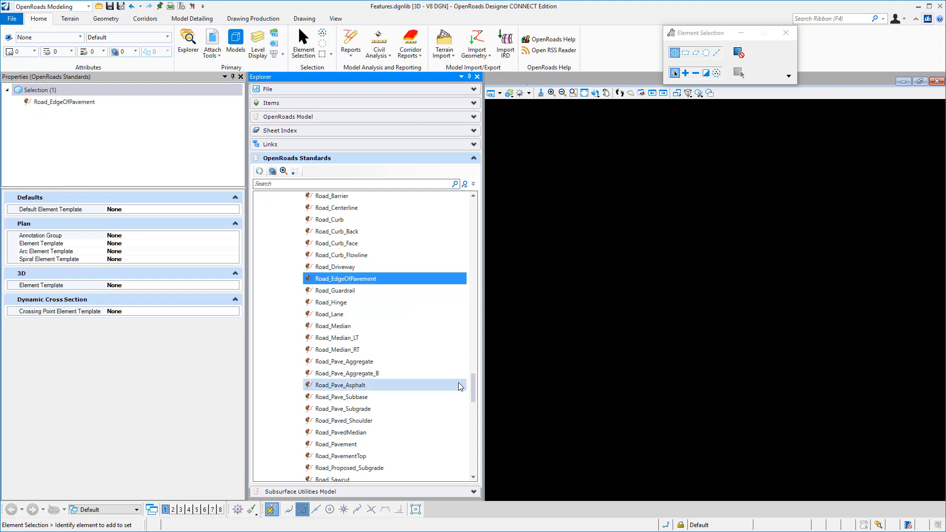
pyautogui.moveTo(472, 384)
pyautogui.mouseDown()
pyautogui.moveTo(471, 346)
pyautogui.moveTo(471, 365)
pyautogui.mouseUp()
pyautogui.click(336, 329)
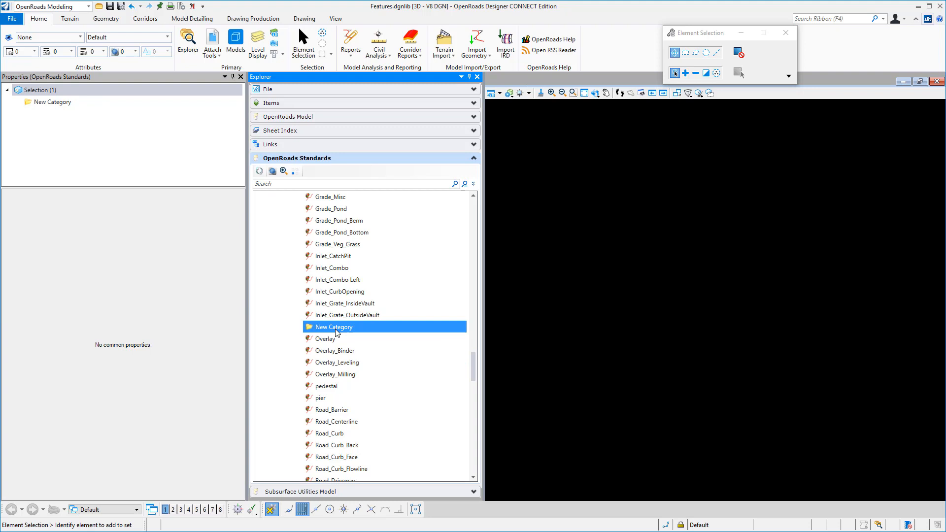
pyautogui.rightClick(337, 329)
pyautogui.click(367, 381)
pyautogui.rightClick(342, 329)
pyautogui.click(375, 358)
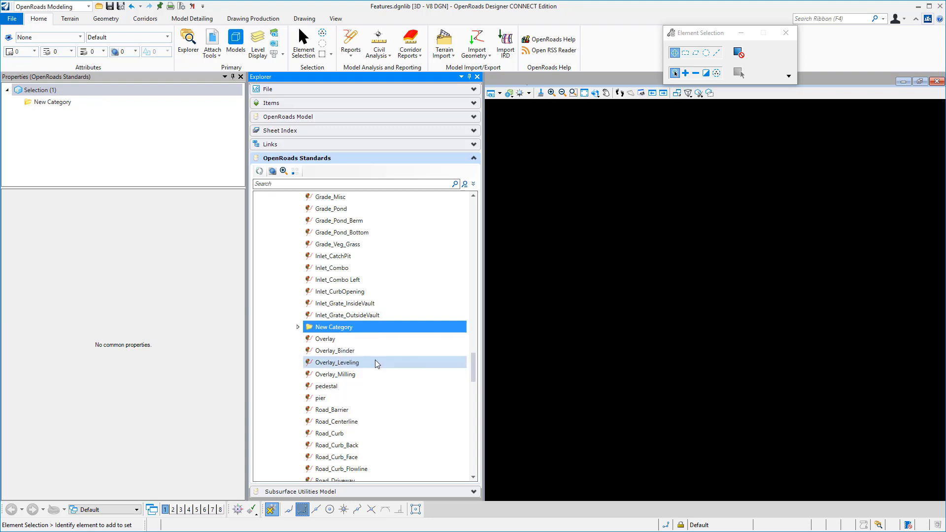
# Rename the new category in the Linear feature symbologies as Roadway
pyautogui.write('Road')
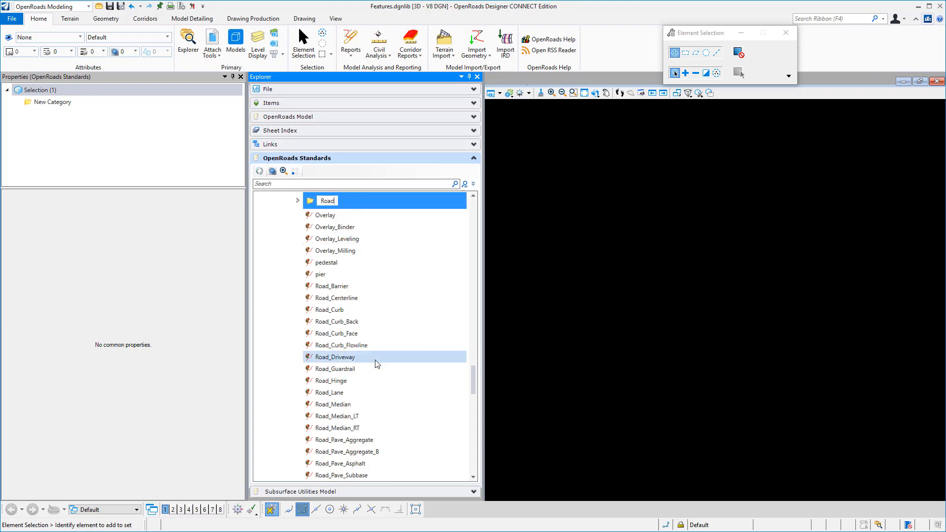
pyautogui.write('way')
pyautogui.press('Return')
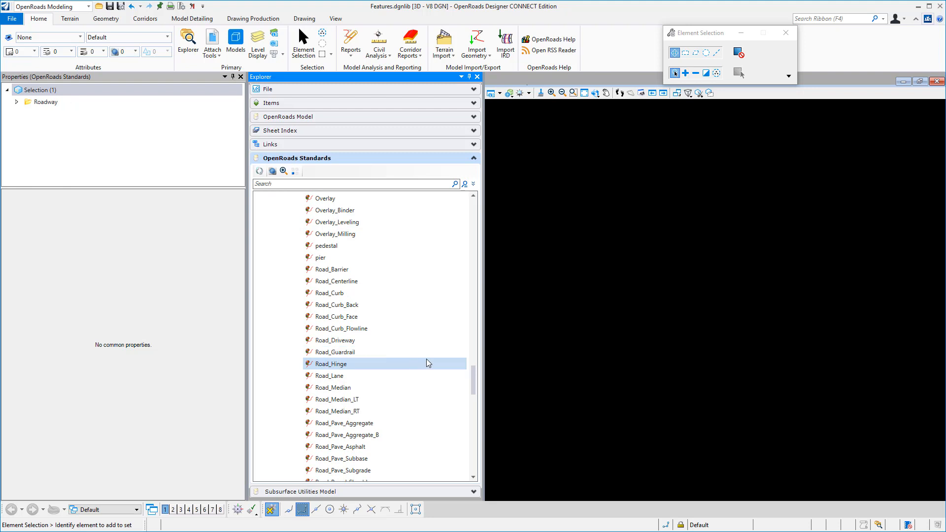
# Collapse the Linear feature symbologies and add a category named Roadway to the Profile feature symbologies of Features.dgnlib
pyautogui.moveTo(474, 371); pyautogui.dragTo(474, 207)
pyautogui.click(288, 257)
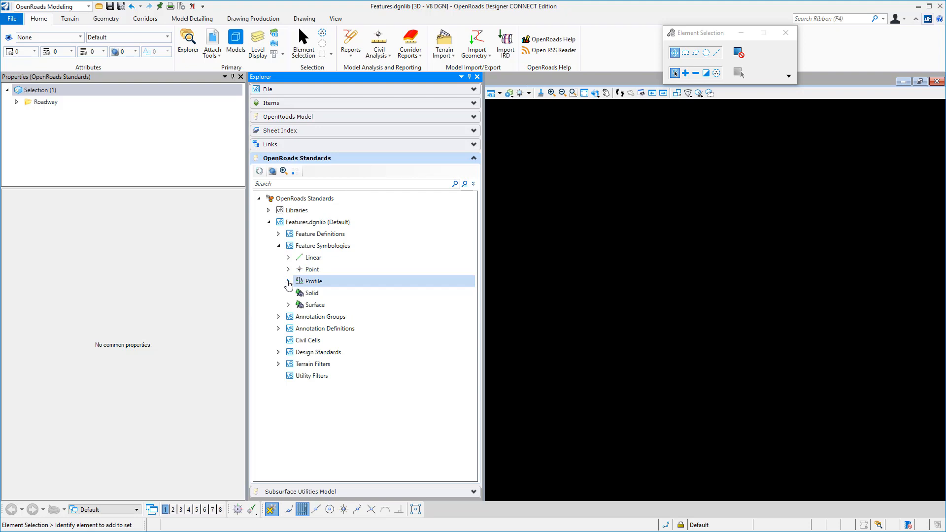
pyautogui.click(288, 281)
pyautogui.rightClick(317, 284)
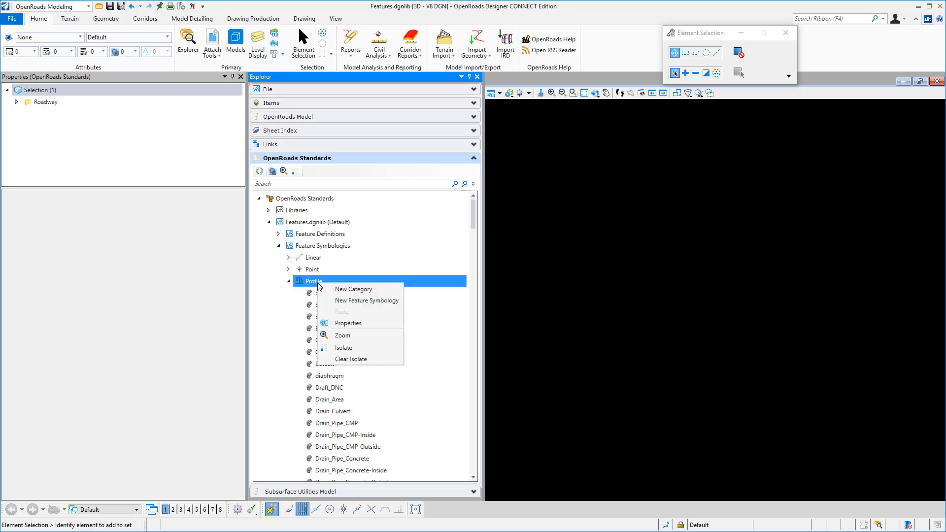
pyautogui.click(344, 288)
pyautogui.scroll(-15, 380, 326)
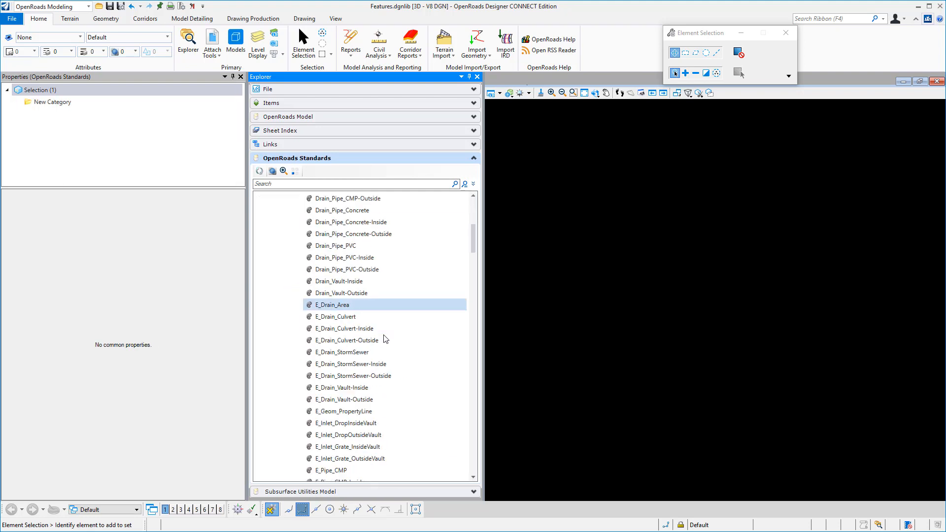
# Move the Road_EdgeOfPavement profile feature symbology into the Roadway category, and collapse the Profile symbologies
pyautogui.click(358, 383)
pyautogui.rightClick(364, 384)
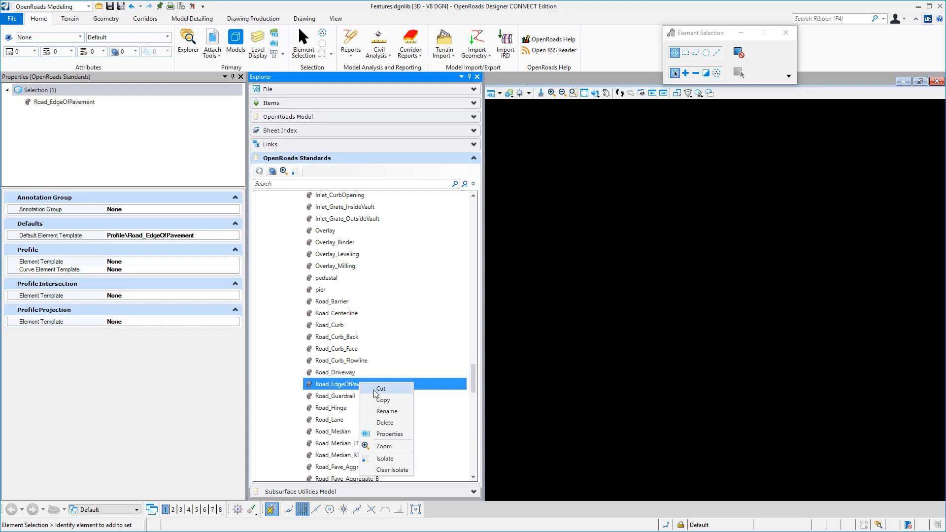
pyautogui.click(460, 392)
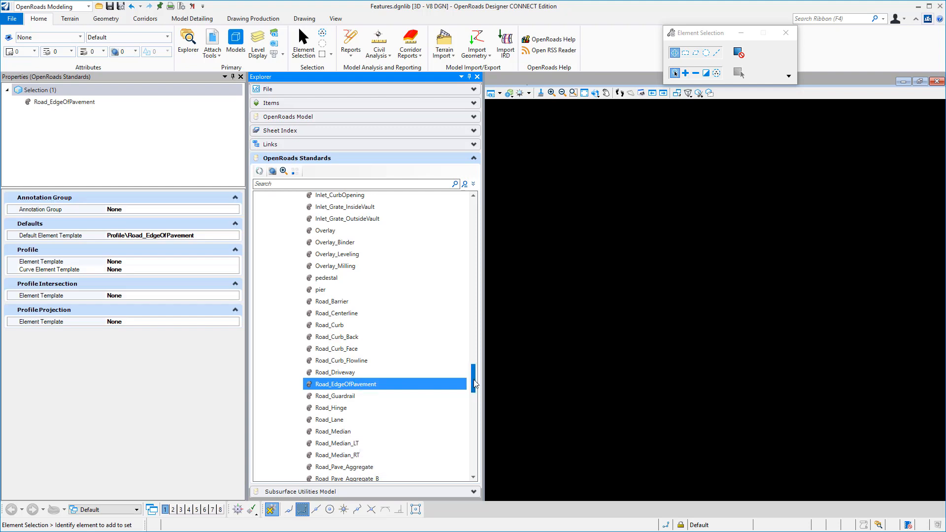
pyautogui.moveTo(474, 384); pyautogui.dragTo(472, 441)
pyautogui.click(326, 222)
pyautogui.rightClick(317, 223)
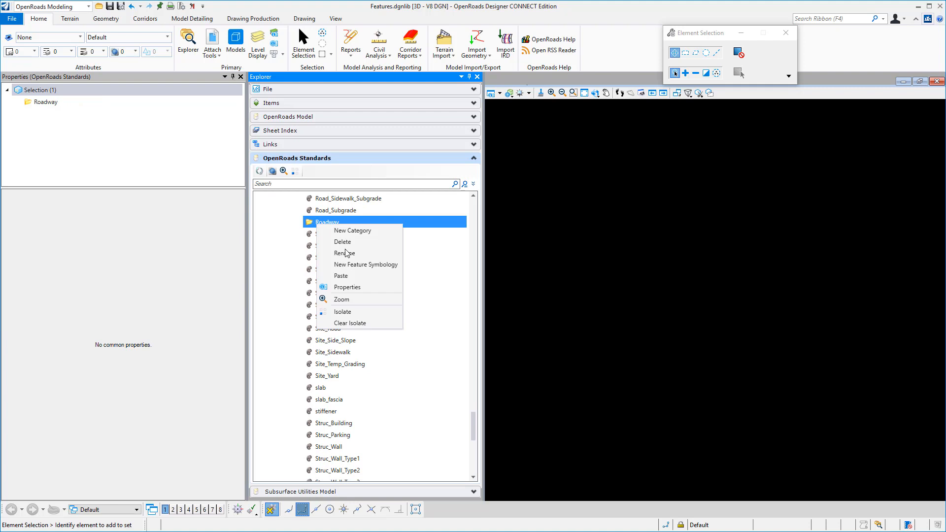
pyautogui.click(349, 277)
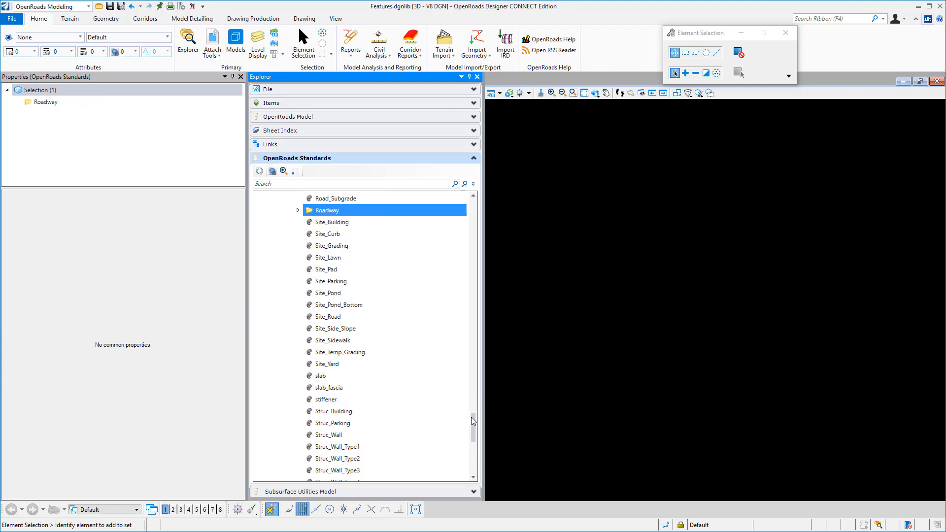
pyautogui.moveTo(471, 417); pyautogui.dragTo(454, 193)
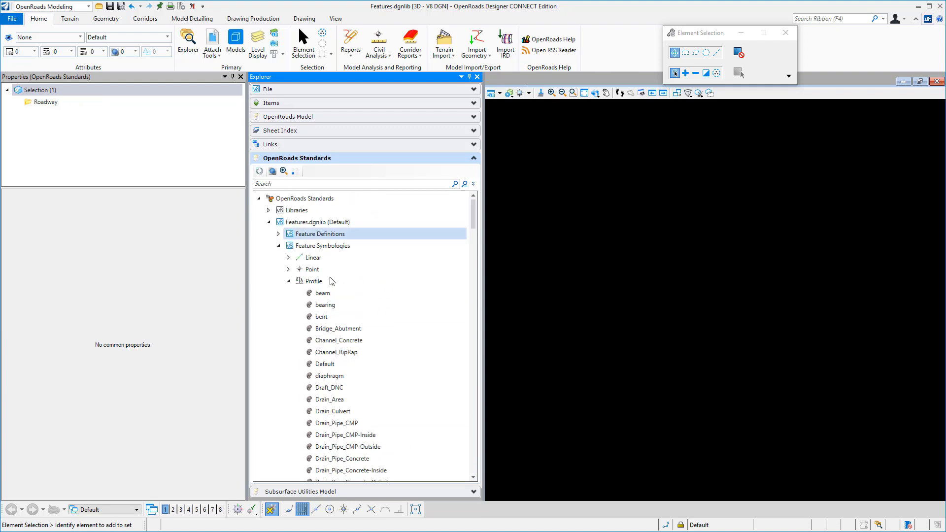
pyautogui.click(288, 281)
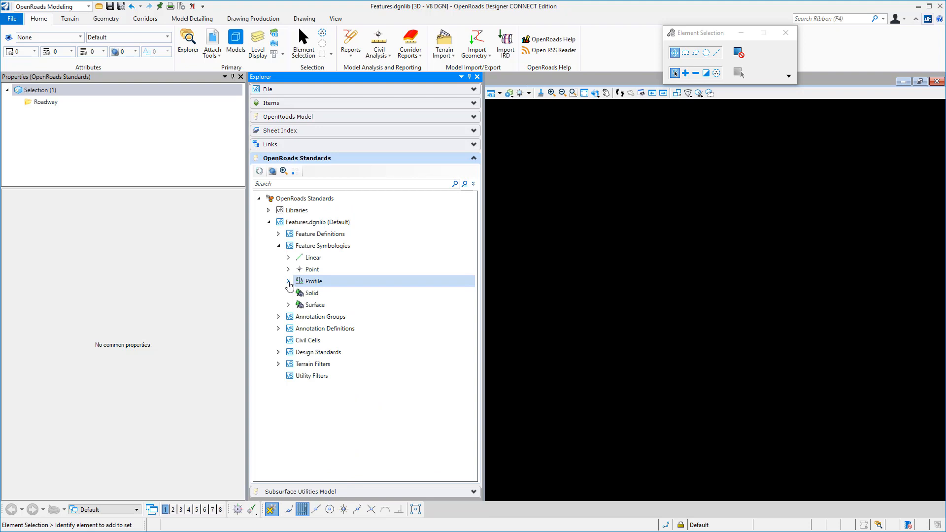
# Add a new category to the Linear feature definitions of Features.dgnlib
pyautogui.click(278, 234)
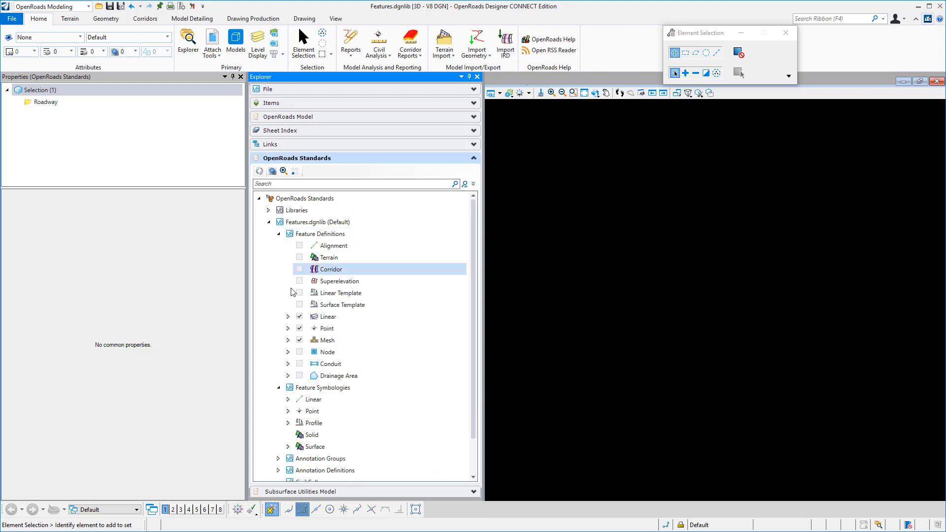
pyautogui.click(288, 317)
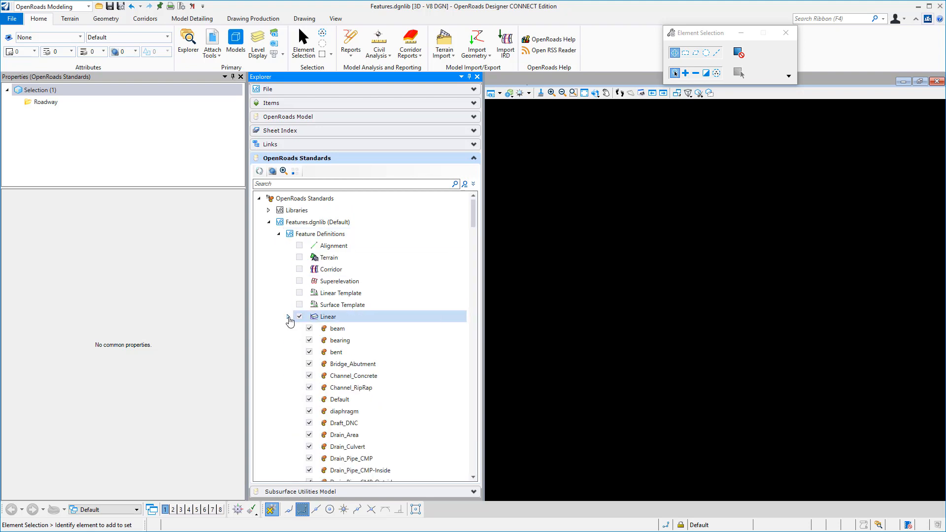
pyautogui.rightClick(336, 319)
pyautogui.click(364, 325)
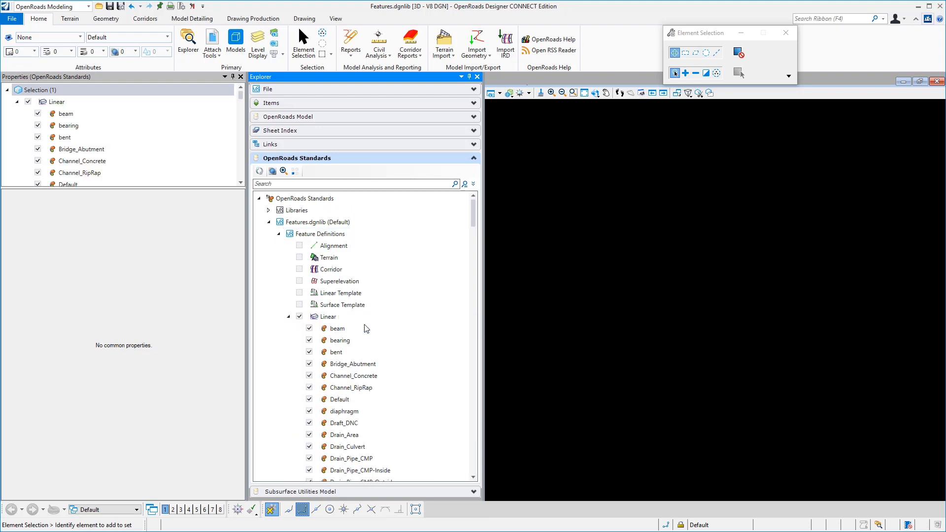
# Move the Road_EdgeOfPavement linear feature definition into the new category
pyautogui.scroll(-10, 367, 345)
pyautogui.rightClick(403, 398)
pyautogui.click(409, 402)
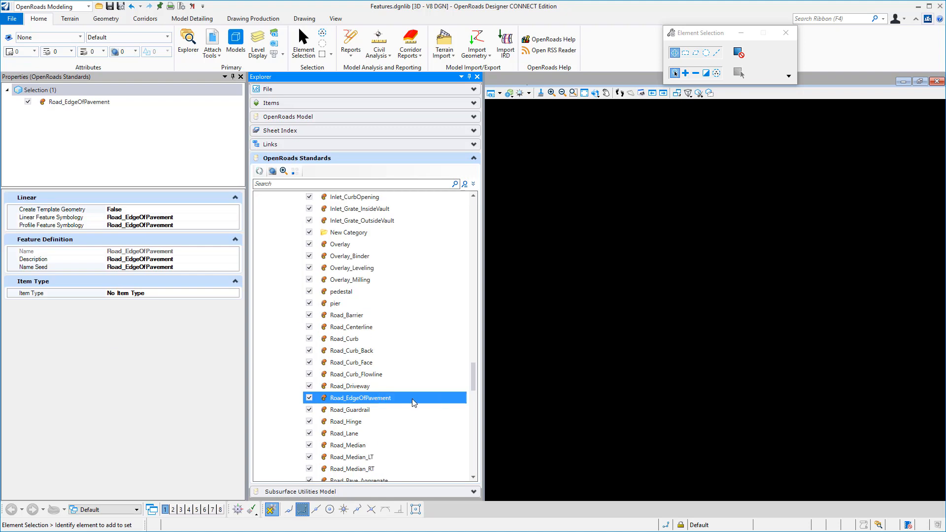
pyautogui.rightClick(340, 232)
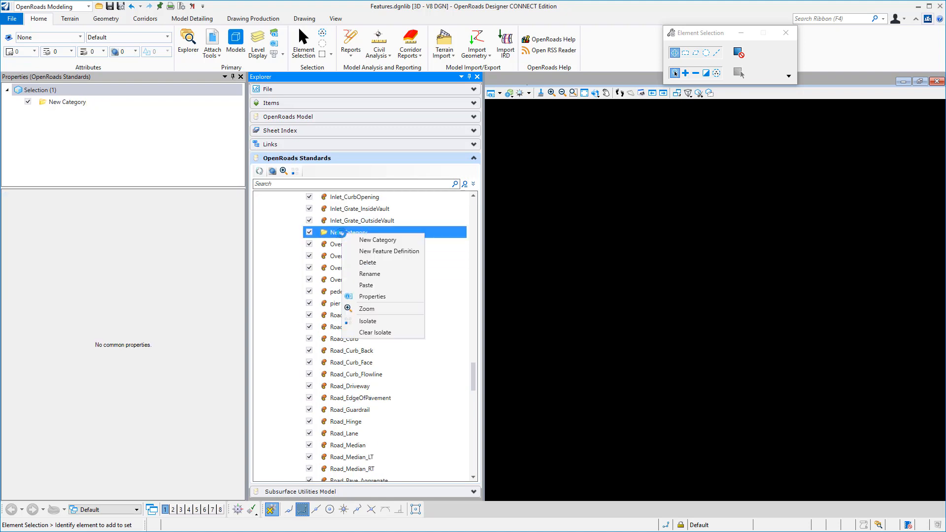
pyautogui.click(366, 284)
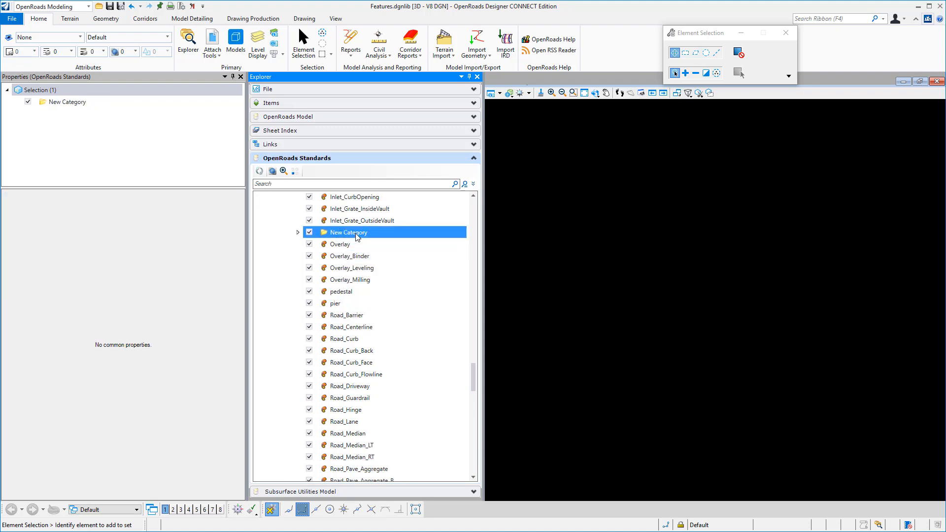
# Rename the new category in the Linear feature definitions as Roadway
pyautogui.rightClick(356, 235)
pyautogui.click(389, 272)
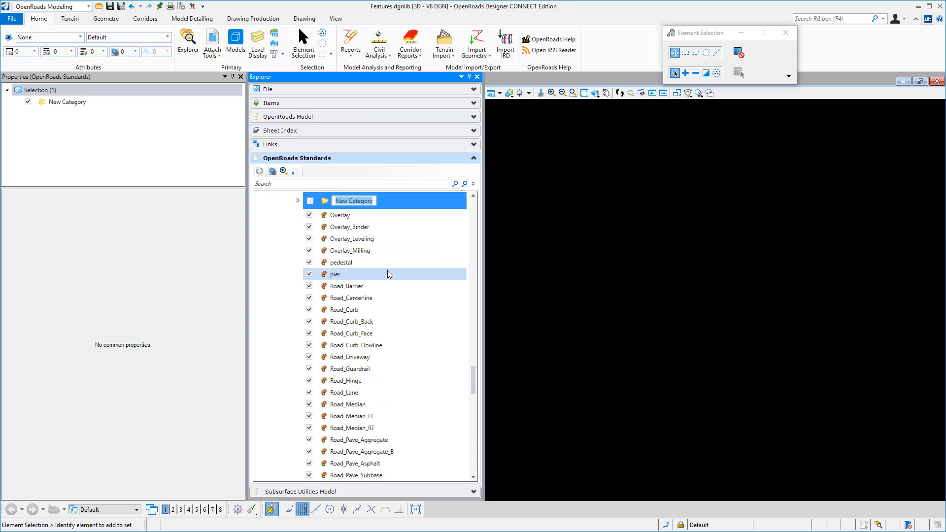
pyautogui.write('Roadway')
pyautogui.press('Return')
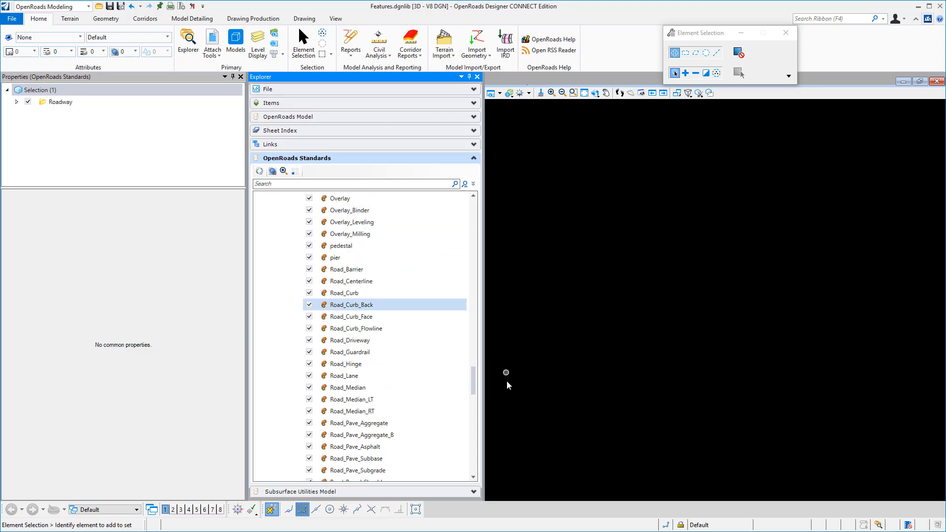
# Set the linear feature symbology of the Road_EdgeOfPavement feature definition in Roadway to Road_EdgeOfPavement under Linear, Roadway
pyautogui.scroll(-9, 474, 400)
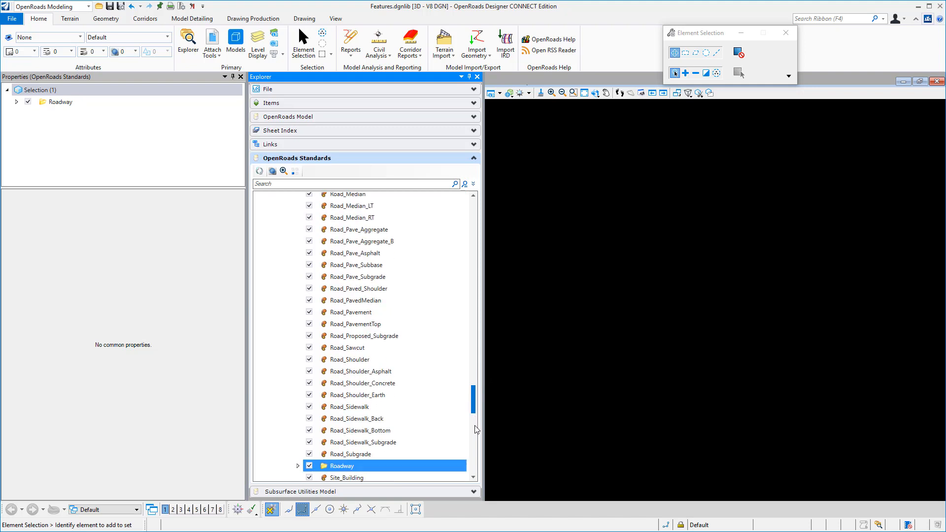
pyautogui.scroll(-3, 370, 334)
pyautogui.click(297, 198)
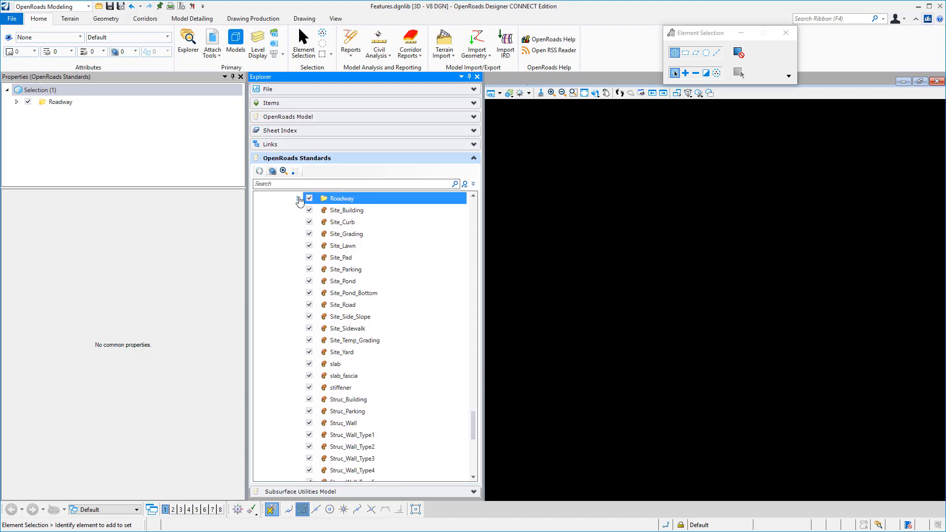
pyautogui.click(353, 210)
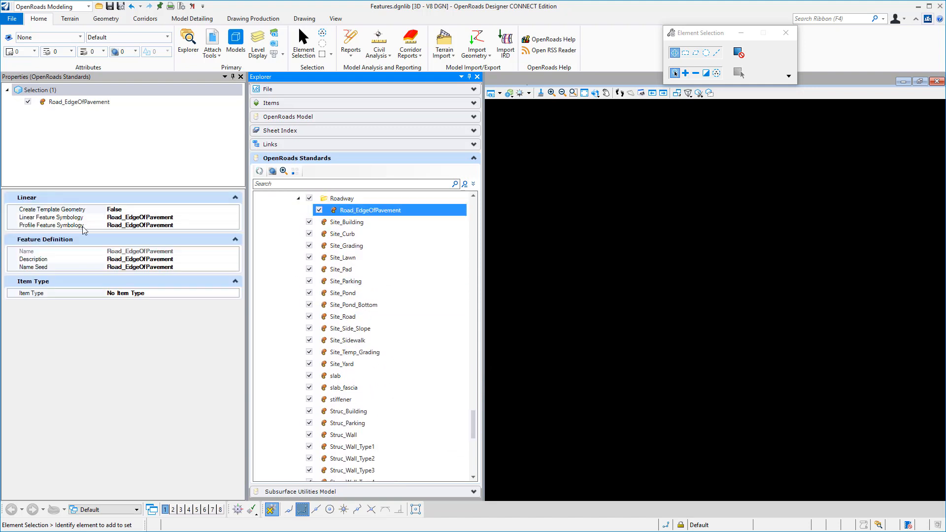
pyautogui.click(183, 218)
pyautogui.click(234, 217)
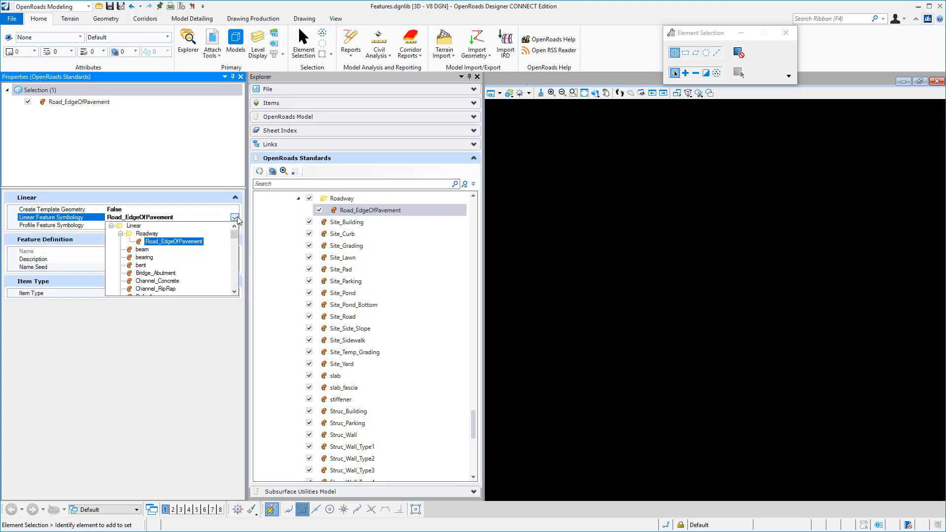
pyautogui.click(173, 242)
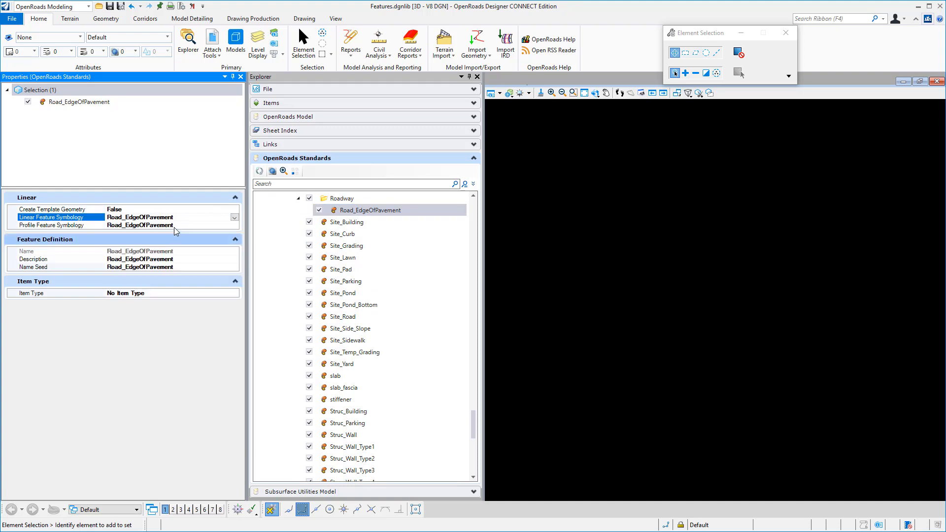
# Set the profile feature symbology of the Road_EdgeOfPavement definition to Road_EdgeOfPavement under Profile, Roadway
pyautogui.click(178, 227)
pyautogui.click(236, 226)
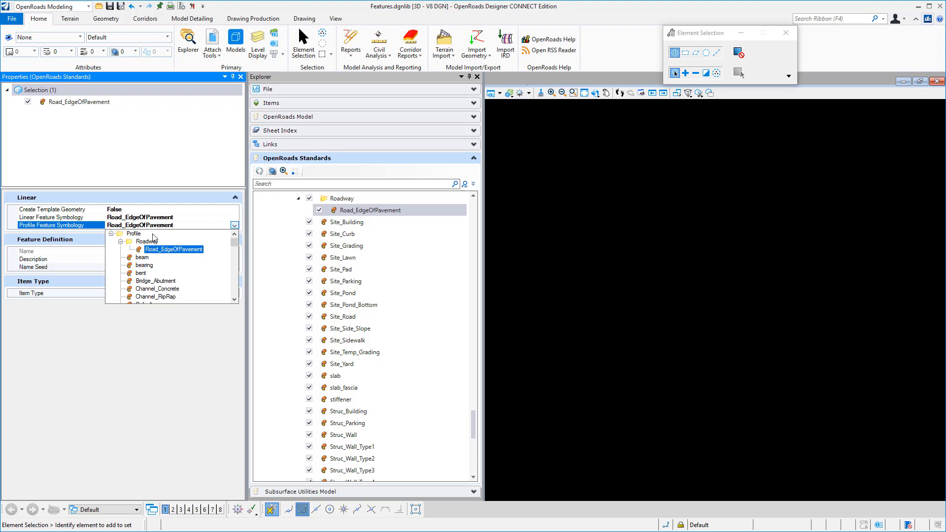
pyautogui.click(167, 249)
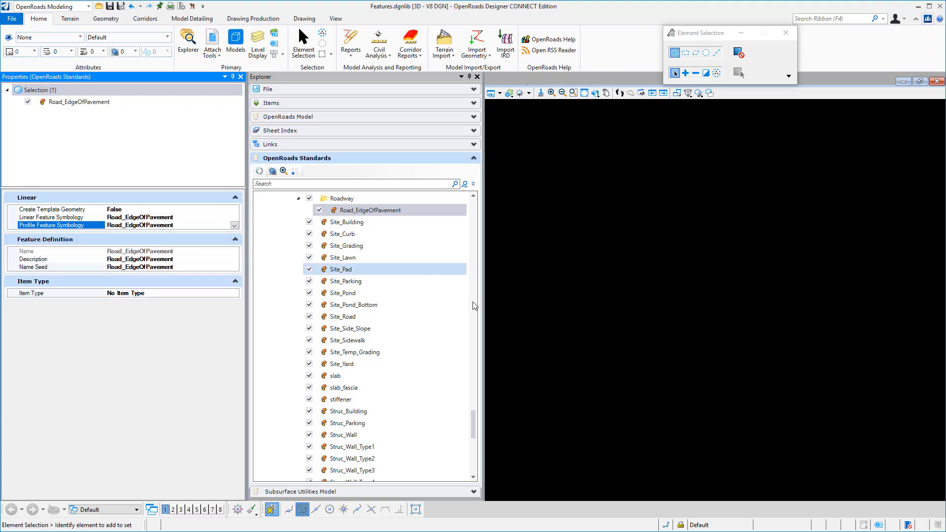
# Set the default element template of the Road_EdgeOfPavement linear feature symbology in the Roadway category to Linear\Roadway\Road_EdgeOfPavement
pyautogui.moveTo(474, 425); pyautogui.dragTo(484, 510)
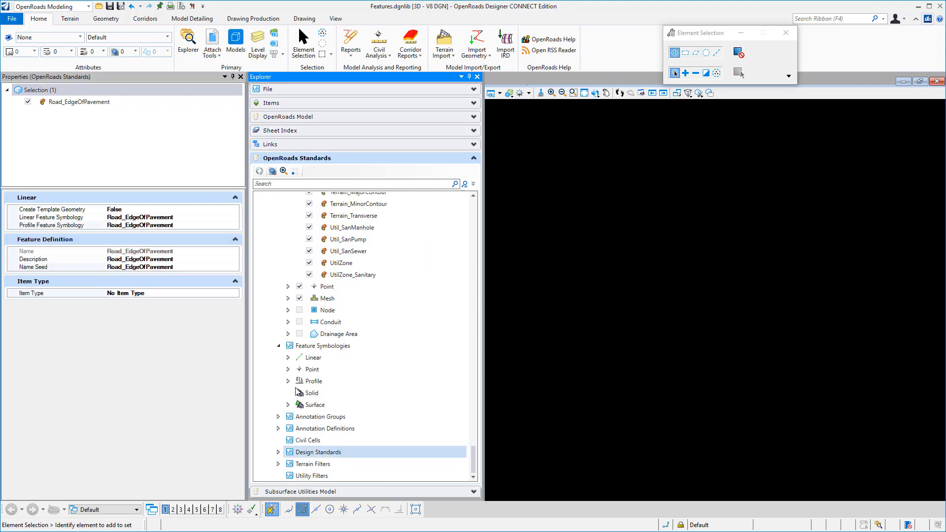
pyautogui.click(288, 358)
pyautogui.scroll(-13, 345, 404)
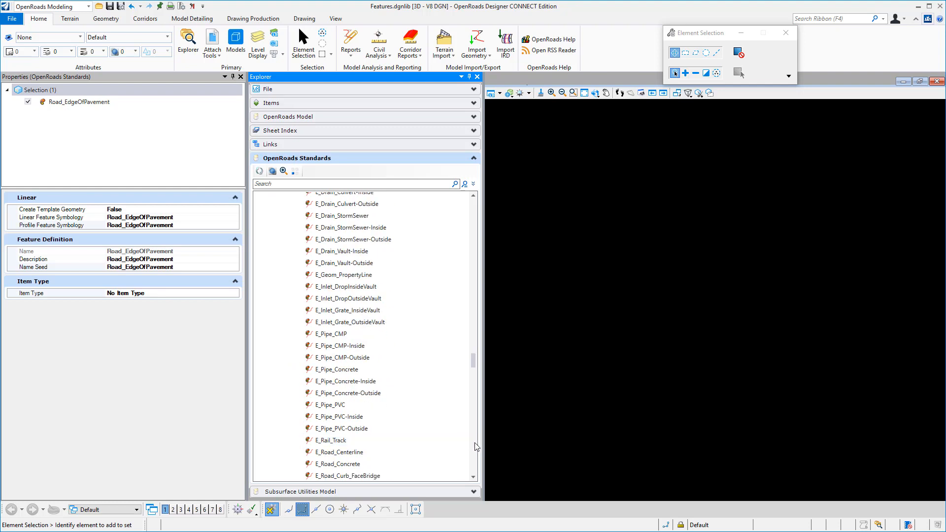
pyautogui.scroll(-10, 364, 394)
pyautogui.click(351, 407)
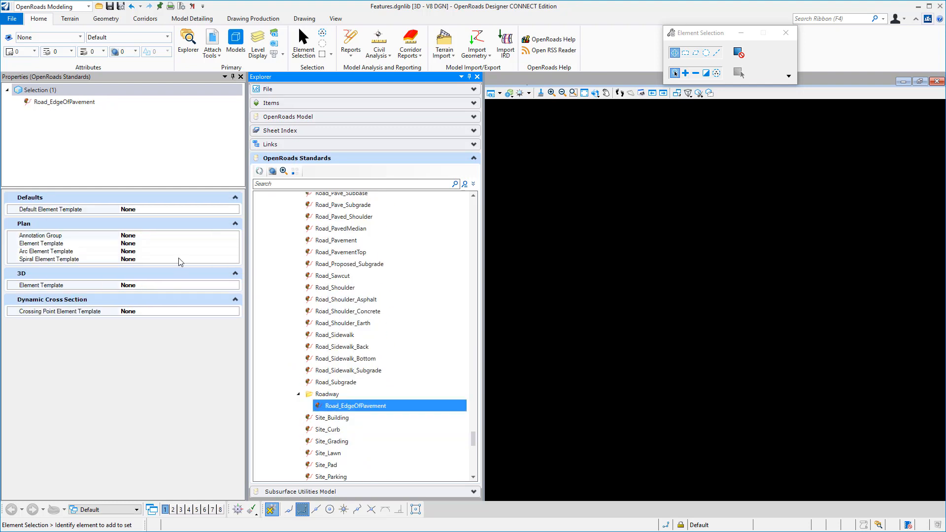
pyautogui.click(231, 211)
pyautogui.click(234, 210)
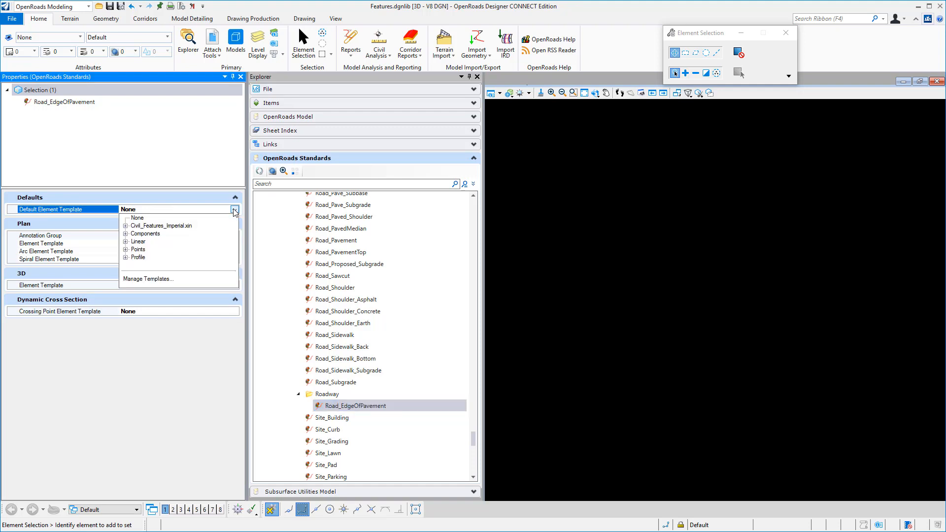
pyautogui.click(126, 242)
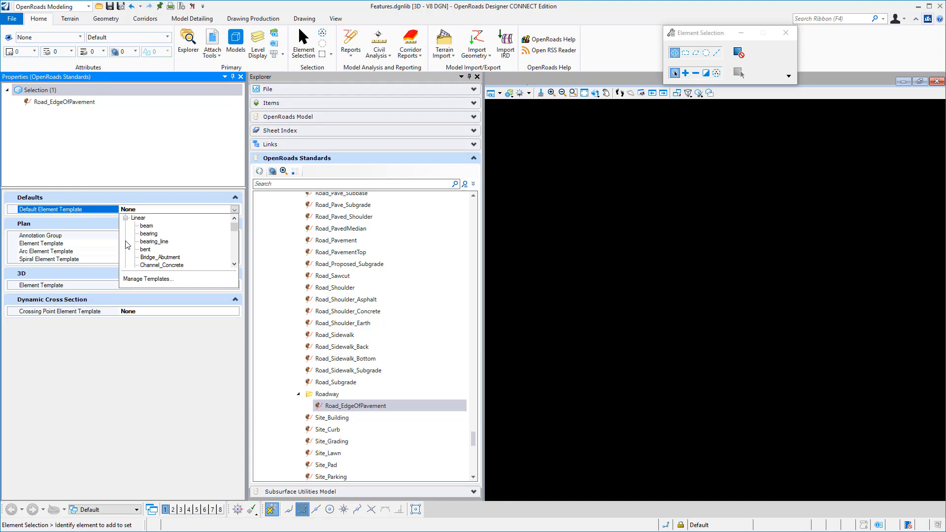
pyautogui.scroll(-10, 153, 245)
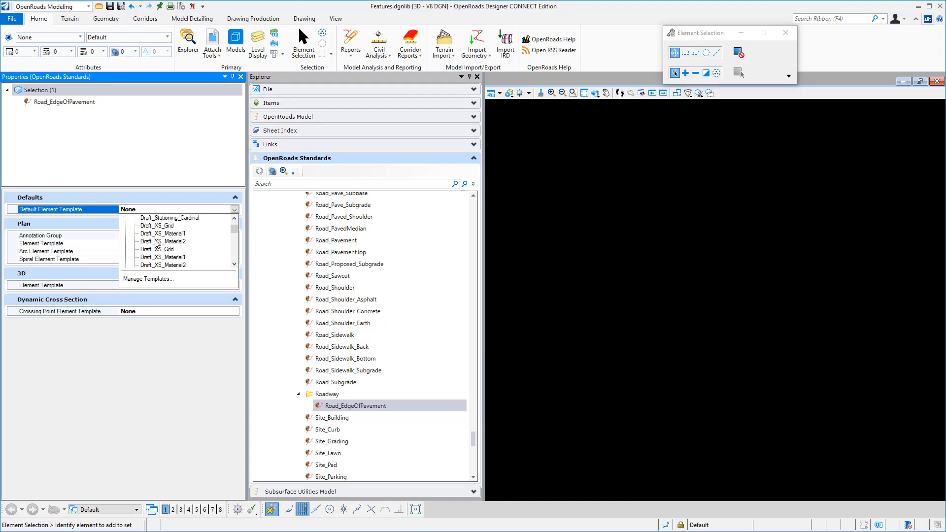
pyautogui.scroll(-15, 157, 244)
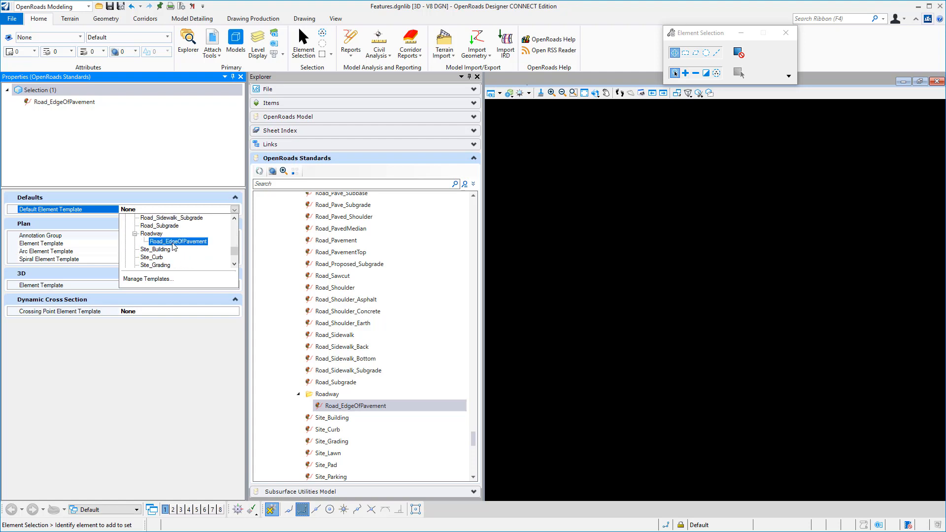
pyautogui.click(172, 242)
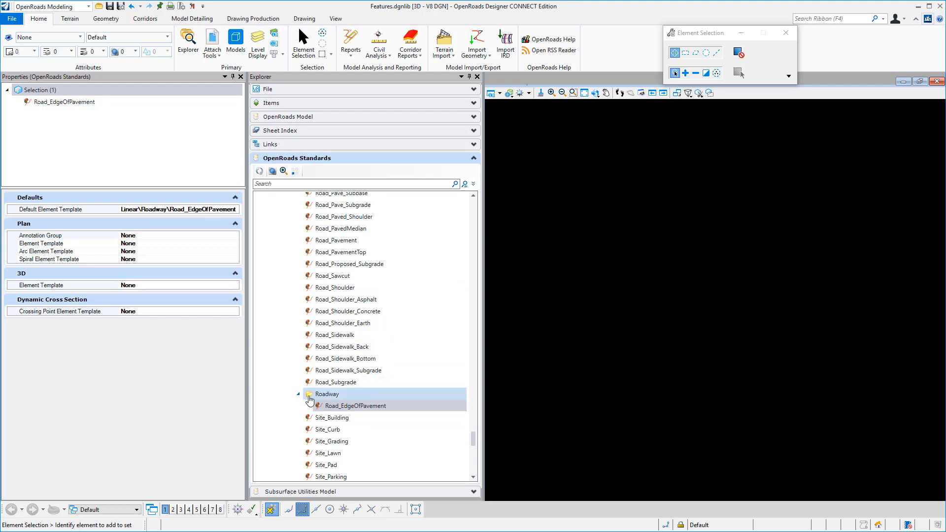
# Select the Road_EdgeOfPavement symbology in the Roadway category of the Profile feature symbologies
pyautogui.moveTo(473, 436); pyautogui.dragTo(468, 485)
pyautogui.click(288, 382)
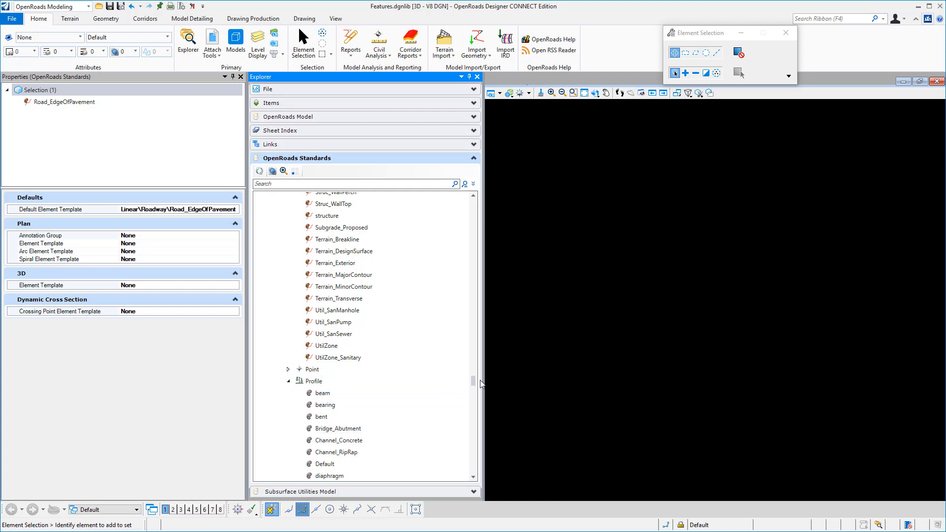
pyautogui.moveTo(475, 385); pyautogui.dragTo(461, 453)
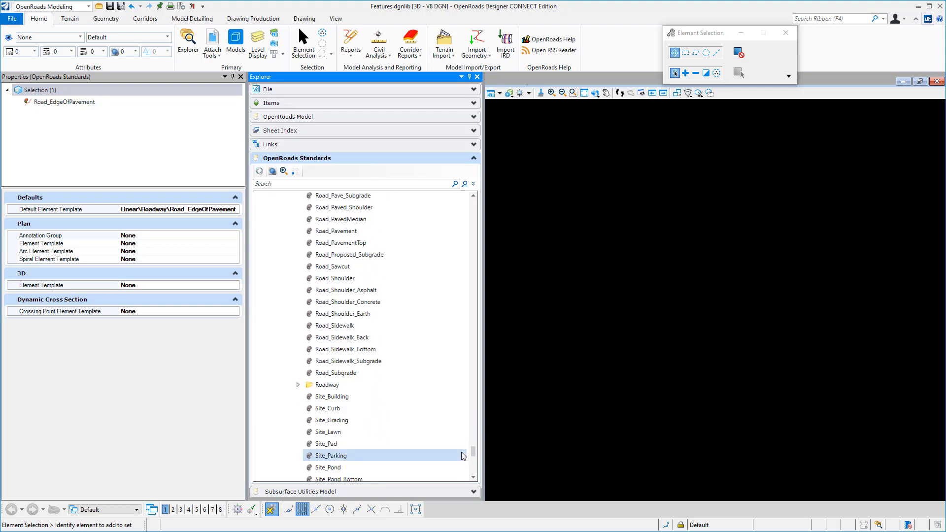
pyautogui.click(297, 384)
pyautogui.click(335, 396)
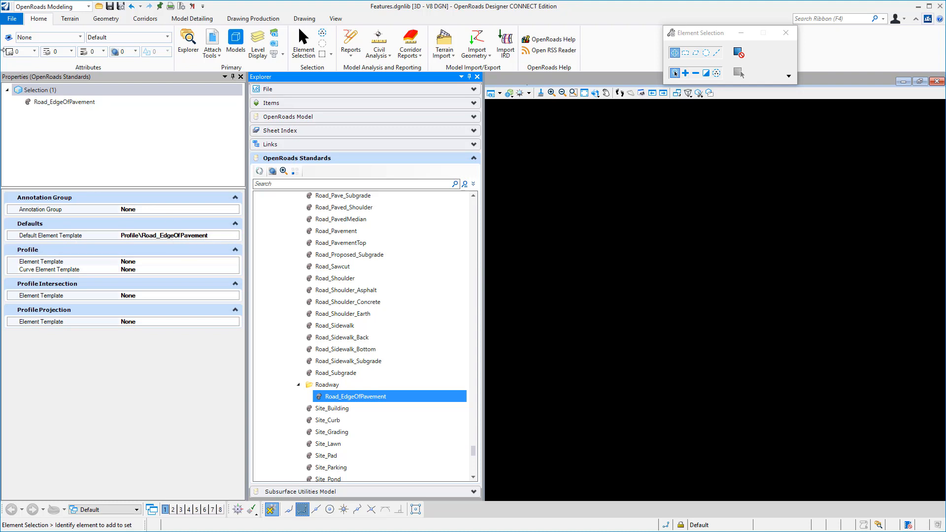
# Create a template group named Roadway under Profile in the element templates of Features.dgnlib
pyautogui.click(42, 38)
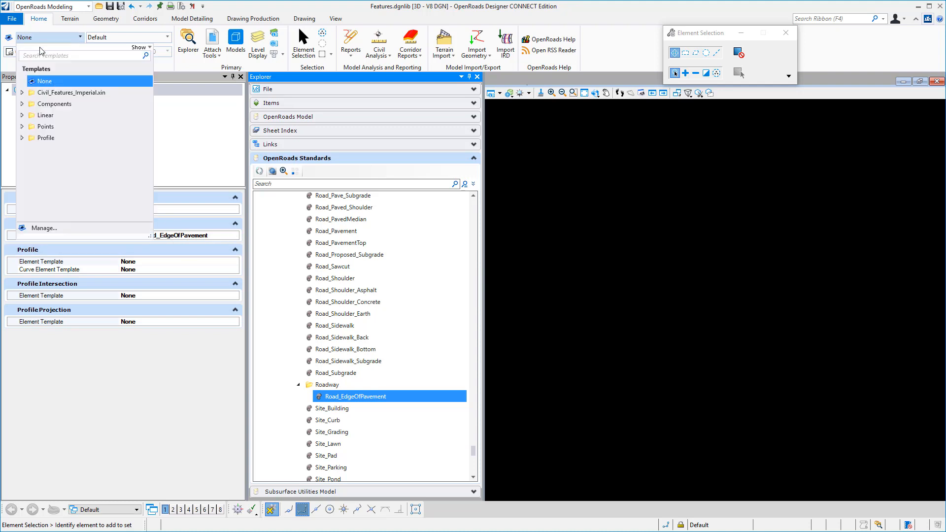
pyautogui.click(44, 228)
pyautogui.click(496, 67)
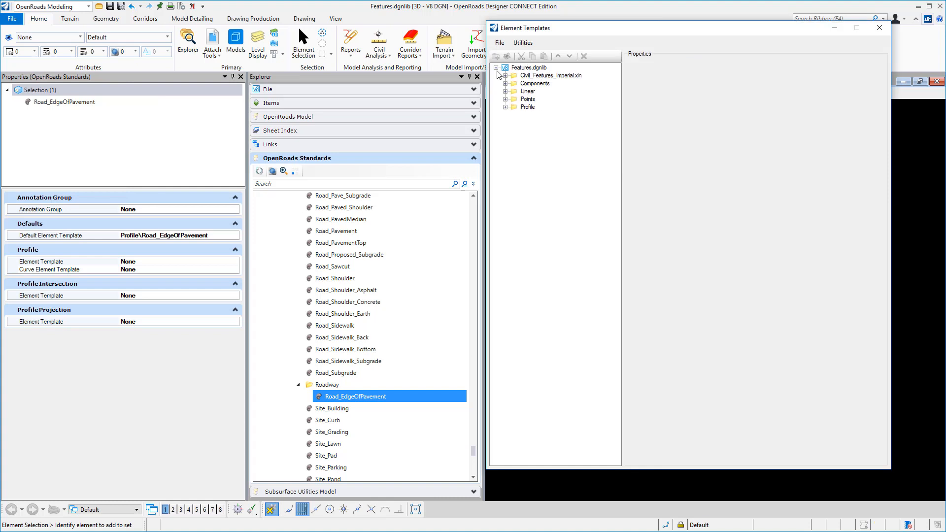
pyautogui.click(505, 108)
pyautogui.moveTo(616, 106); pyautogui.dragTo(655, 84)
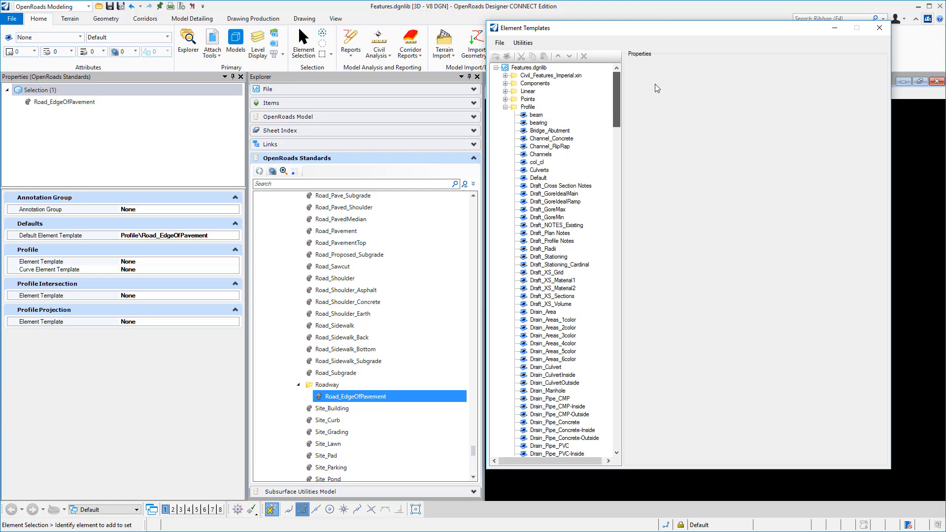
pyautogui.rightClick(533, 106)
pyautogui.click(553, 113)
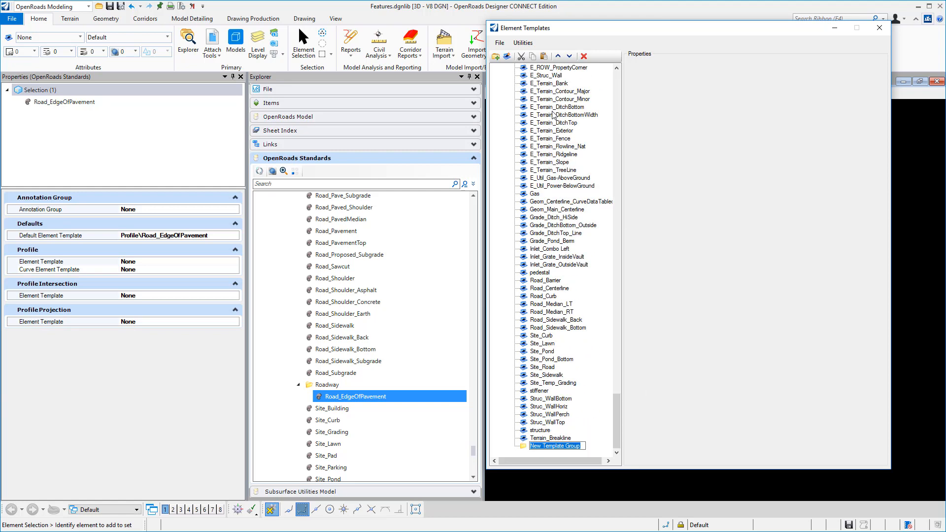
pyautogui.write('Roadway')
pyautogui.press('Return')
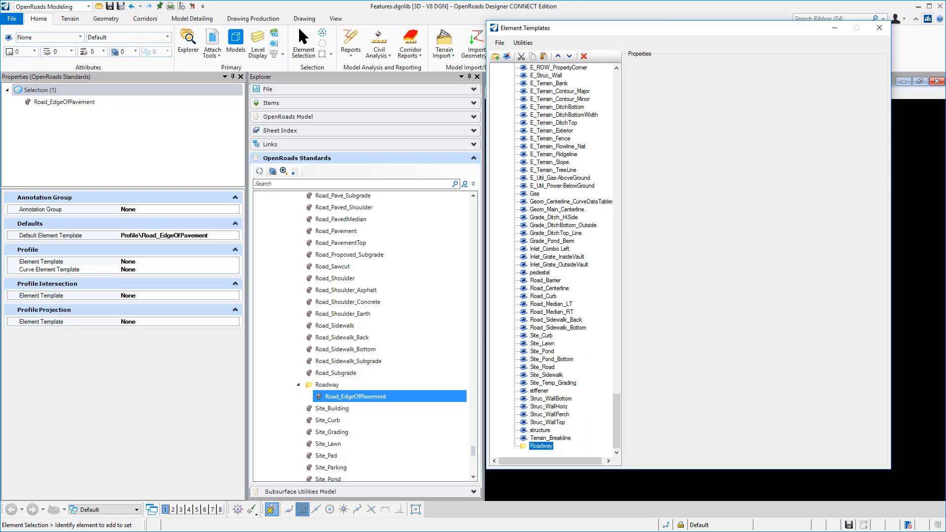
# Sort the Profile template group and move its Road_EdgeOfPavement template into the Roadway group
pyautogui.moveTo(614, 399); pyautogui.dragTo(614, 76)
pyautogui.click(526, 100)
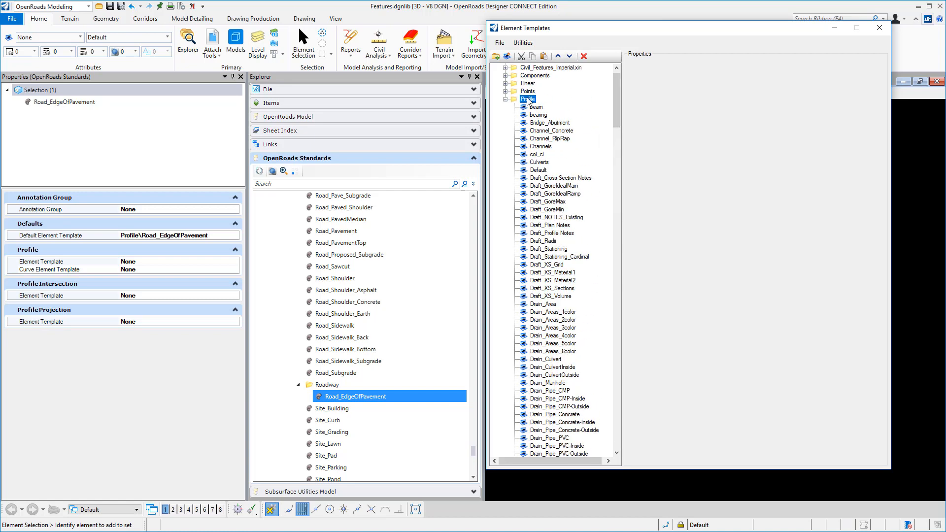
pyautogui.rightClick(526, 99)
pyautogui.click(697, 161)
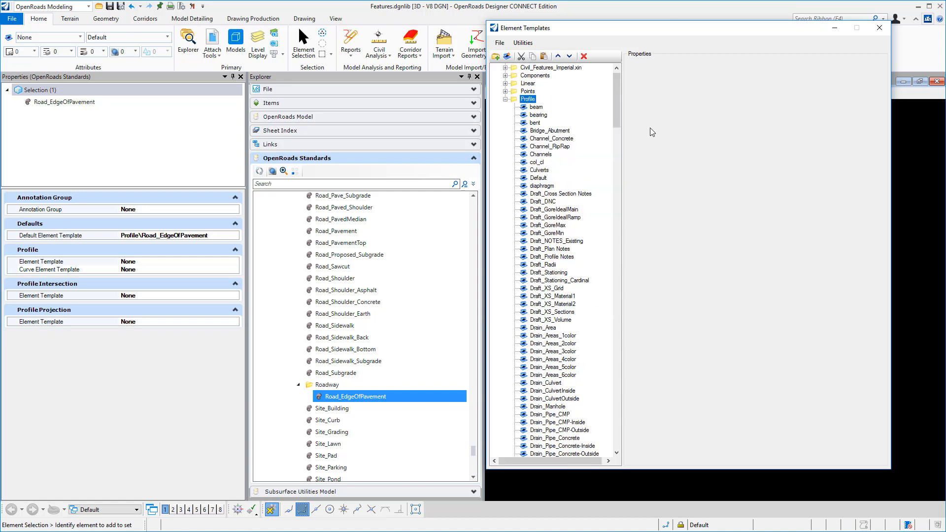
pyautogui.rightClick(542, 225)
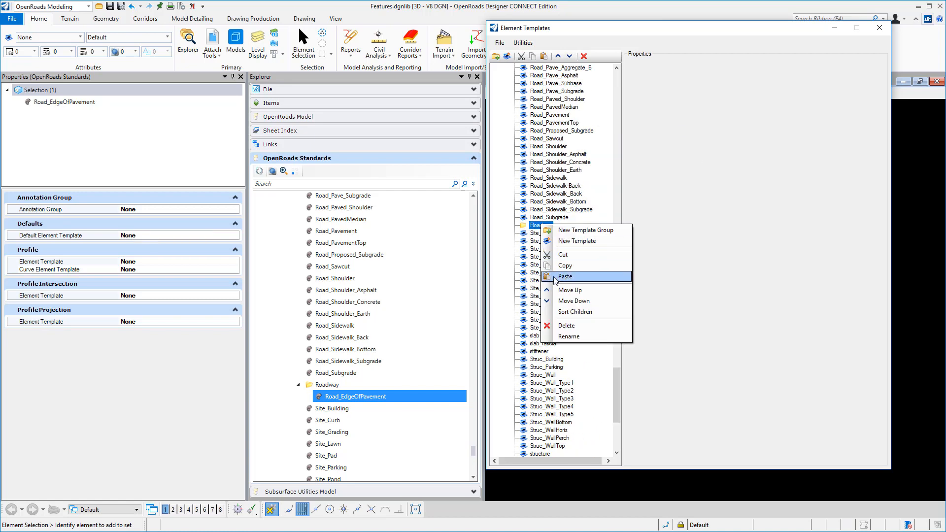
pyautogui.click(553, 276)
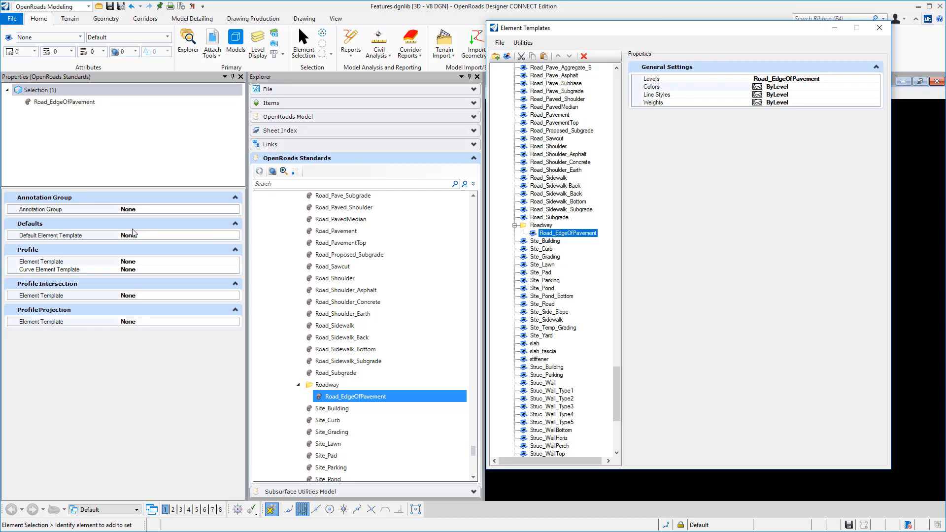
# Set the default element template of the Road_EdgeOfPavement profile symbology to Profile\Roadway\Road_EdgeOfPavement and close the element templates
pyautogui.click(231, 236)
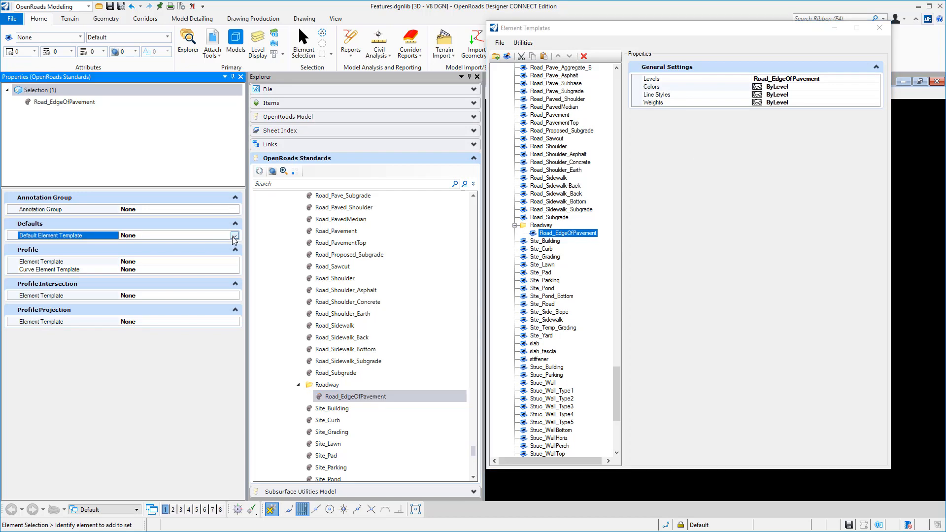
pyautogui.click(235, 235)
pyautogui.click(126, 284)
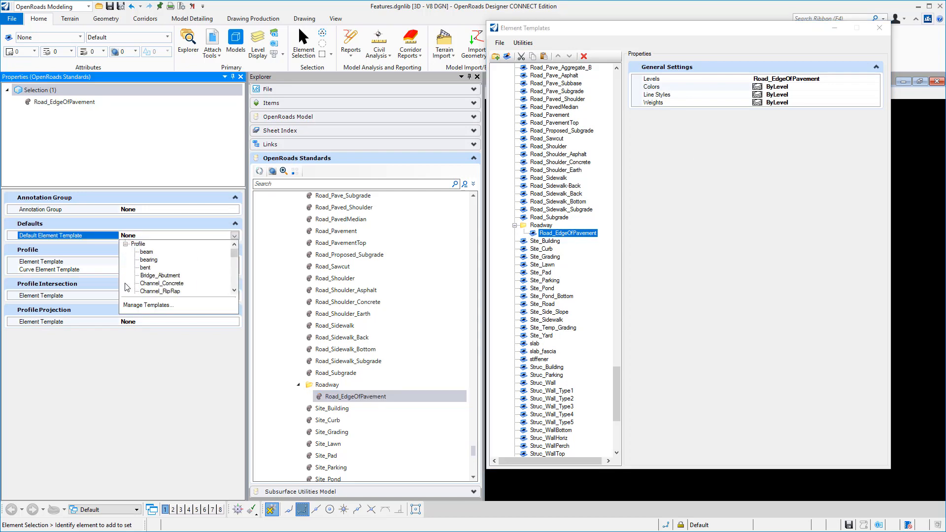
pyautogui.scroll(-10, 149, 283)
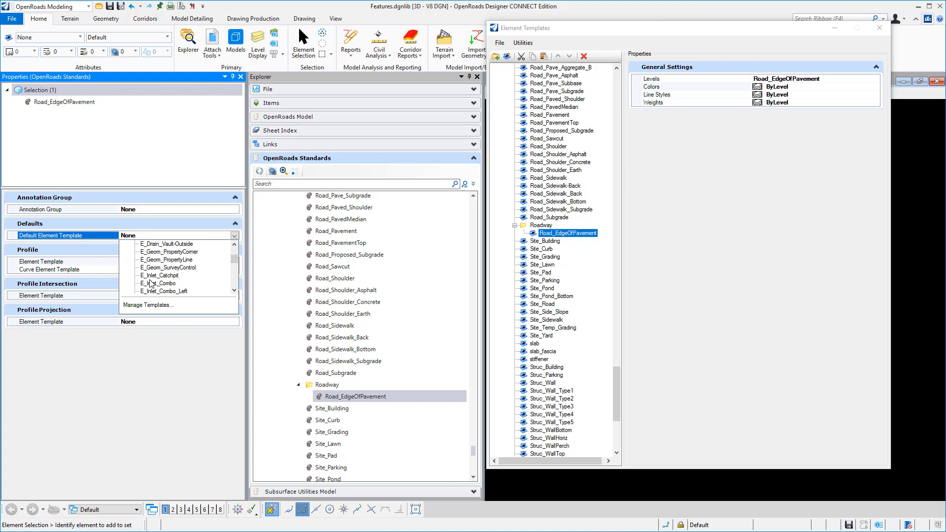
pyautogui.scroll(-5, 150, 284)
pyautogui.click(157, 268)
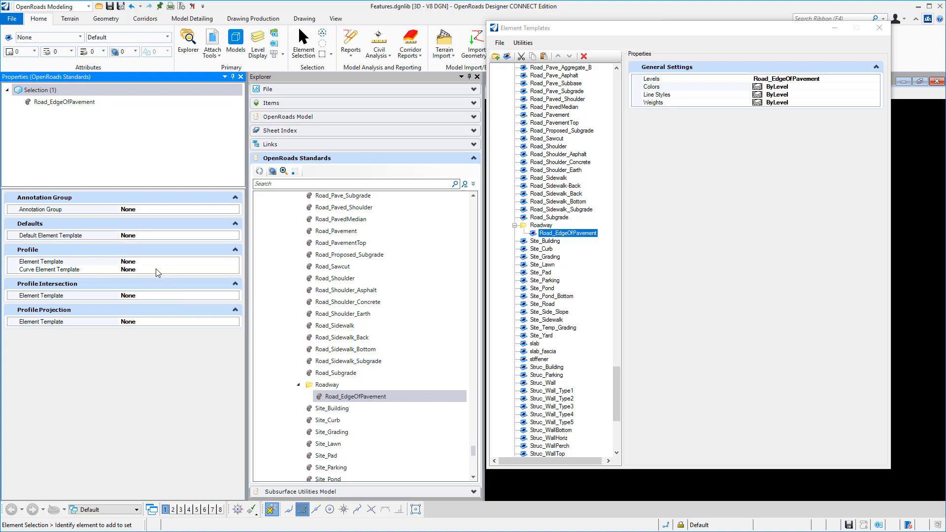
pyautogui.click(884, 31)
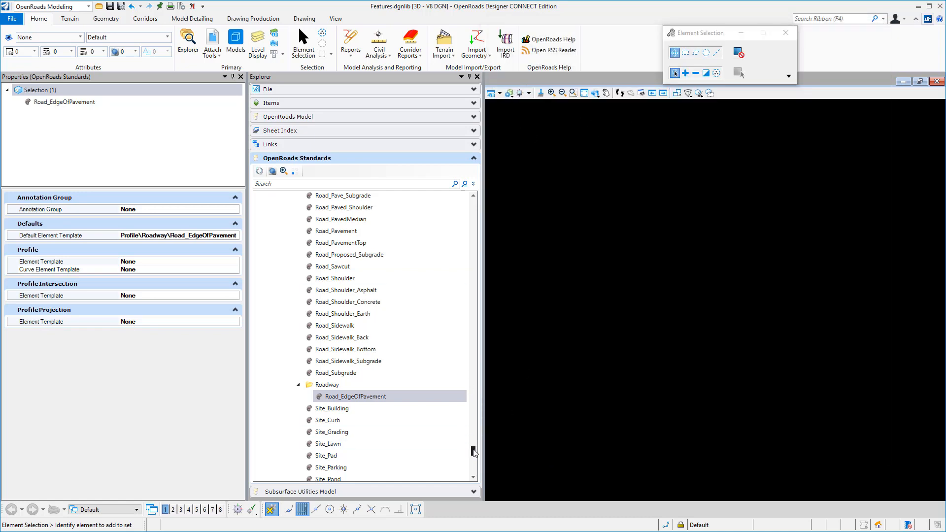
# Collapse the feature definitions and symbologies, then export the feature symbologies to Symbologies.xml in the InRoads XIN folder, replacing the existing file
pyautogui.moveTo(473, 450); pyautogui.dragTo(474, 201)
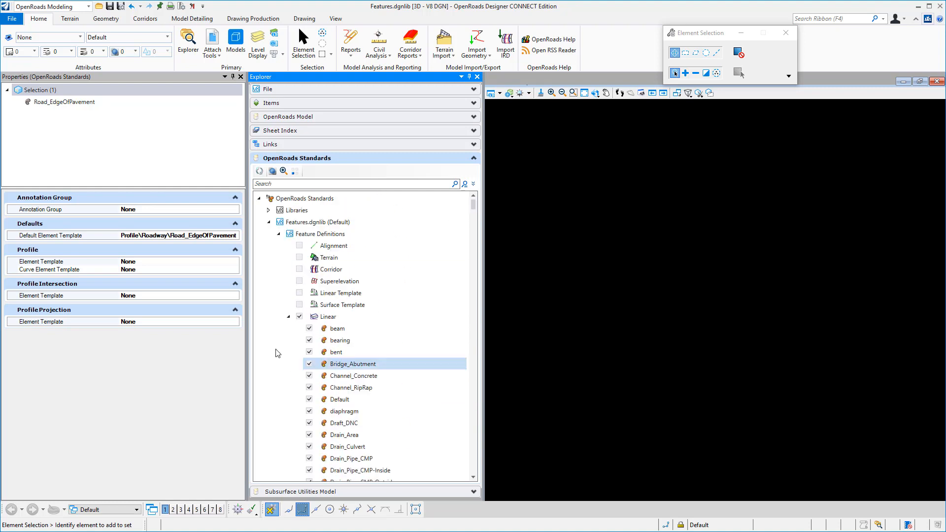
pyautogui.click(289, 317)
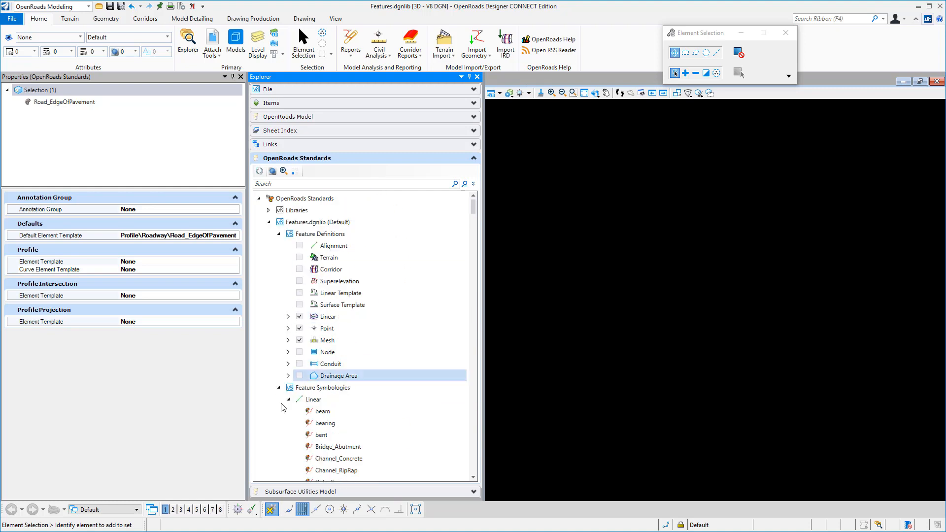
pyautogui.click(278, 388)
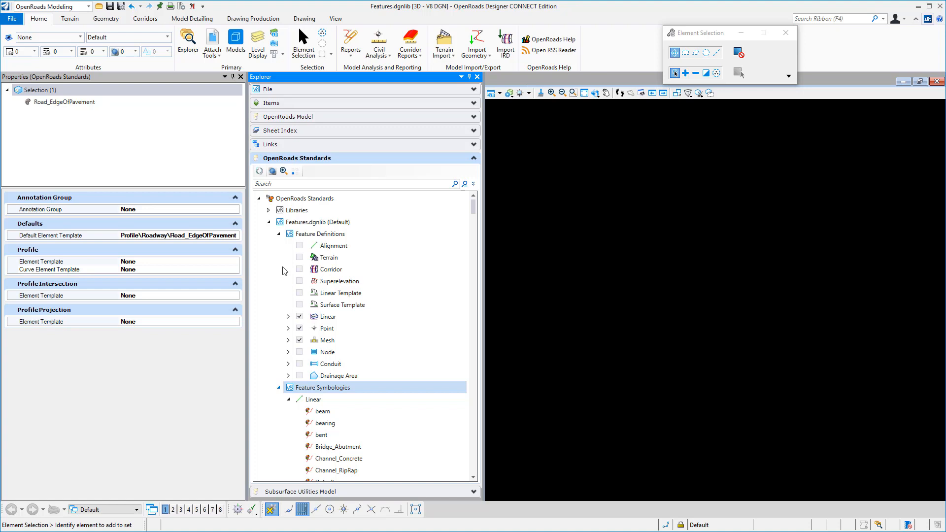
pyautogui.click(278, 236)
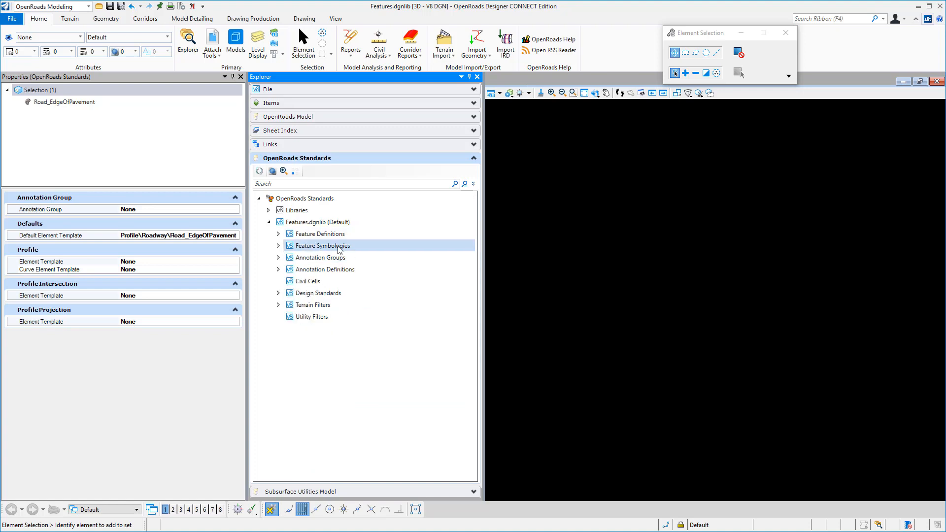
pyautogui.rightClick(338, 247)
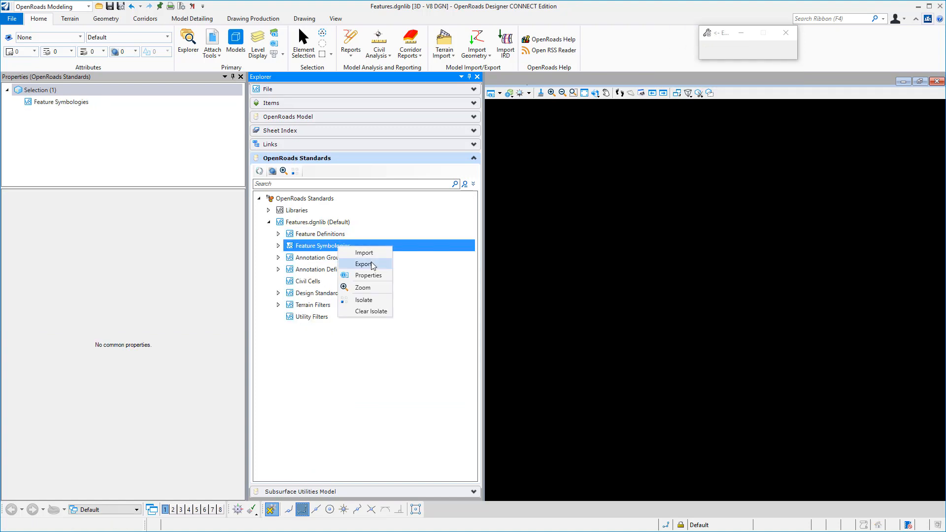
pyautogui.click(364, 264)
pyautogui.doubleClick(257, 100)
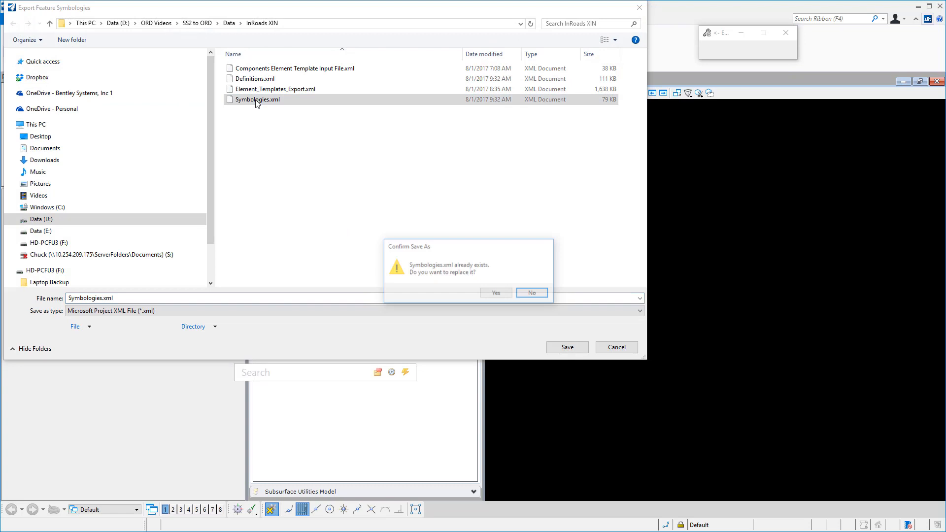
pyautogui.click(493, 293)
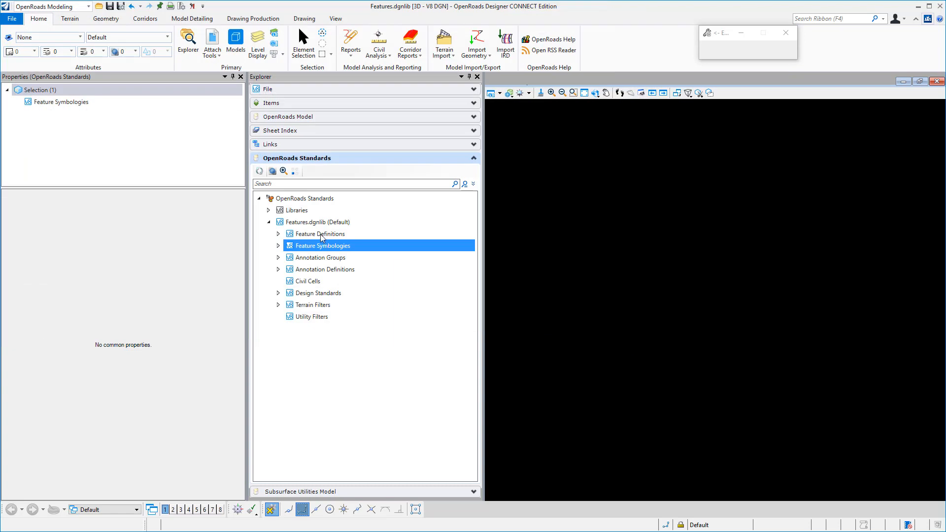
# Export the feature definitions to Definitions.xml in the InRoads XIN folder, replacing the existing file
pyautogui.rightClick(322, 235)
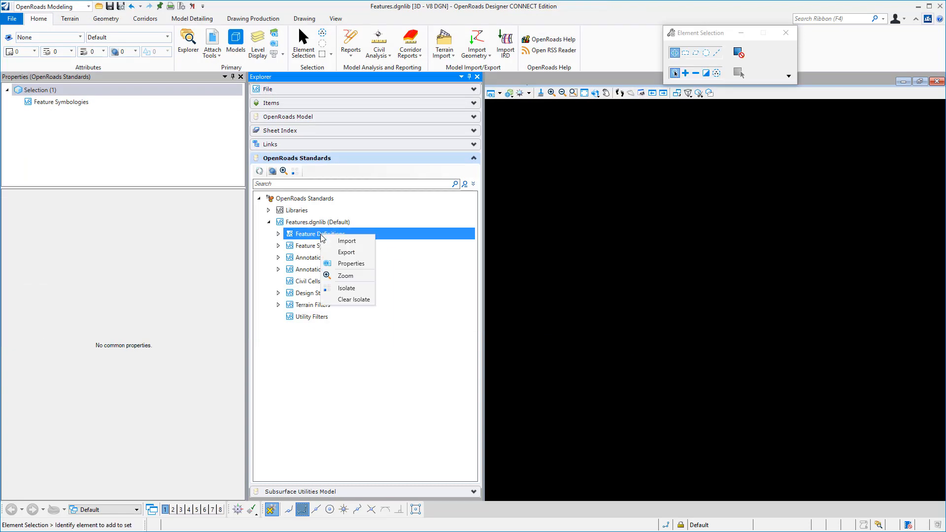
pyautogui.click(346, 252)
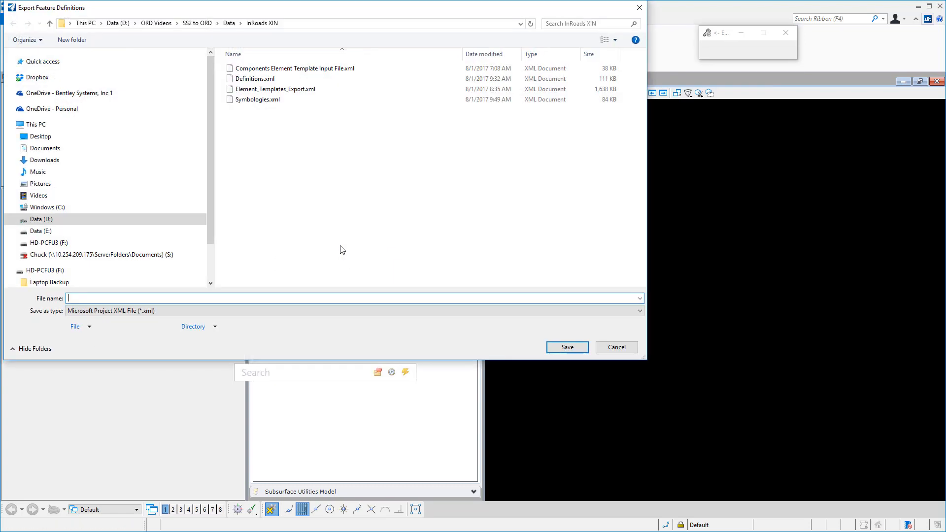
pyautogui.click(247, 80)
pyautogui.click(568, 346)
pyautogui.click(496, 294)
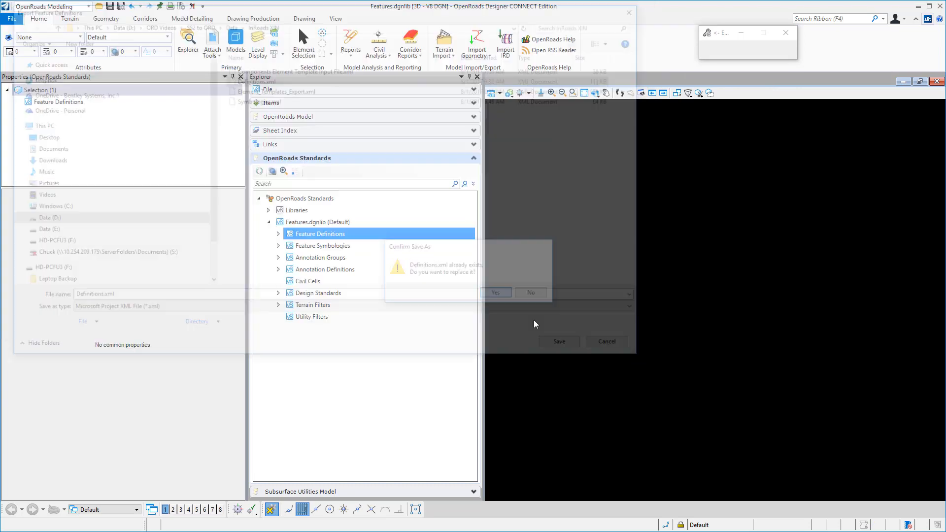
# Export the element templates as XML to Element_Templates_Export.xml in the InRoads XIN folder, replacing the existing file
pyautogui.click(56, 40)
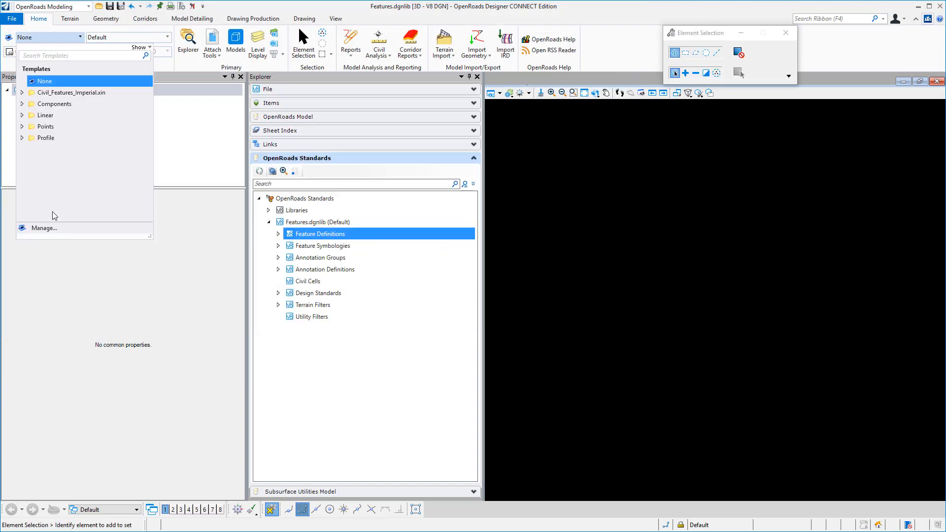
pyautogui.click(49, 228)
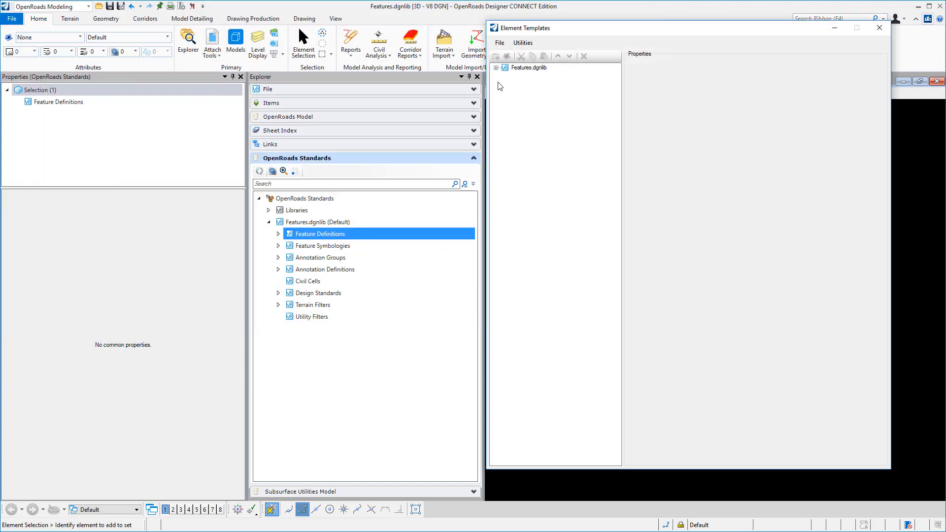
pyautogui.click(499, 43)
pyautogui.moveTo(512, 65)
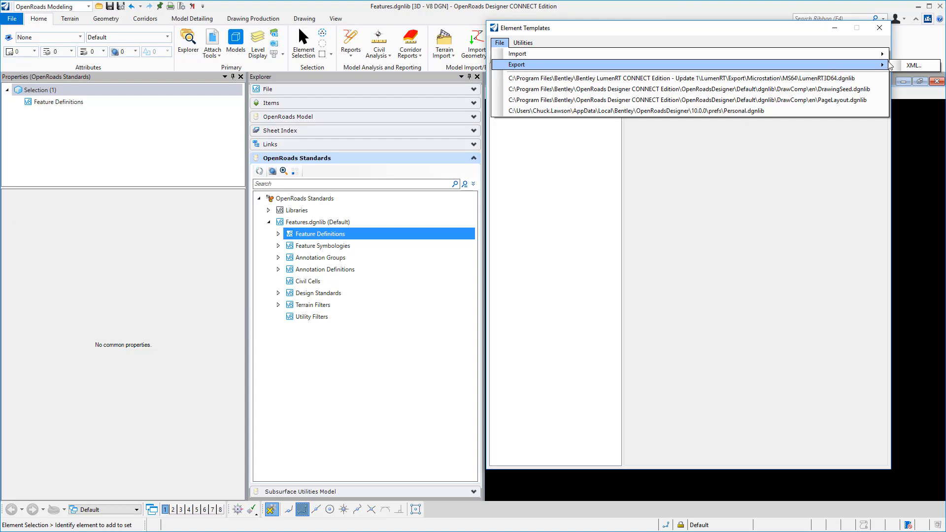
pyautogui.click(914, 65)
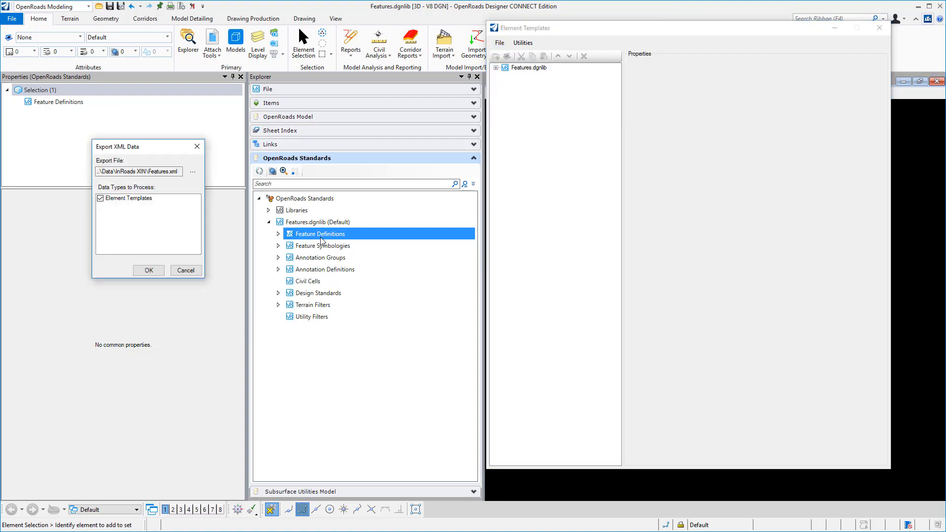
pyautogui.click(192, 171)
pyautogui.doubleClick(275, 88)
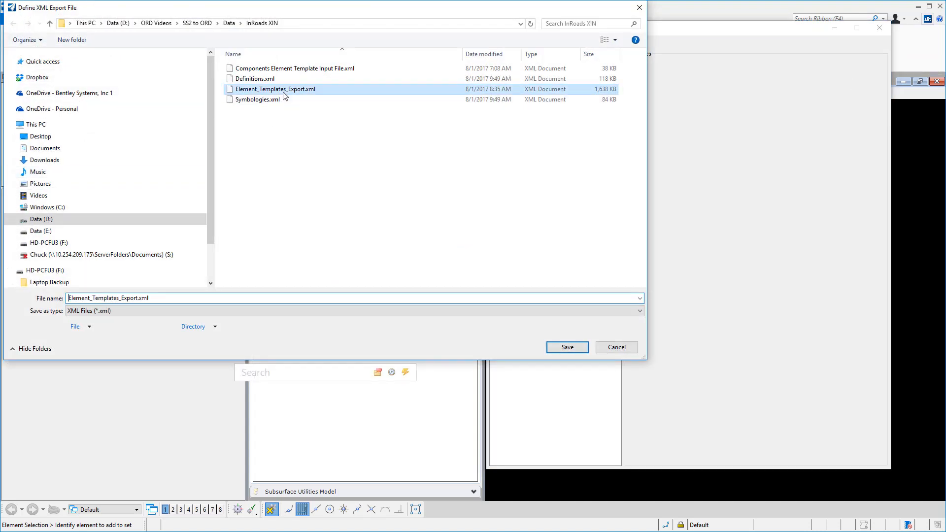
pyautogui.click(497, 294)
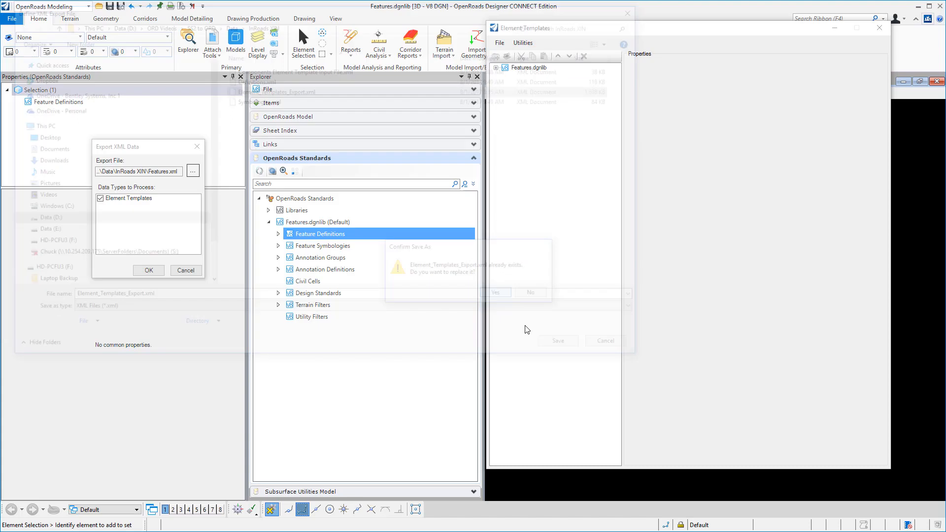
pyautogui.click(145, 270)
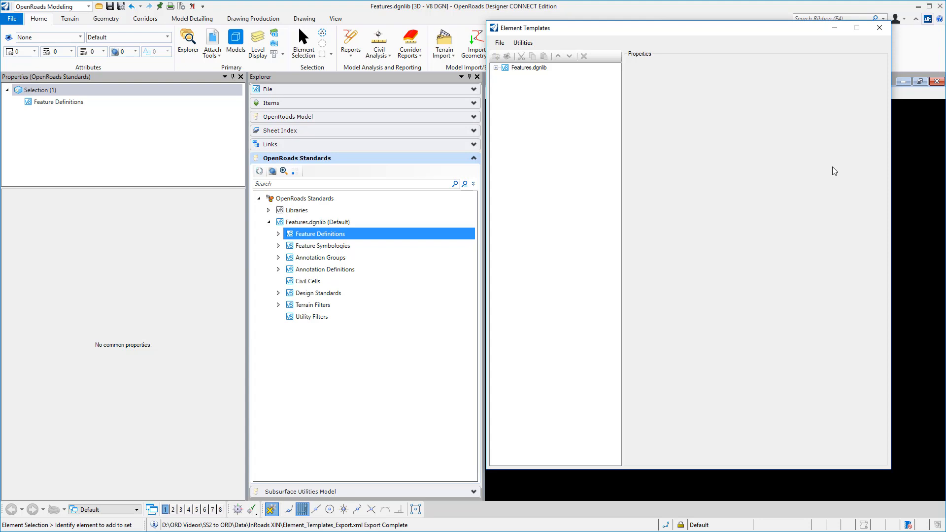
pyautogui.click(879, 28)
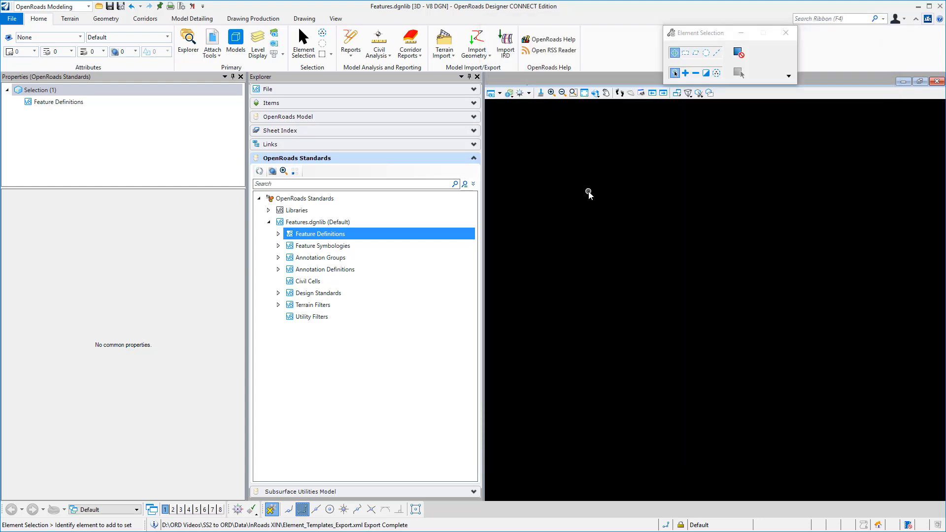